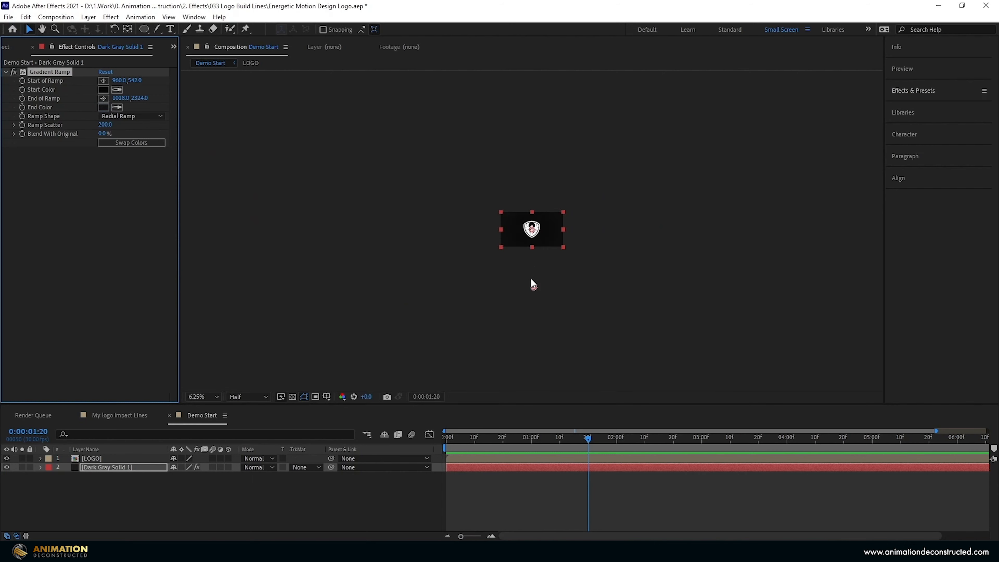
Try raising the Gradient Ramp end point, undo it, and select the LOGO layer.
scroll(531, 276, up, 2)
scroll(533, 277, down, 1)
drag(535, 344, 536, 320)
key(ctrl+z)
scroll(498, 288, up, 2)
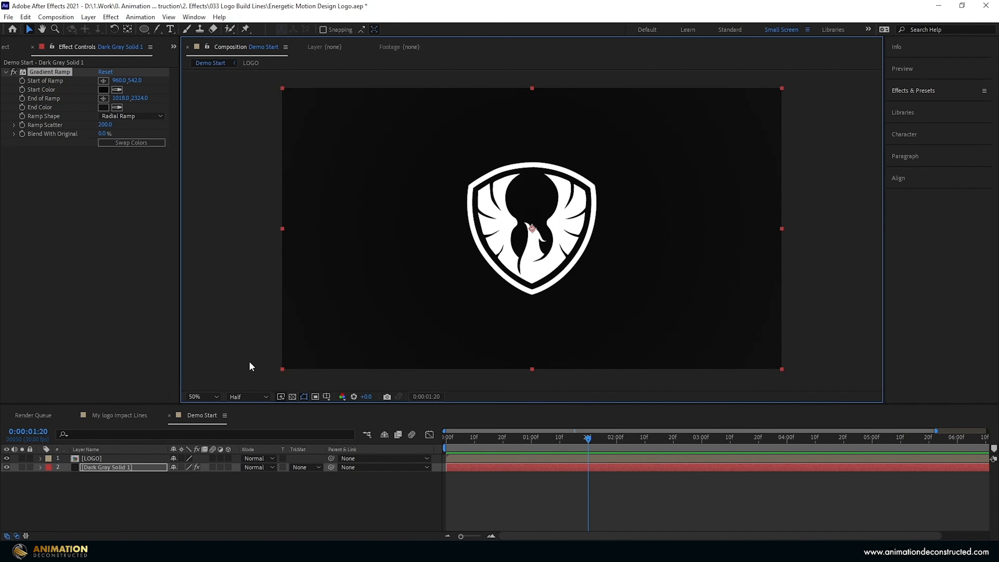
click(95, 458)
Duplicate the LOGO layer, hide the lower copy, and apply Vegas to the top copy.
key(ctrl+d)
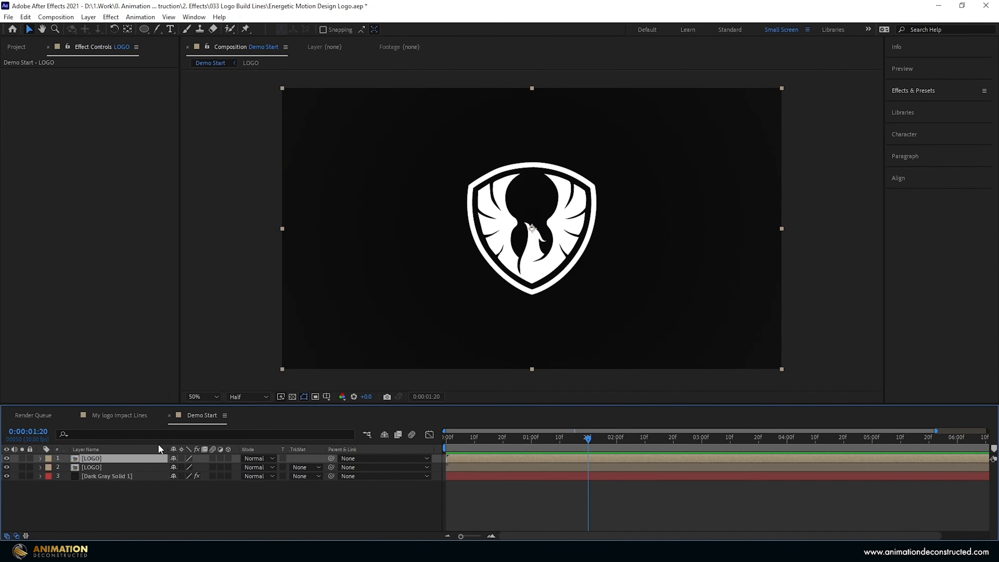
click(6, 467)
click(927, 96)
click(923, 106)
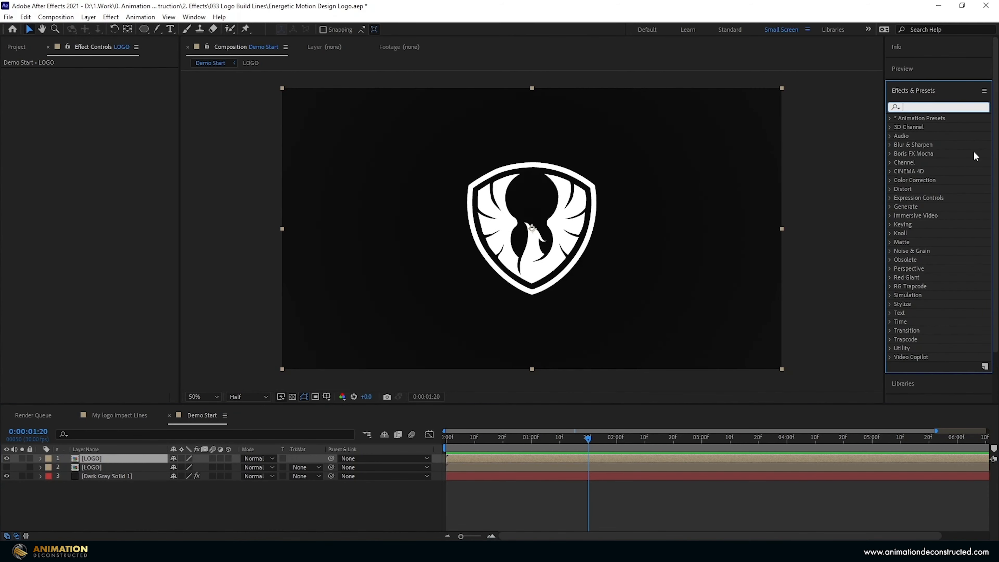
text(vega)
double_click(921, 127)
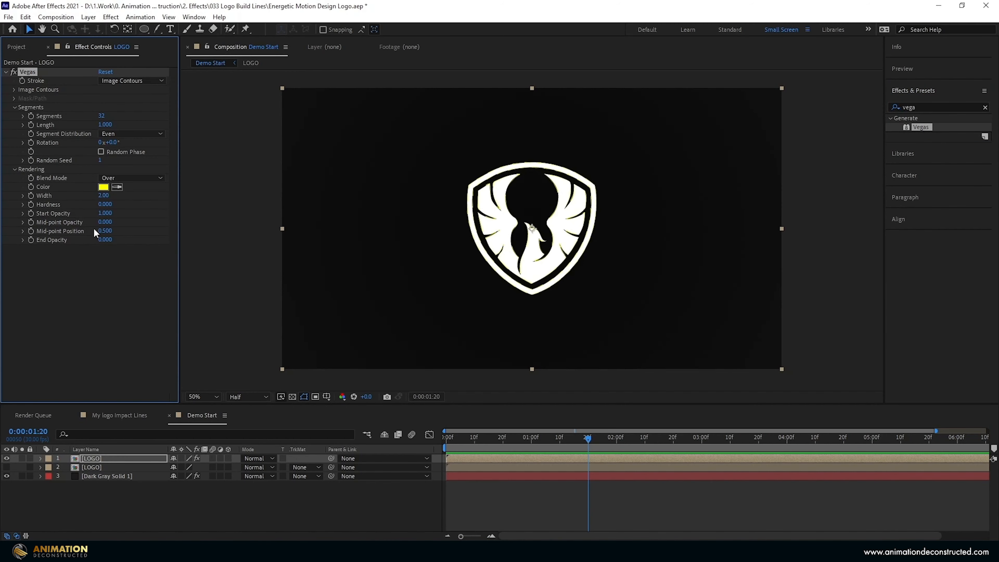
Set the Vegas Blend Mode to Transparent with 1 segment and a stroke width of 1.
click(119, 176)
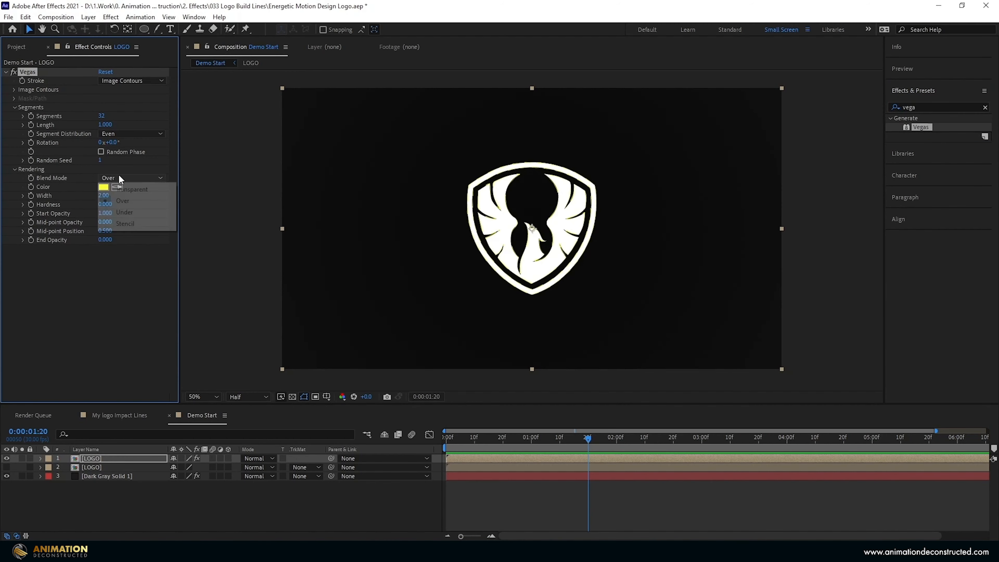
click(134, 188)
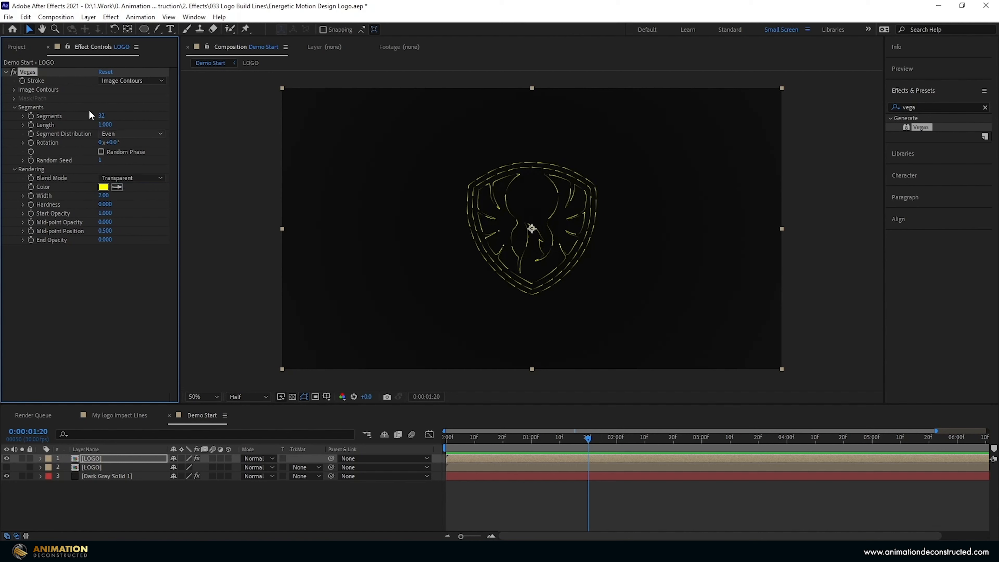
click(103, 115)
text(1)
key(Return)
click(104, 196)
text(1)
key(Return)
Colour the Vegas stroke light cyan (92F1FF) and return to the composition start.
click(103, 186)
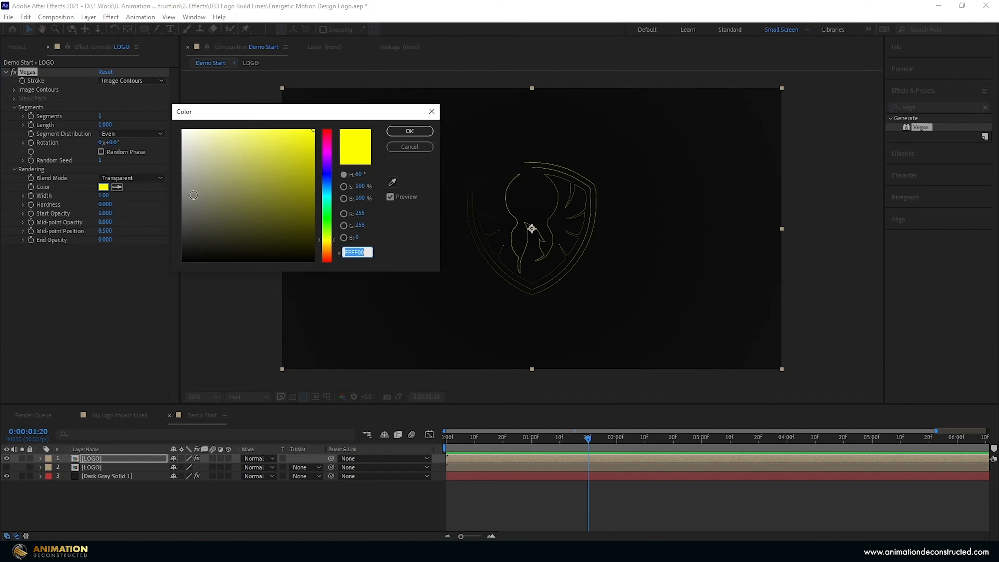
text(92)
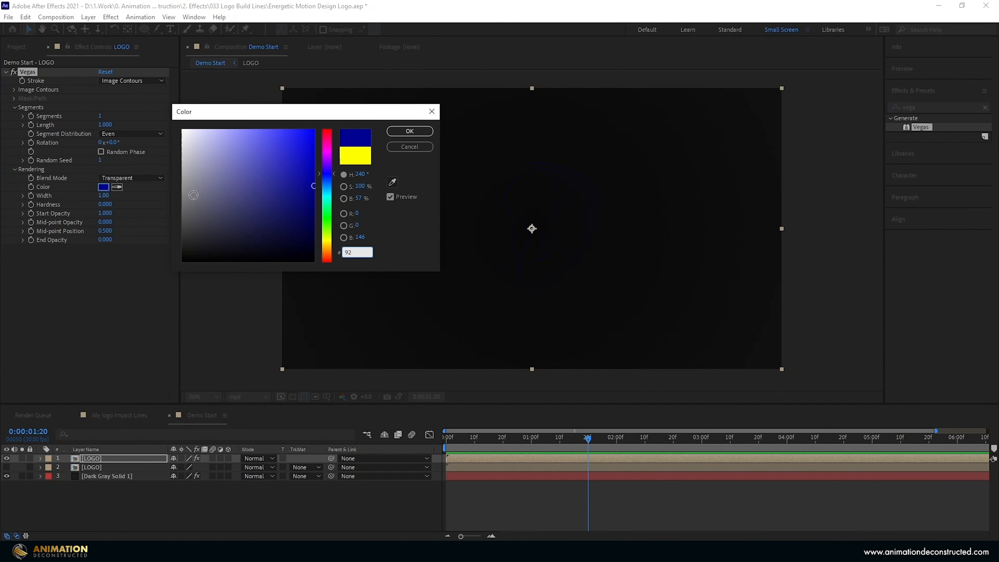
text(F1FF)
key(Return)
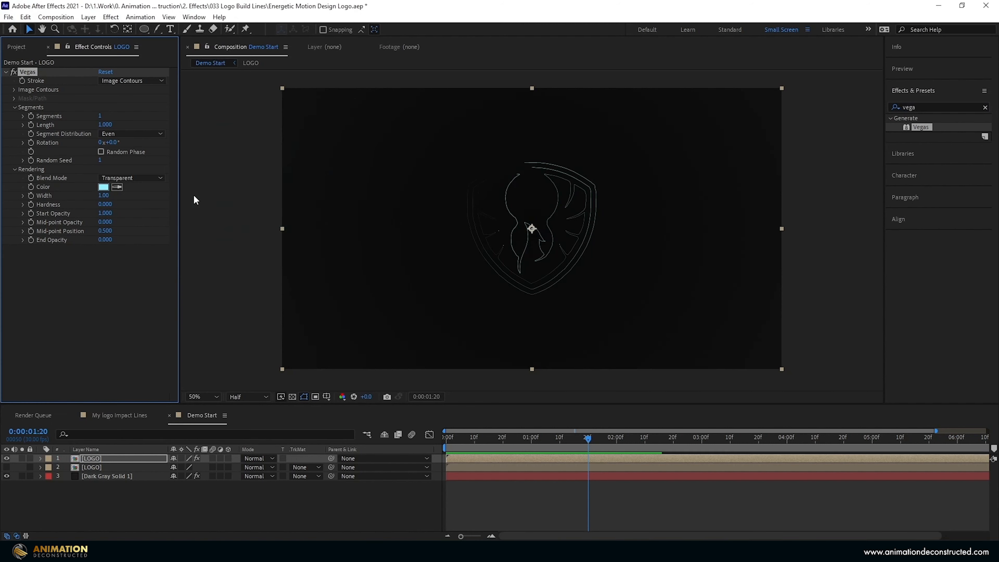
click(469, 444)
key(Home)
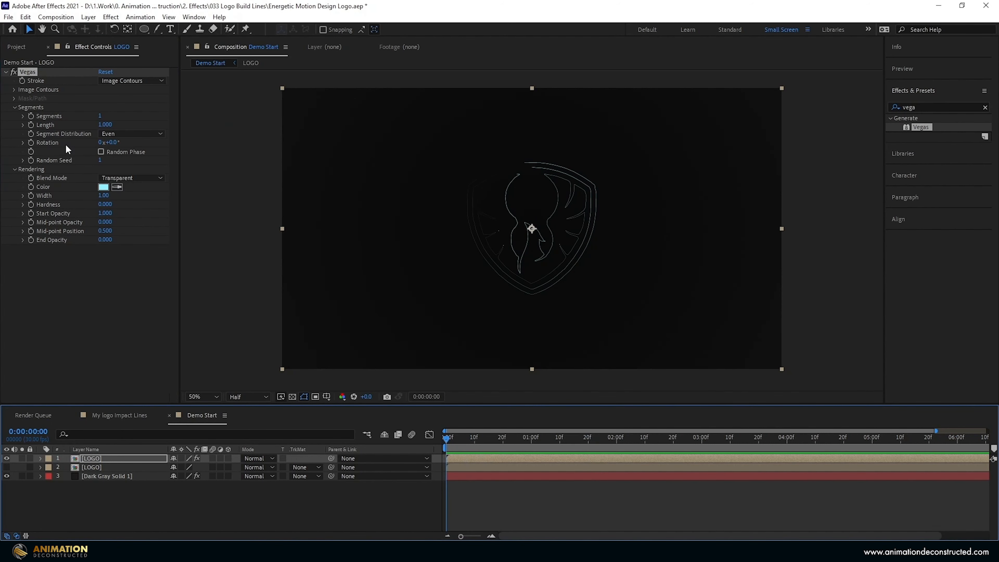
Keyframe Vegas Rotation from 0x at the start to 6x at 5:00 and preview.
click(30, 142)
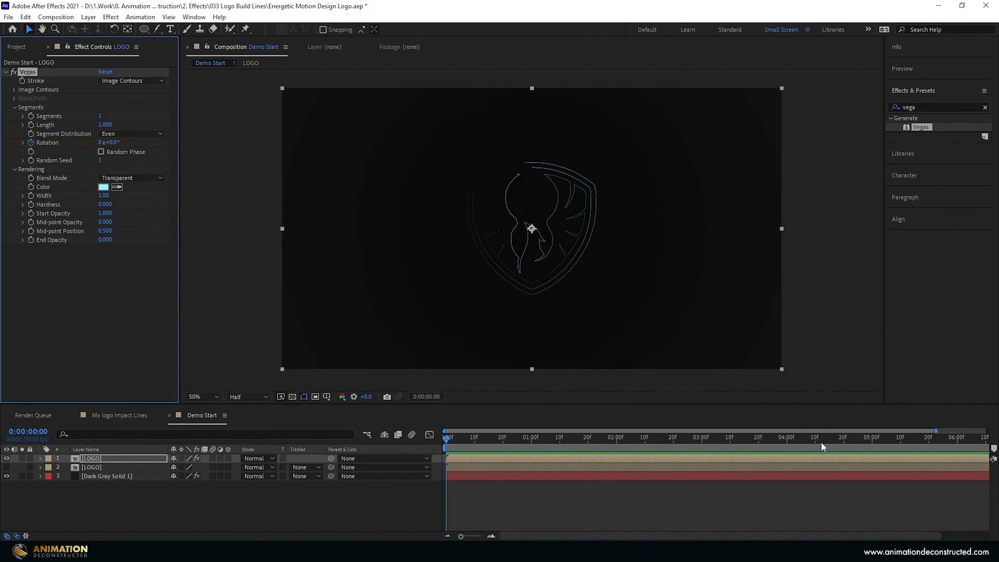
click(858, 445)
key(Page_Down)
click(100, 143)
text(6)
key(Return)
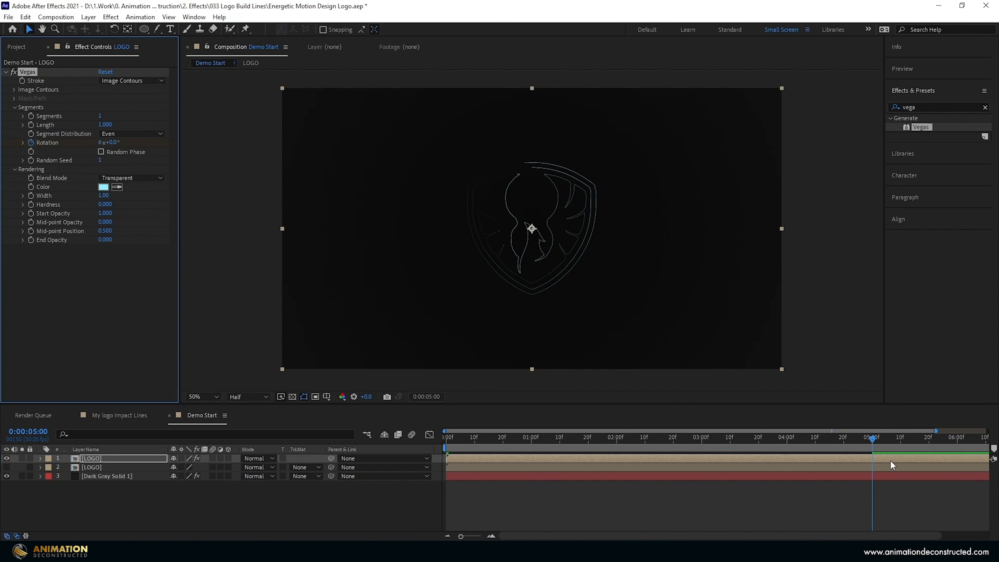
click(861, 442)
key(space)
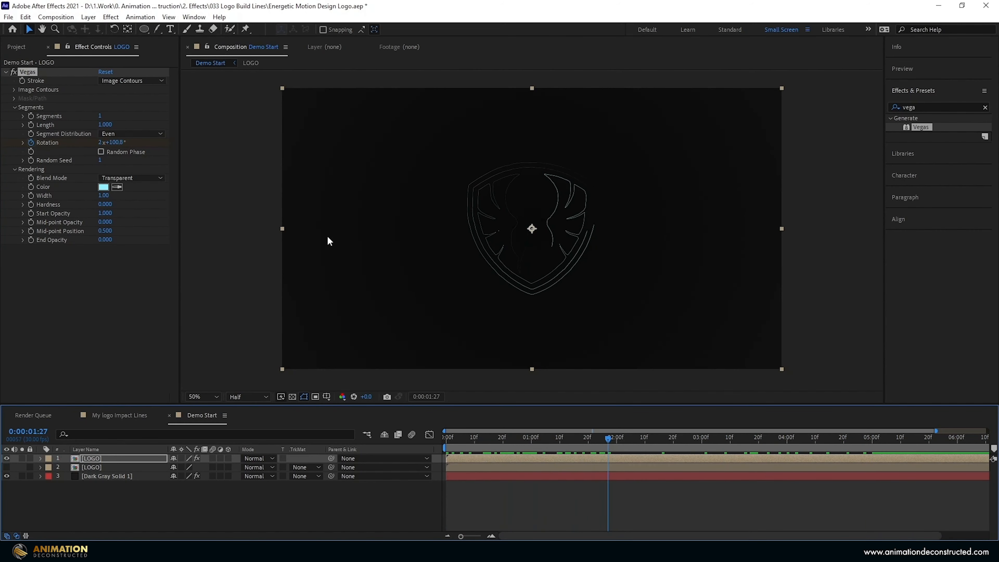
Turn on Random Phase and set the stroke Length to 0 at the start.
click(101, 151)
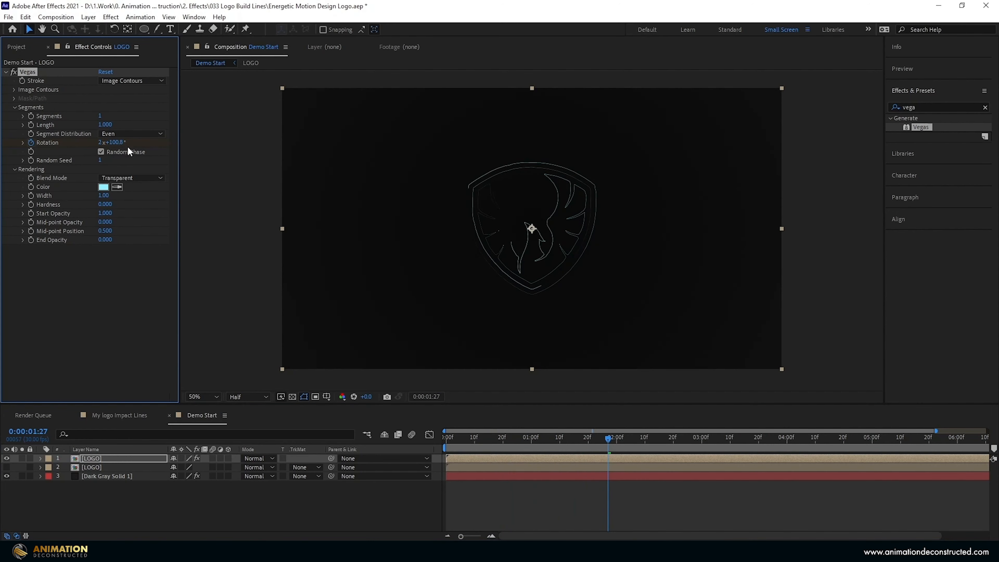
drag(457, 443, 542, 444)
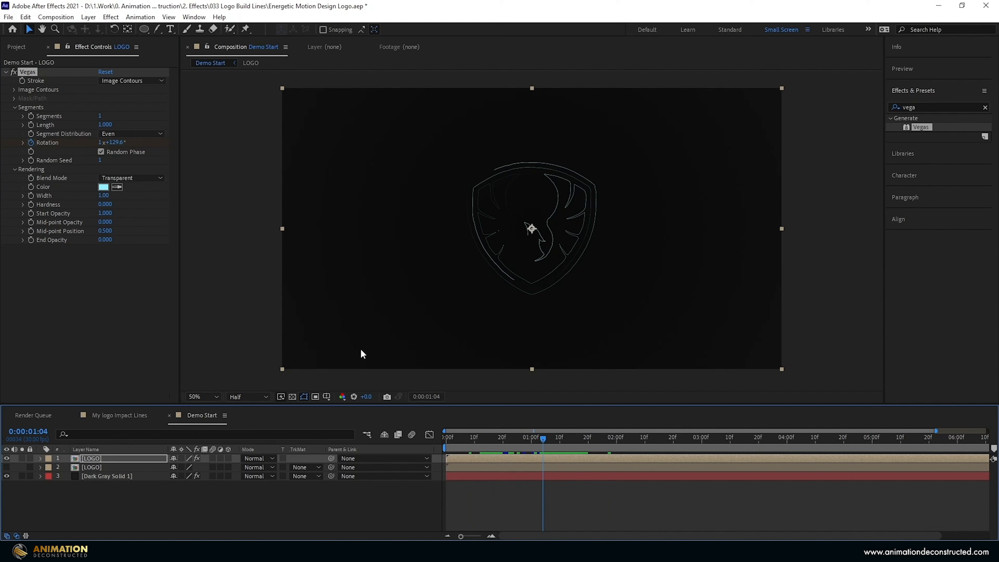
key(Home)
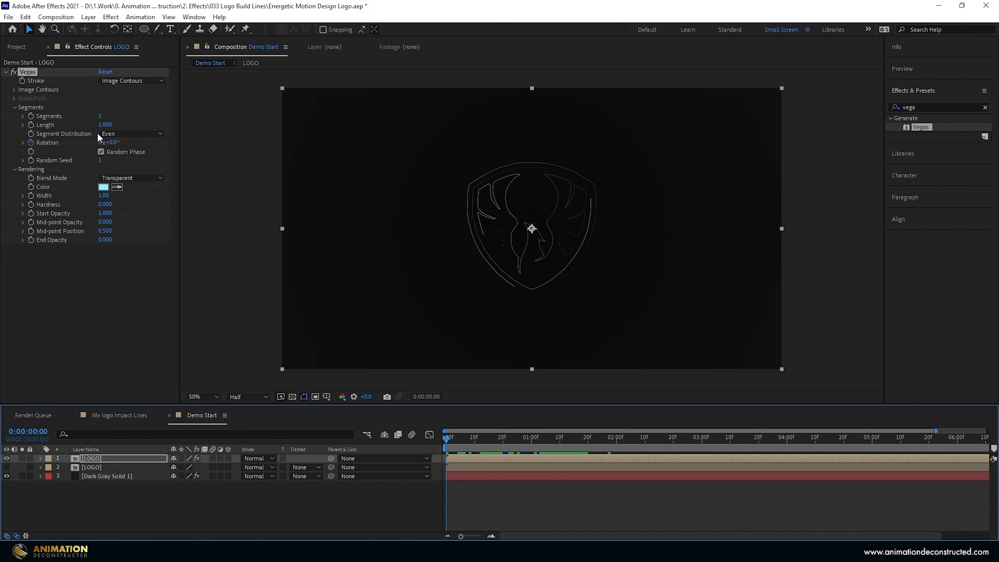
click(104, 125)
text(0)
key(Return)
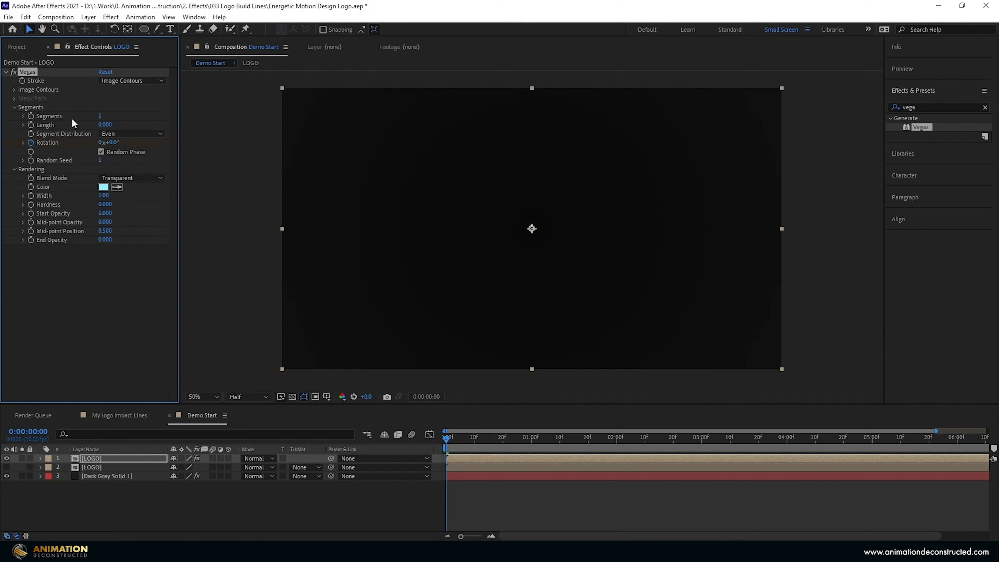
Set Length to 0.32 at frame 15, Easy Ease both Length keyframes, and preview.
drag(474, 438, 489, 440)
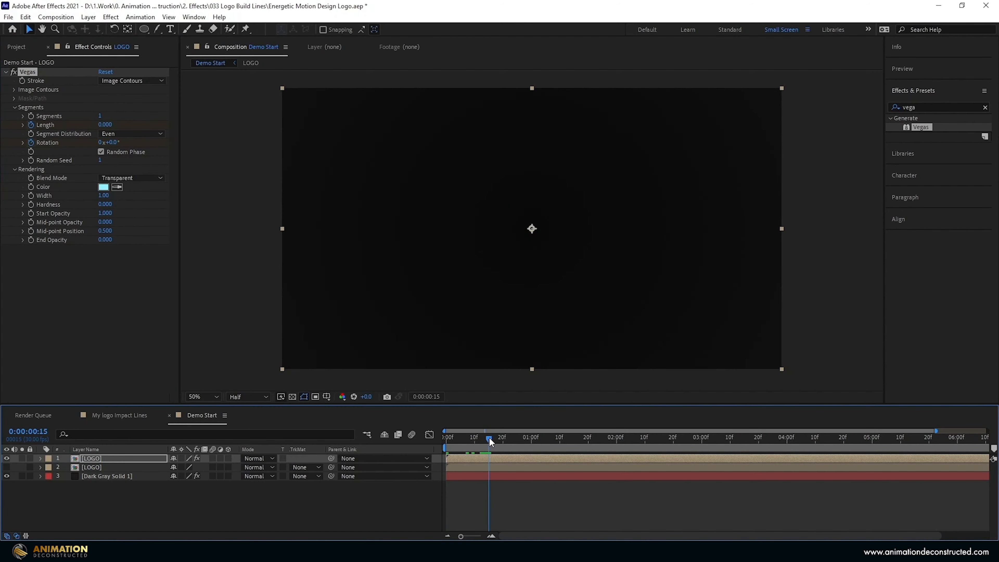
click(105, 124)
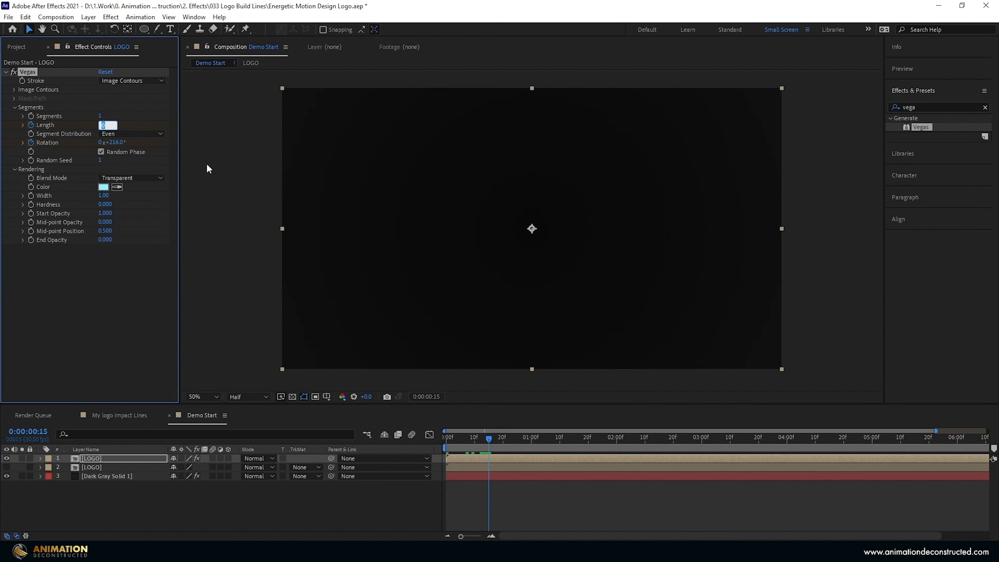
text(0.32)
key(Return)
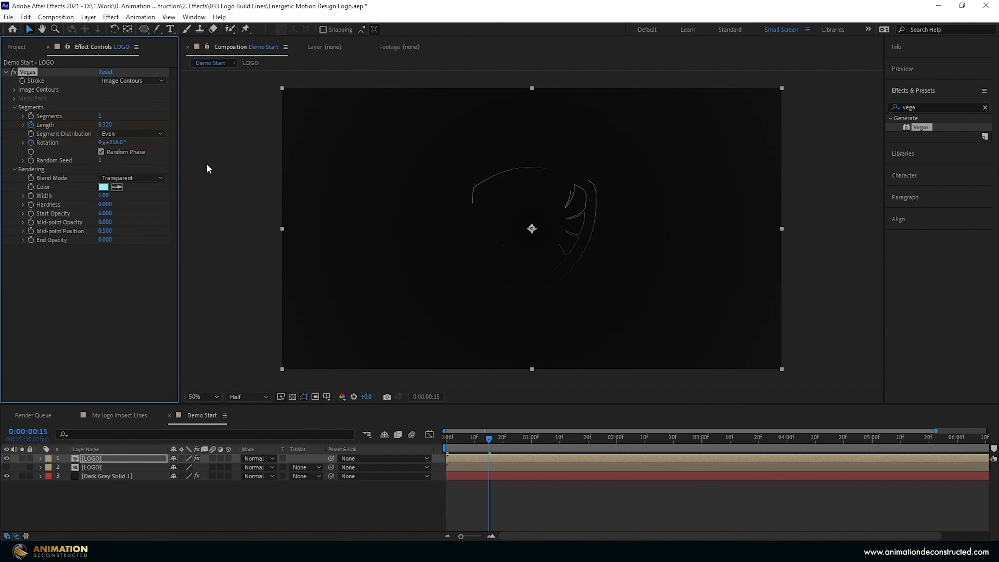
key(u)
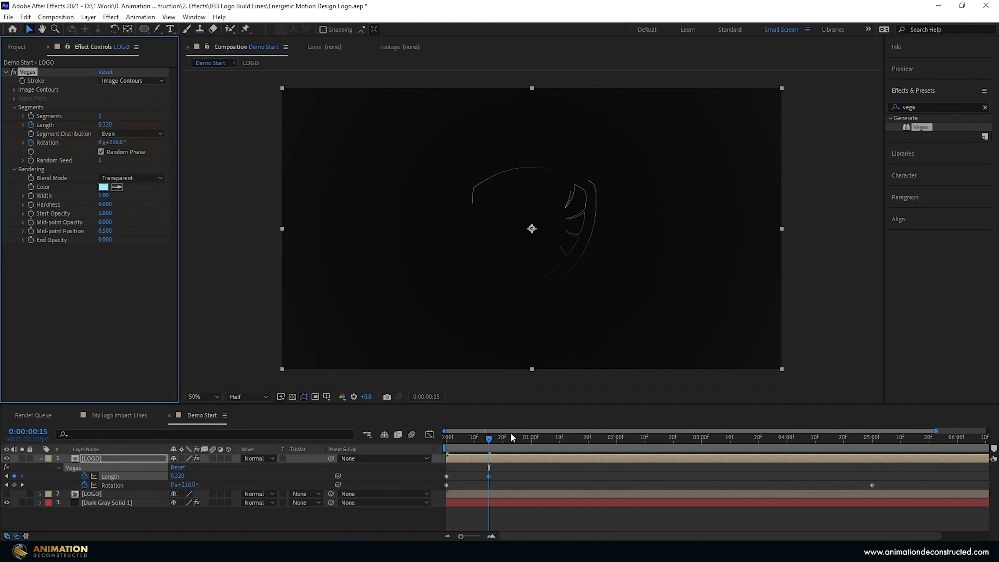
drag(489, 438, 438, 477)
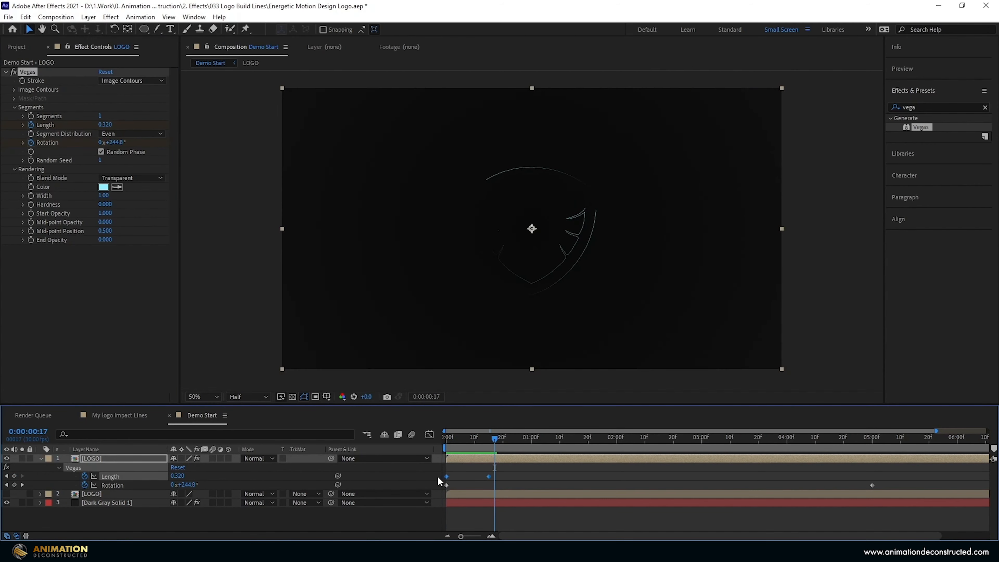
key(F9)
drag(492, 440, 531, 442)
key(space)
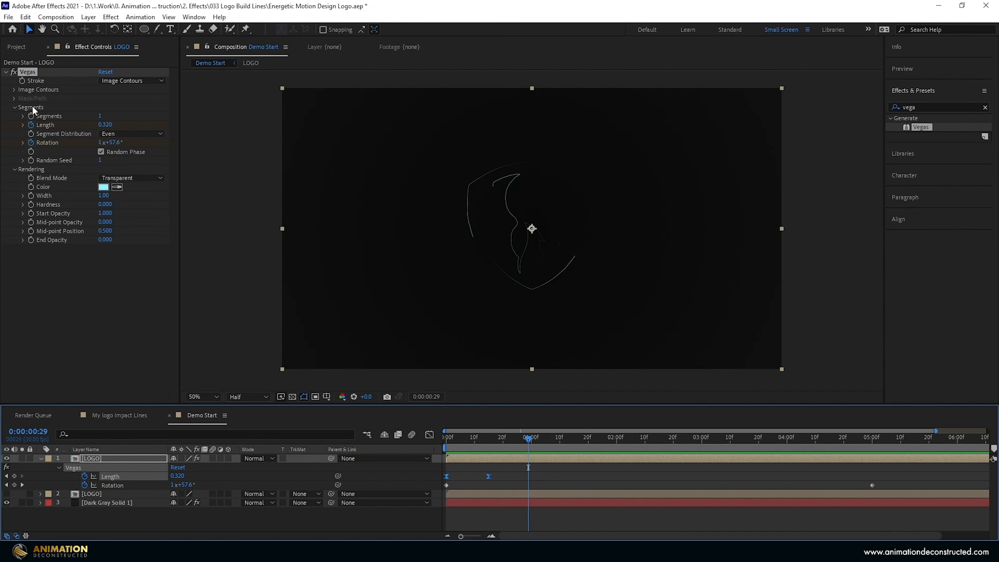
Expand Image Contours and set the Vegas Tolerance to 5.
click(15, 92)
click(15, 92)
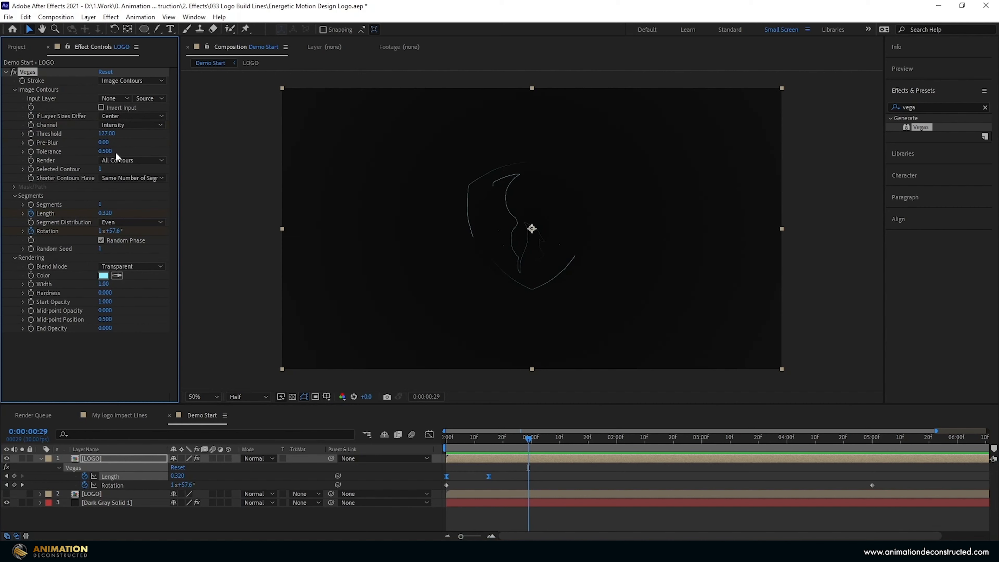
drag(106, 152, 199, 153)
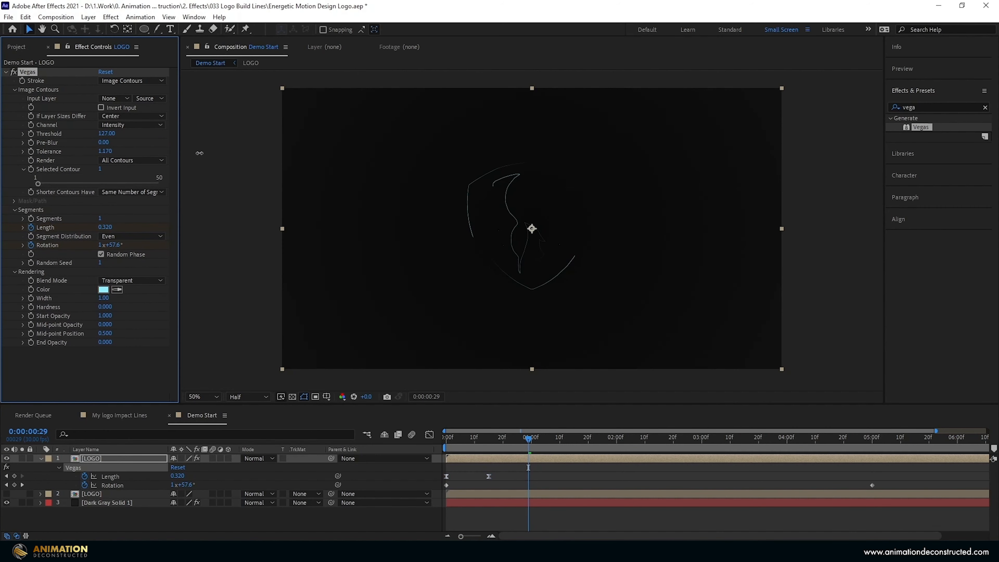
click(104, 151)
text(5)
key(Return)
mouse_move(531, 440)
mouse_down()
mouse_move(557, 442)
mouse_move(537, 439)
mouse_up()
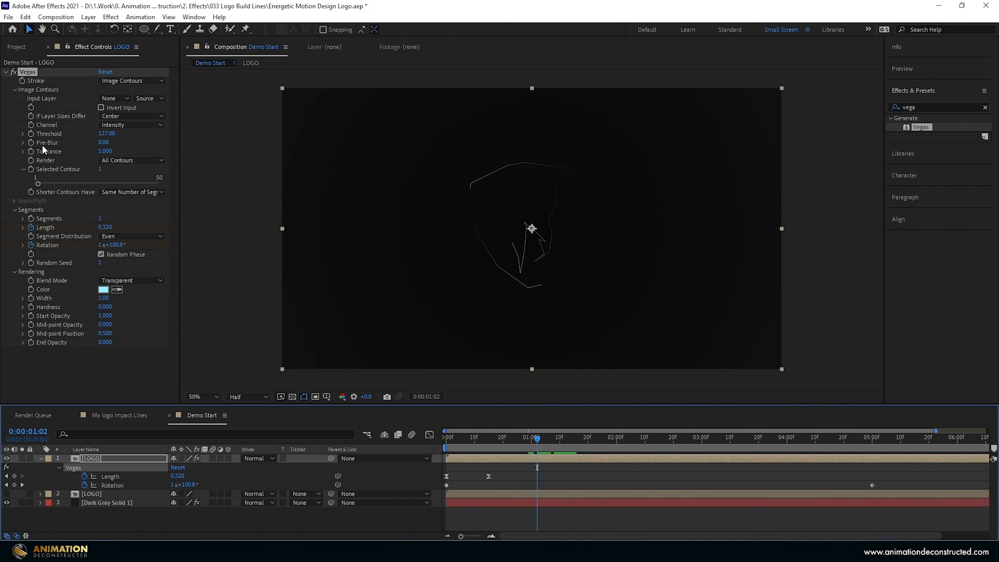
Add a wiggle(11,18) expression to Tolerance, scrub to check it, and show keyframed properties.
alt+click(30, 151)
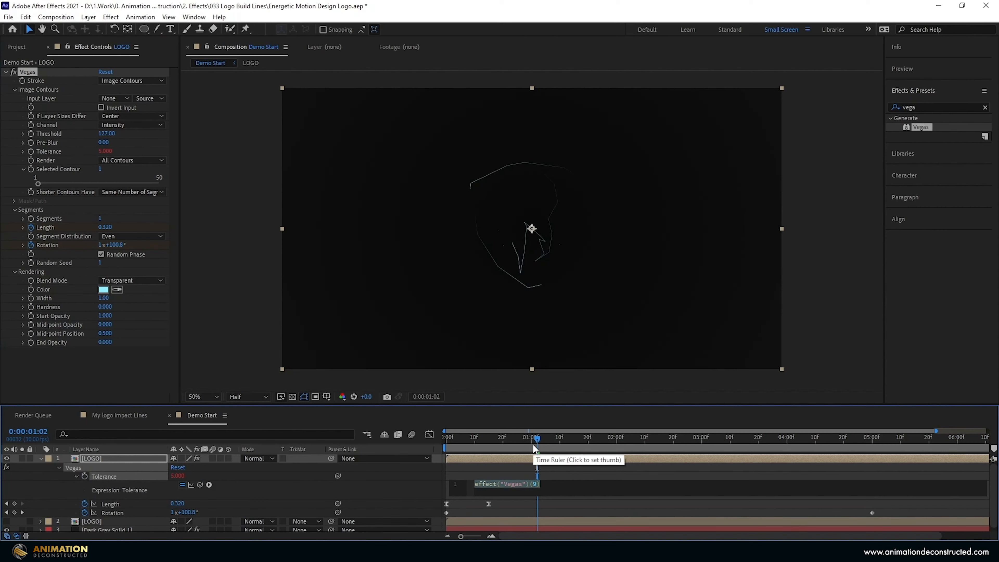
text(wiggle()
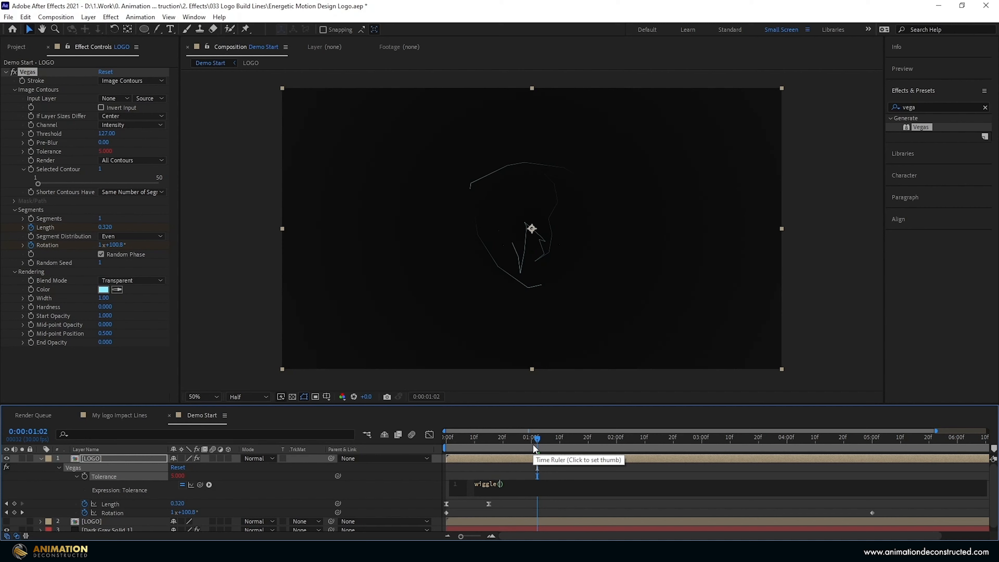
text(11)
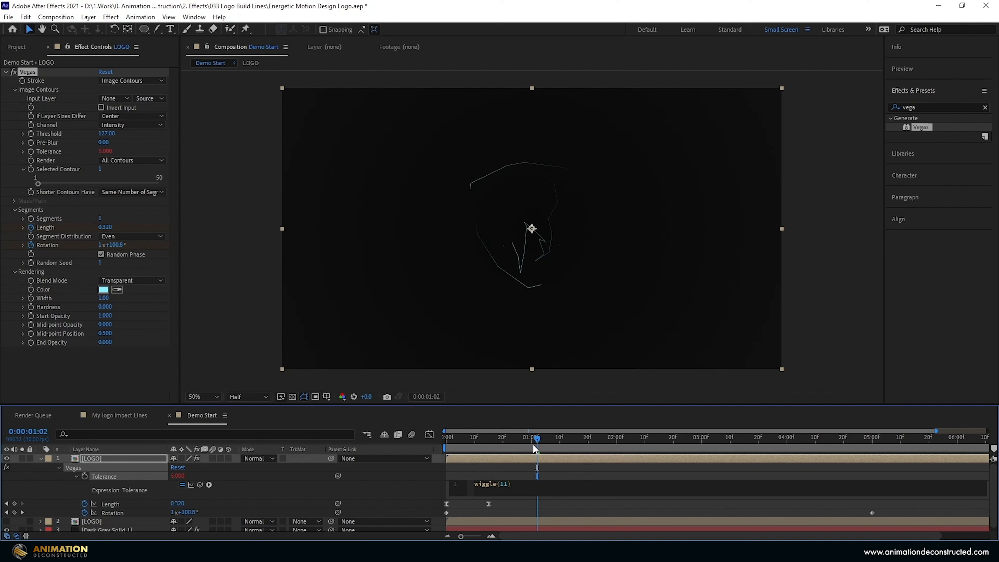
text(,18)
key(KP_Enter)
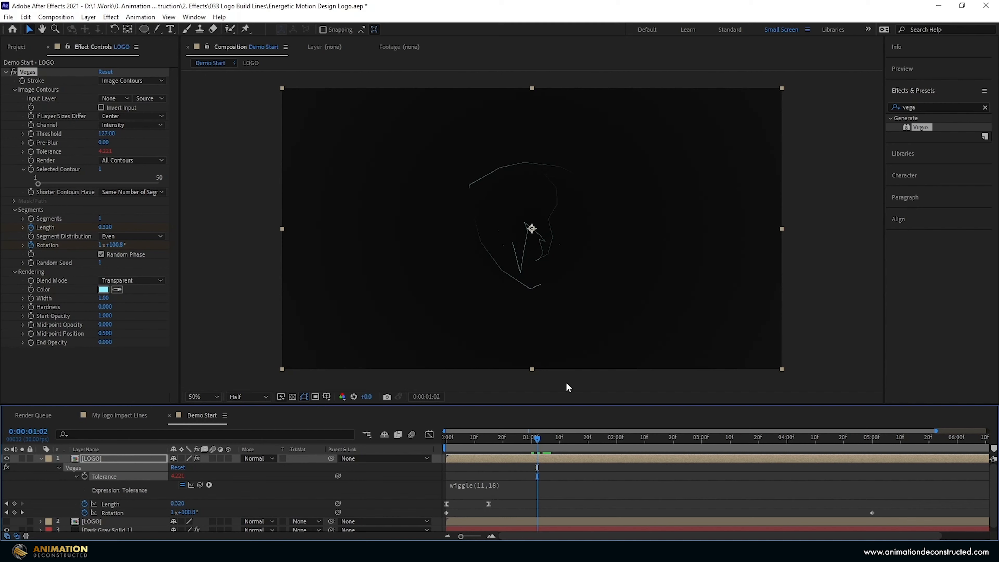
mouse_move(535, 443)
mouse_down()
mouse_move(580, 444)
mouse_move(526, 444)
mouse_up()
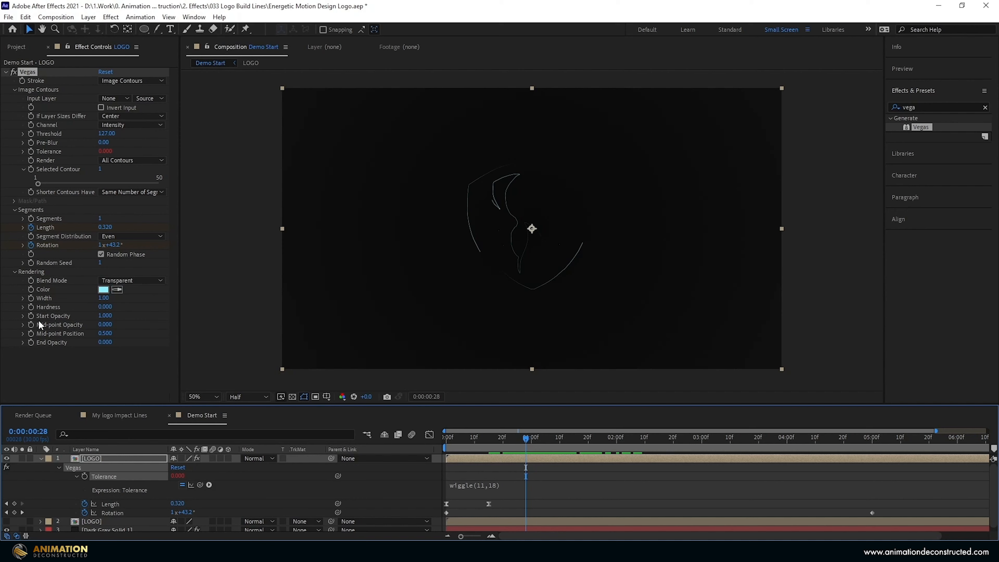
click(502, 441)
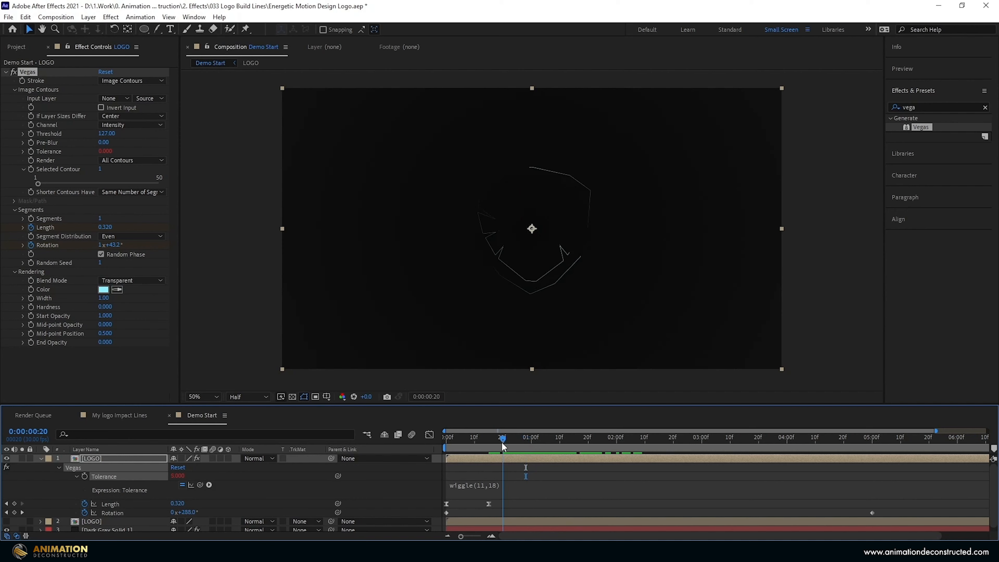
click(132, 343)
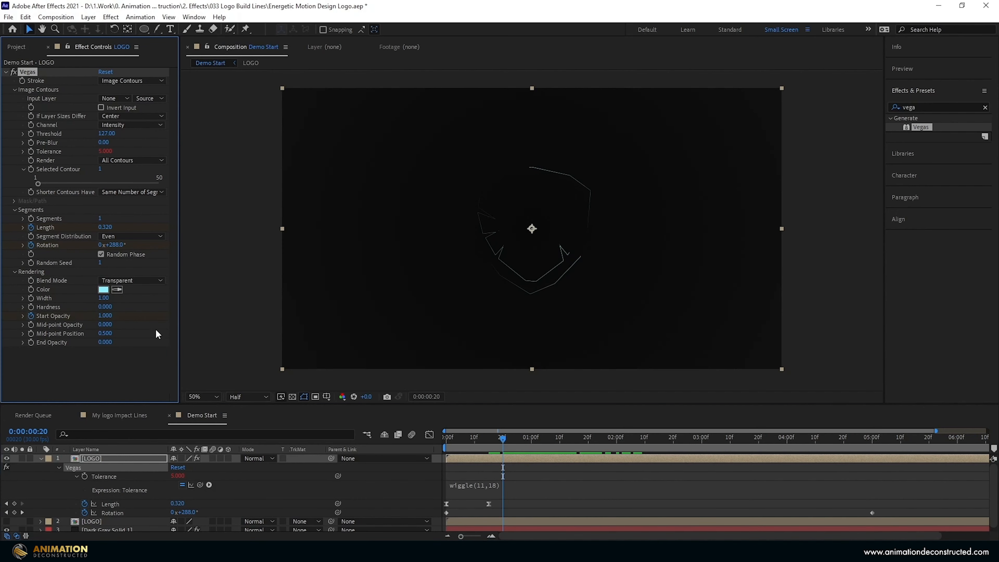
key(u)
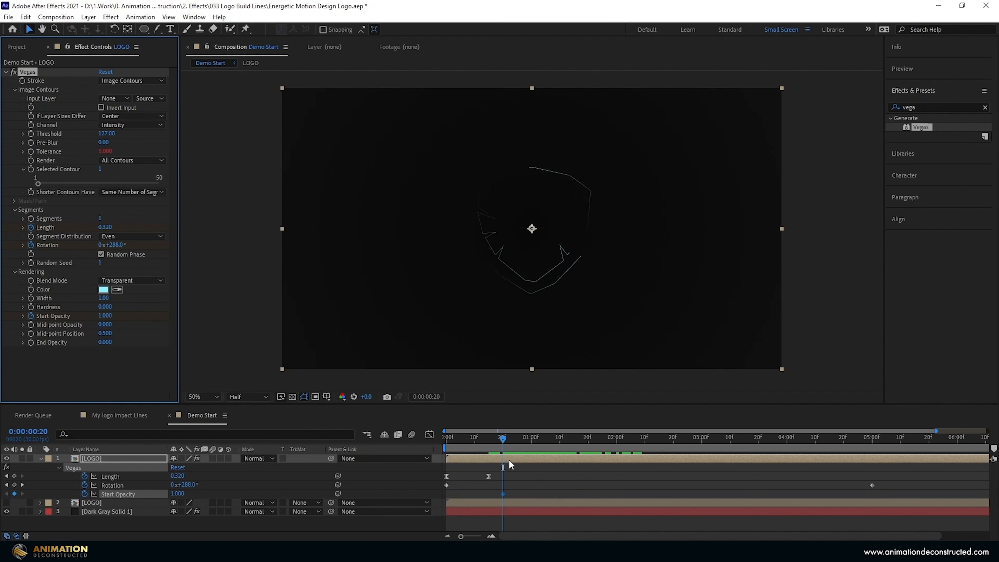
Keyframe Start Opacity to 0.46 at 1:00 and back to 1 at 1:10.
key(shift+Page_Down)
drag(111, 315, 87, 320)
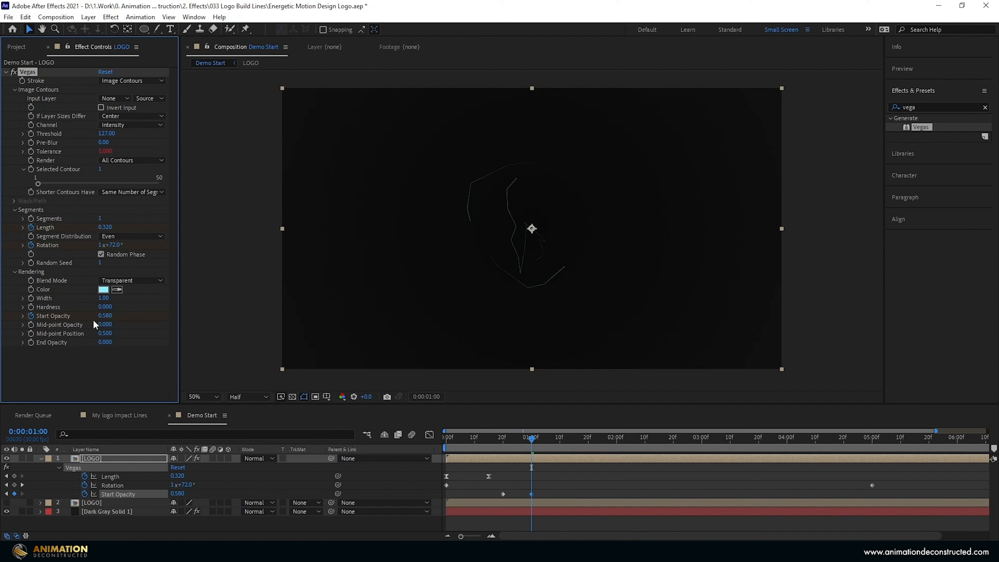
click(107, 317)
text(.46)
key(Return)
key(shift+Page_Down)
drag(103, 317, 129, 317)
Keyframe Start Opacity to 0.32 at 2:00 and back to 1.0 at 2:10.
key(space)
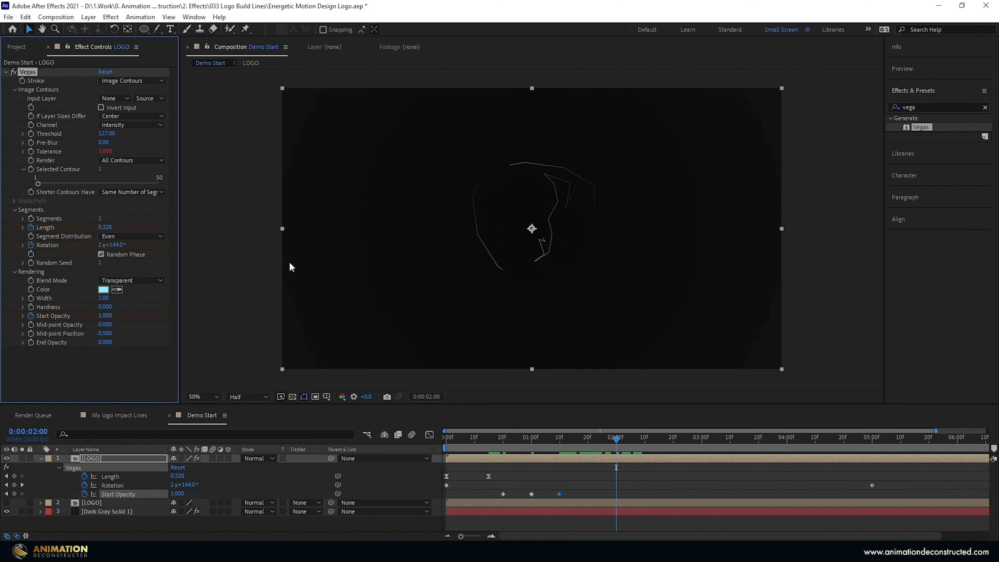
click(104, 316)
text(.32)
key(Return)
key(shift+Page_Down)
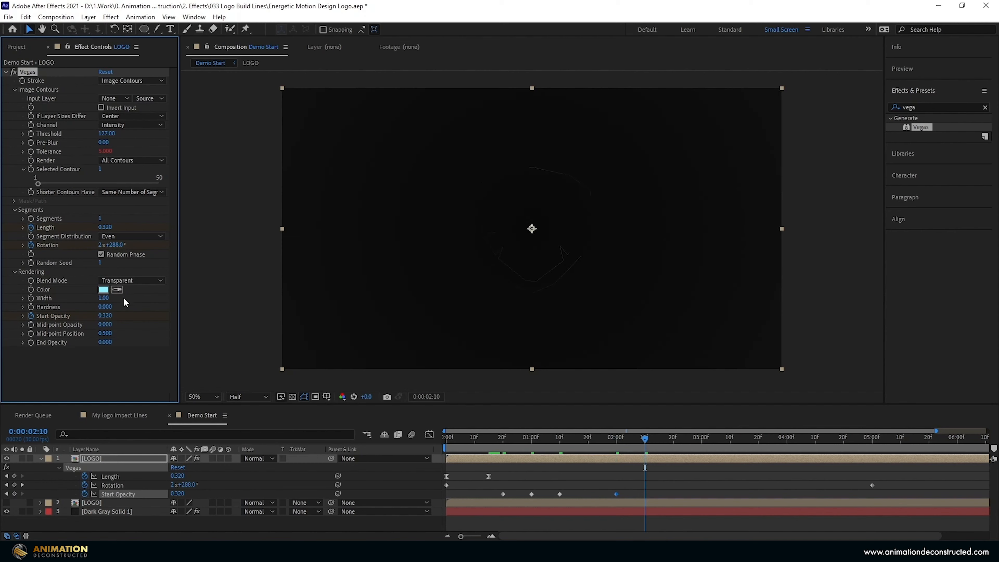
click(105, 316)
text(1)
key(Return)
Fade layer Opacity from 100% at 2:00 to 0% at 2:10, ease the keyframes, and preview.
key(shift+t)
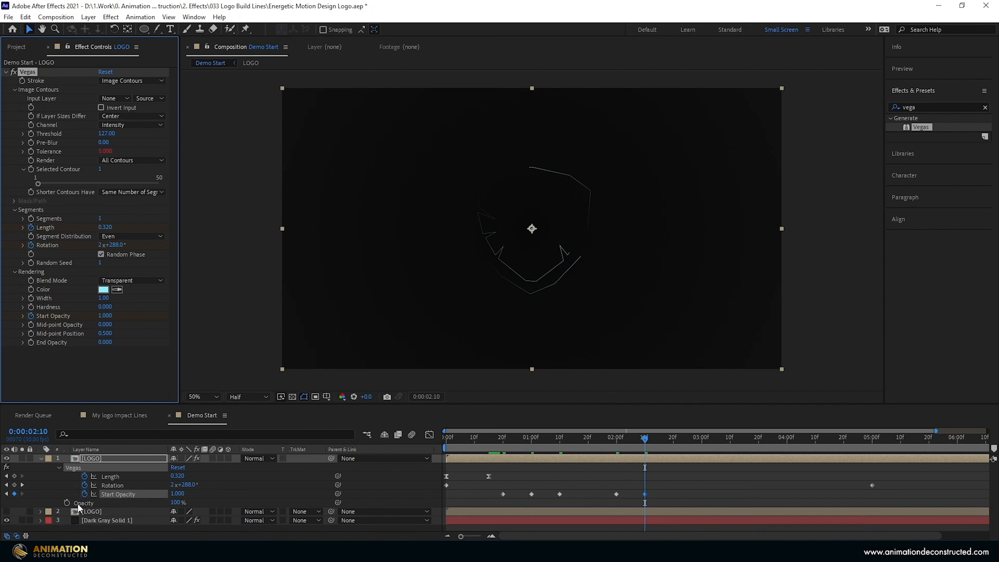
click(67, 503)
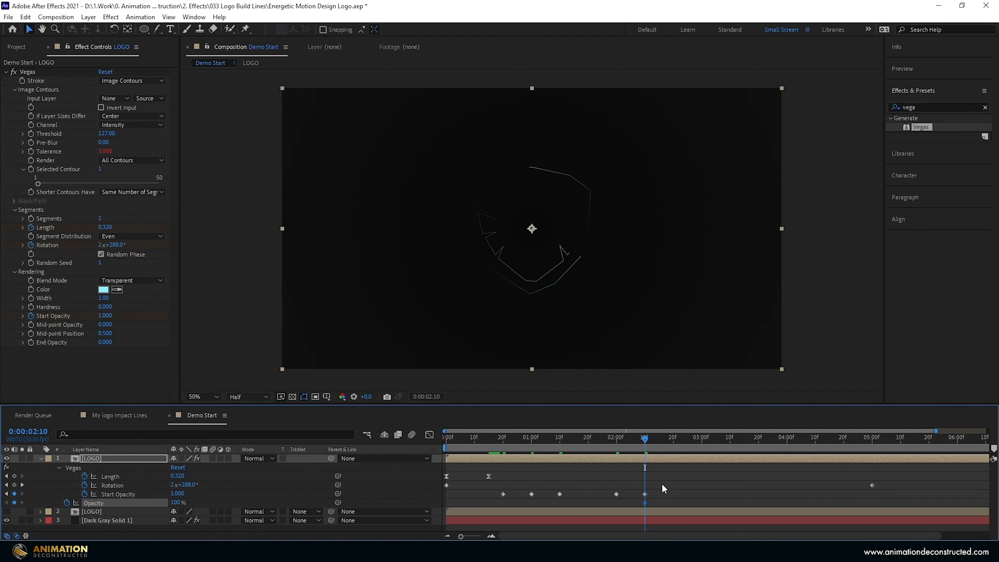
drag(645, 502, 617, 504)
drag(176, 502, 61, 499)
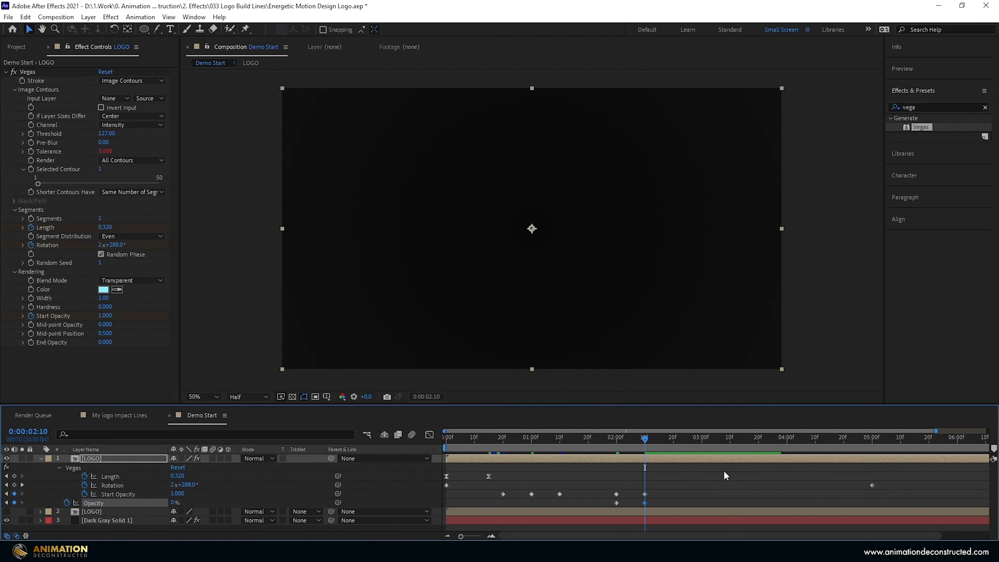
drag(676, 491, 493, 504)
key(F9)
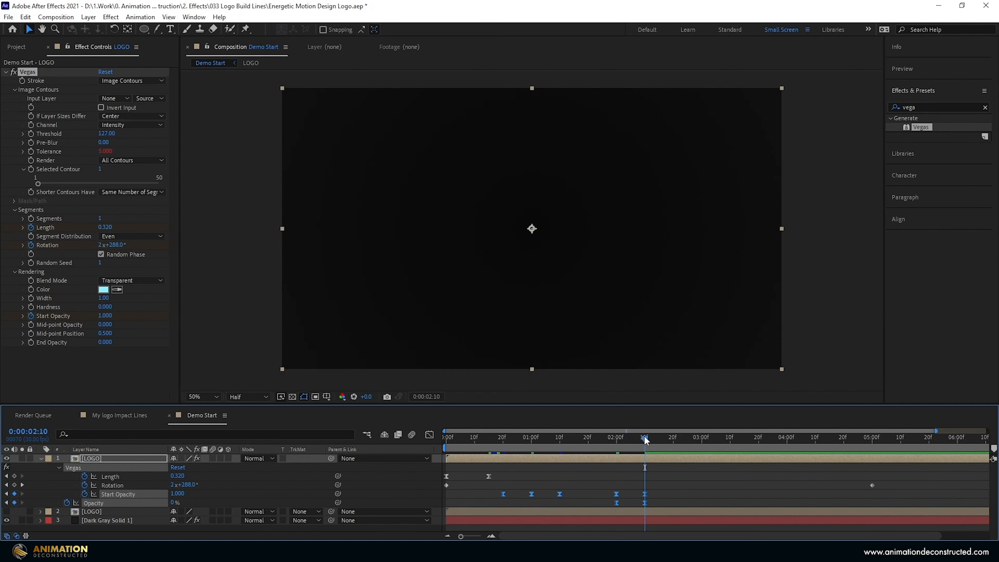
drag(644, 438, 500, 438)
key(Home)
key(space)
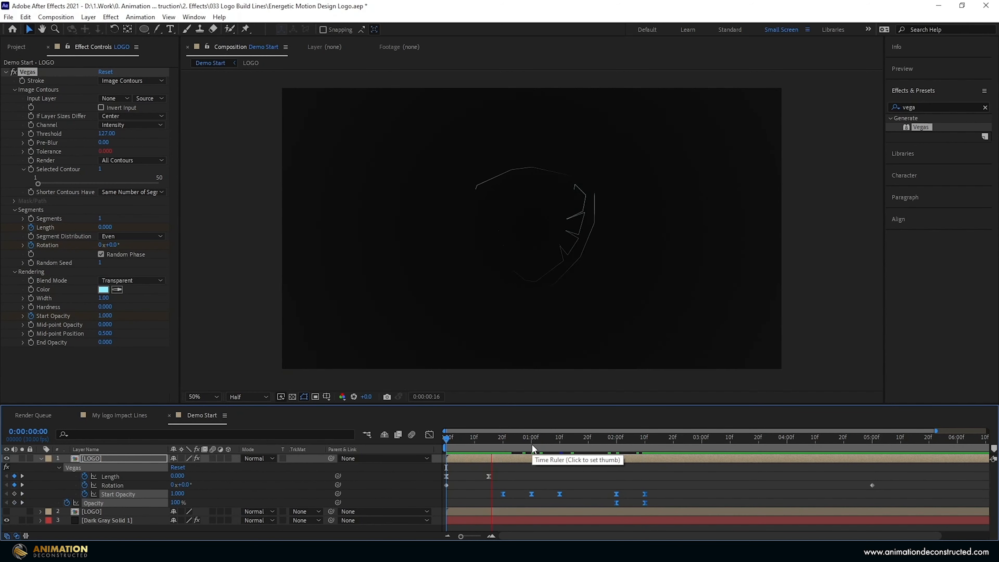
Apply Glow to LOGO, duplicate it, and give Glow 2 a Glow Radius of 50.
click(536, 438)
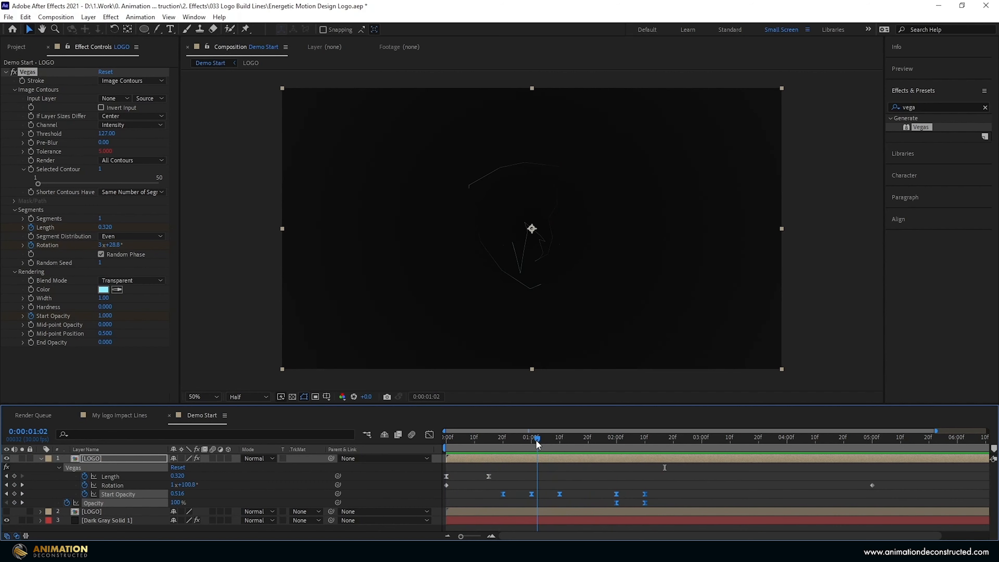
click(920, 107)
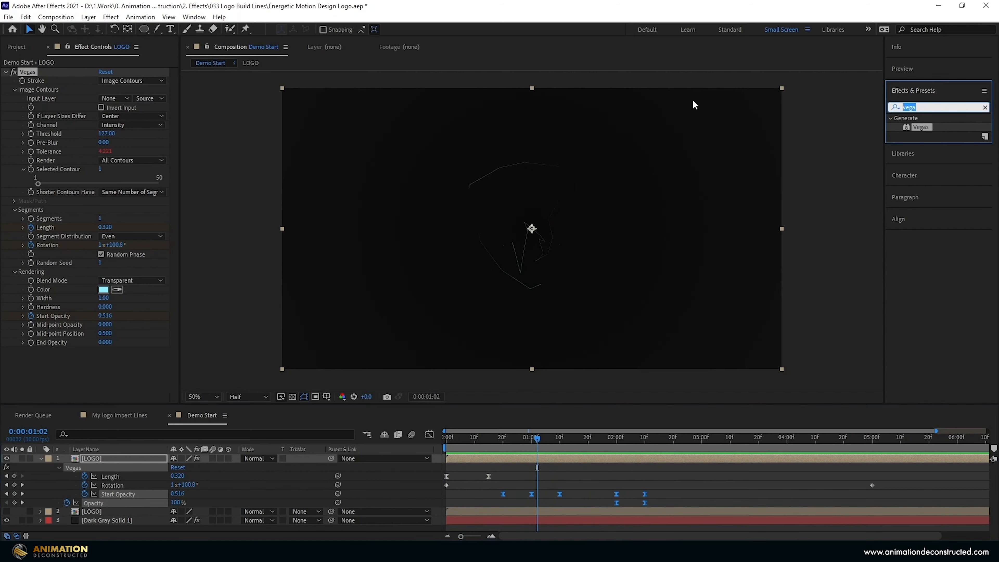
text(glow)
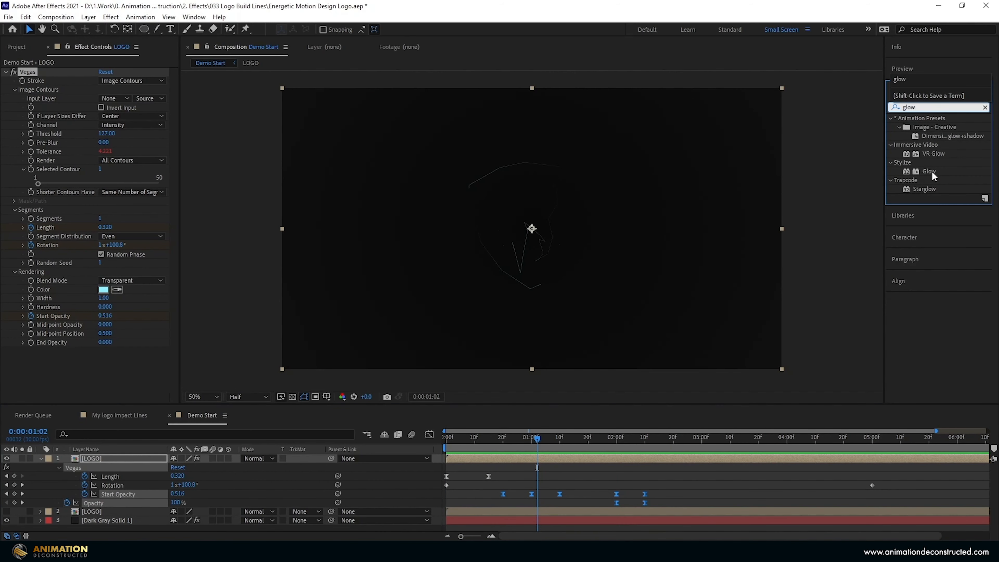
double_click(929, 172)
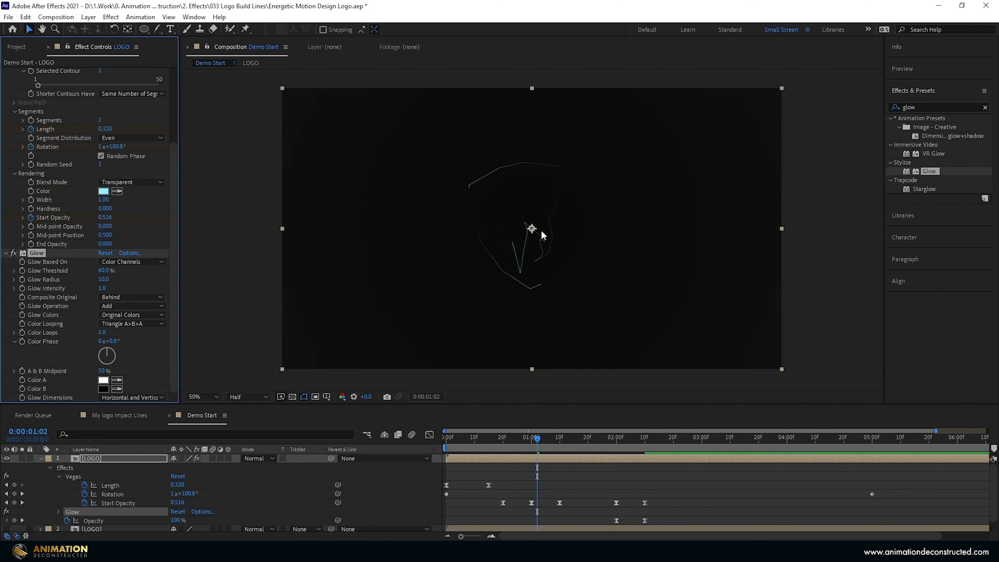
key(ctrl+d)
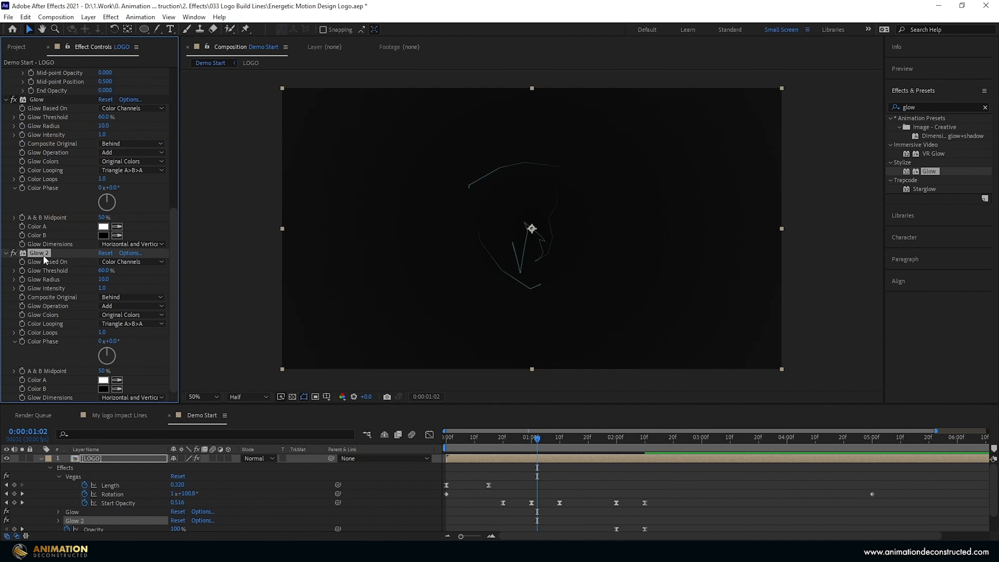
click(103, 279)
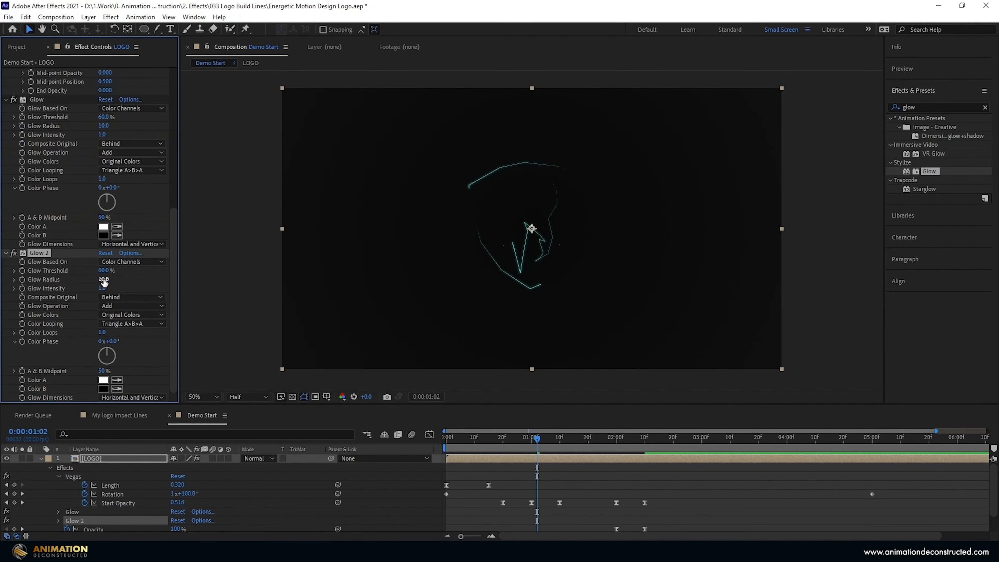
text(50)
key(Return)
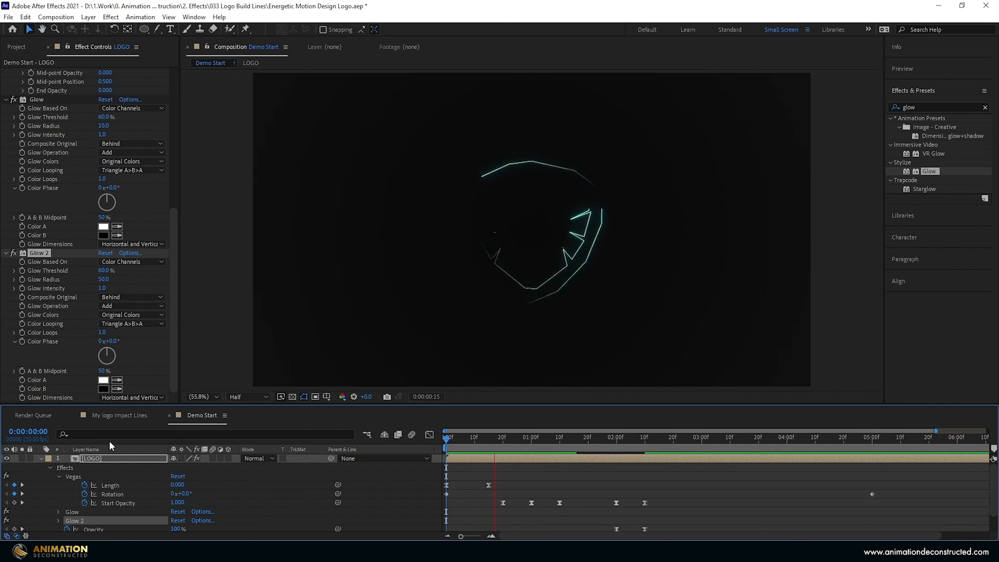
key(space)
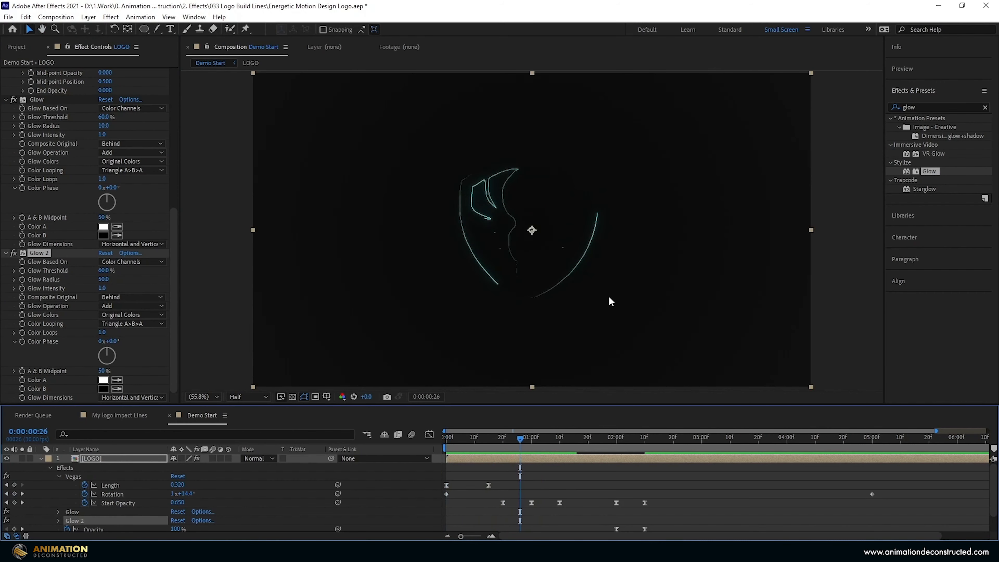
click(41, 458)
click(85, 459)
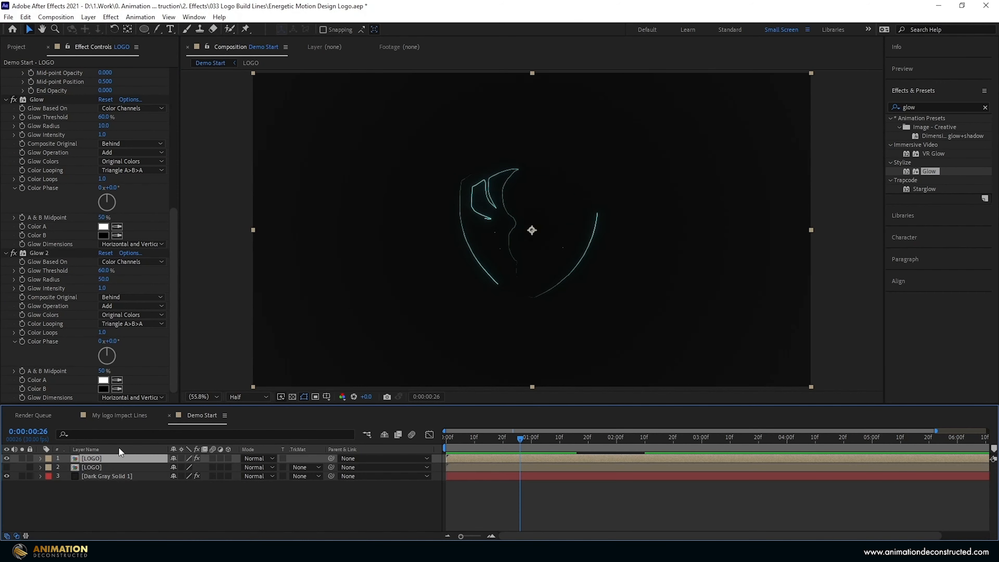
Duplicate the LOGO layer and shift the new copy three frames later.
key(ctrl+d)
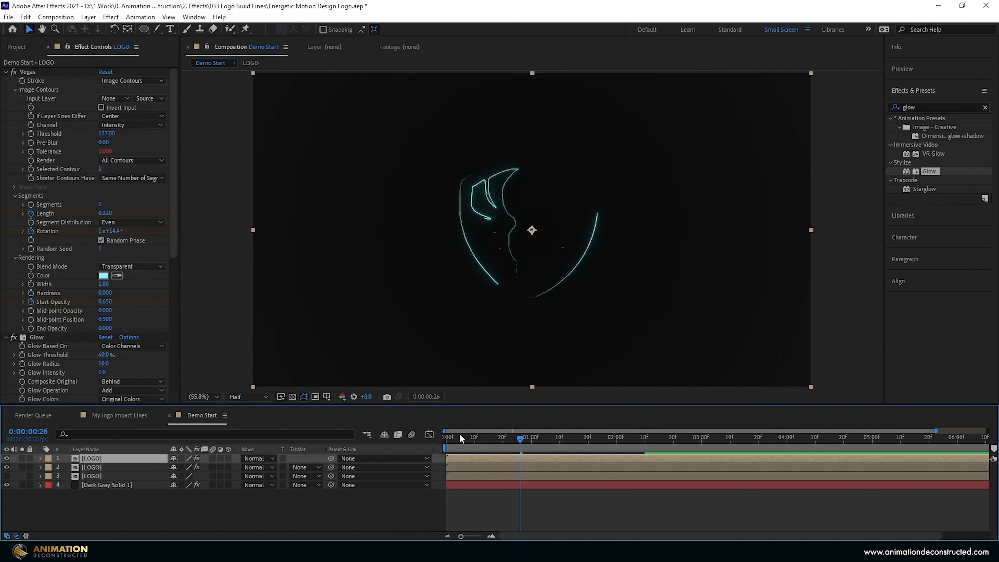
key(space)
key(Page_Down)
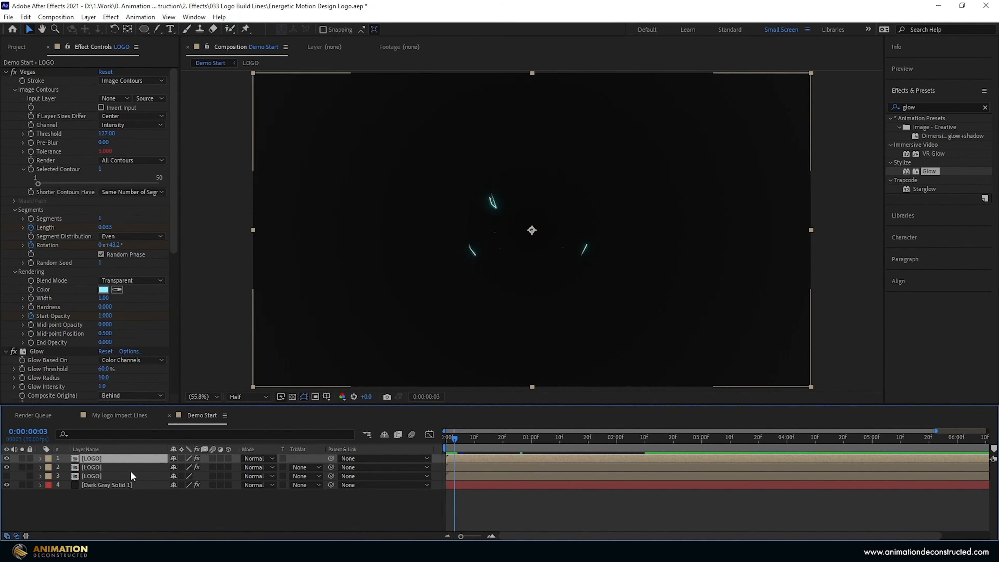
drag(464, 458, 476, 456)
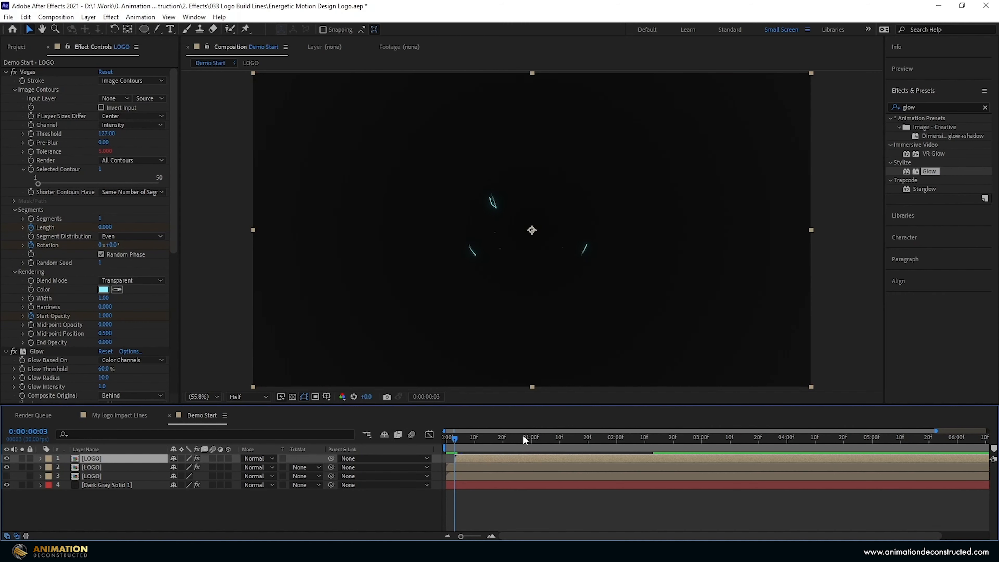
Label both LOGO stroke layers Fuchsia.
ctrl+click(484, 469)
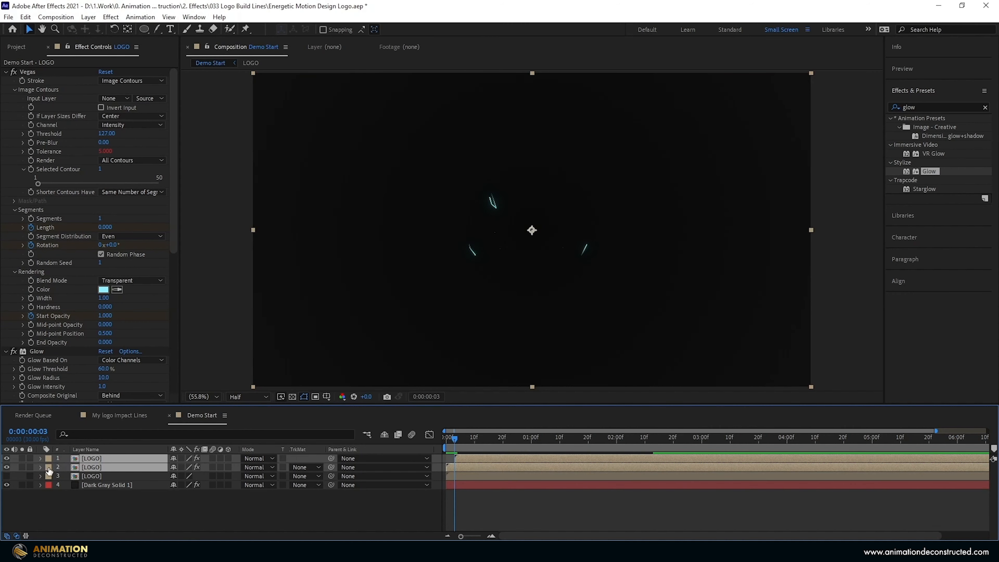
click(49, 458)
click(81, 430)
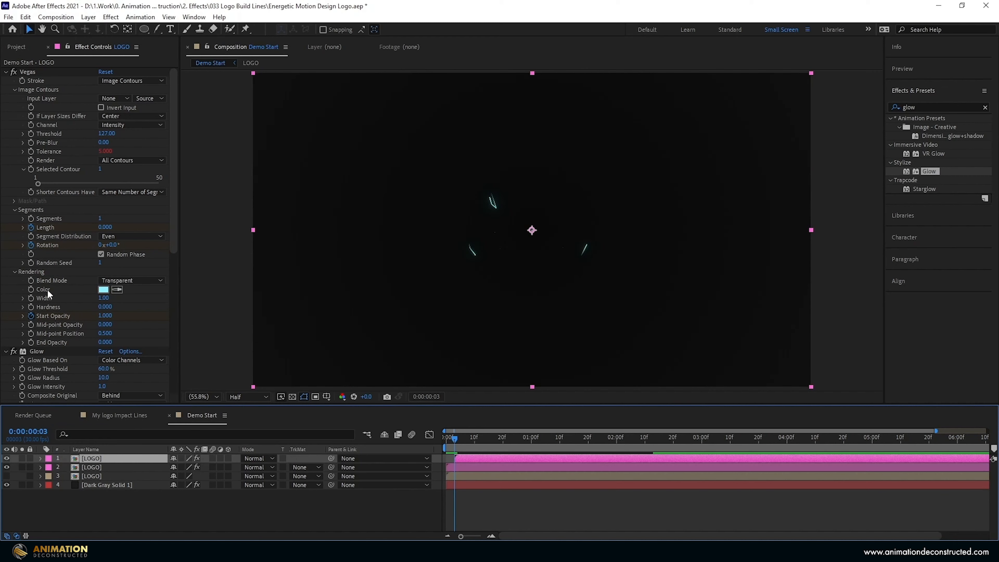
Change the copy's Vegas stroke colour to pink (FFAAAA).
click(104, 290)
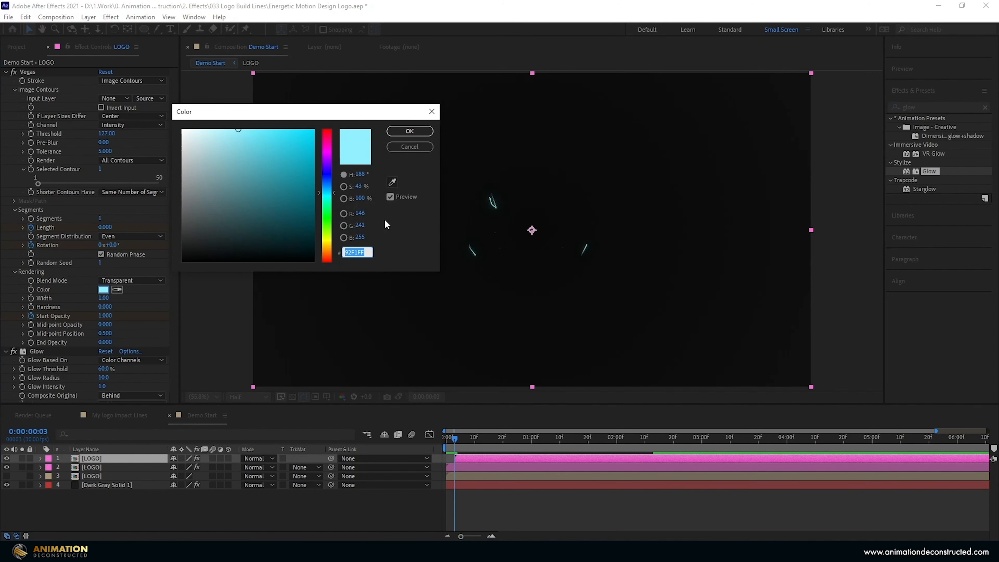
text(FF)
text(AAAA)
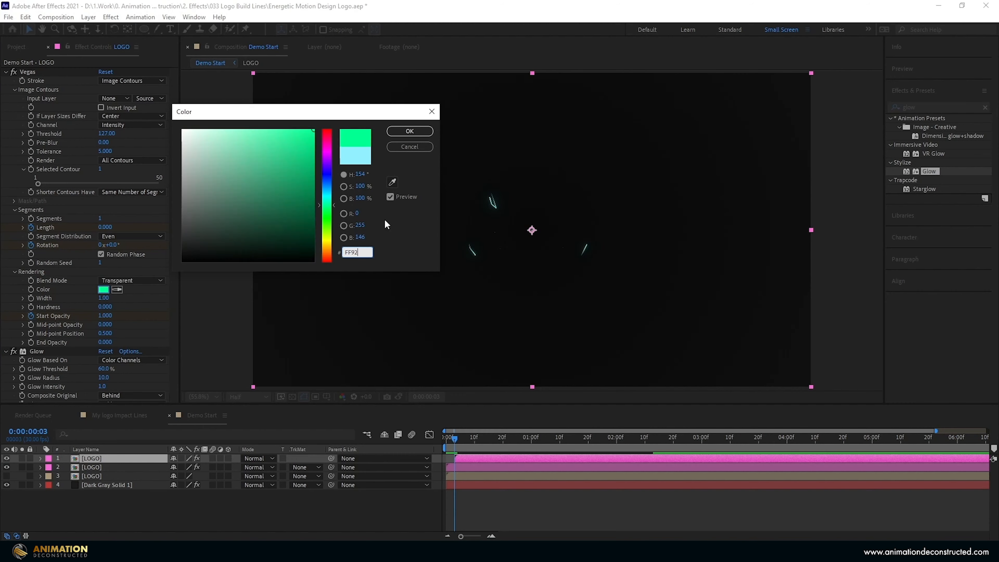
key(Return)
drag(454, 437, 505, 438)
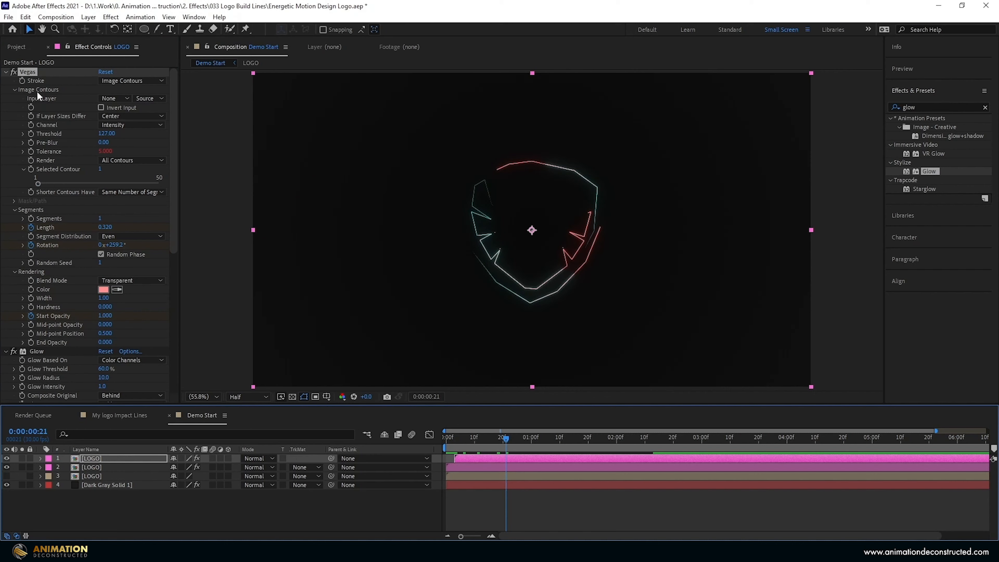
Collapse Image Contours and set the Vegas Random Seed to 19.
click(15, 89)
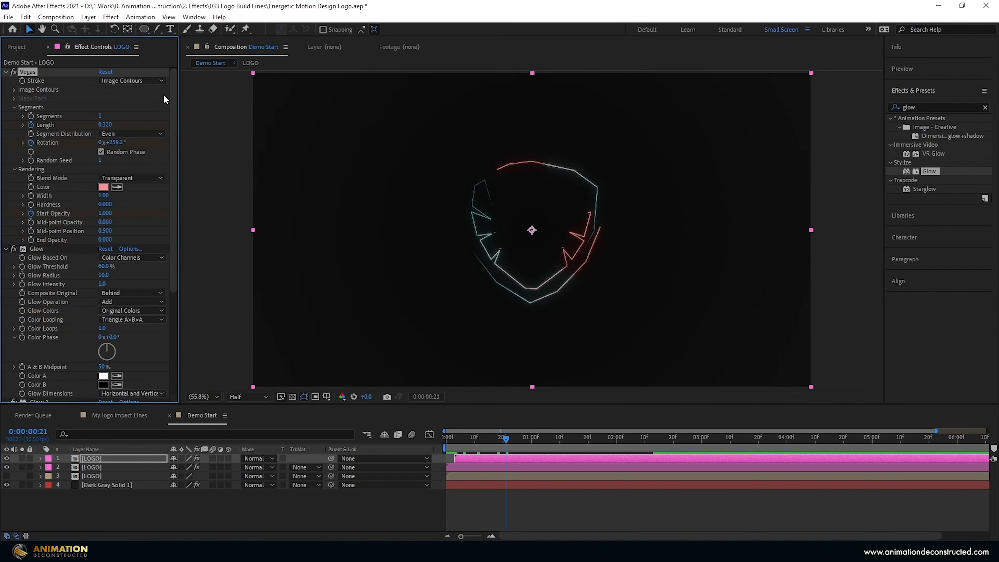
click(100, 160)
text(19)
key(Return)
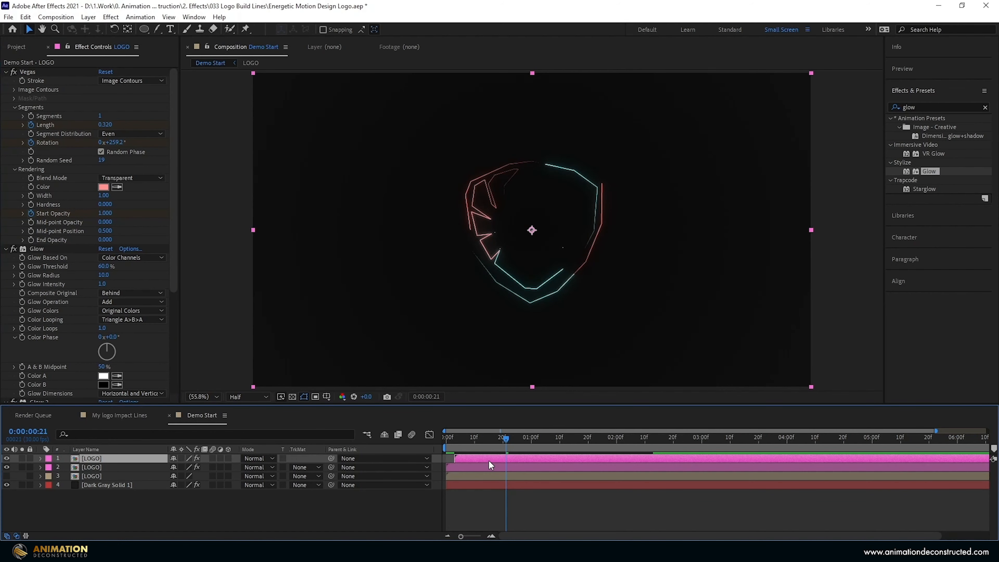
Duplicate the stroke layer, start it a few frames later, and make it pale yellow with Random Seed 108.
key(ctrl+d)
drag(482, 457, 491, 458)
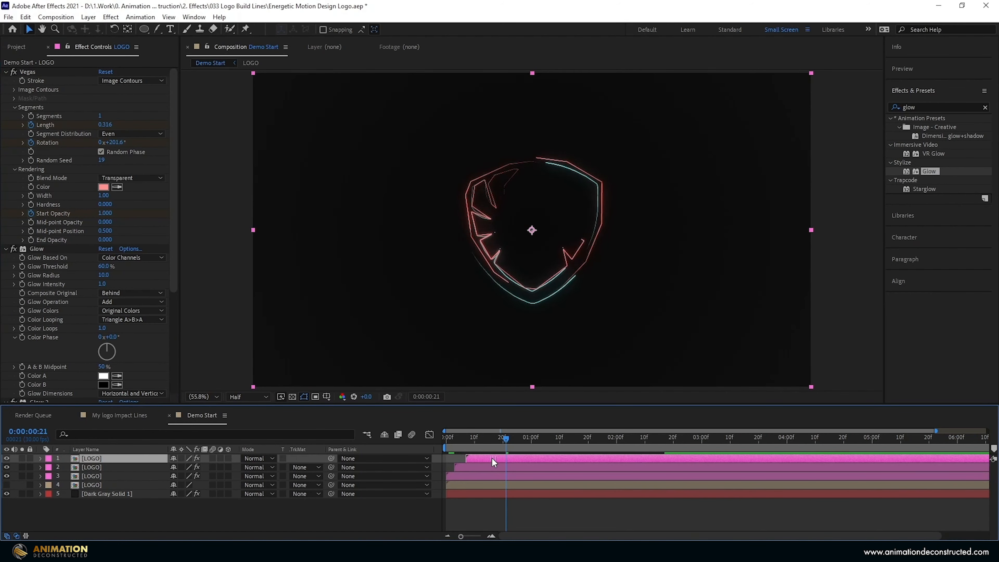
click(106, 188)
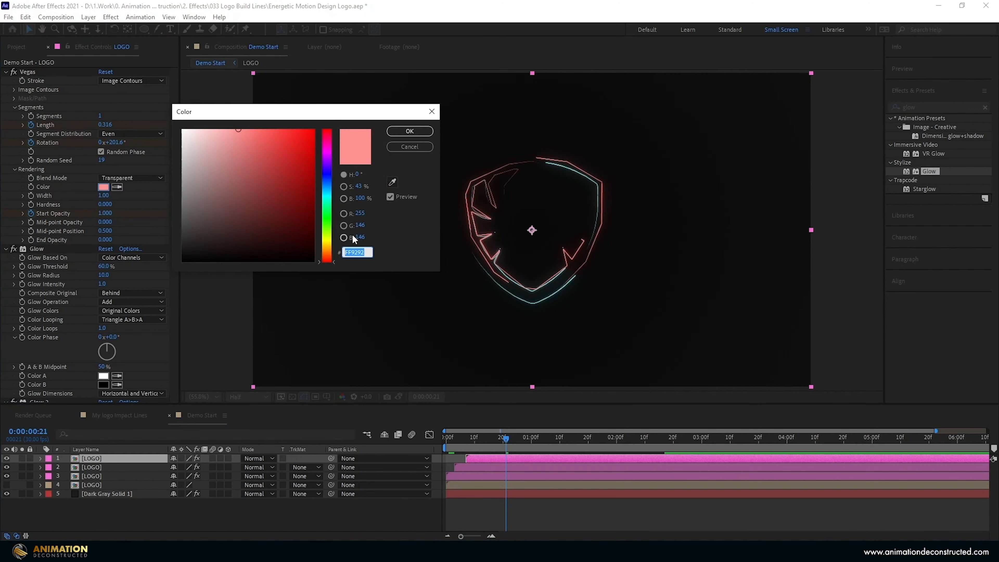
text(0FFF5B)
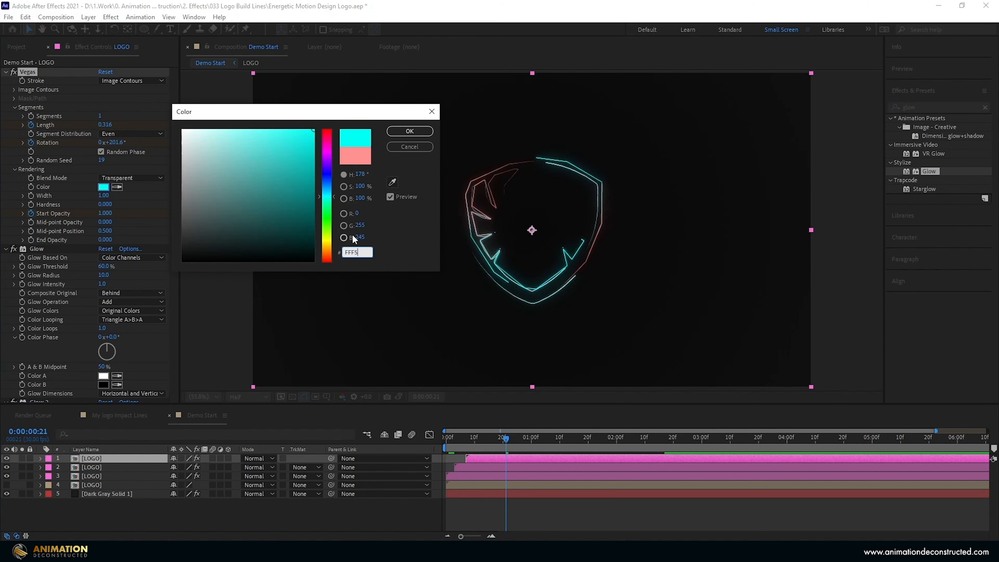
text(5)
key(Return)
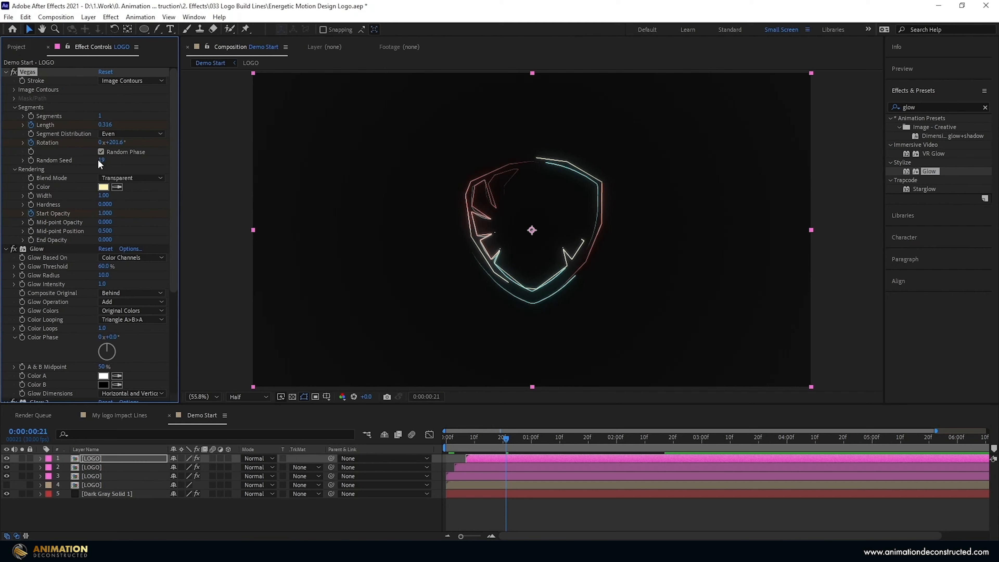
click(102, 160)
text(108)
key(Return)
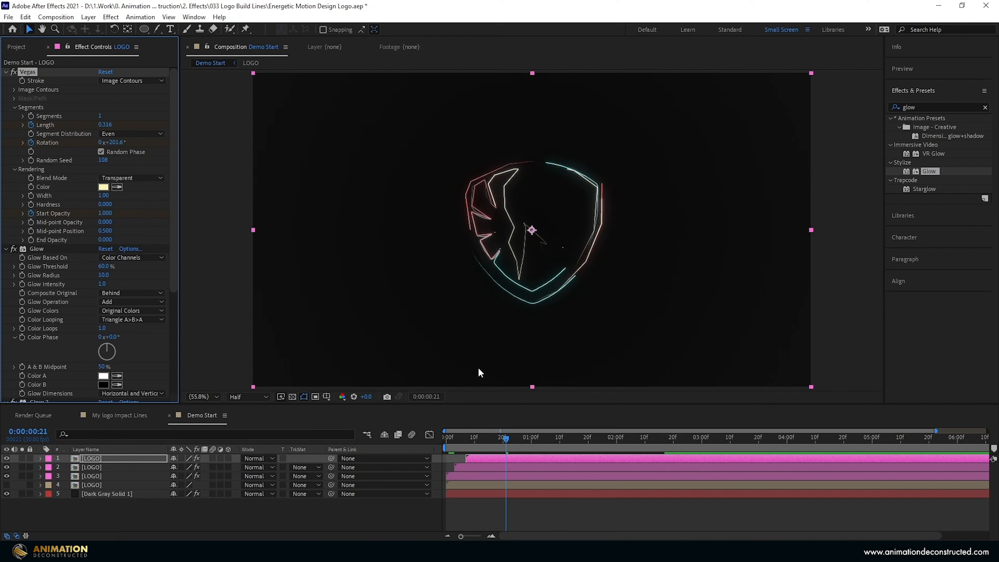
Edit the top copy's Tolerance expression from wiggle(11,18) to wiggle(5,55) and preview from the start.
key(e)
key(e)
scroll(219, 473, down, 3)
scroll(219, 472, up, 2)
scroll(228, 473, up, 1)
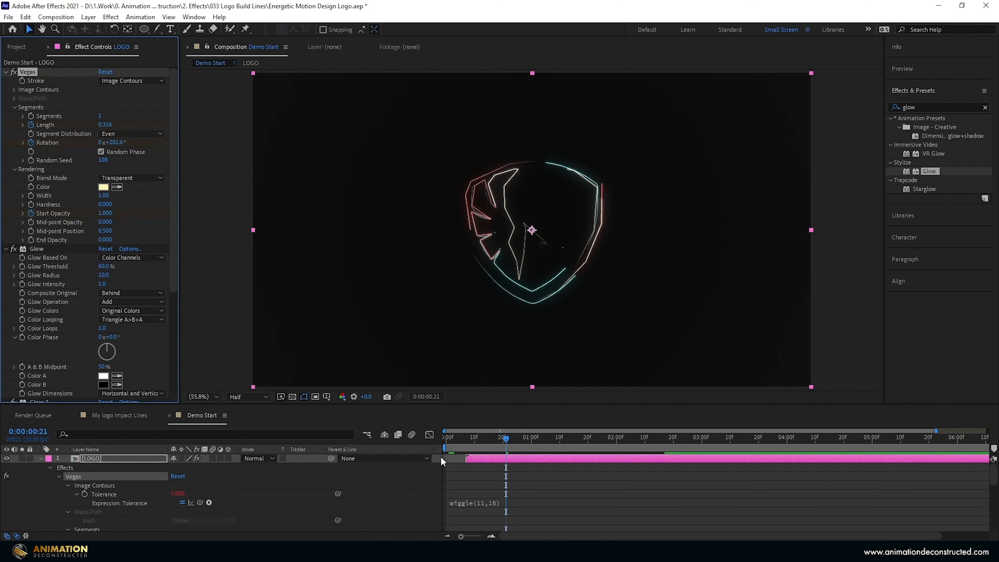
click(484, 504)
key(BackSpace)
key(BackSpace)
text(5)
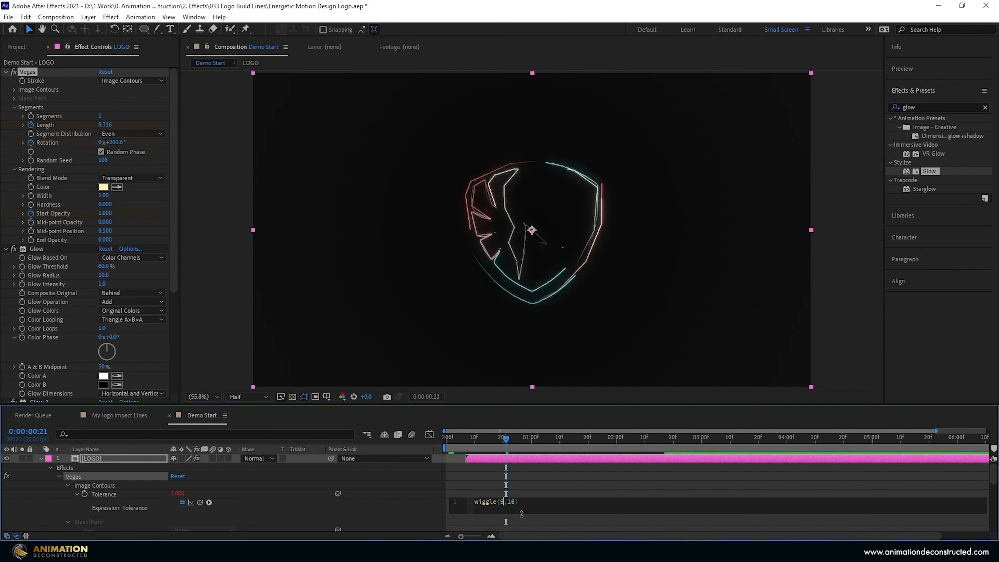
key(BackSpace)
key(BackSpace)
text(55)
drag(504, 439, 423, 455)
key(space)
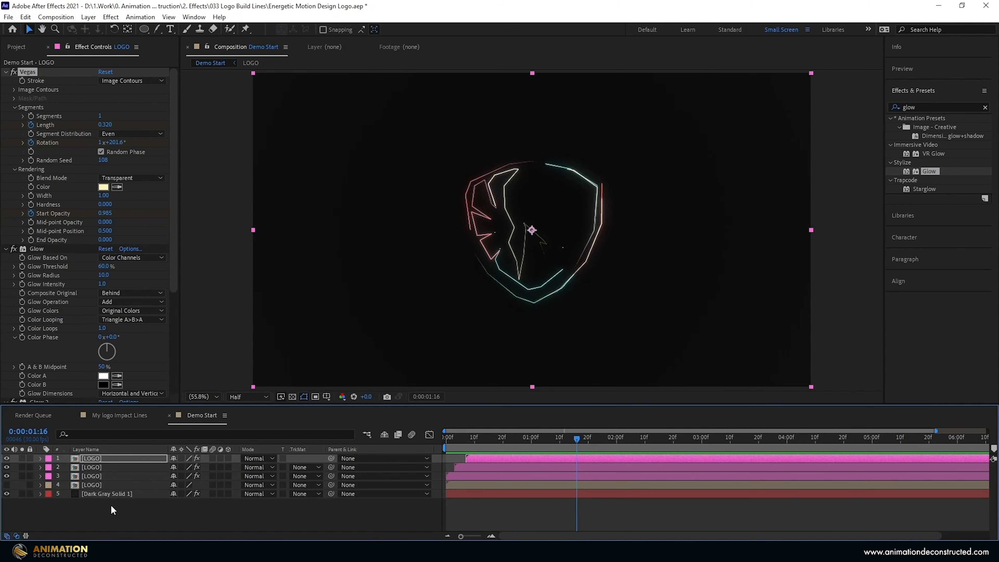
click(187, 501)
Duplicate layers 1–3, move the copies to the top of the stack, and label them Cyan.
click(479, 458)
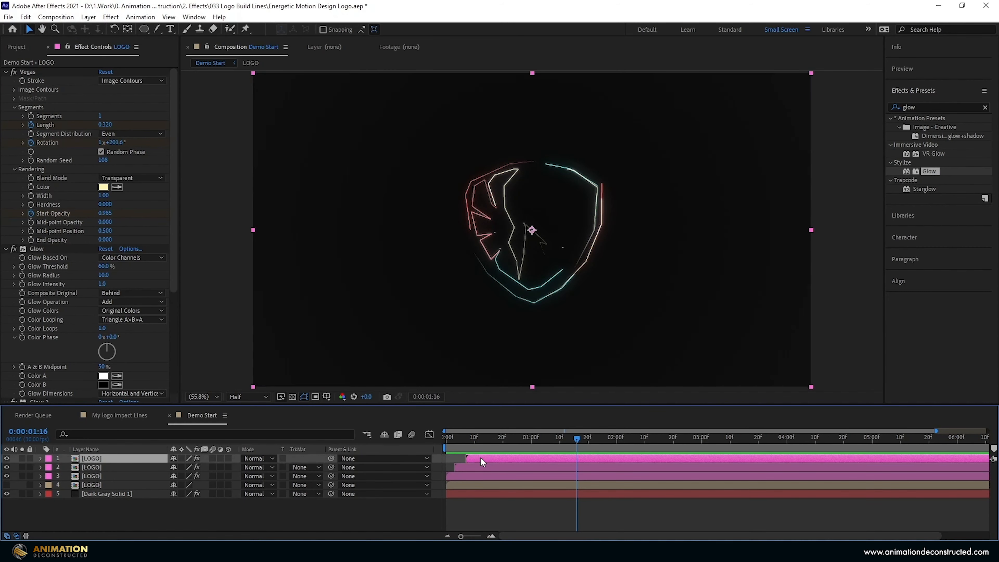
shift+click(473, 477)
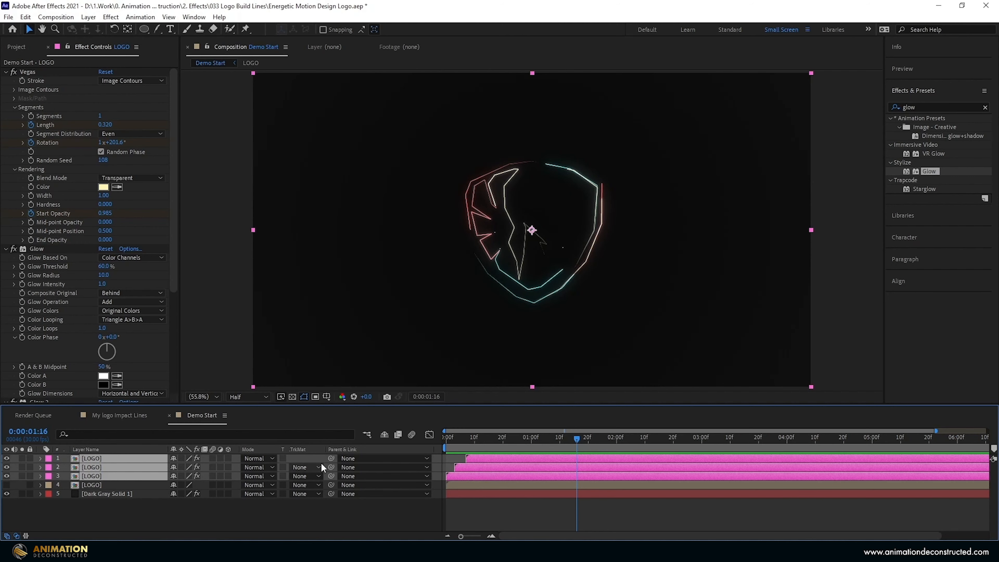
key(ctrl+d)
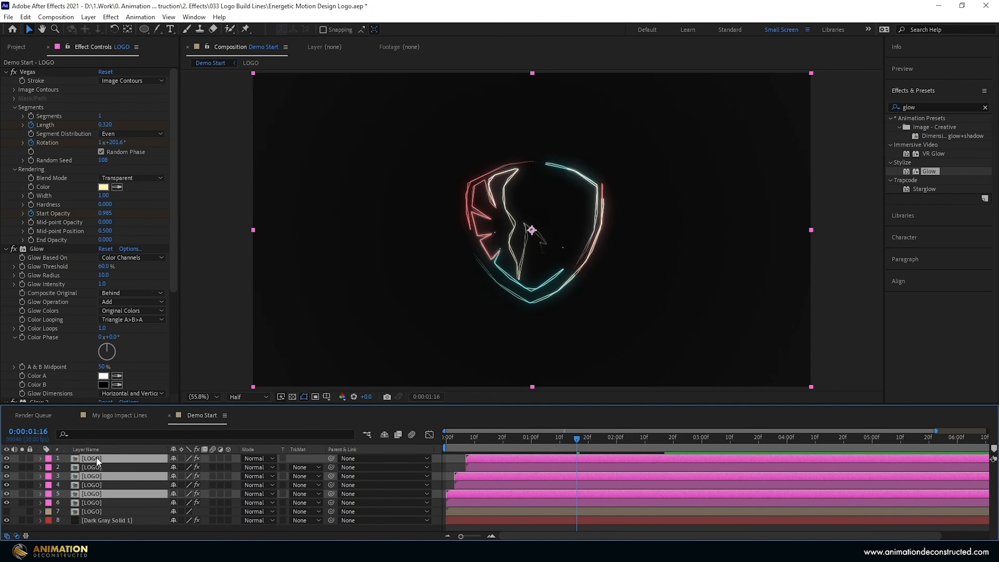
drag(96, 458, 99, 469)
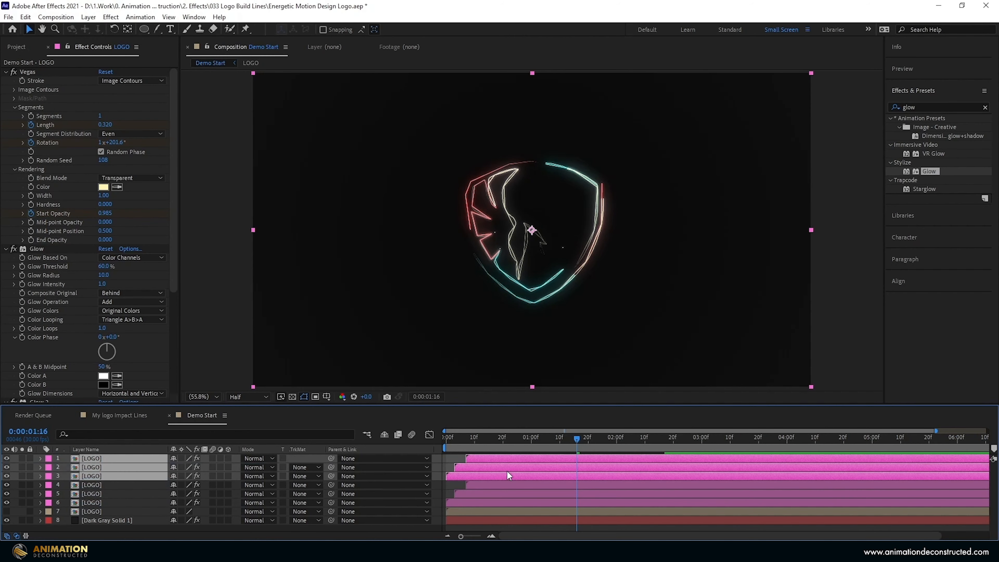
click(45, 475)
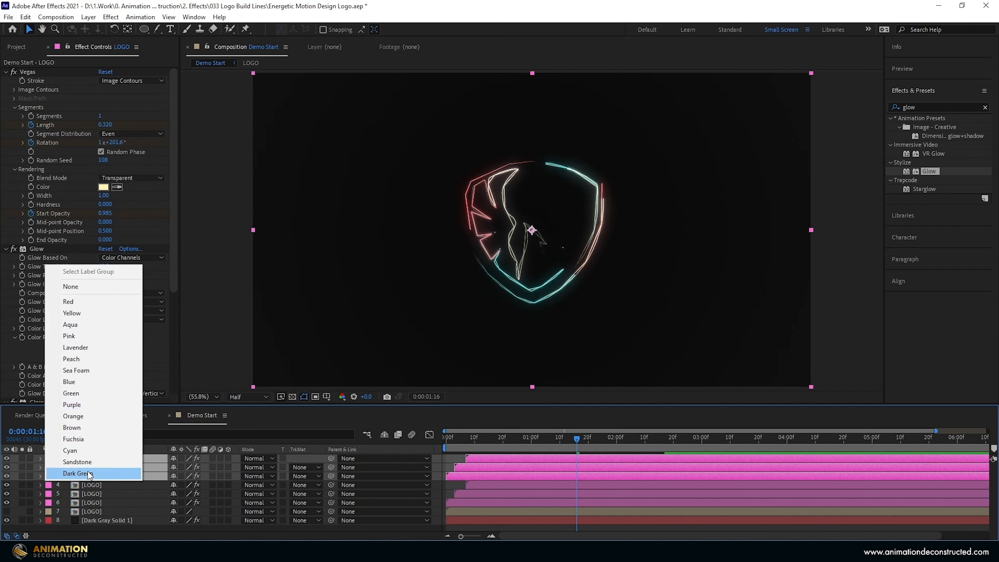
click(86, 449)
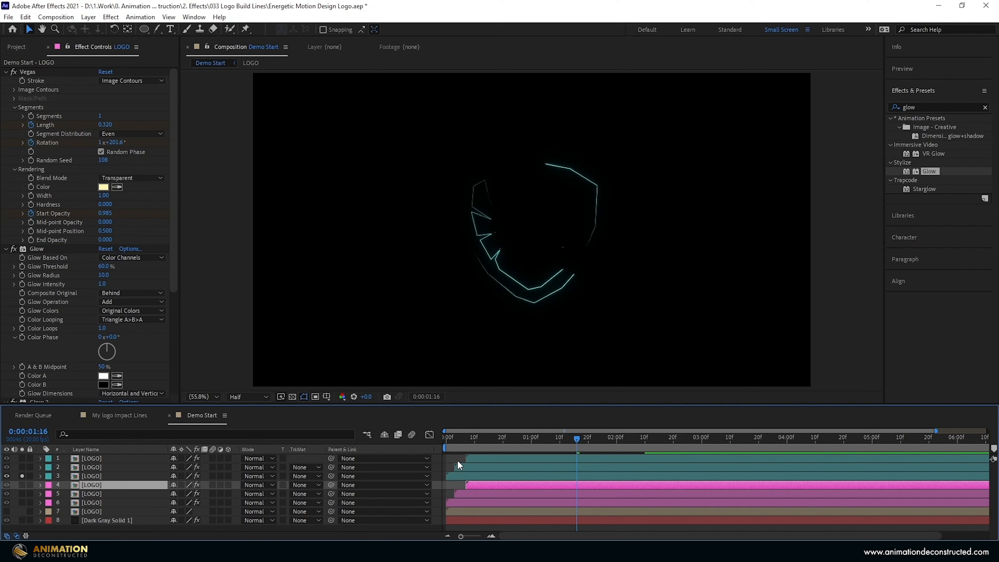
At frame 8, select the third LOGO layer and set its Vegas stroke to 4 segments.
click(468, 438)
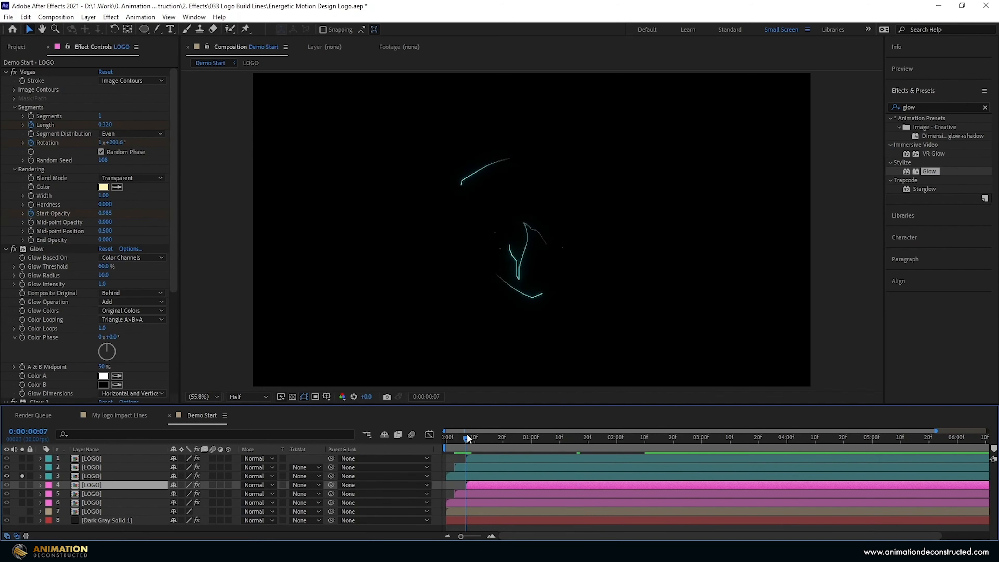
click(471, 476)
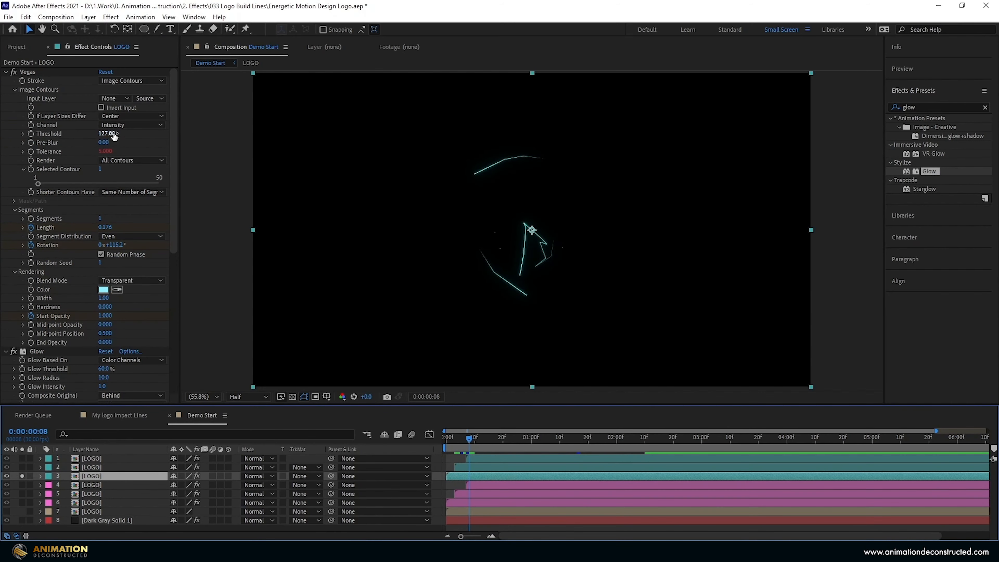
click(15, 91)
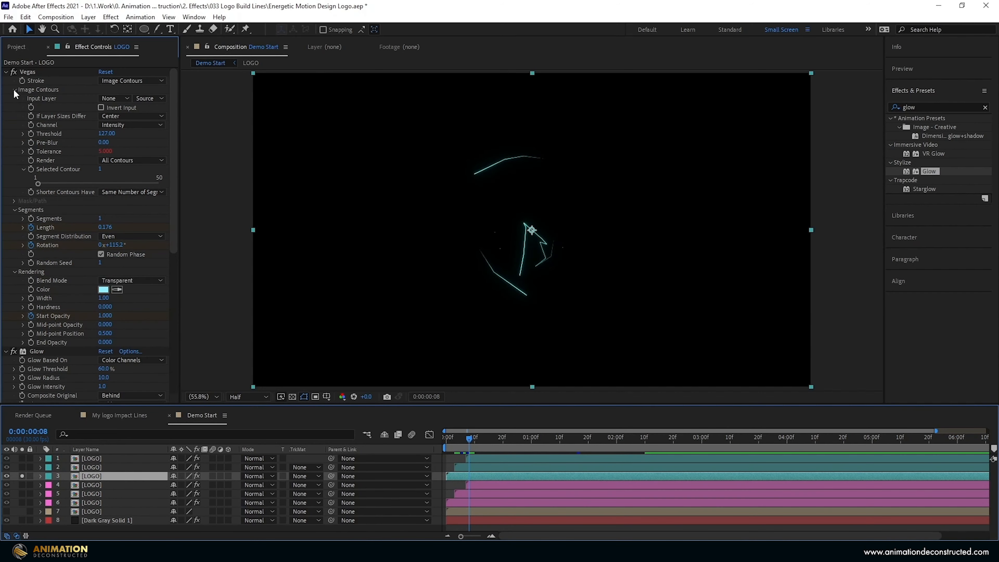
click(102, 118)
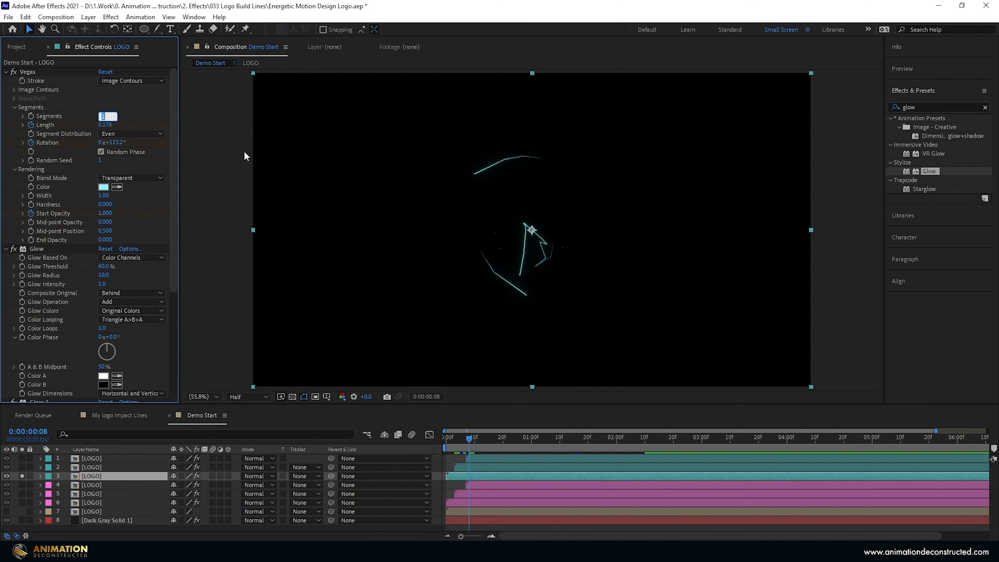
text(4)
key(Return)
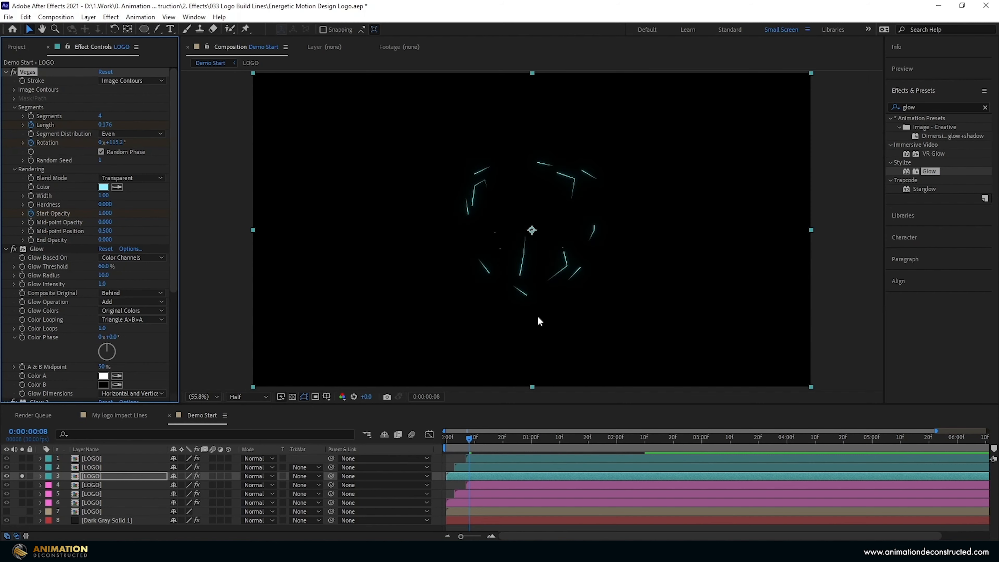
Change the layer's Length keyframe to 0.180 and scrub forward to check the animation.
key(u)
drag(470, 439, 488, 438)
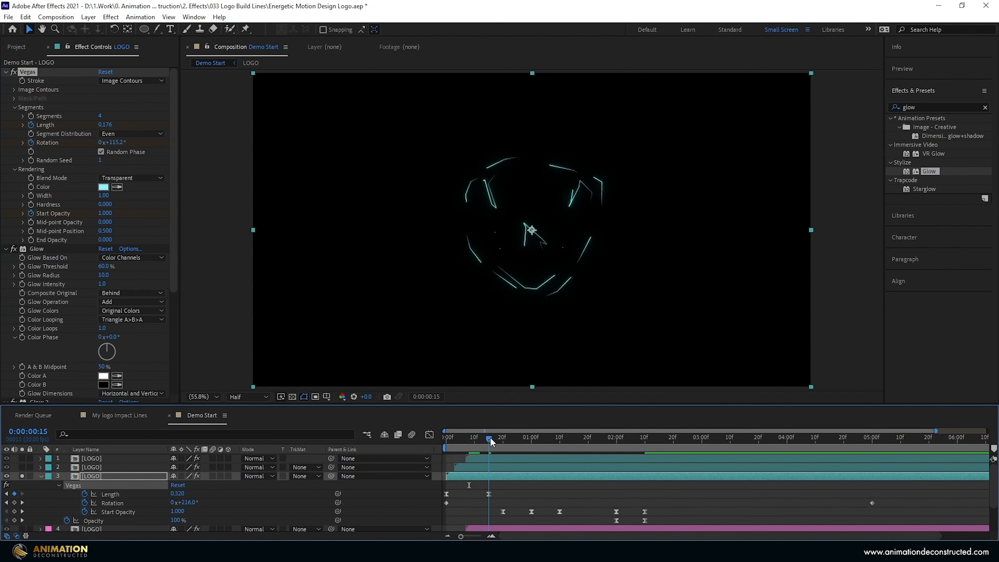
click(178, 494)
text(.180)
key(Return)
drag(489, 439, 627, 441)
click(874, 441)
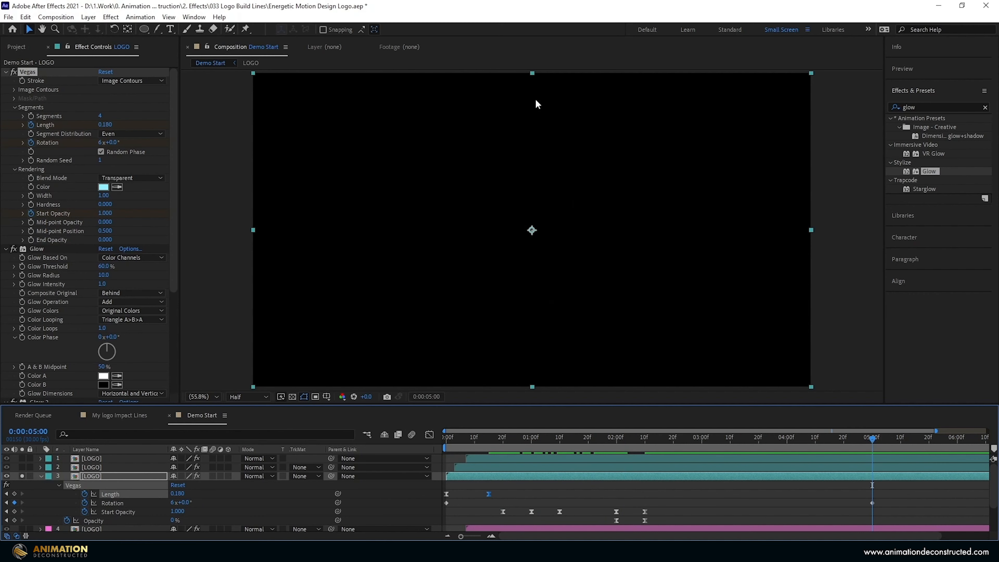
Set the final Rotation keyframe at 5:00 to 0x-300°.
click(173, 502)
text(0)
key(Tab)
text(-300)
key(Return)
Add a time*4 expression to Random Seed and check it at the 1 and 2 second marks.
drag(644, 440, 506, 438)
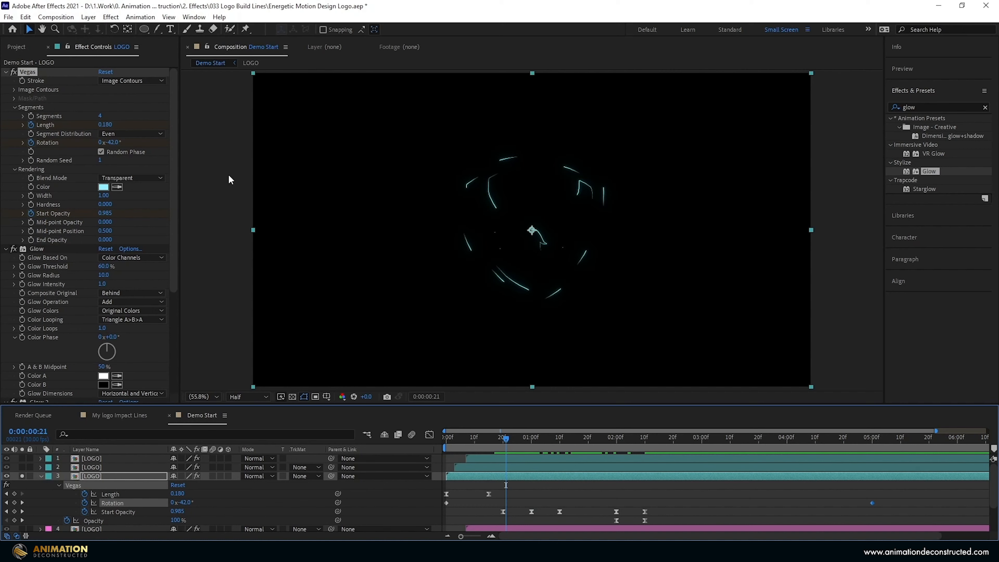
alt+click(31, 160)
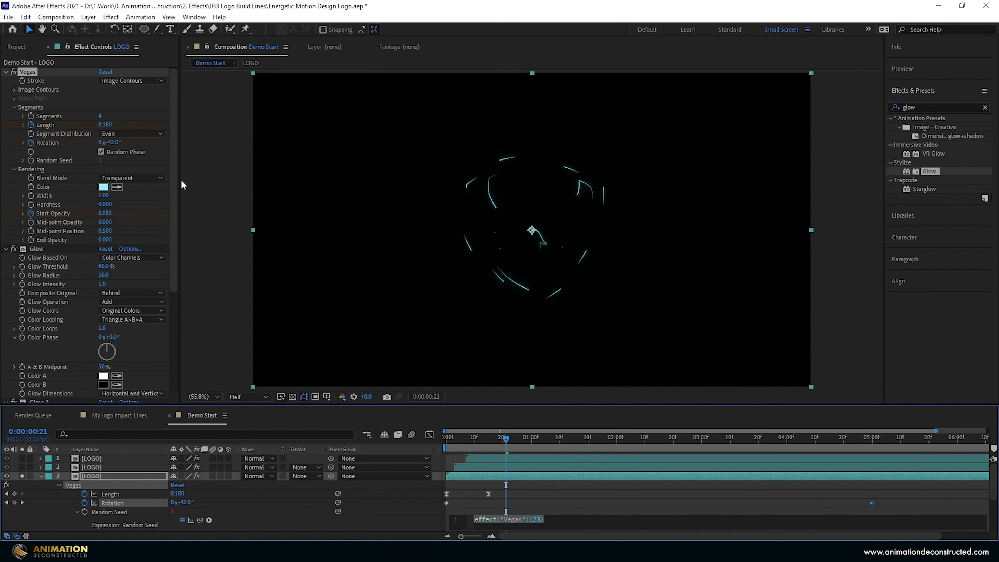
text(time)
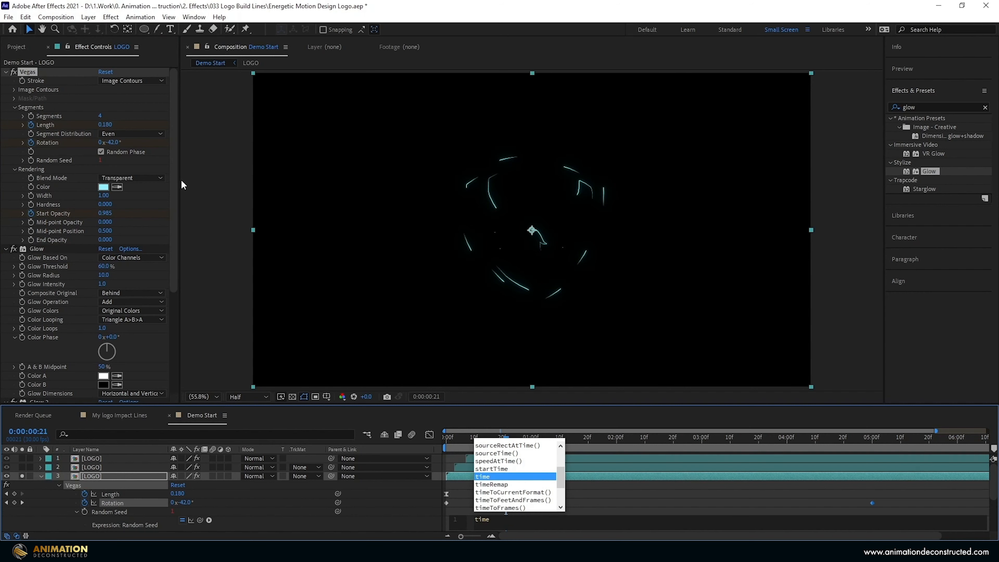
text(*)
key(KP_Enter)
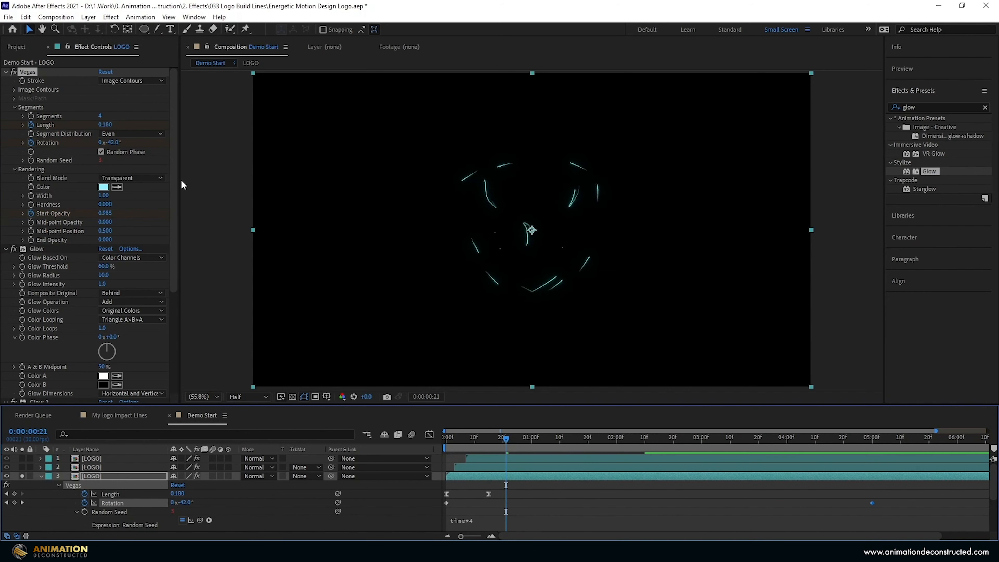
click(530, 439)
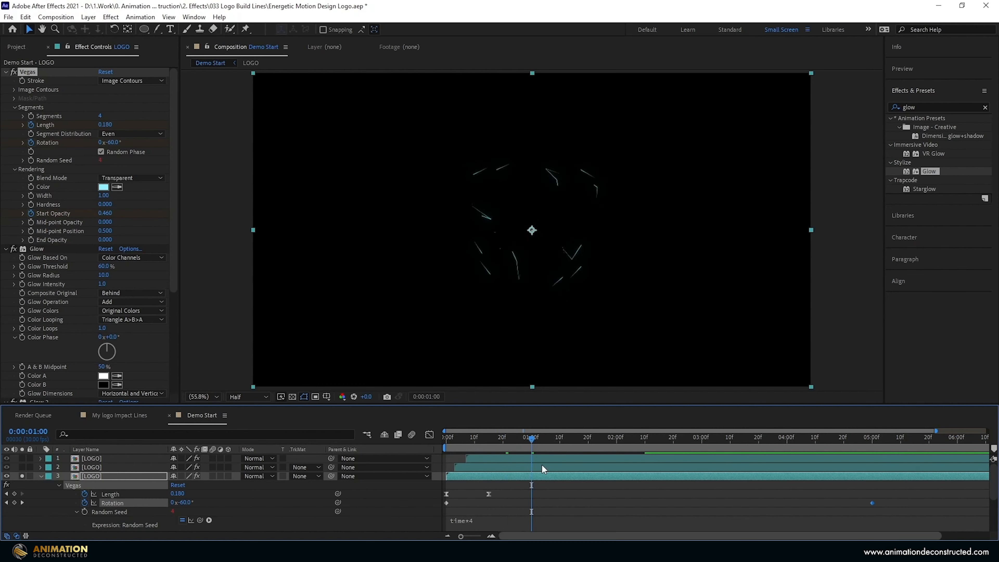
click(616, 438)
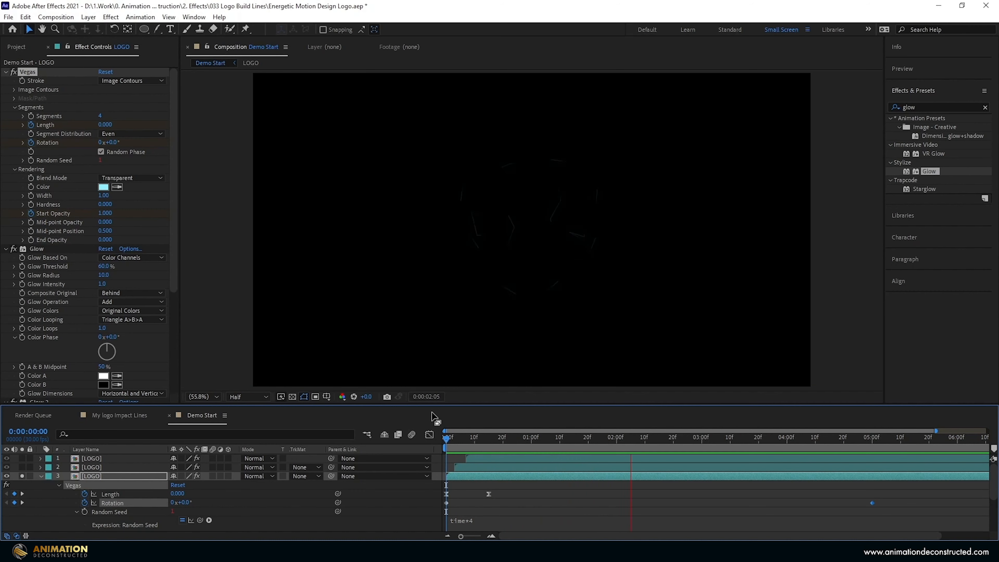
Stop the preview, select the second LOGO layer and set its Length keyframe to 0.030.
key(space)
key(Home)
click(41, 474)
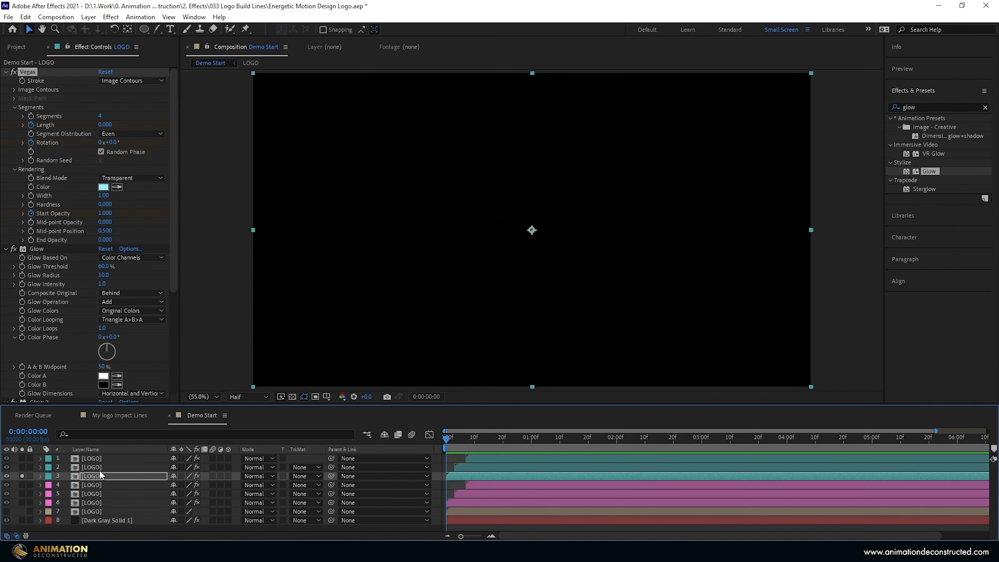
click(99, 470)
key(u)
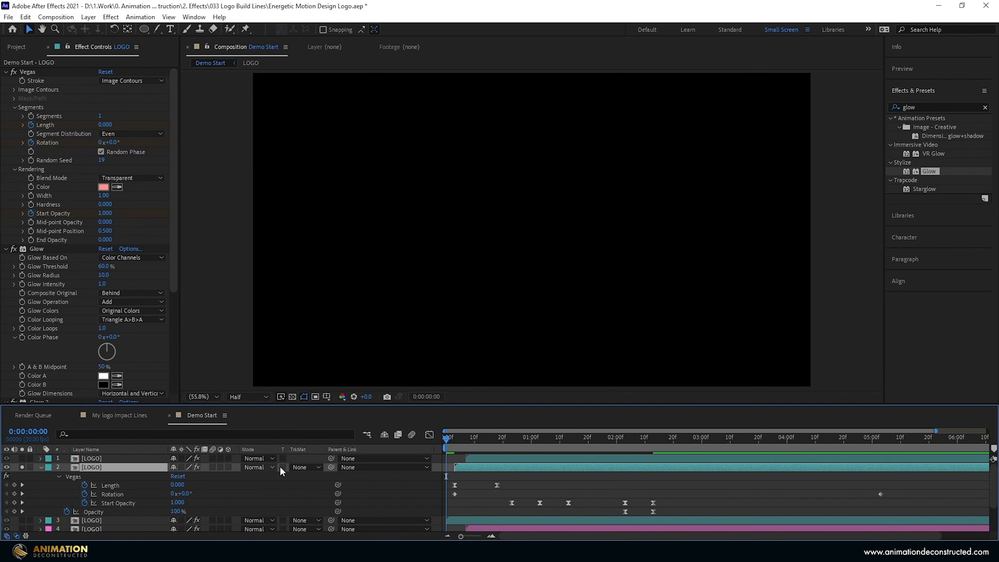
drag(451, 440, 497, 439)
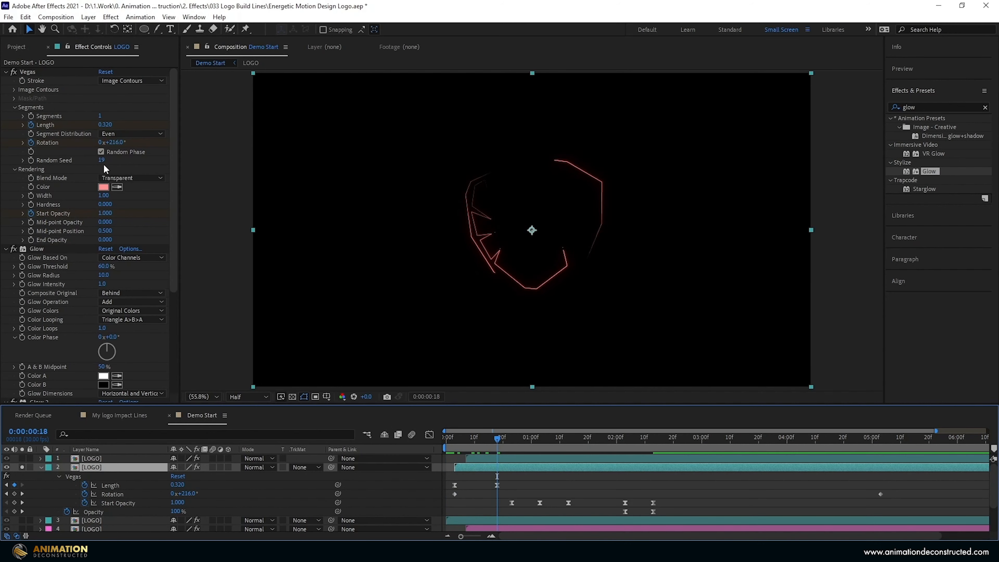
click(105, 124)
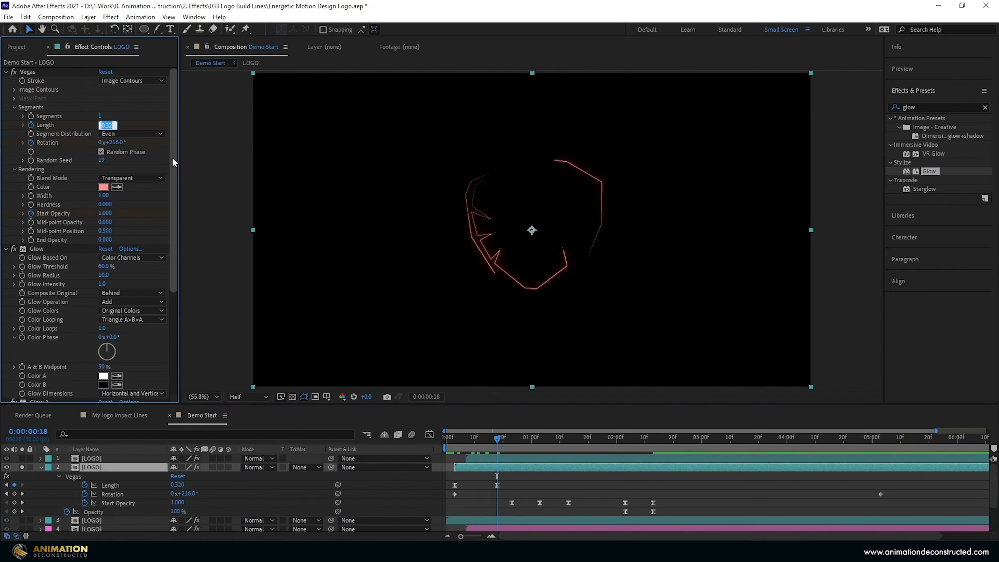
text(0.03)
key(Return)
Set the second layer's final Rotation to 0x-300° and begin a time* Random Seed expression.
drag(837, 449, 885, 446)
click(176, 494)
text(0)
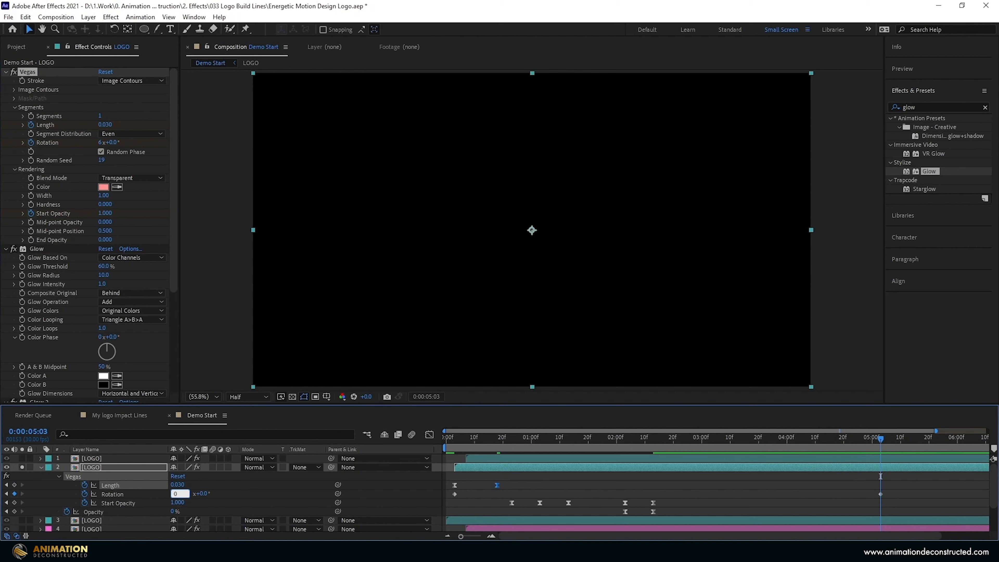
key(Tab)
text(-300)
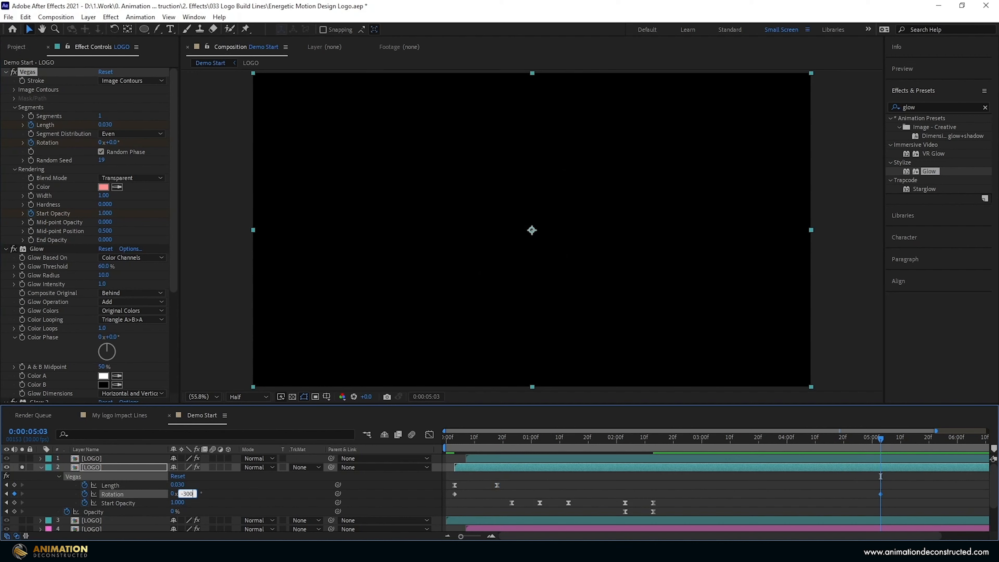
key(Return)
alt+click(30, 161)
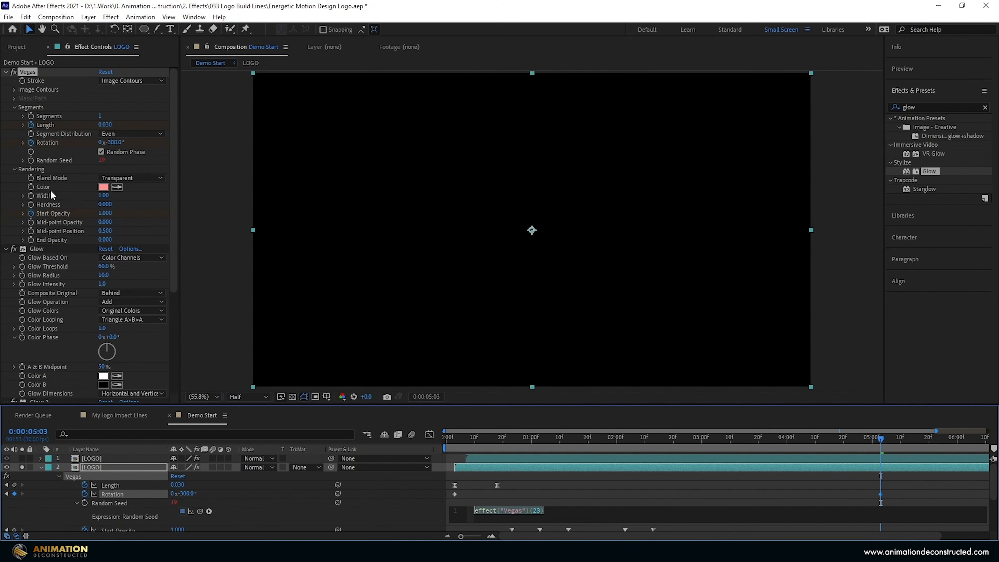
text(time*)
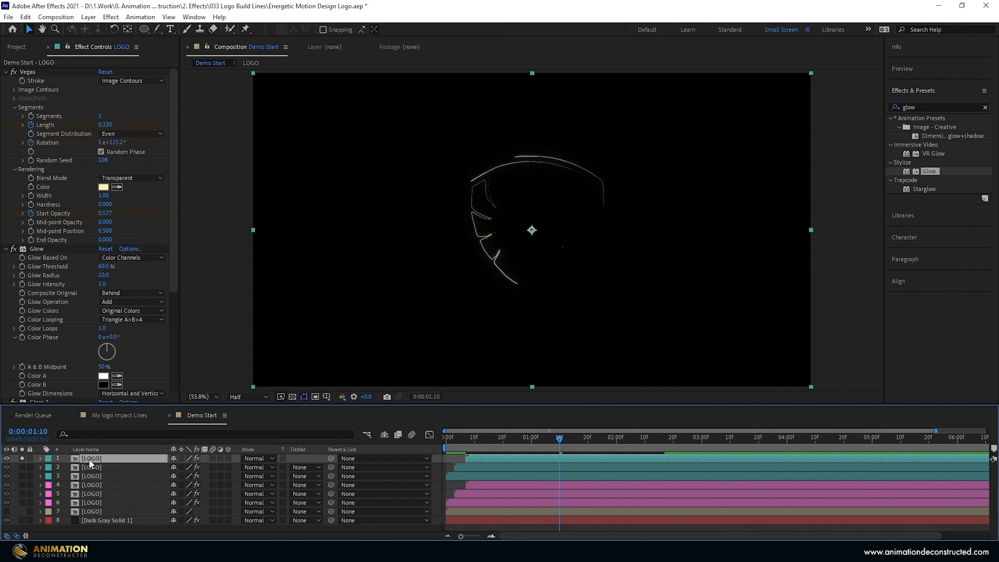
Set the top LOGO layer's Length keyframe to 0.020.
key(u)
click(508, 444)
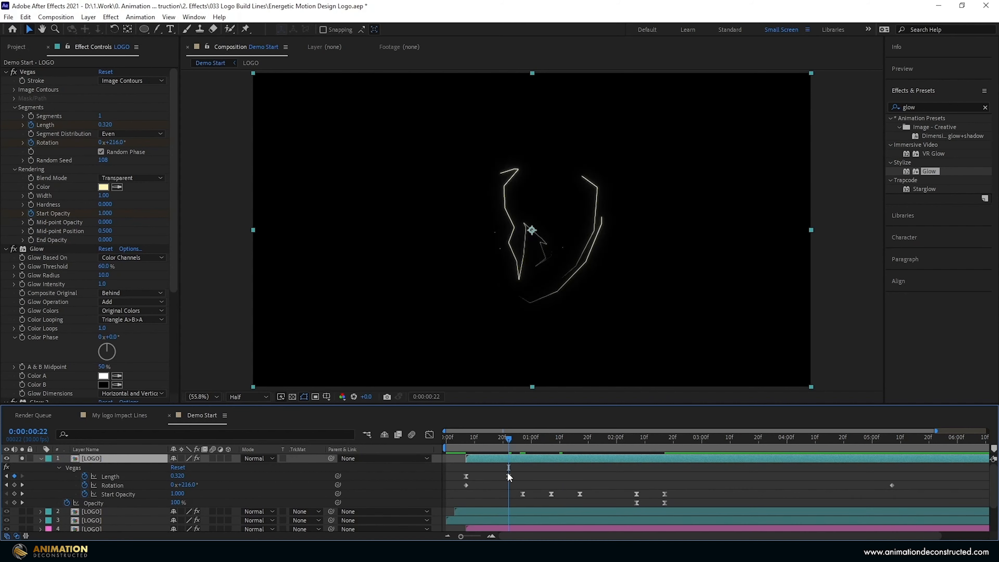
click(177, 475)
text(.02)
key(Return)
Set the top layer's last Rotation keyframe to 0x-300°.
drag(878, 441, 893, 442)
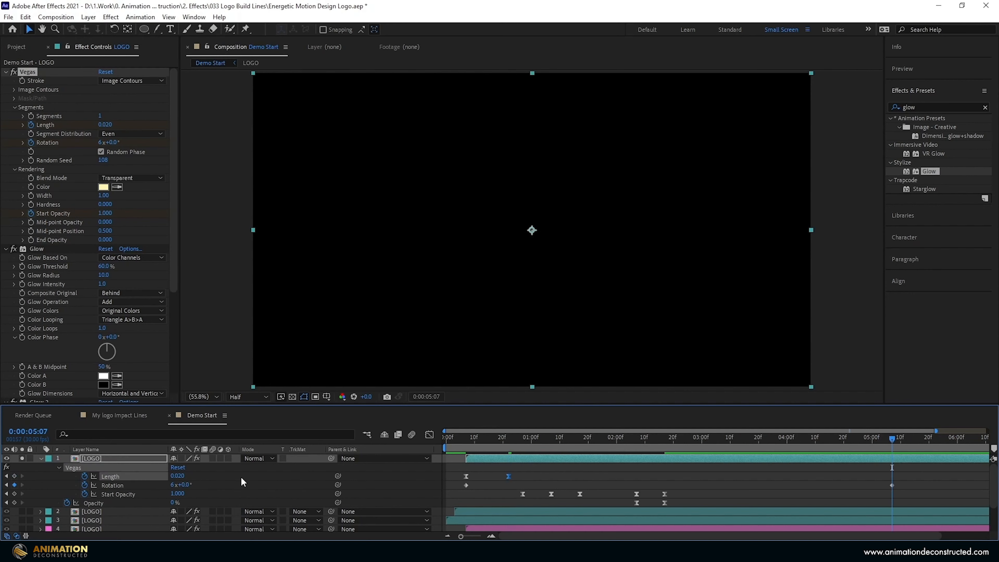
click(174, 484)
text(0)
key(Tab)
text(-30)
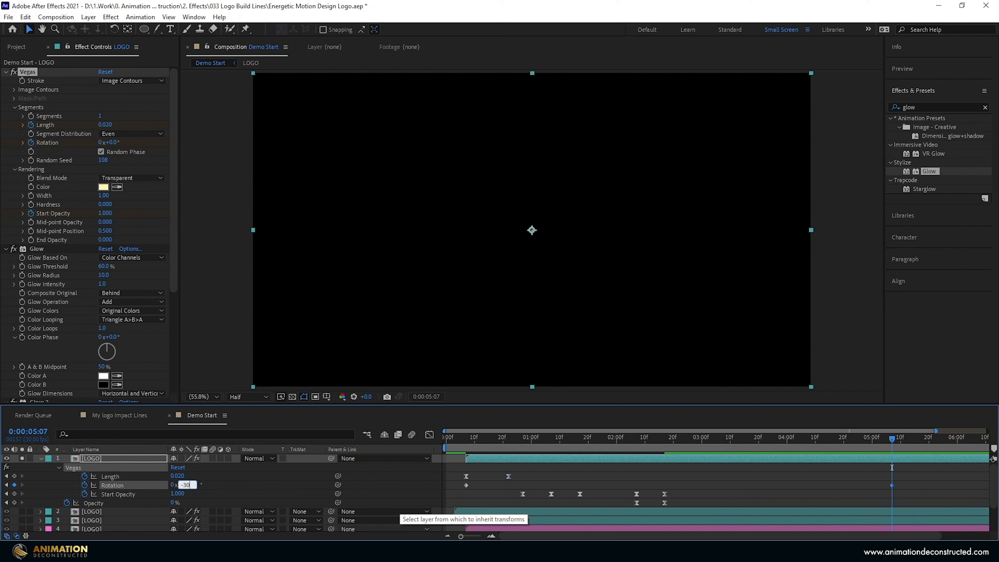
text(0)
key(Return)
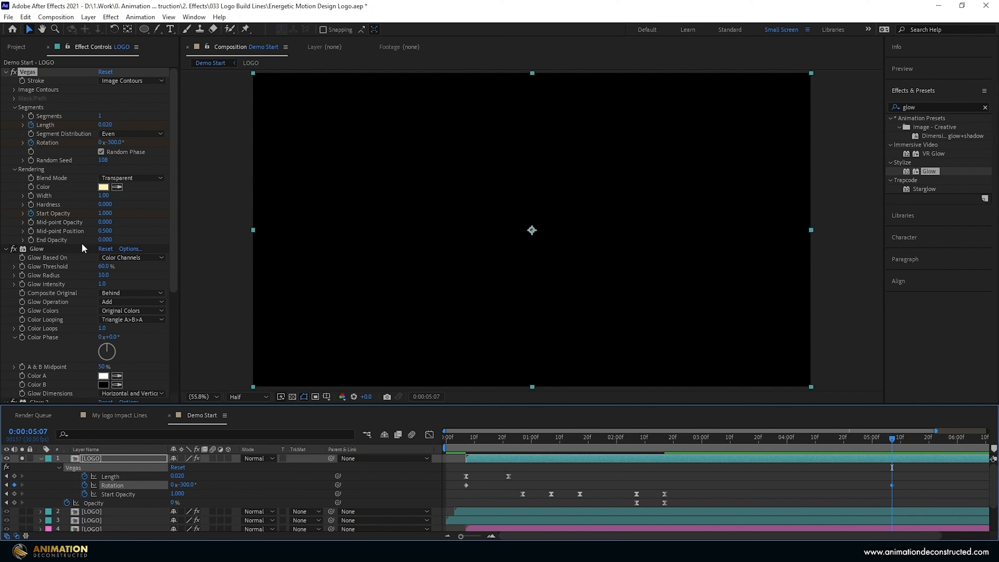
Give Random Seed a time*4 expression, collapse the layer and turn off its Solo.
alt+click(31, 160)
text(time*4)
key(KP_Enter)
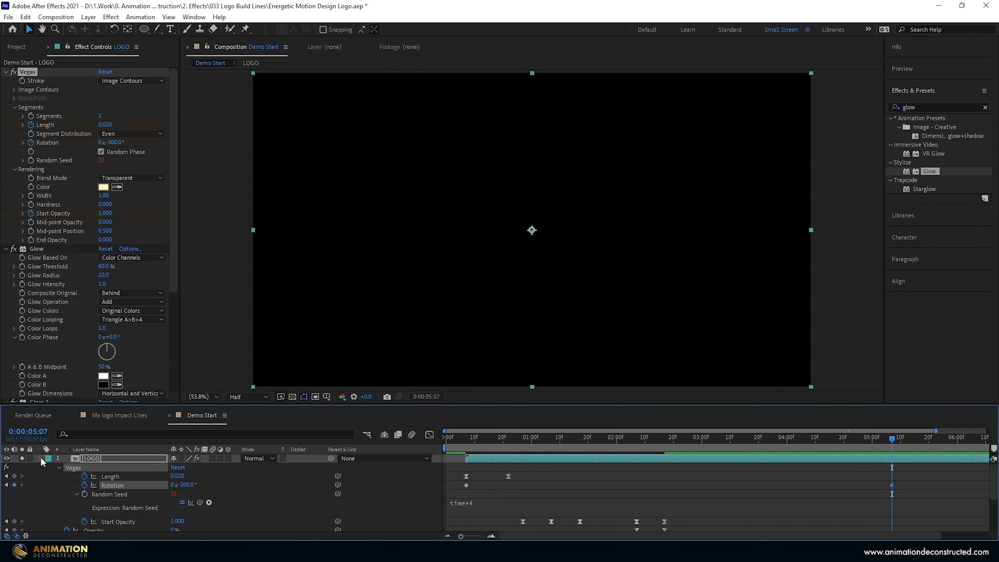
click(41, 457)
click(22, 458)
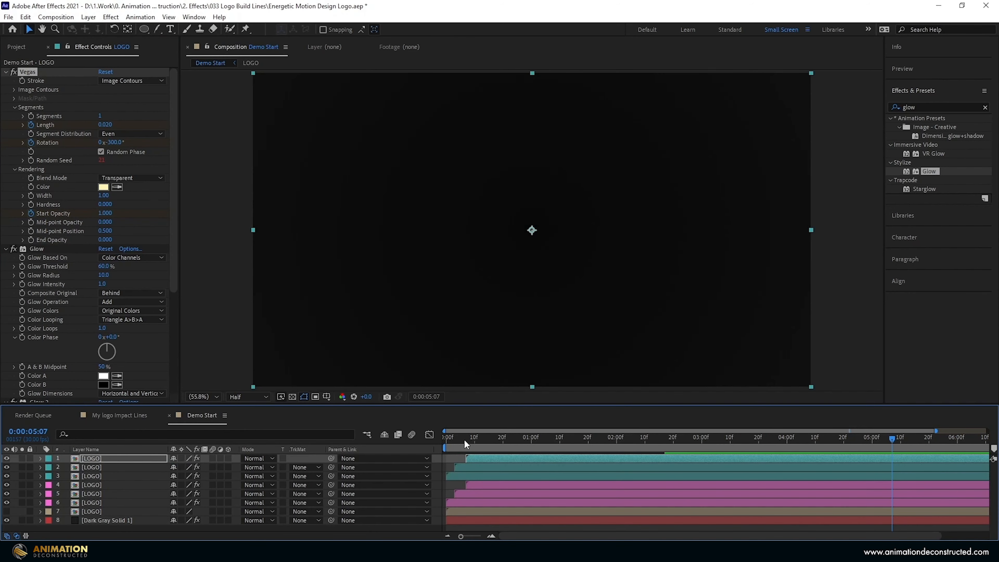
Preview to frame 11, then duplicate logo layers 4–6 and move the copies to the top.
drag(463, 439, 399, 444)
key(space)
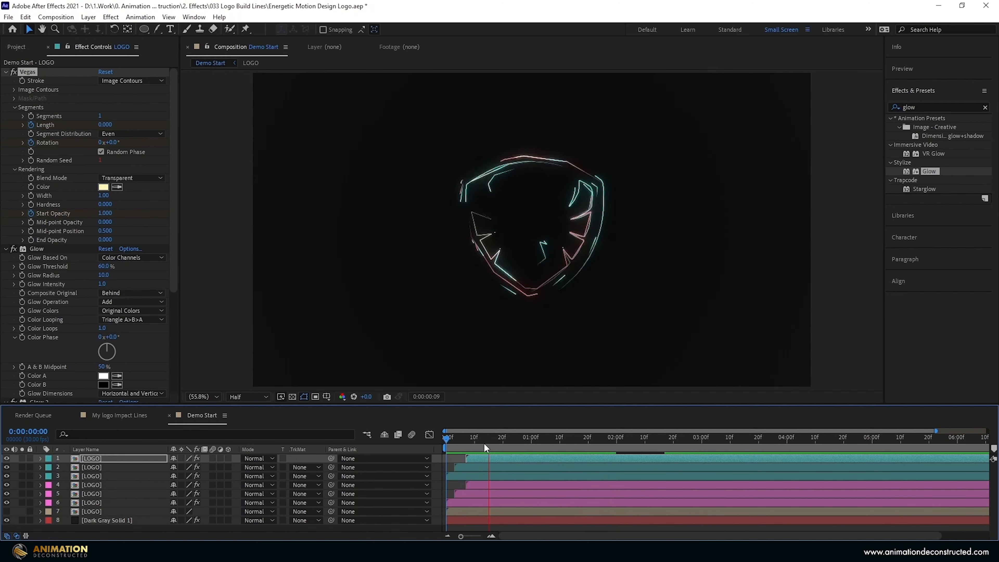
click(477, 442)
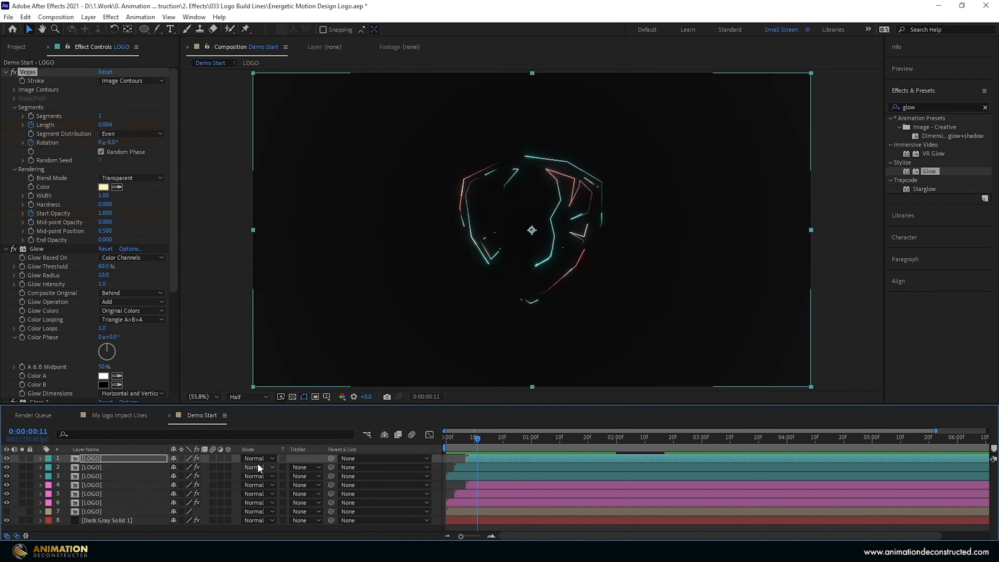
click(91, 485)
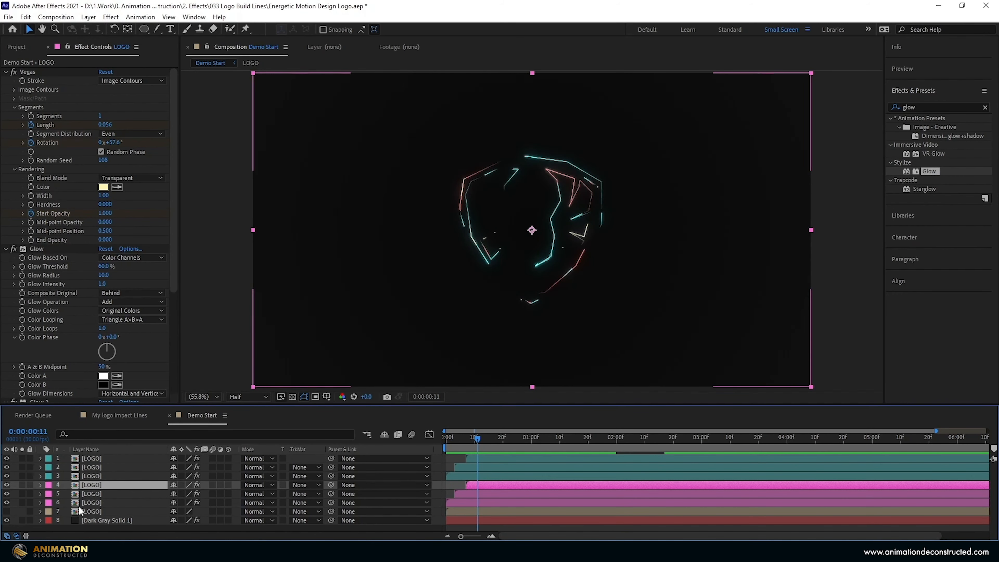
shift+click(97, 502)
key(ctrl+d)
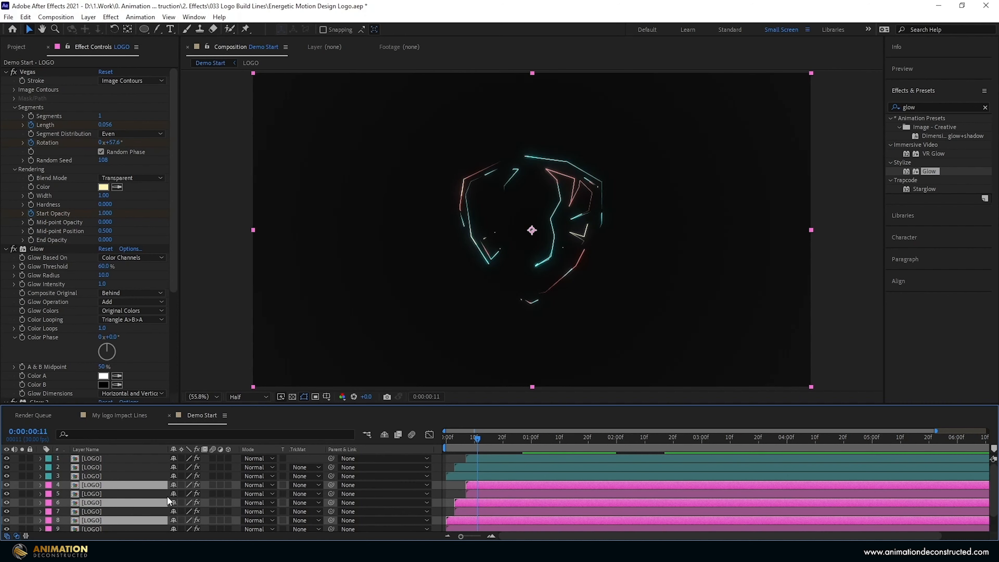
drag(94, 484, 100, 455)
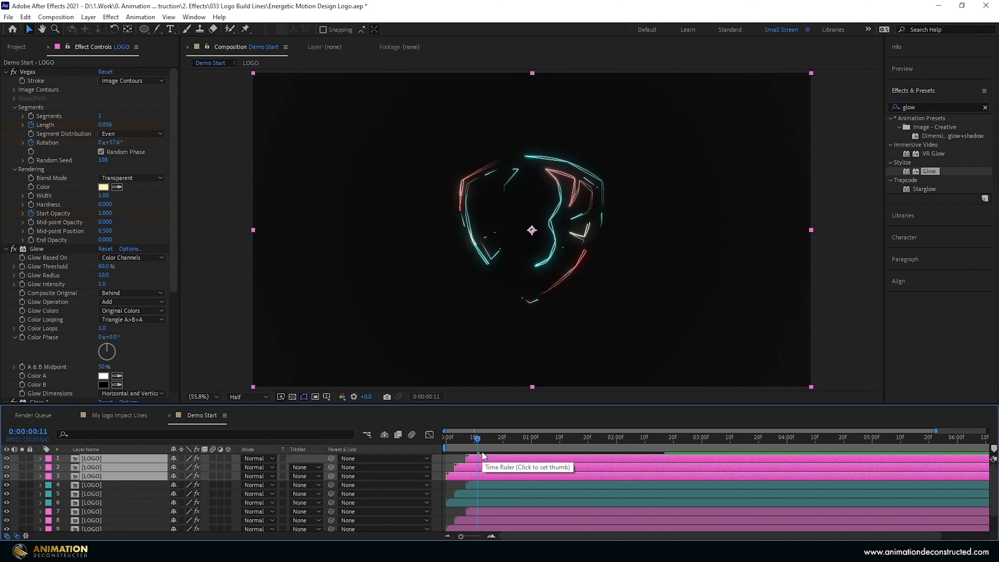
Shift the three duplicates later in time and give them a Green label.
drag(458, 473, 486, 476)
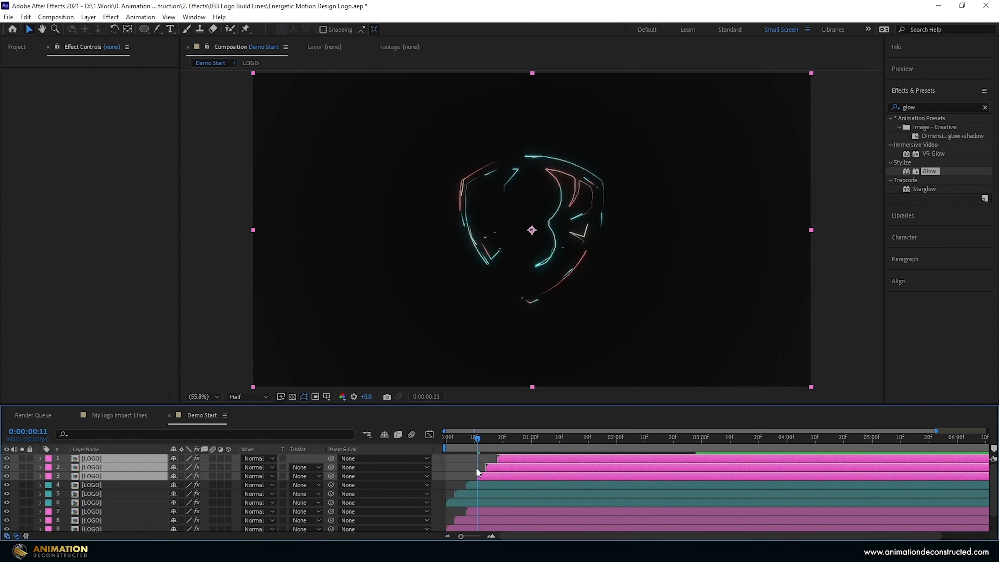
click(47, 476)
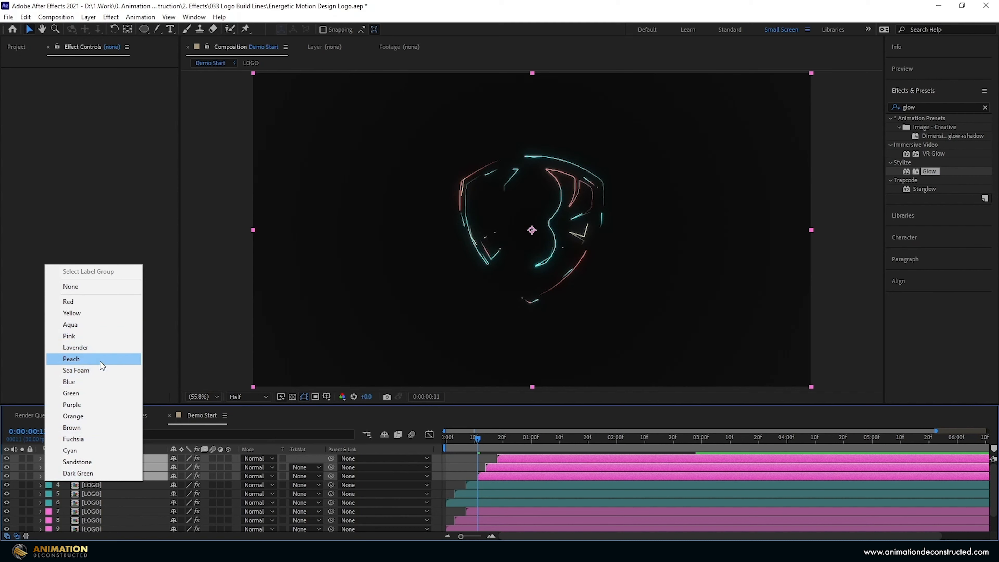
click(101, 393)
Start layer 2 at the current time and move it below layer 3.
click(495, 475)
drag(498, 472, 485, 466)
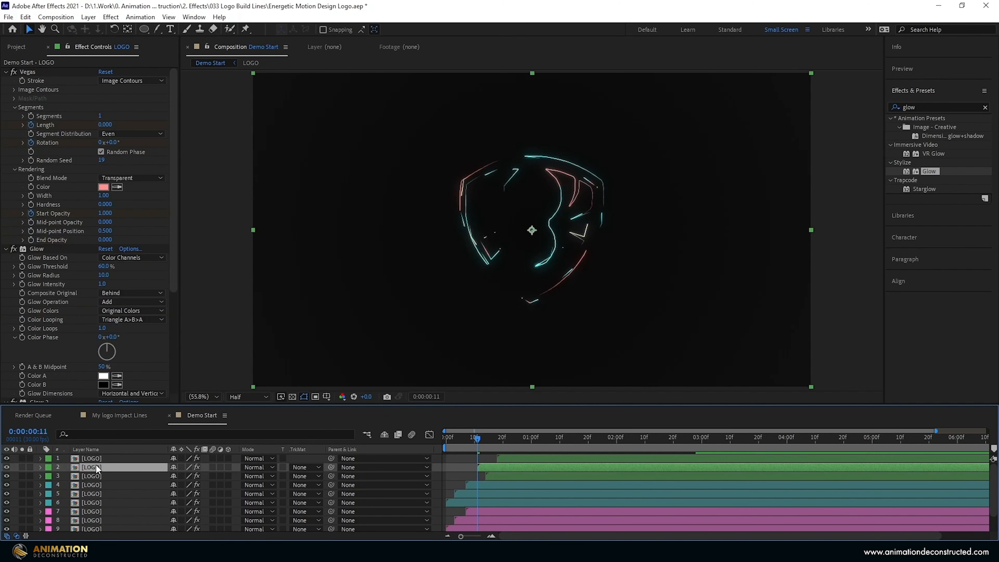
drag(96, 464, 157, 481)
Solo layer 3 and set its Vegas stroke Width to 10.
click(22, 475)
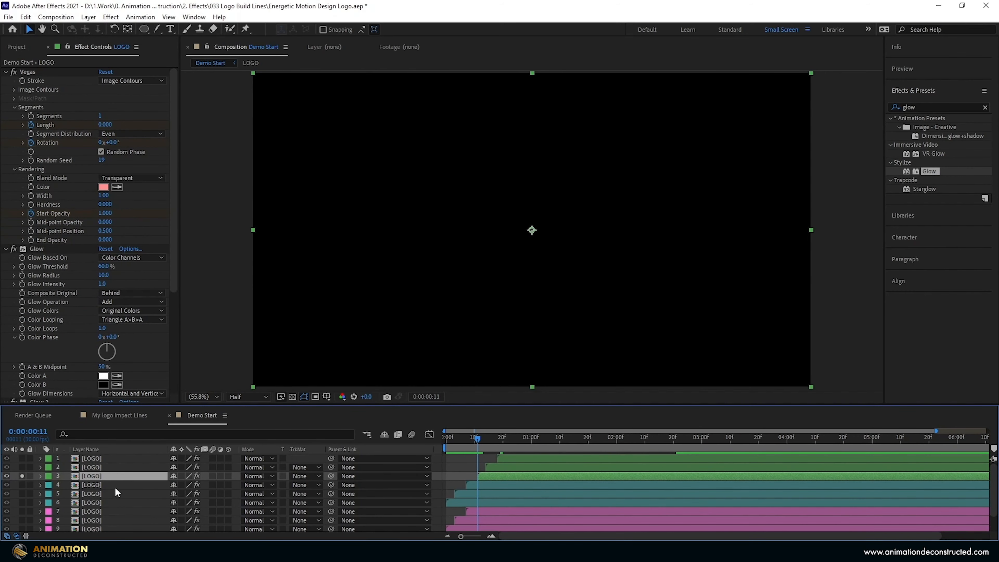
drag(473, 441, 518, 437)
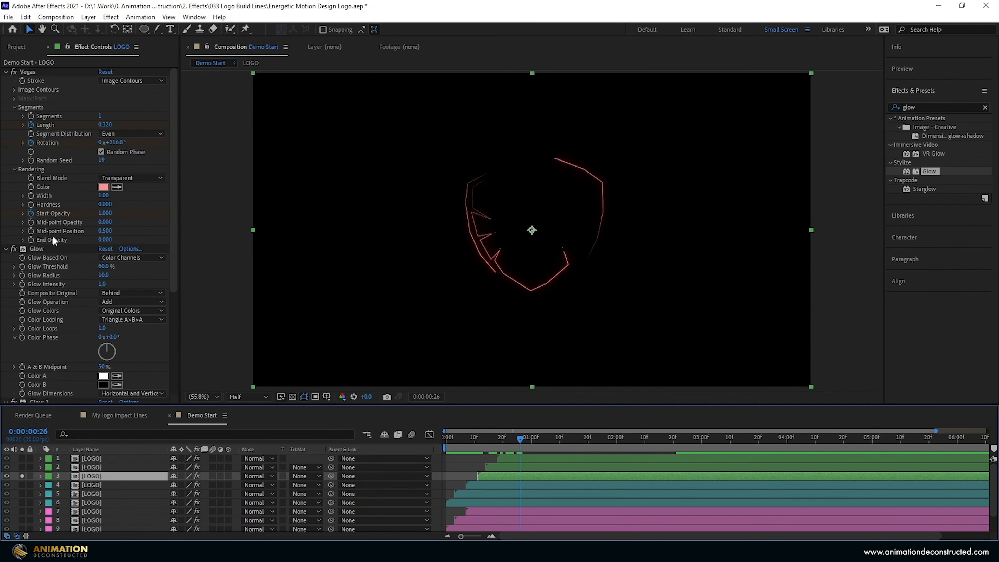
click(103, 196)
text(10)
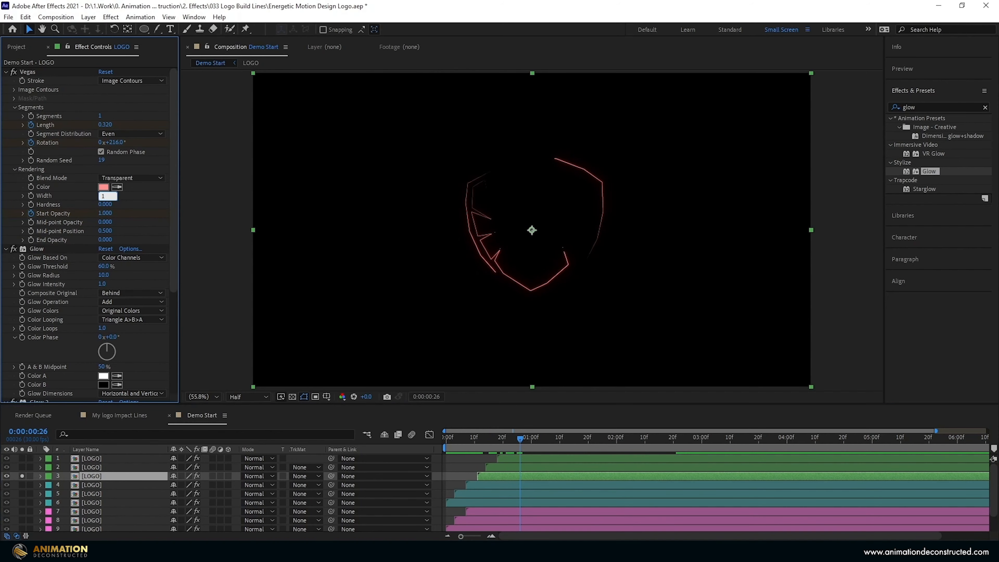
key(Return)
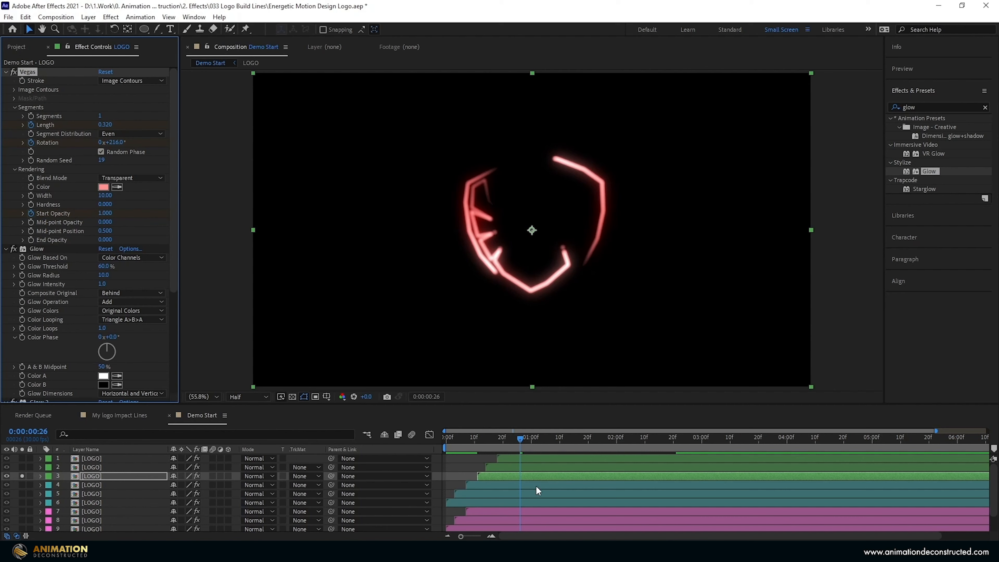
Trim and split layer 3 around 1:04, deleting the unwanted piece.
drag(479, 478, 508, 477)
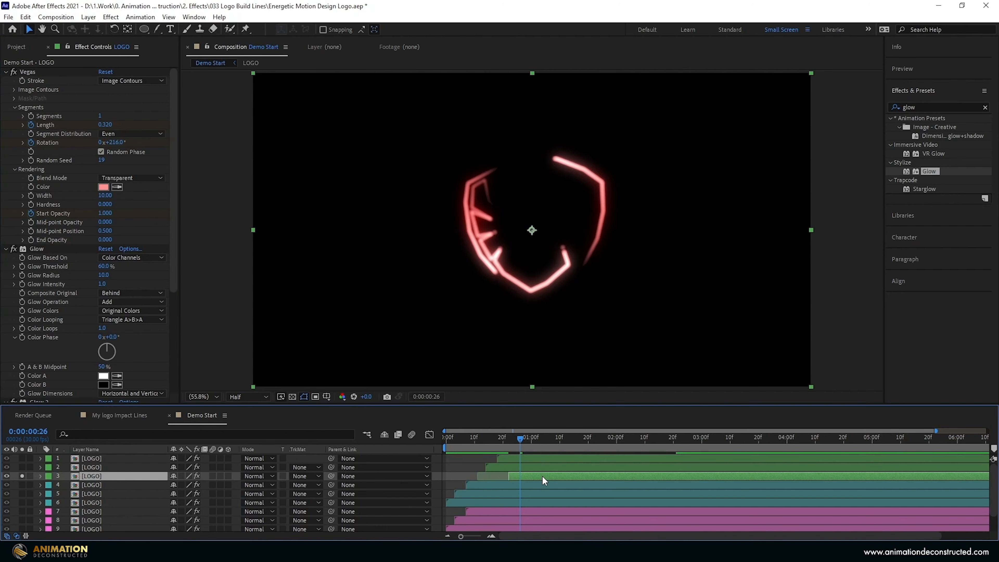
key(ctrl+shift+d)
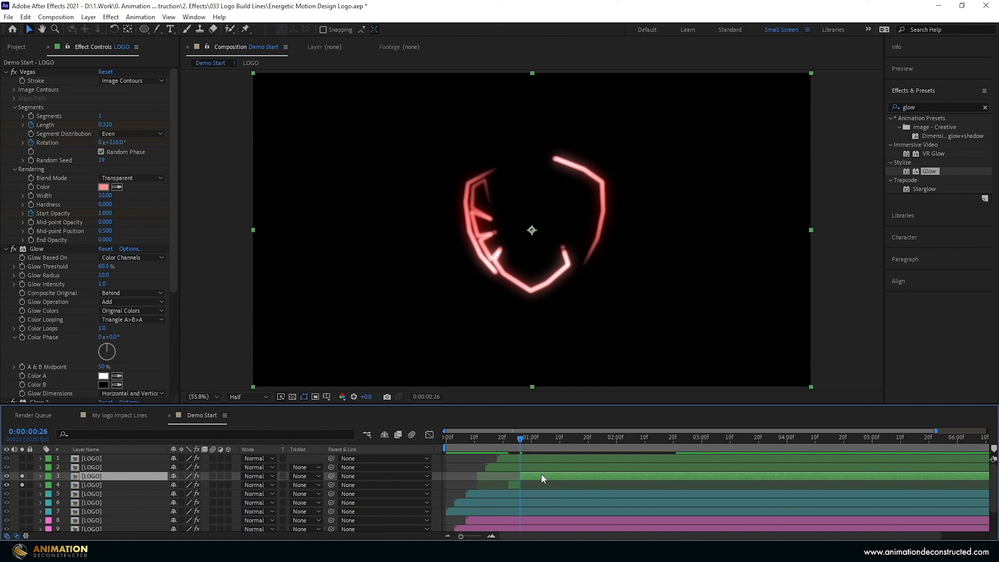
drag(519, 476, 531, 476)
mouse_move(535, 438)
mouse_down()
mouse_move(545, 472)
mouse_move(523, 451)
mouse_move(503, 456)
mouse_move(539, 451)
mouse_up()
key(ctrl+shift+d)
key(Delete)
Reduce the third LOGO layer's stroke Width to 5.
click(536, 475)
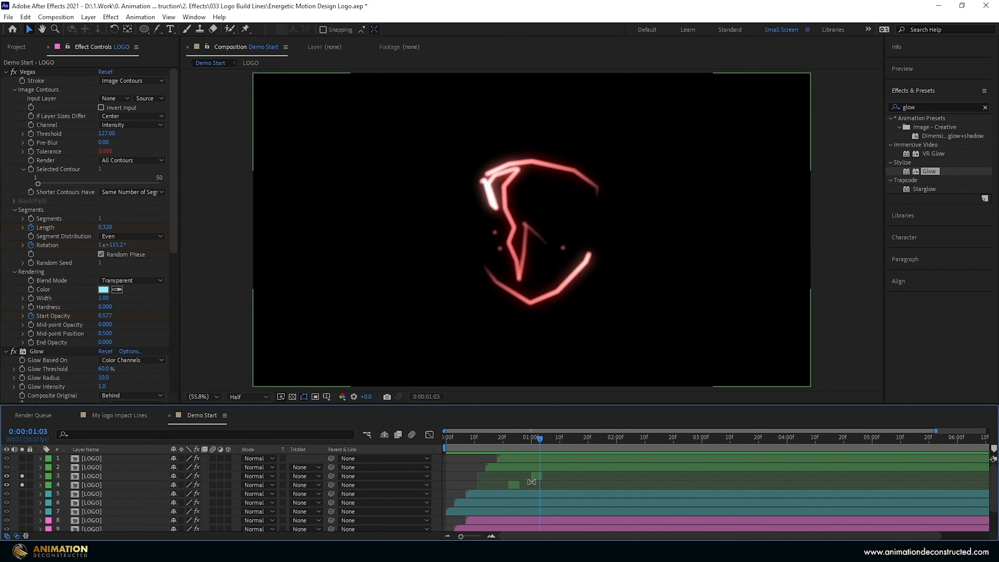
click(105, 196)
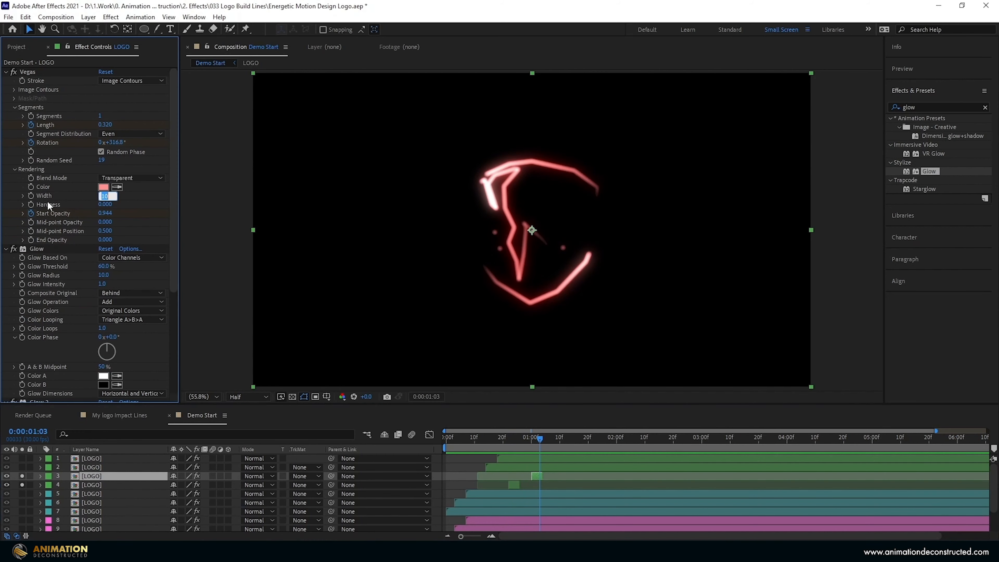
text(5)
key(Return)
Solo the second and top LOGO layers to inspect their lines.
click(518, 469)
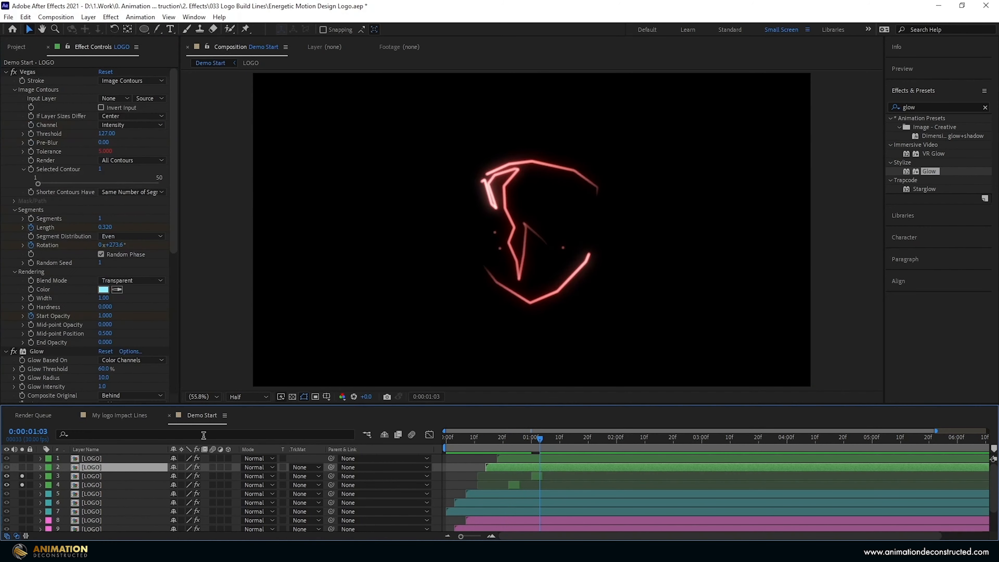
click(22, 466)
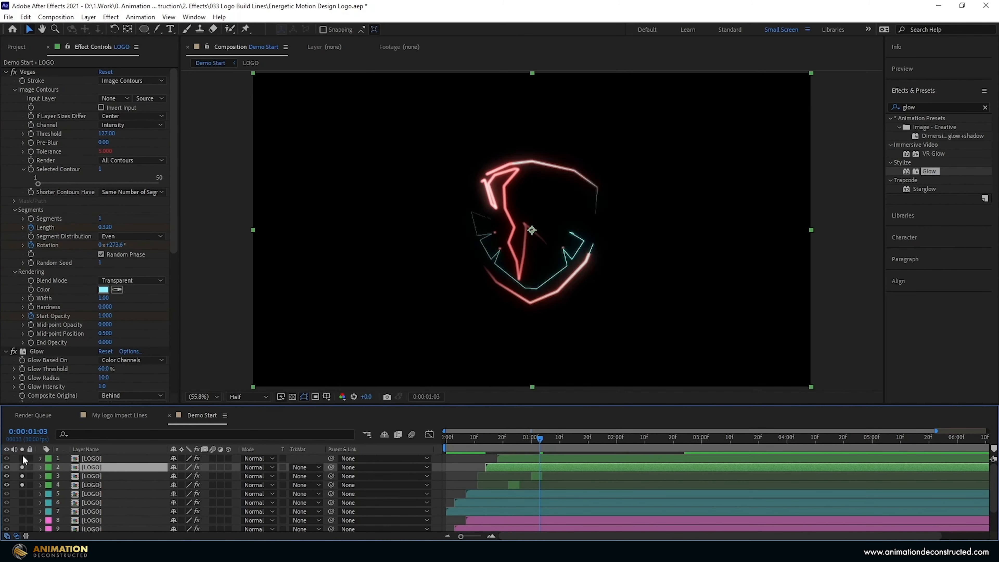
click(22, 458)
click(522, 458)
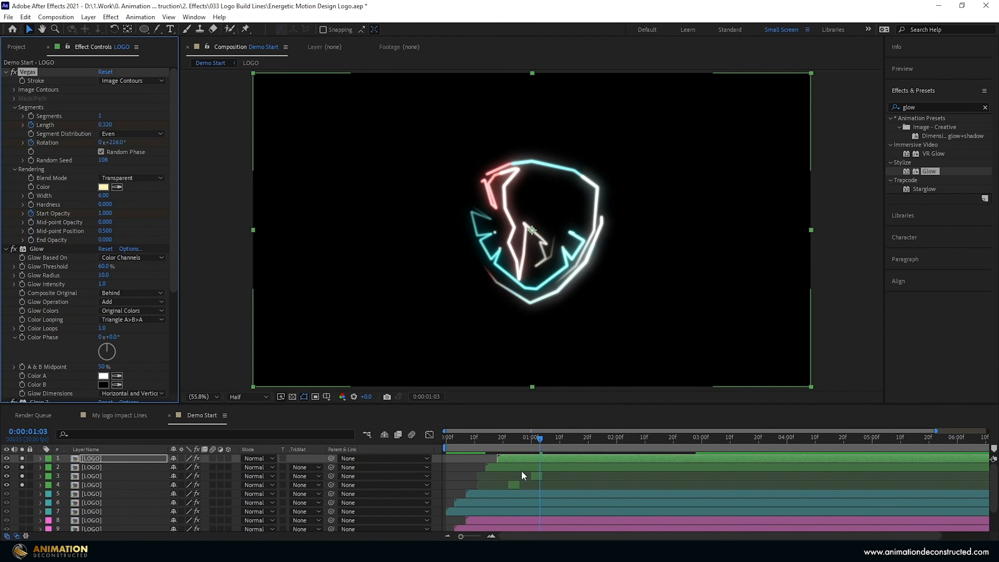
Duplicate layer 3, move the copy to the top, and extend its out point later.
click(535, 475)
key(ctrl+d)
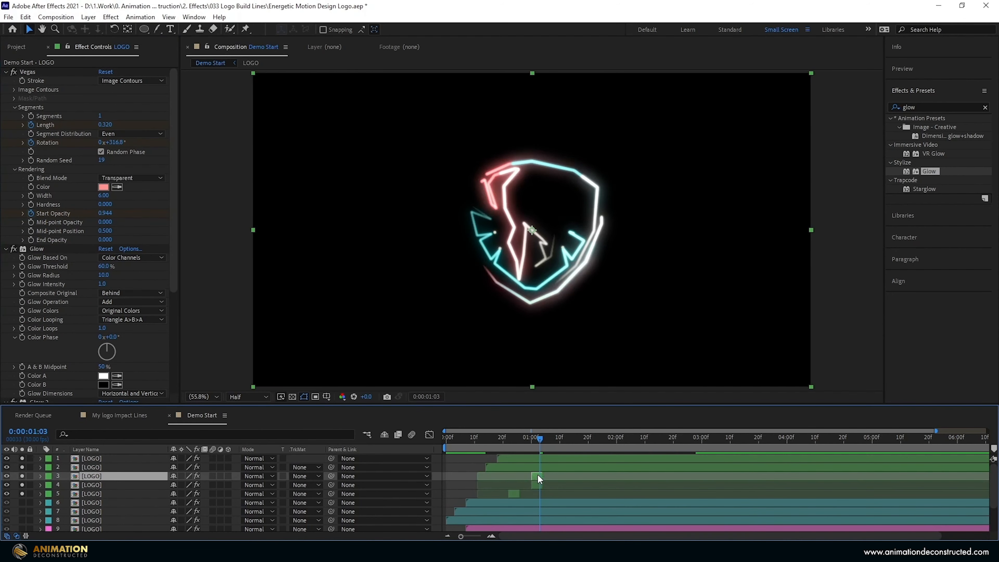
drag(84, 475, 84, 456)
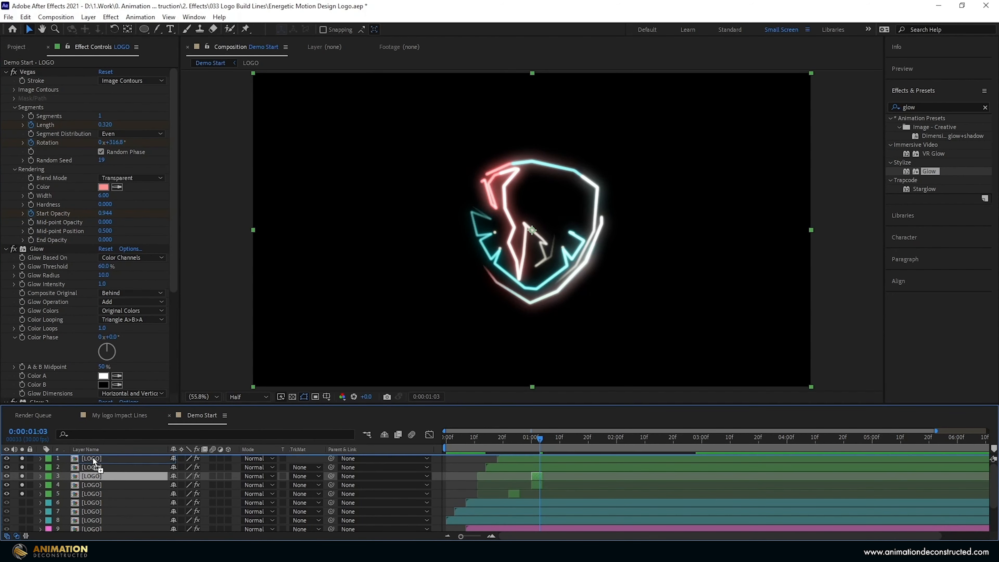
mouse_move(542, 460)
mouse_down()
mouse_move(587, 461)
mouse_move(544, 462)
mouse_move(562, 460)
mouse_up()
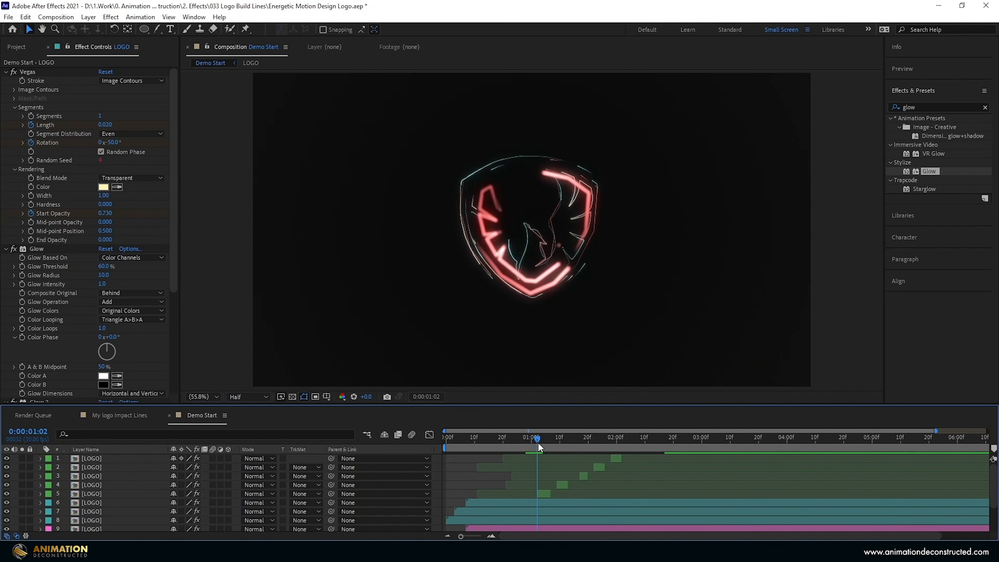
Scrub and preview the line animation, nudge the Random Seed, and replay from the start.
mouse_move(537, 442)
mouse_down()
mouse_move(570, 439)
mouse_move(542, 442)
mouse_up()
key(space)
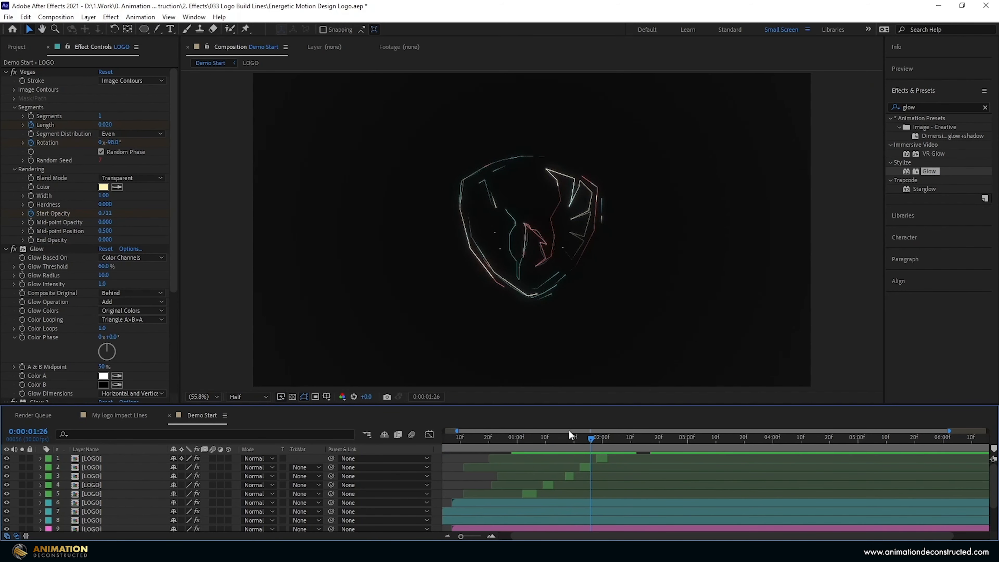
drag(568, 431, 531, 429)
drag(105, 160, 103, 162)
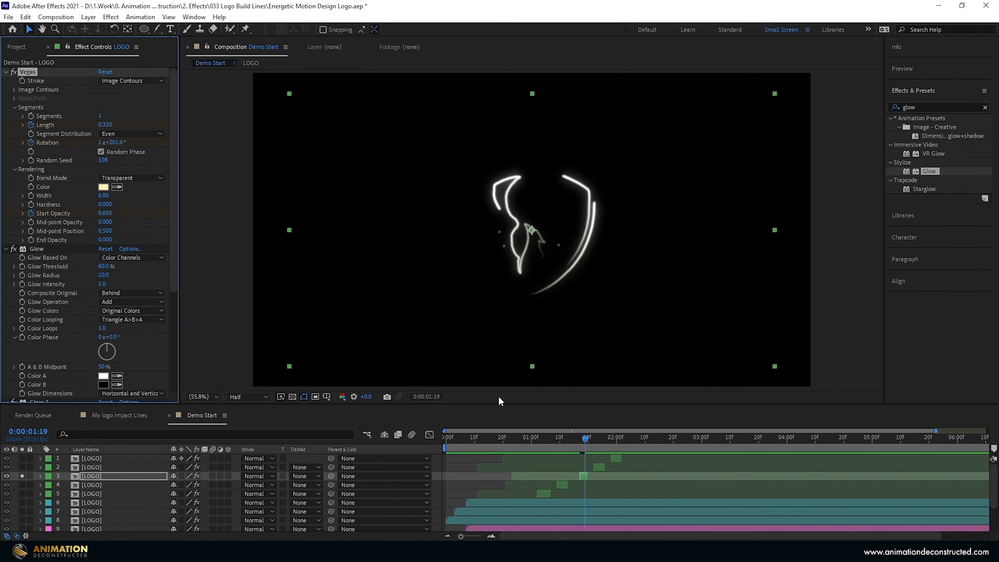
click(386, 444)
key(Home)
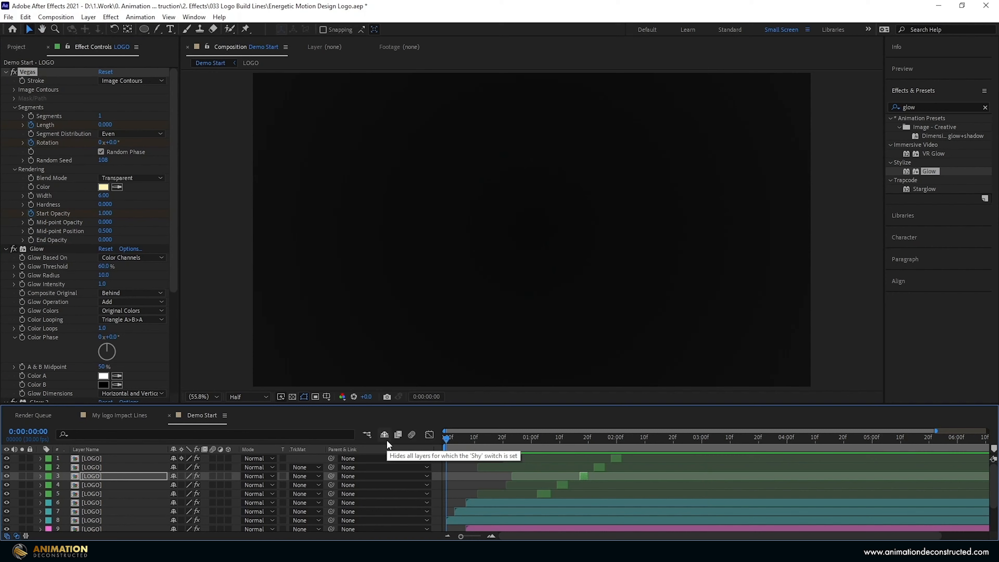
key(space)
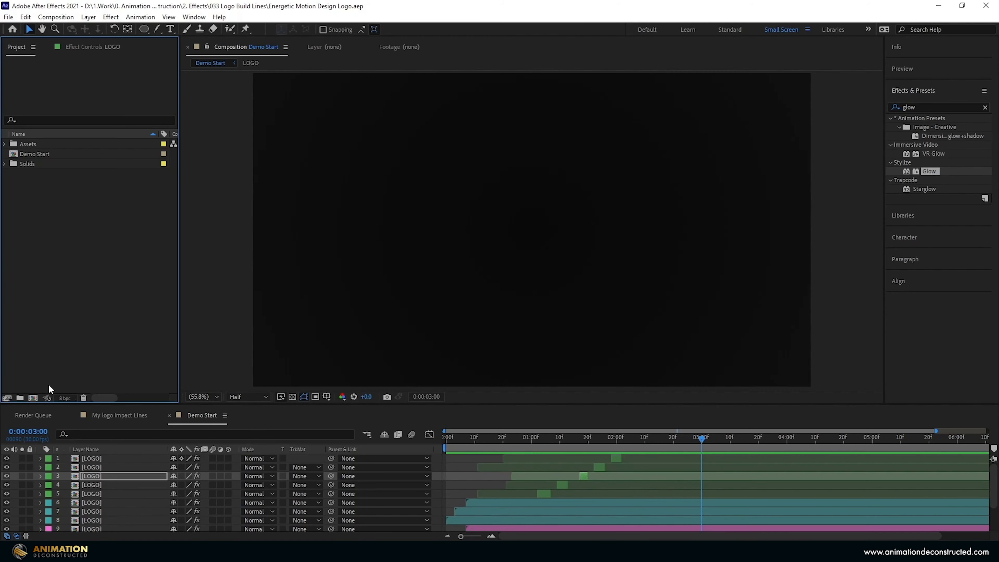
Create Comp 1 at 1920×1080 with a 0:00:03:00 duration.
click(33, 398)
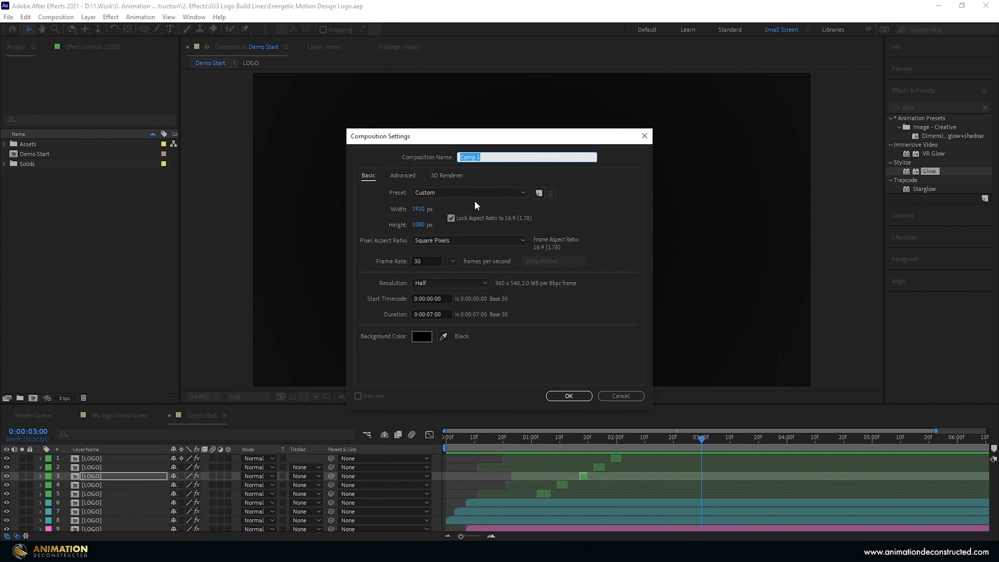
double_click(443, 313)
text(300)
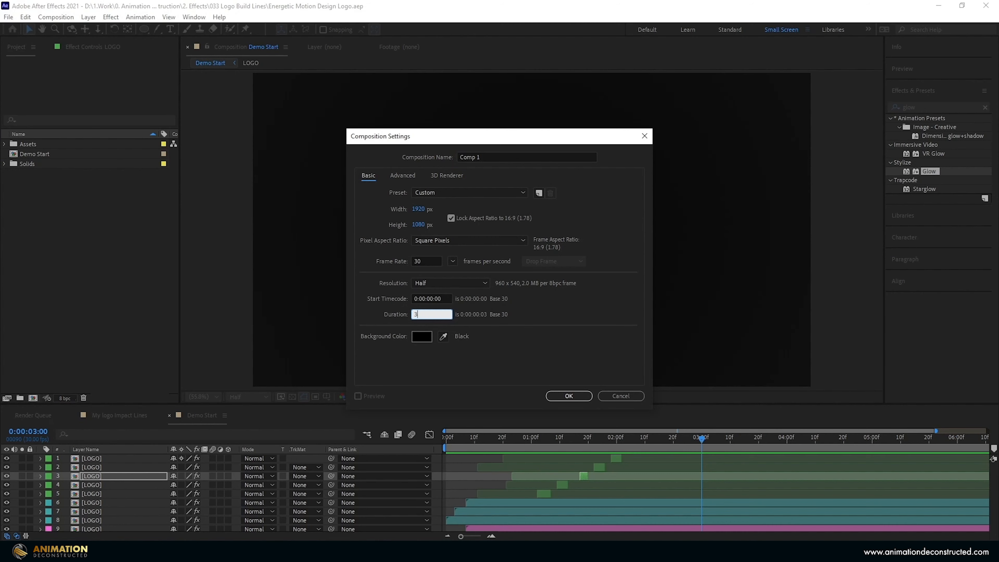
key(Return)
drag(144, 29, 173, 33)
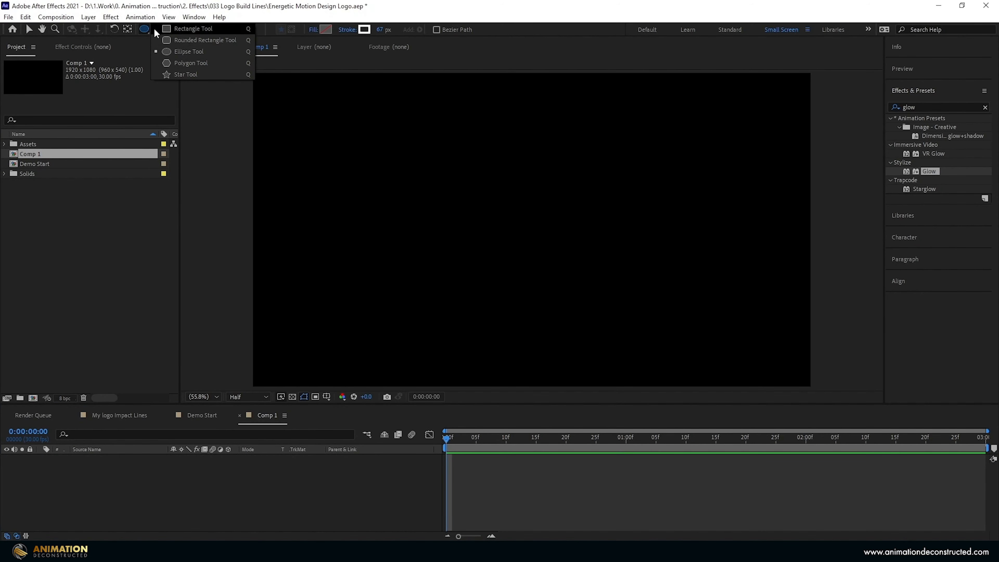
Draw an ellipse shape layer and set its linked Size to 580×580.
click(182, 52)
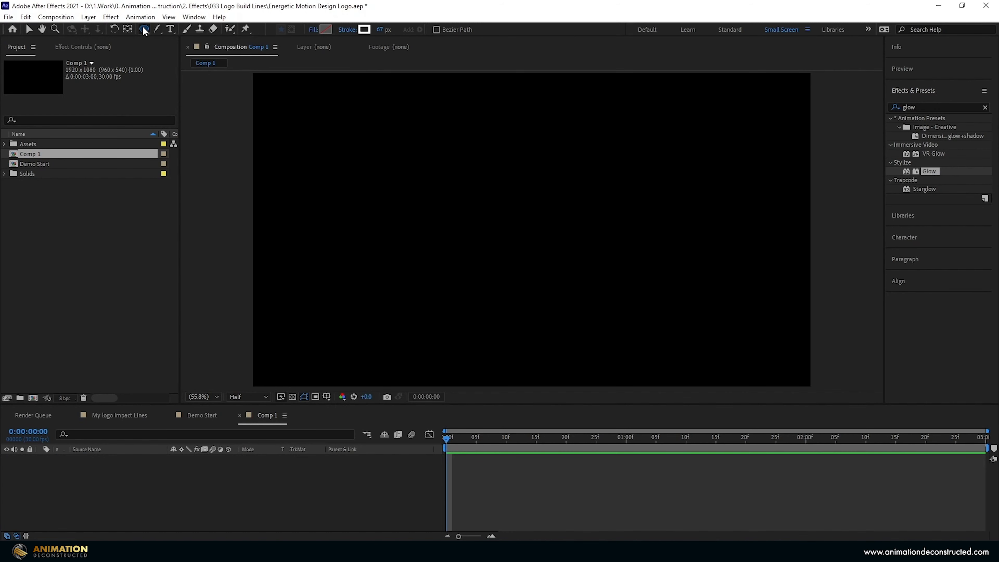
double_click(144, 29)
key(v)
click(114, 457)
key(u)
key(u)
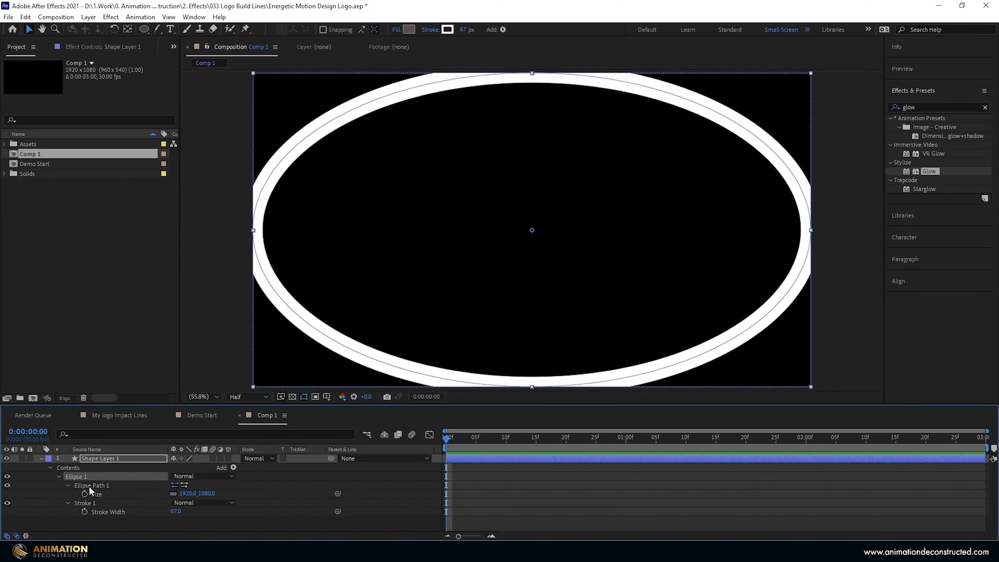
alt+click(173, 492)
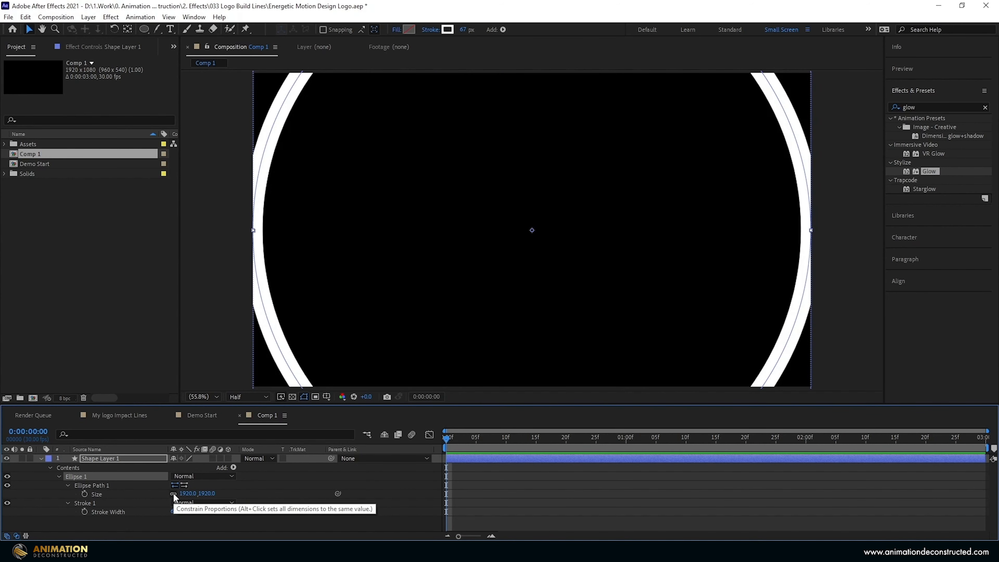
key(comma)
key(comma)
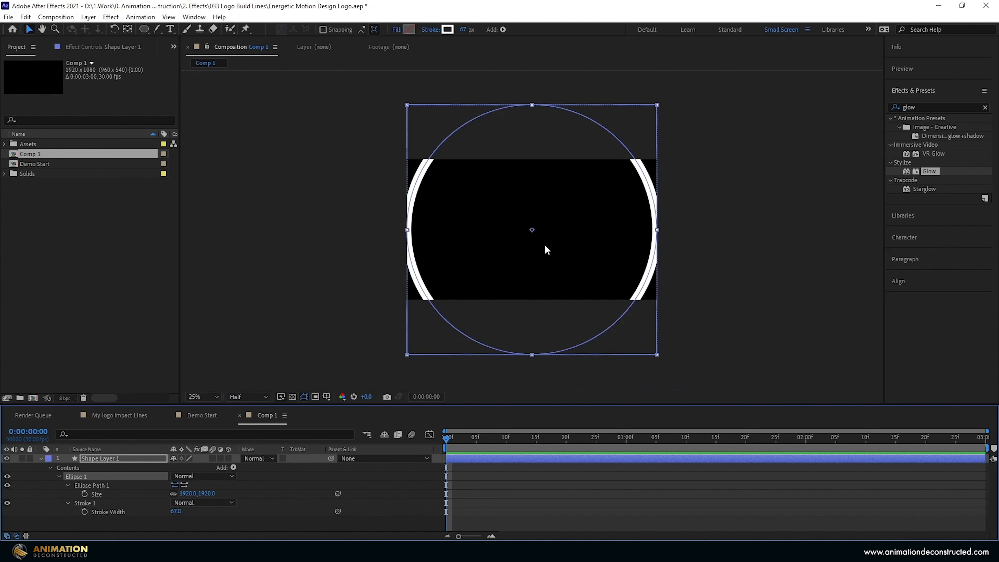
key(period)
click(188, 493)
text(5)
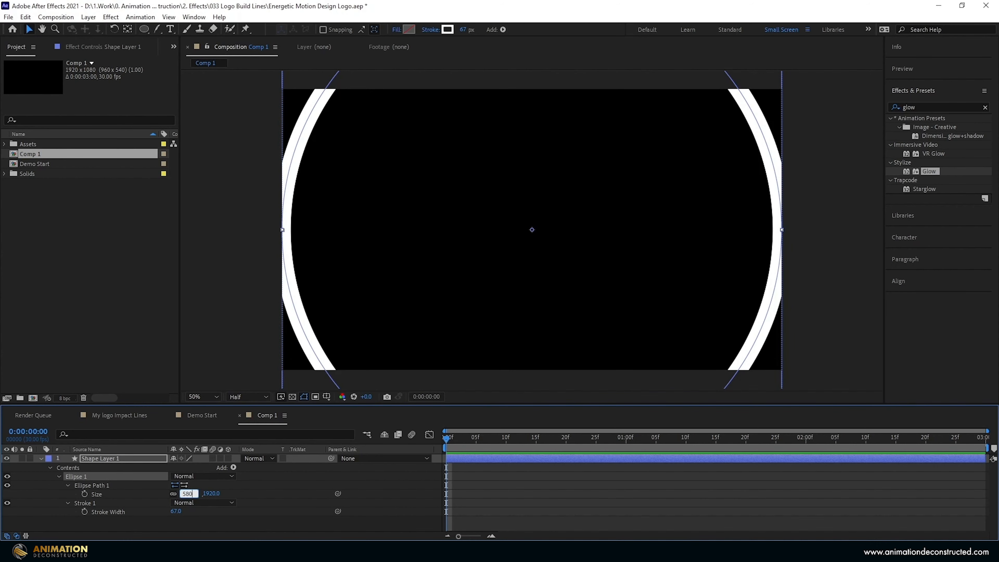
text(80)
key(Tab)
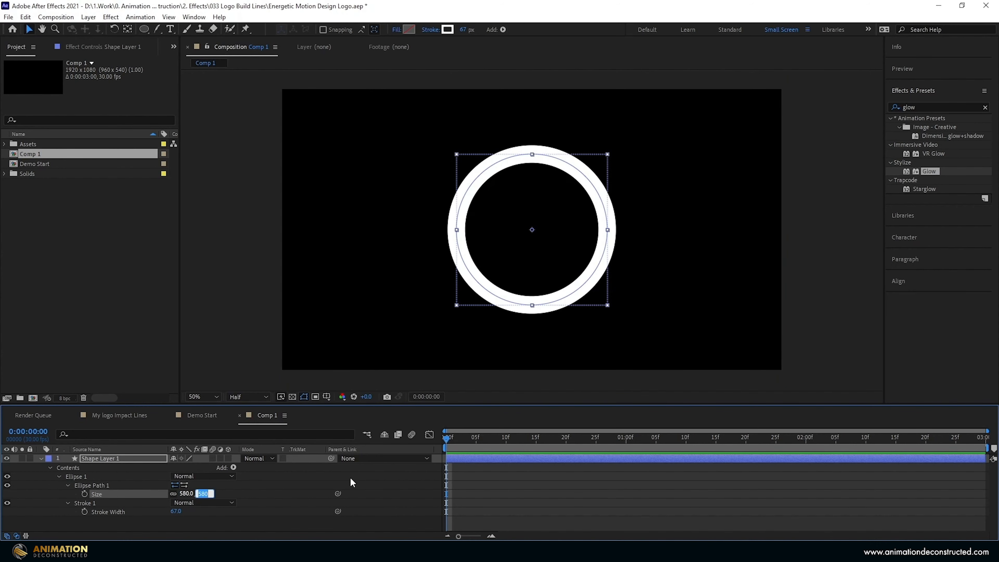
Set the ring's Fill to None and a solid white stroke thickened to 83 px.
click(395, 30)
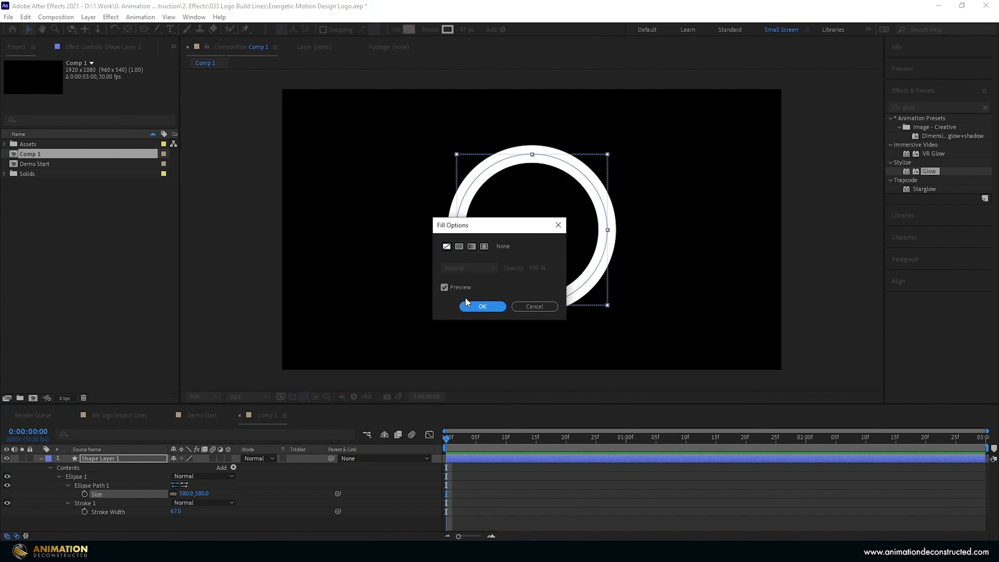
click(482, 306)
click(447, 29)
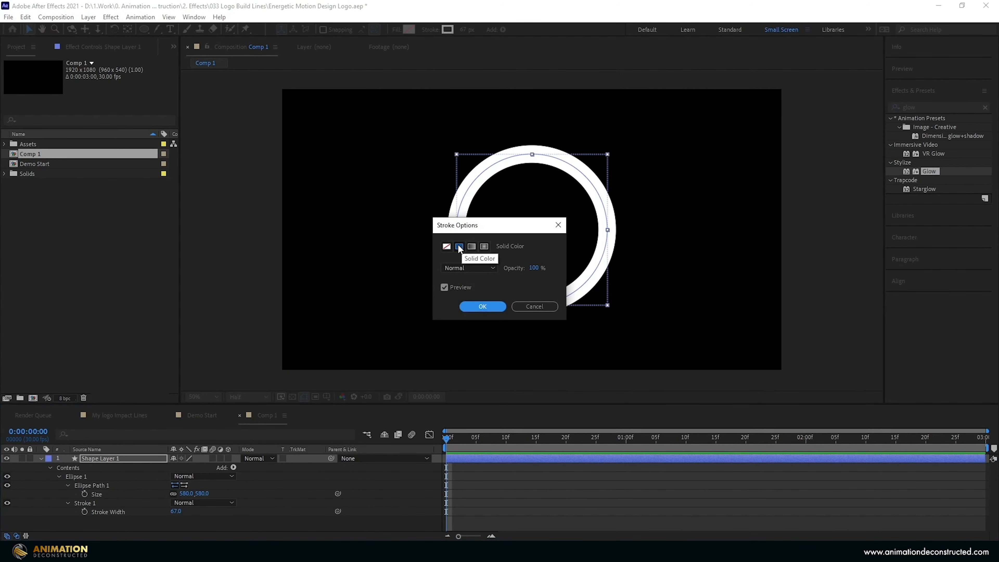
click(483, 306)
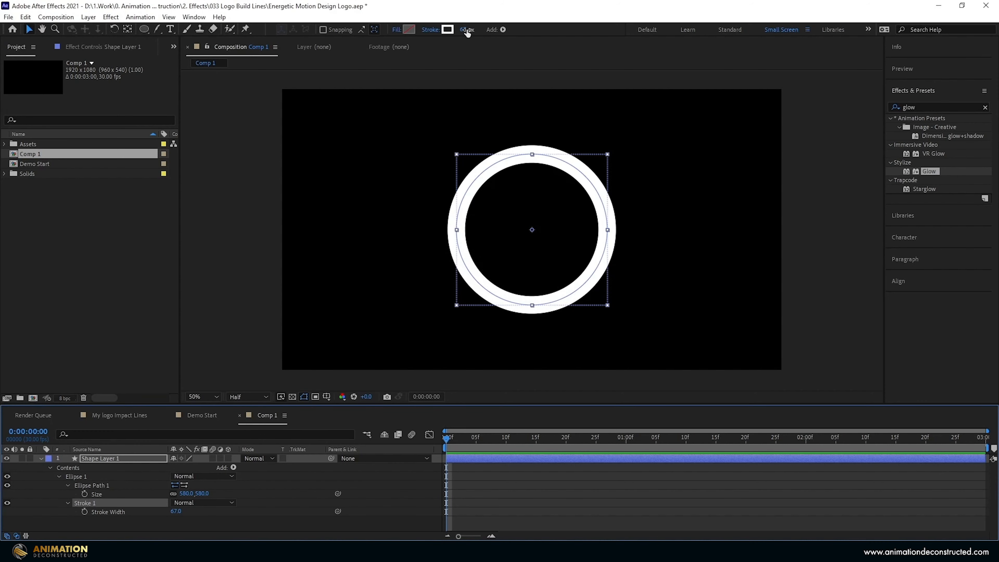
drag(466, 29, 473, 29)
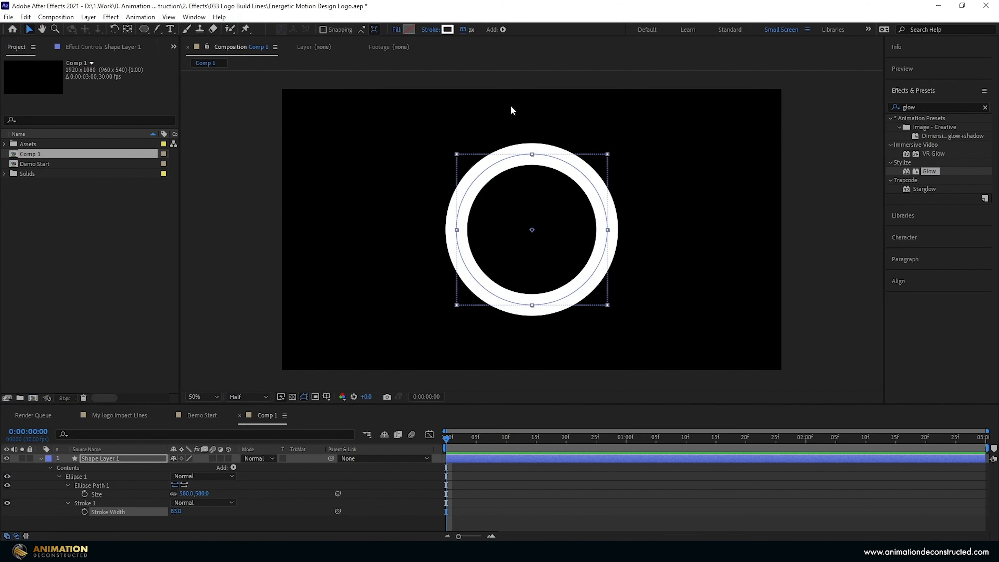
Keyframe the ring's Scale from 0% at 0:00 to 78% at 1:00, with Easy Ease on both keys.
click(447, 444)
key(space)
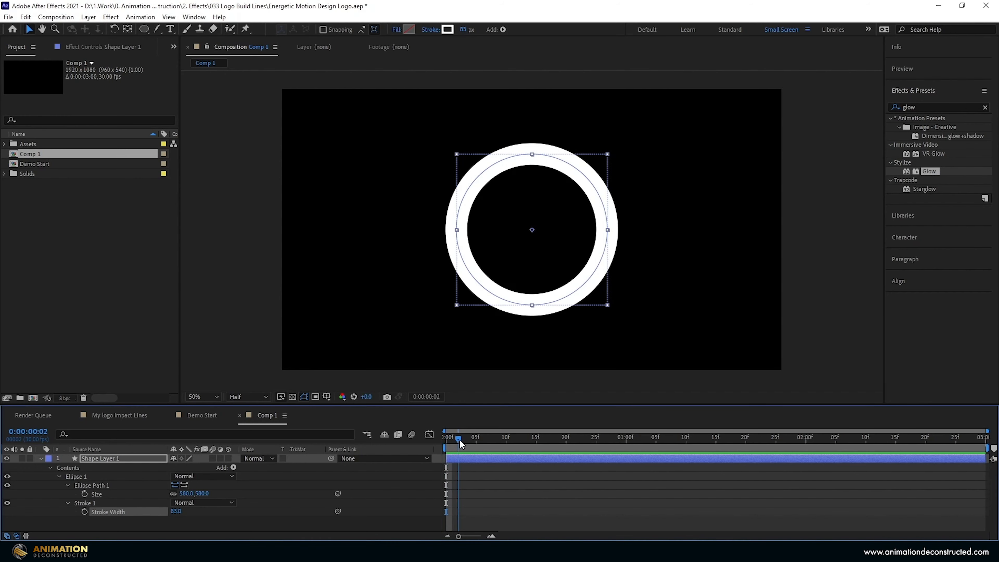
key(space)
key(shift+s)
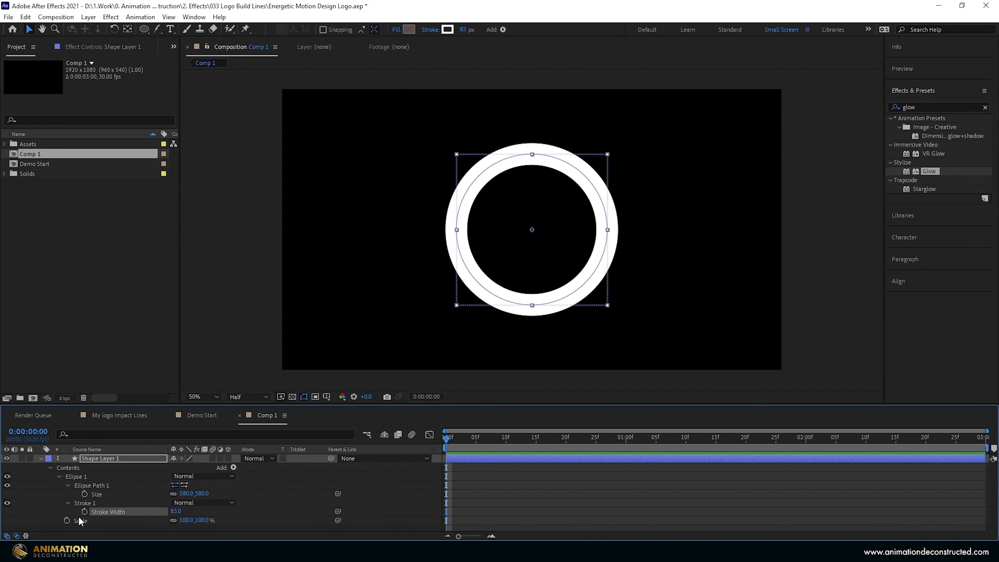
click(67, 520)
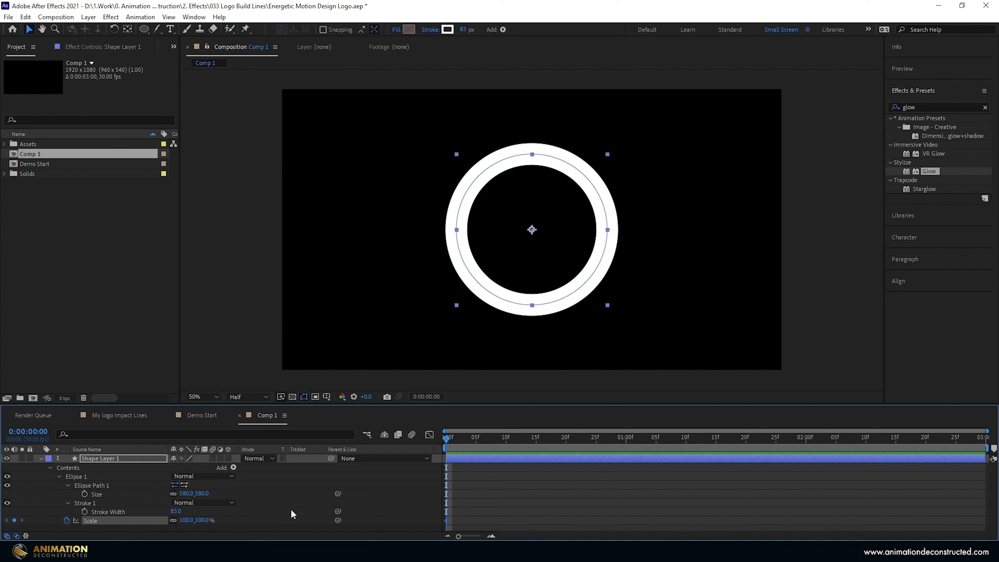
click(185, 520)
text(0)
key(Return)
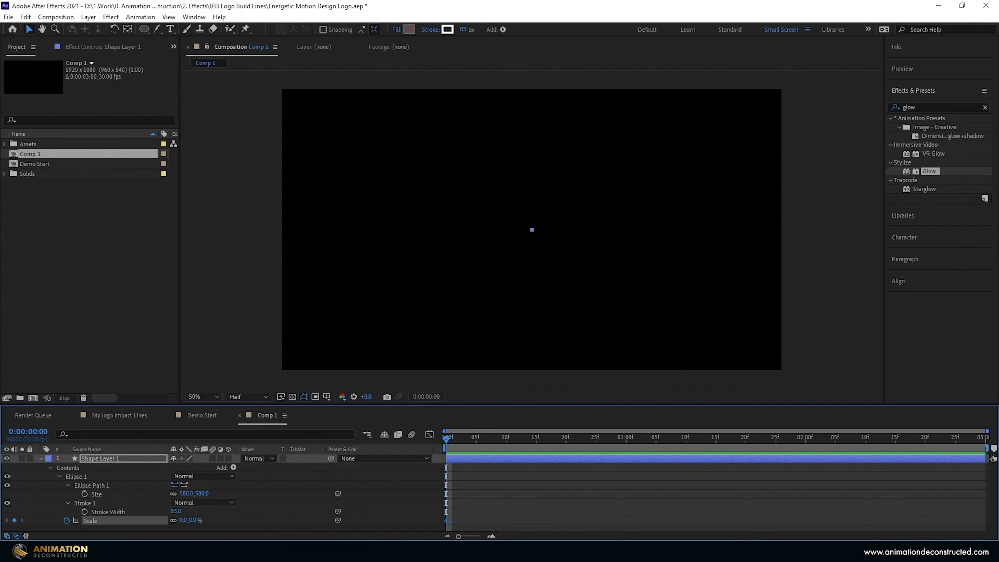
drag(450, 438, 625, 470)
drag(184, 520, 215, 520)
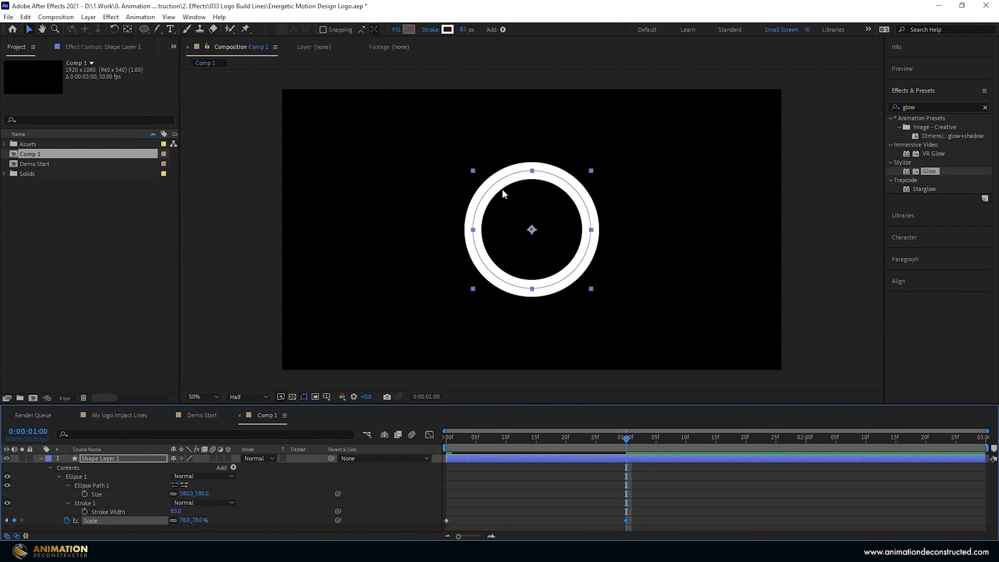
key(F9)
In the Graph Editor, drag the Scale keyframes' influence handles so the speed peaks early and eases into 78%.
click(428, 436)
click(611, 526)
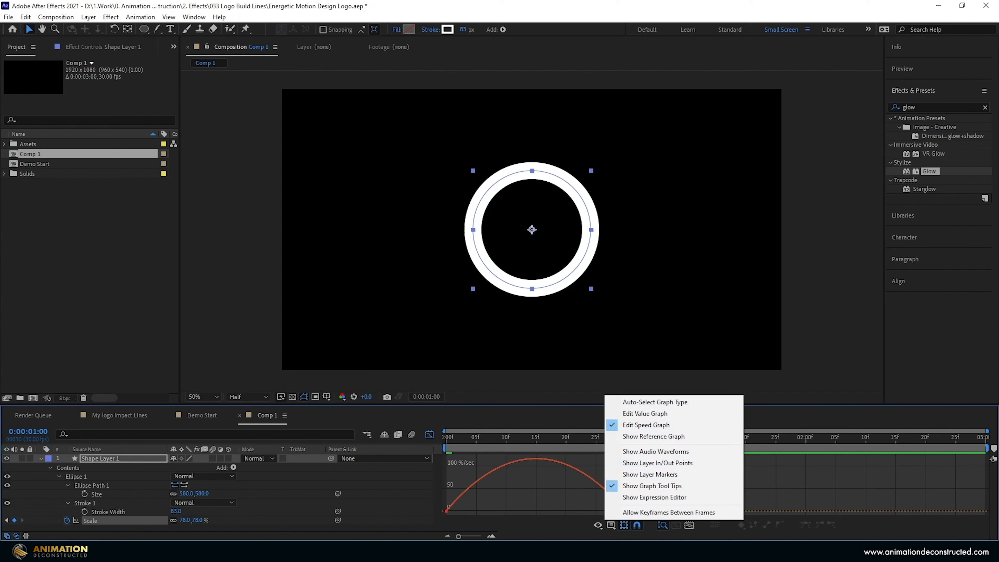
click(580, 513)
drag(580, 511, 427, 483)
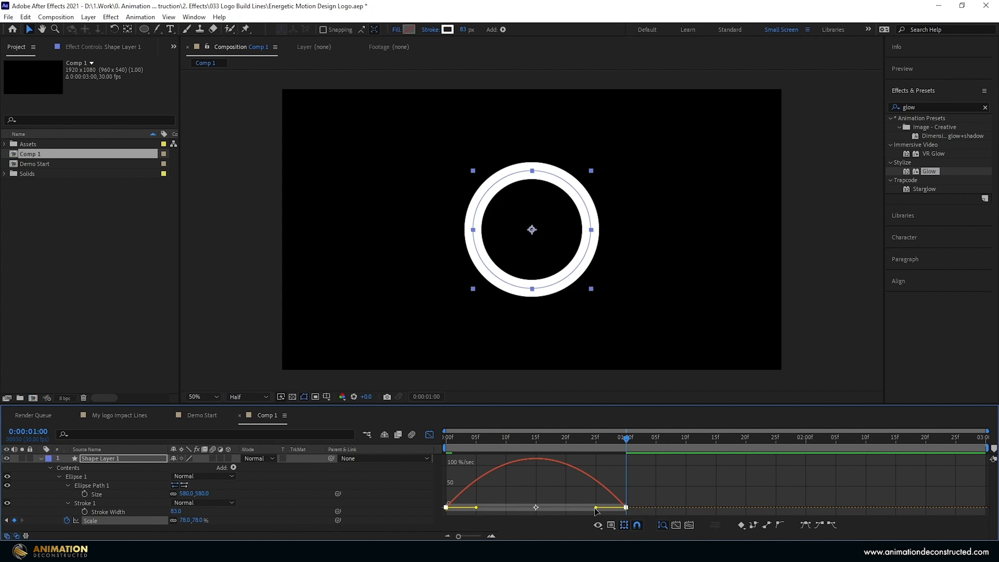
drag(597, 508, 568, 507)
drag(475, 507, 461, 510)
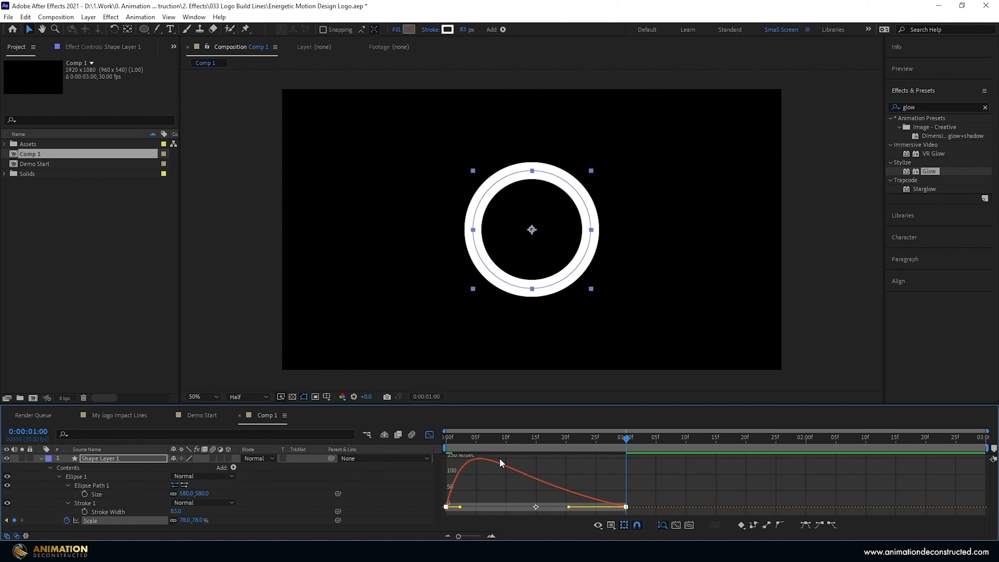
drag(570, 511, 583, 509)
click(427, 435)
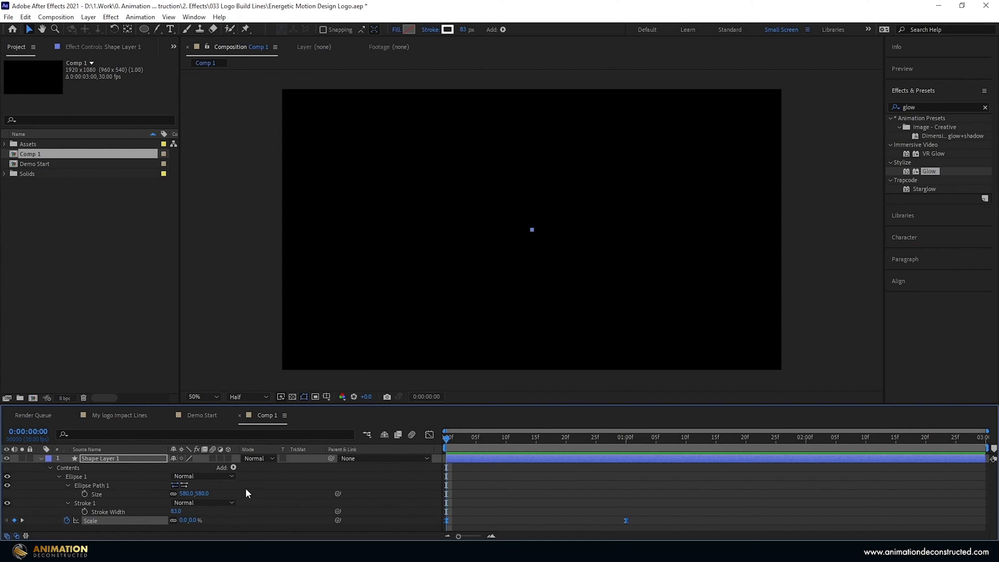
Keyframe Stroke Width from 170 at the start to 0 at 1:00, with Easy Ease.
click(85, 512)
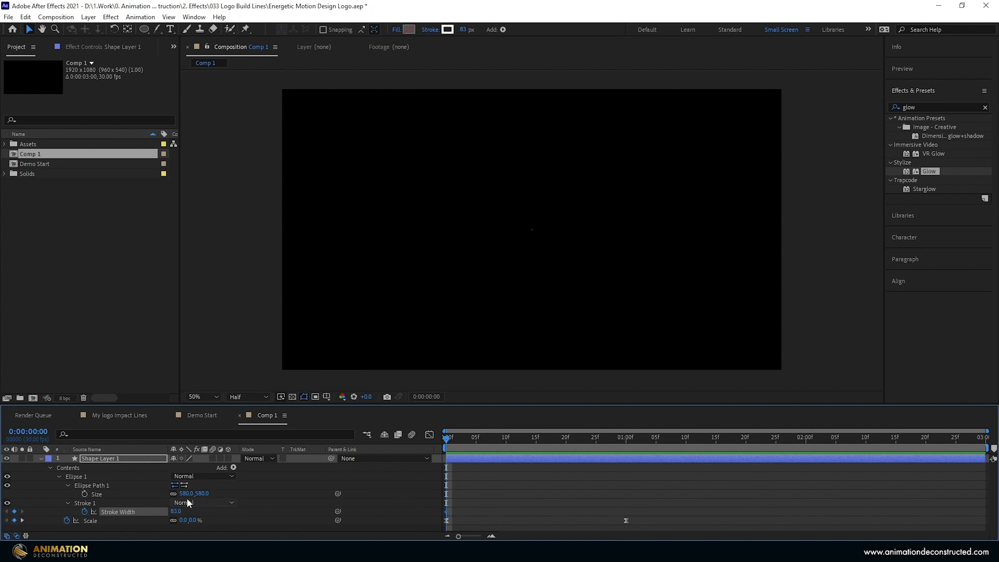
drag(177, 511, 192, 509)
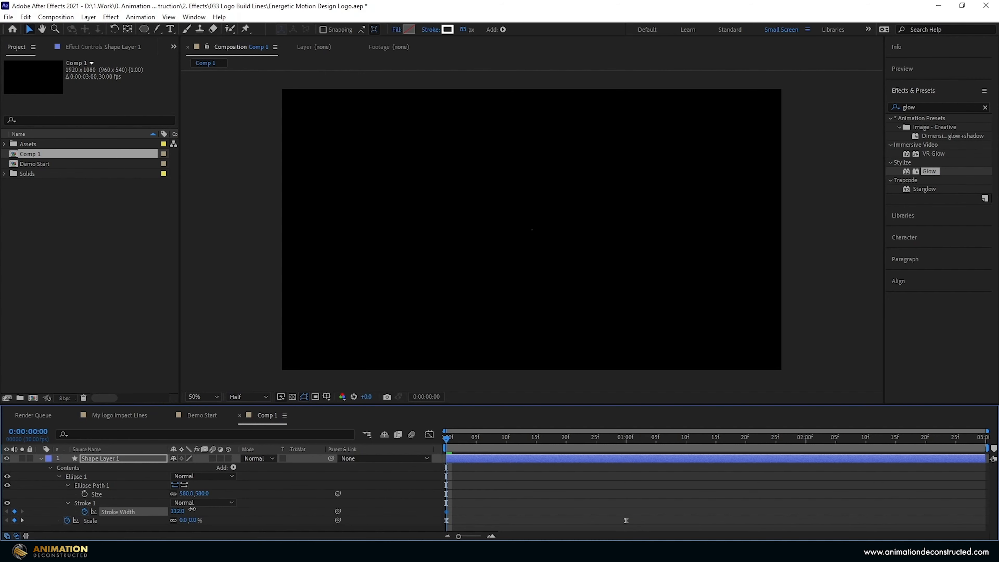
click(173, 512)
text(170)
key(Return)
drag(447, 438, 627, 471)
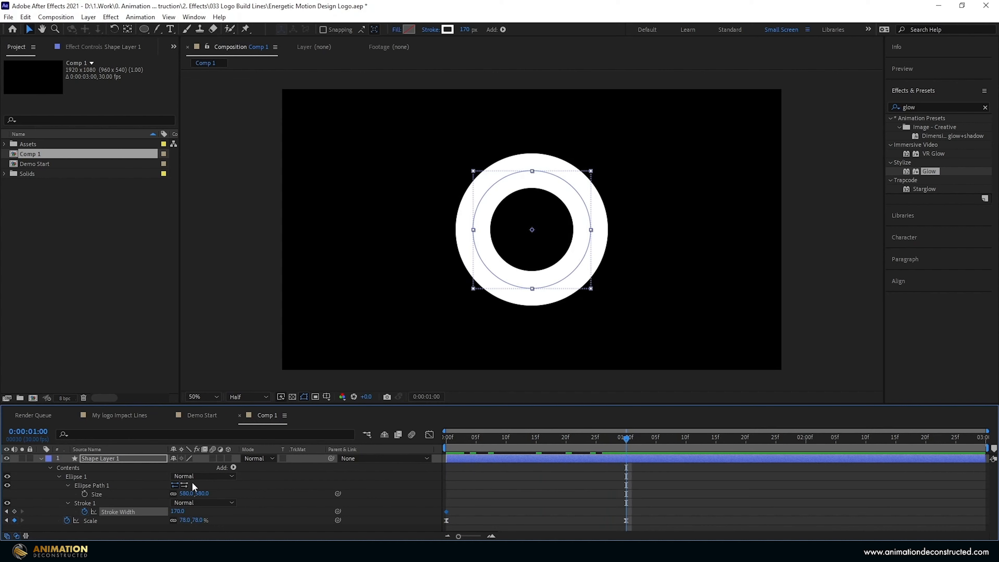
click(176, 510)
text(0)
key(Return)
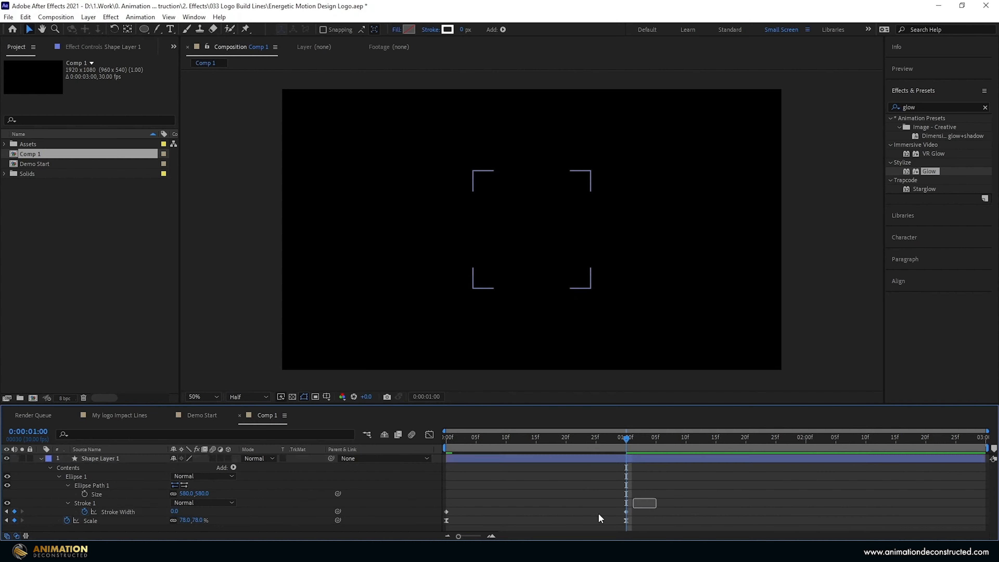
mouse_move(656, 498)
mouse_down()
mouse_move(444, 512)
mouse_move(499, 509)
mouse_up()
key(F9)
click(525, 502)
Delay the stroke thinning to about frame 9, sharpen its speed curve, and preview the result.
mouse_move(470, 441)
mouse_down()
mouse_move(426, 442)
mouse_move(623, 484)
mouse_up()
click(430, 433)
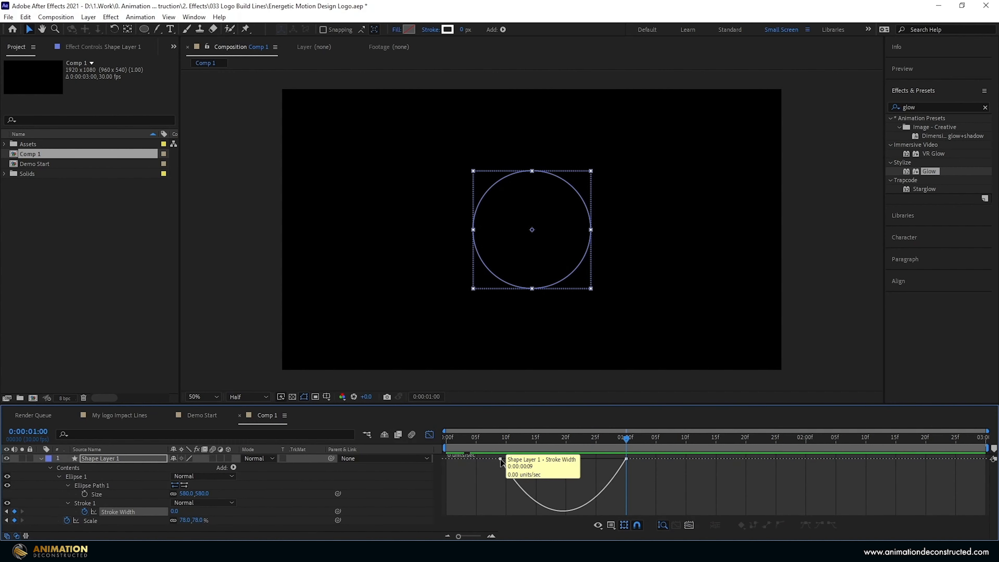
click(513, 458)
drag(520, 458, 550, 458)
drag(491, 441, 446, 443)
key(space)
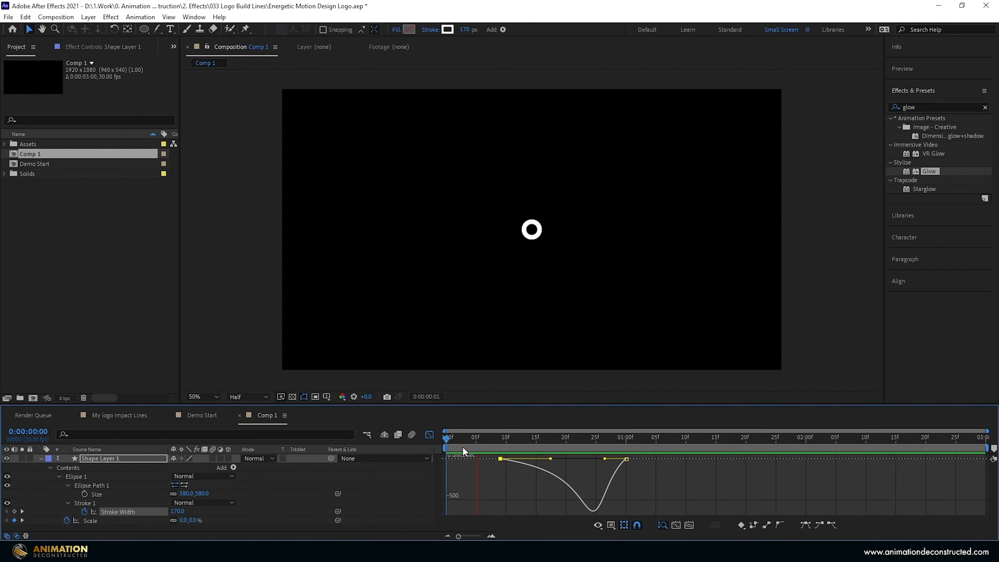
key(space)
click(430, 434)
click(82, 457)
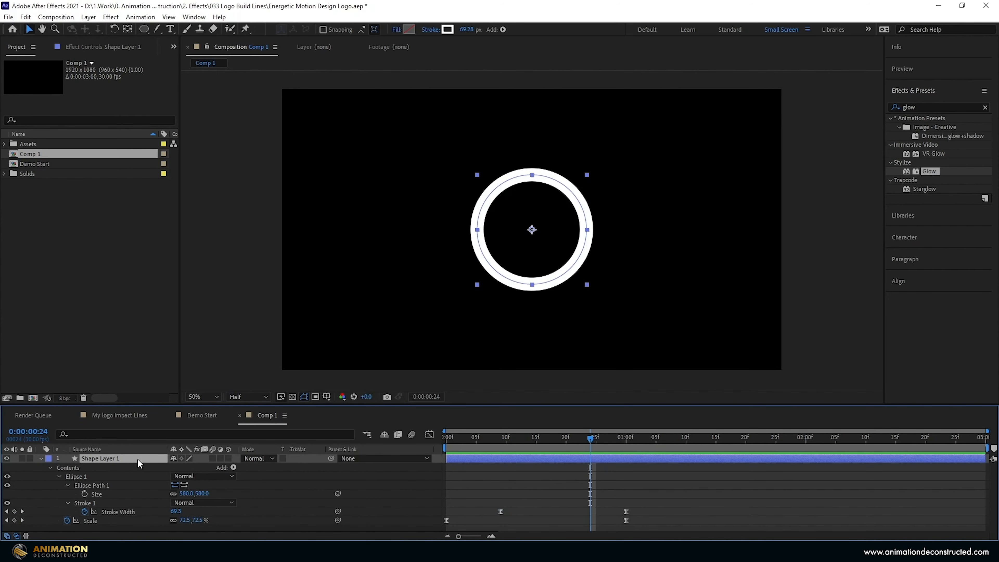
key(u)
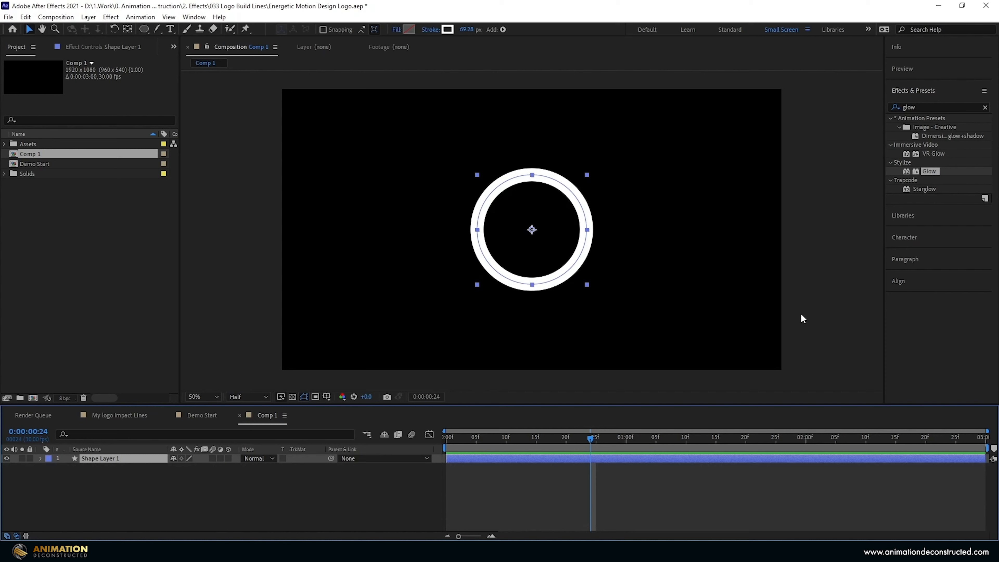
Apply Turbulent Displace from a 'turb' search, with Twist displacement and Complexity 4.1.
double_click(928, 106)
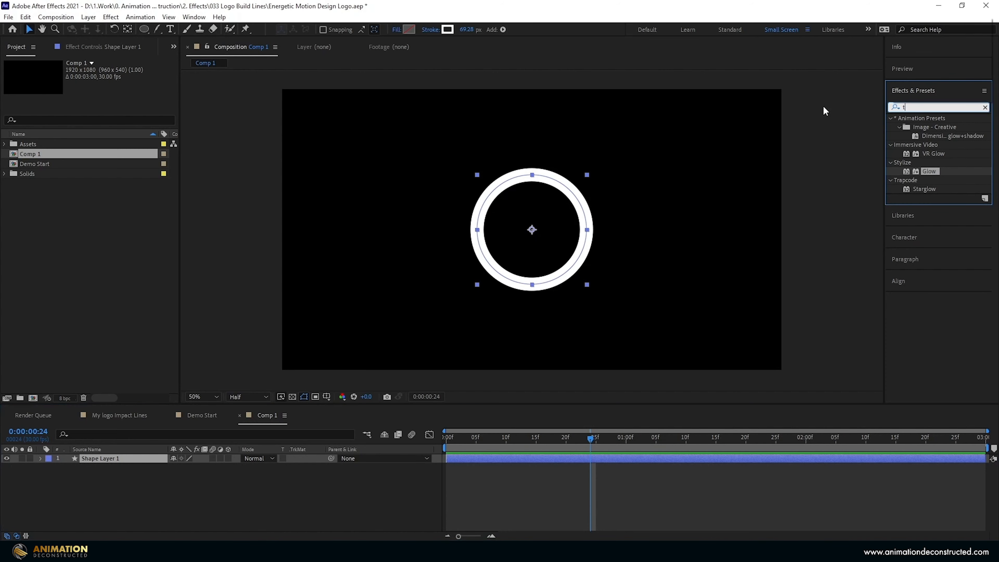
text(turb)
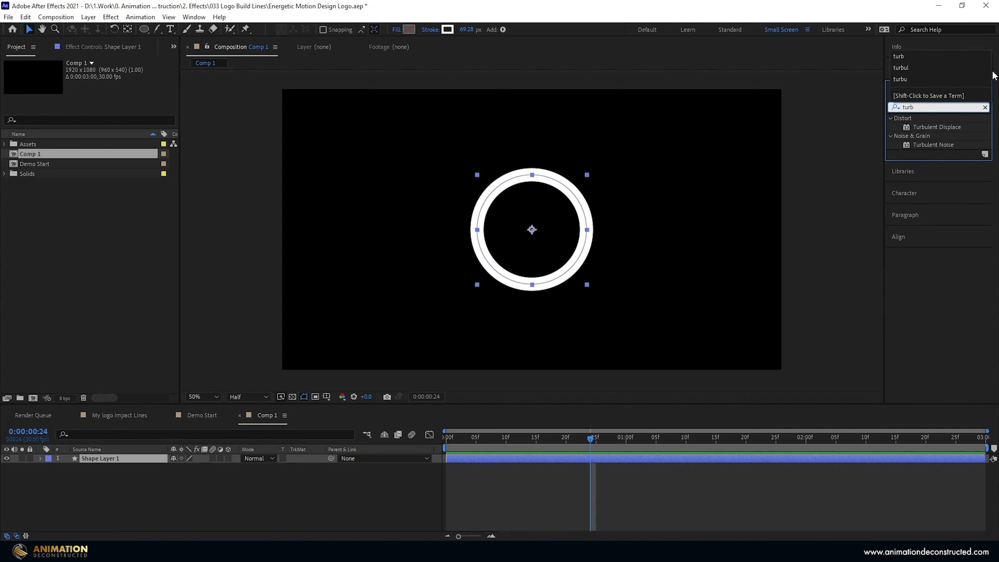
click(940, 123)
double_click(941, 125)
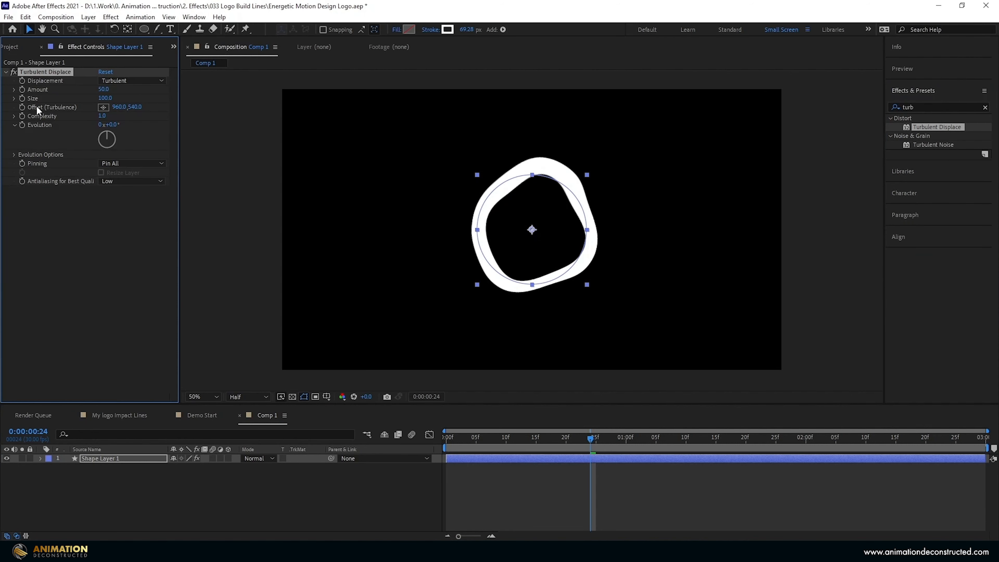
click(120, 80)
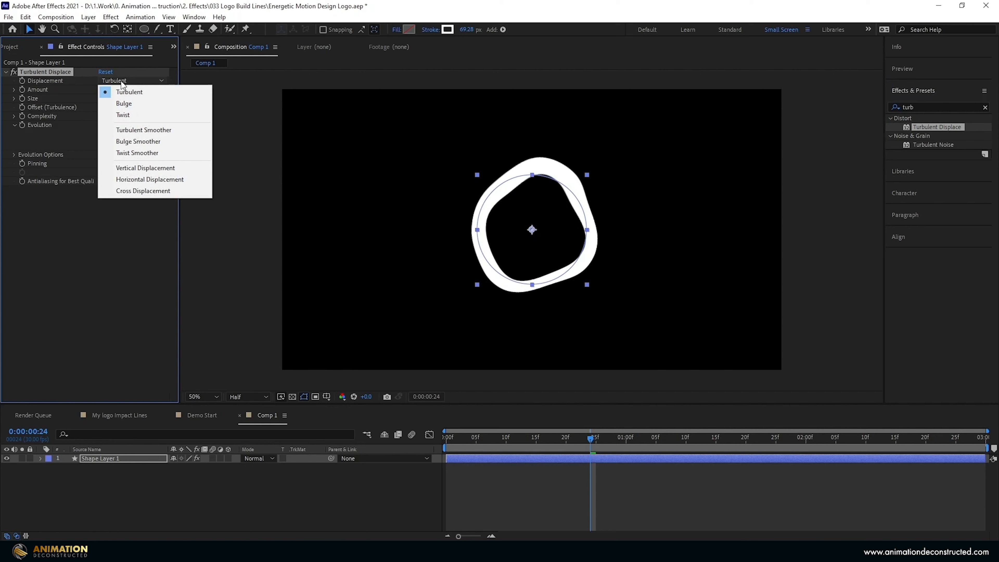
click(134, 116)
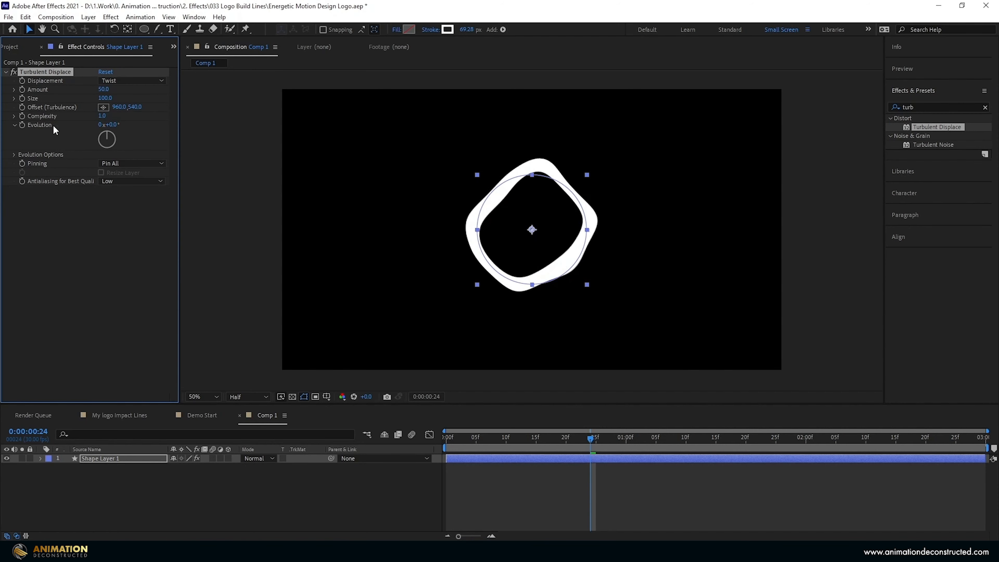
click(102, 116)
text(4.1)
key(Return)
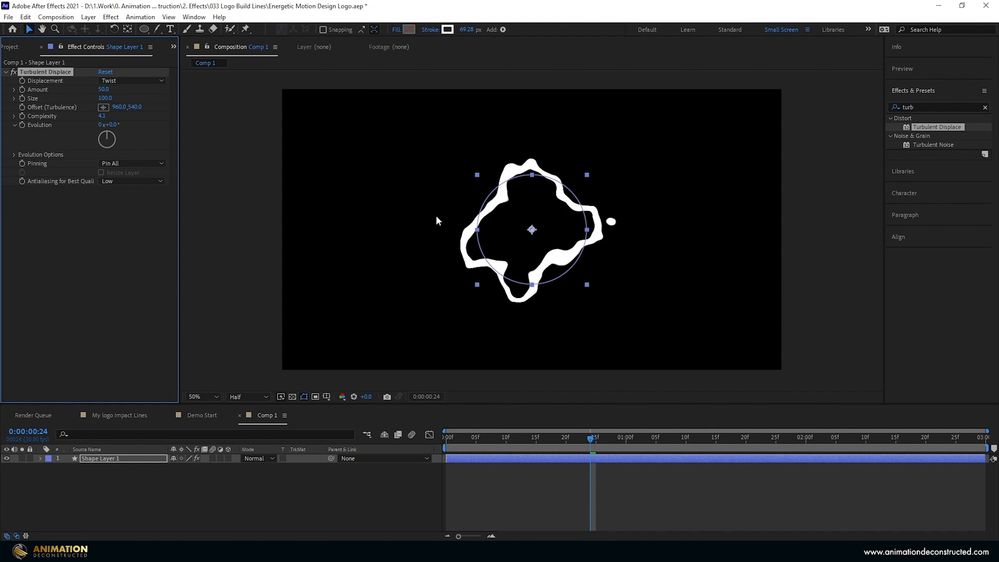
mouse_move(451, 436)
mouse_down()
mouse_move(437, 438)
mouse_move(460, 437)
mouse_up()
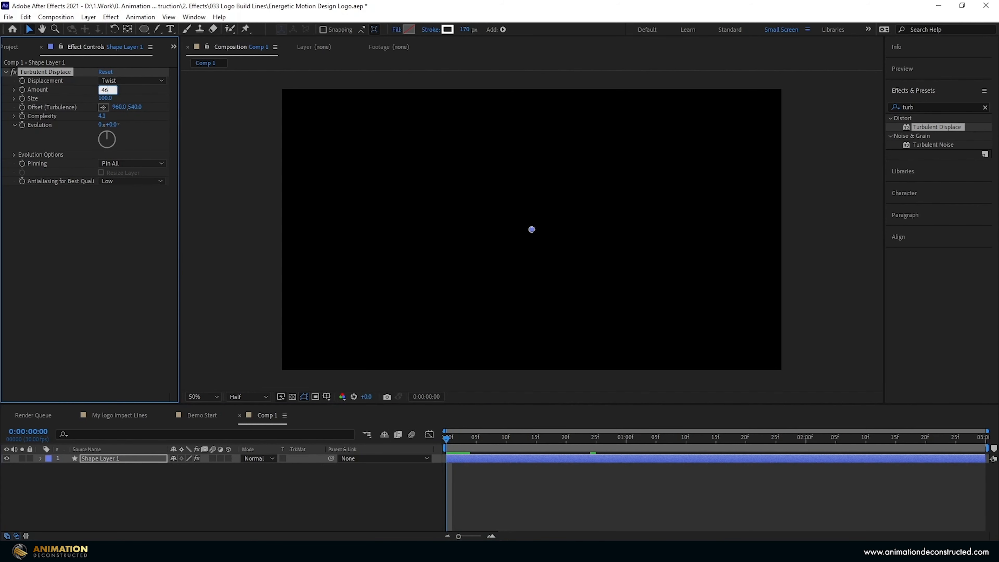
Set turbulence Amount 46 and Size 30, and keyframe both at frame 0.
key(Return)
click(105, 98)
text(30)
key(Return)
mouse_move(447, 438)
mouse_down()
mouse_move(537, 438)
mouse_move(446, 439)
mouse_up()
key(u)
click(26, 92)
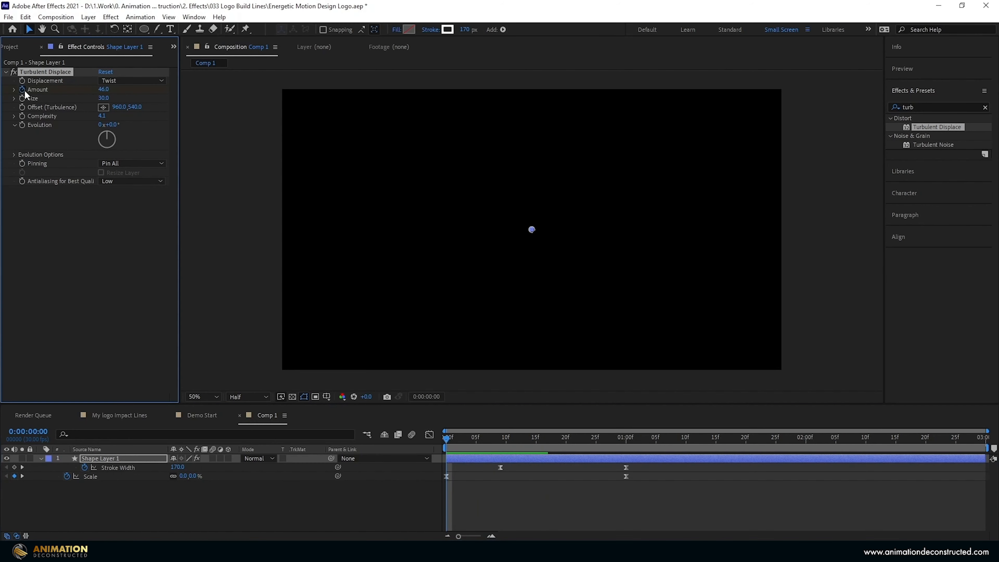
key(u)
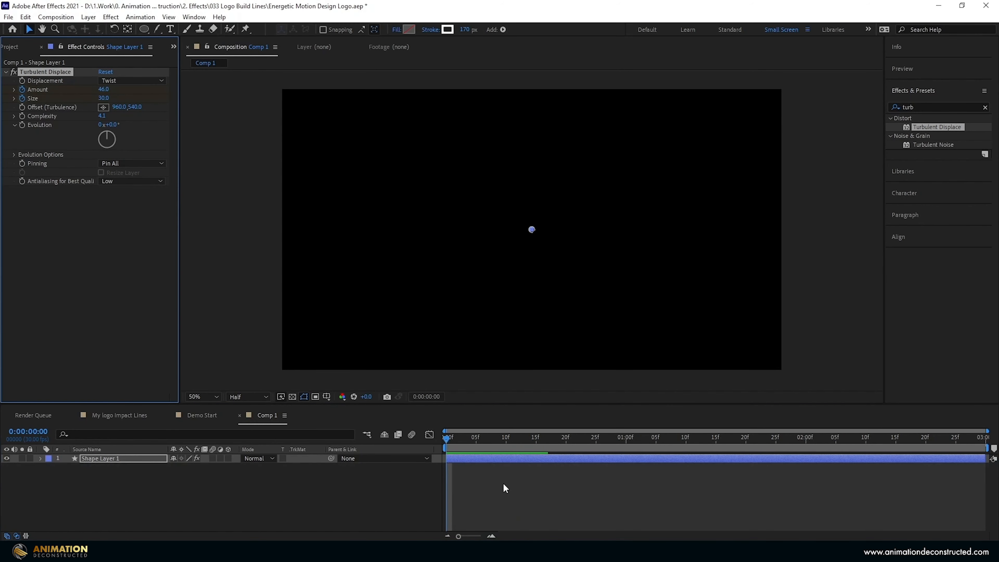
key(u)
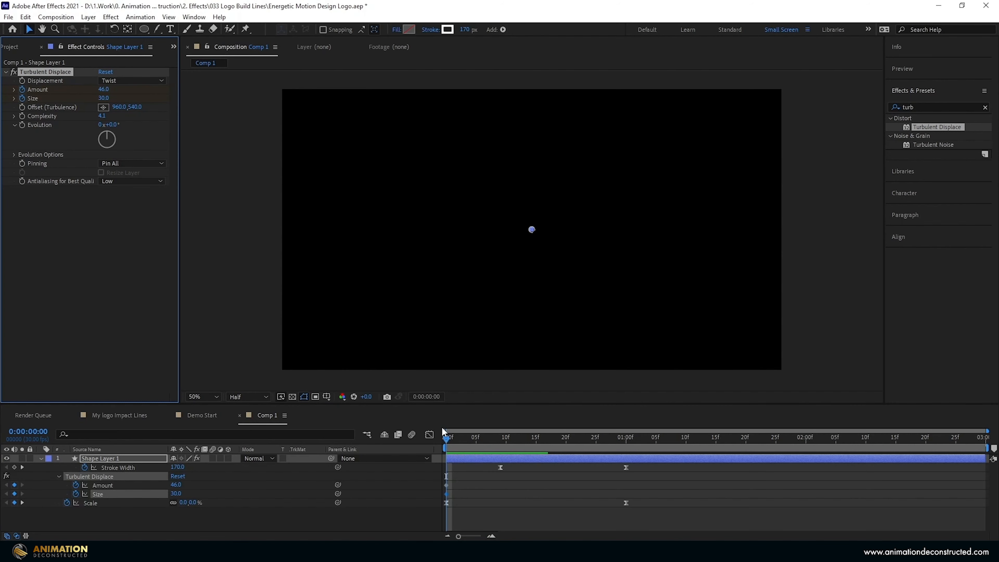
Near 1:00, set turbulence Amount to 650 and Size to 41.
drag(445, 438, 610, 465)
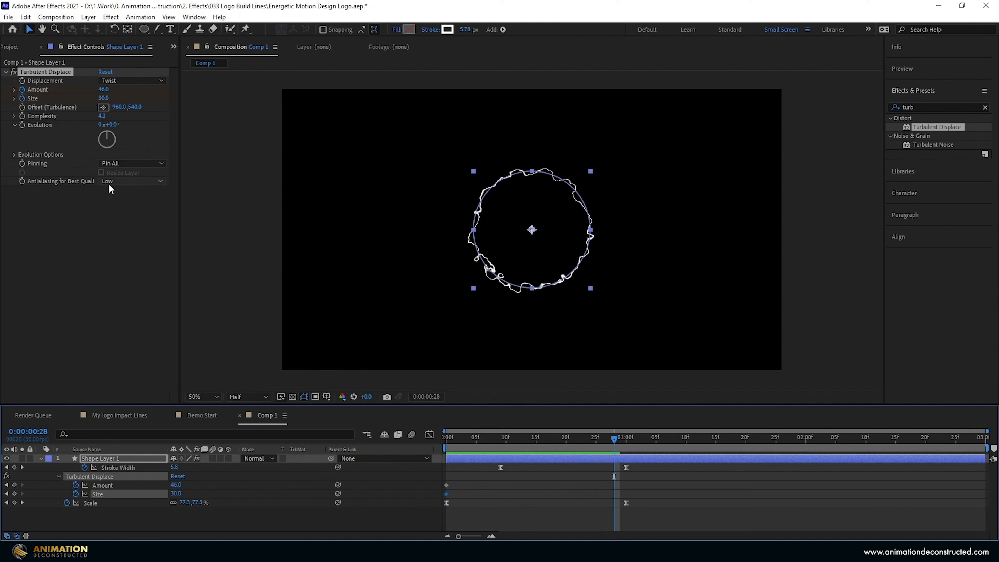
click(101, 232)
drag(104, 90, 150, 94)
click(103, 89)
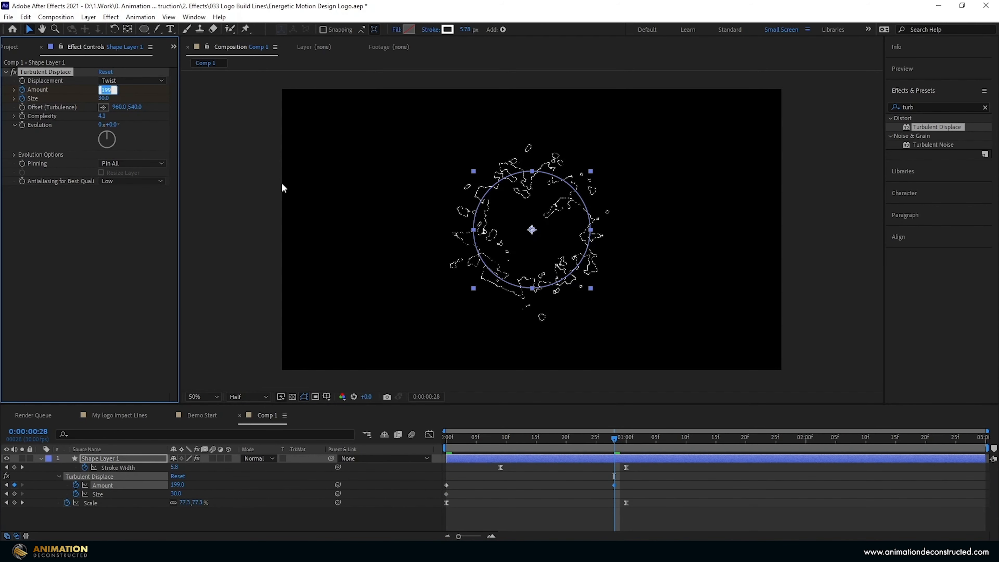
text(650)
key(Return)
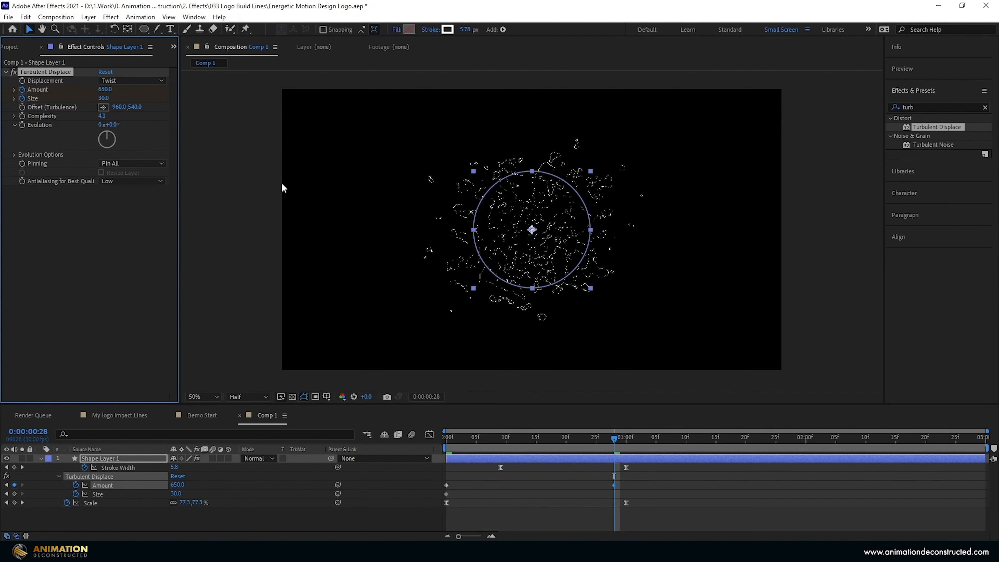
click(103, 98)
text(41)
key(Return)
Set the preview resolution to Full and select the Amount and Size keyframes.
click(256, 387)
click(248, 396)
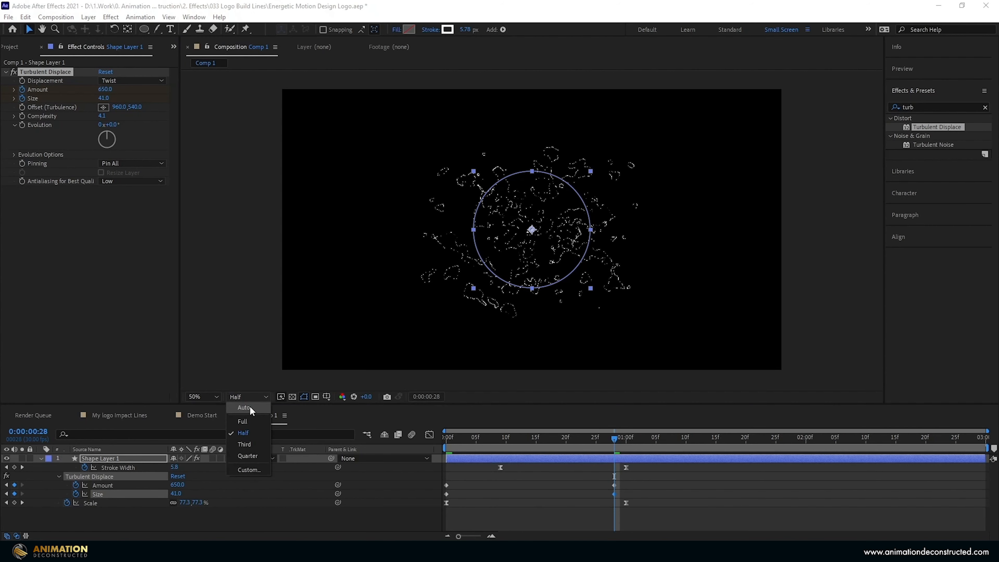
click(246, 425)
drag(623, 477, 443, 491)
Easy Ease the turbulence keyframes, then drag the Amount influence handles so the speed peaks early.
key(F9)
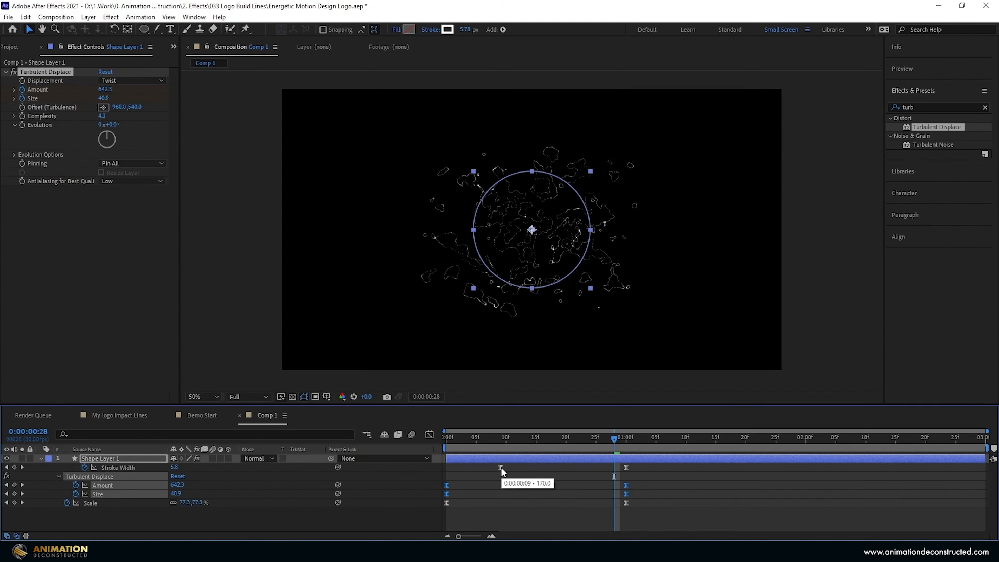
click(429, 434)
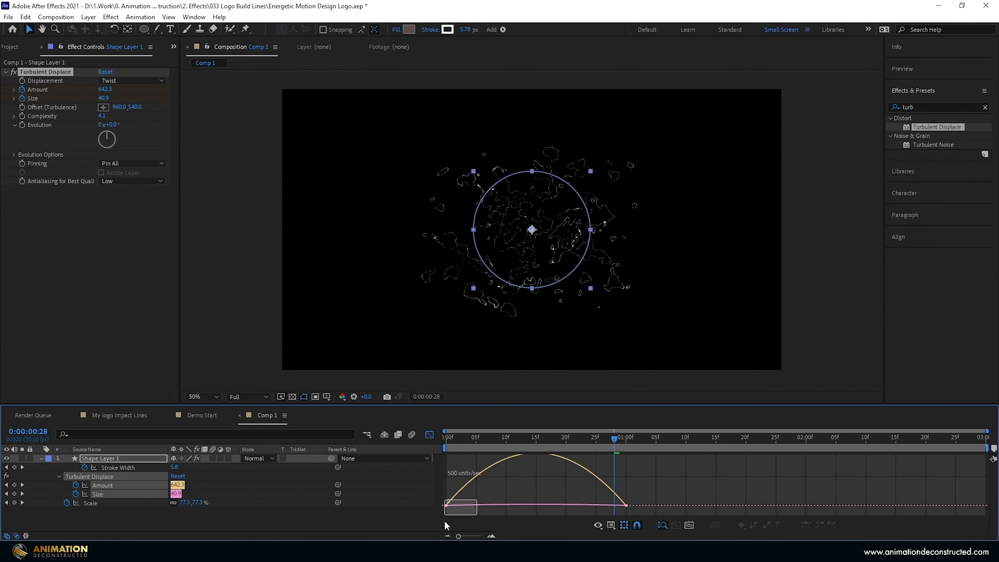
drag(476, 508, 470, 507)
click(625, 507)
drag(595, 508, 559, 508)
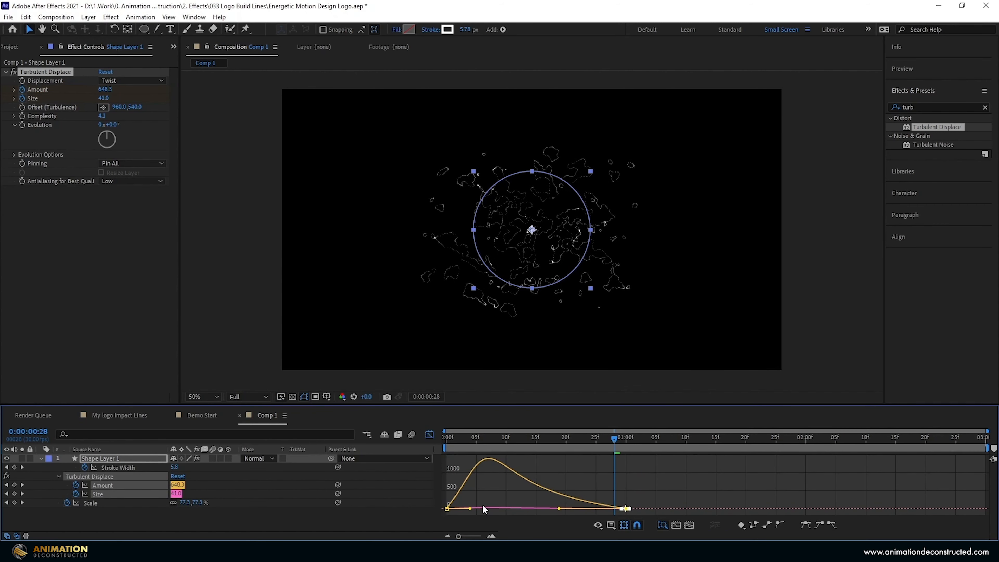
drag(559, 508, 546, 508)
Preview the burst from the start, then return to the layer timeline around frame 18.
drag(488, 439, 432, 439)
key(space)
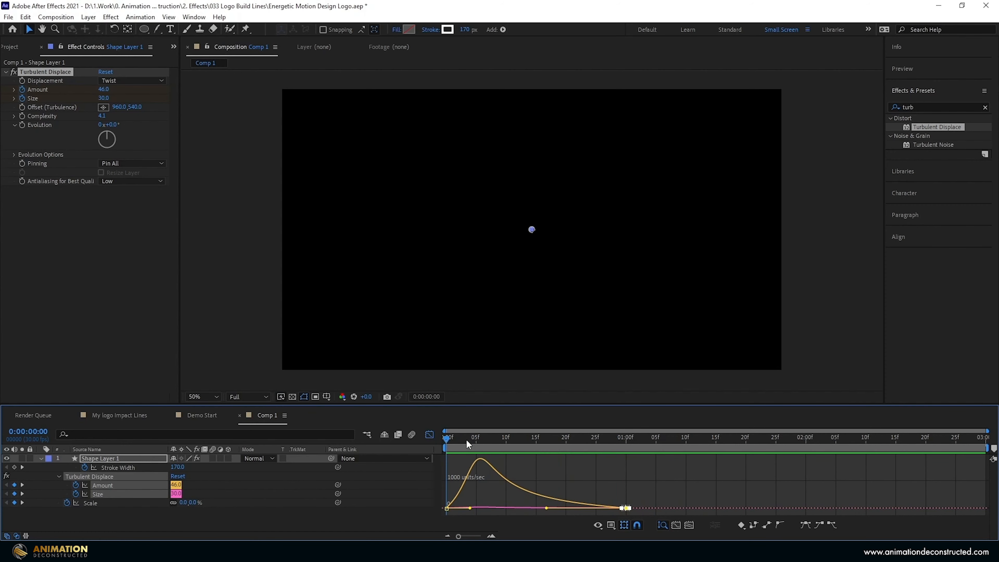
key(space)
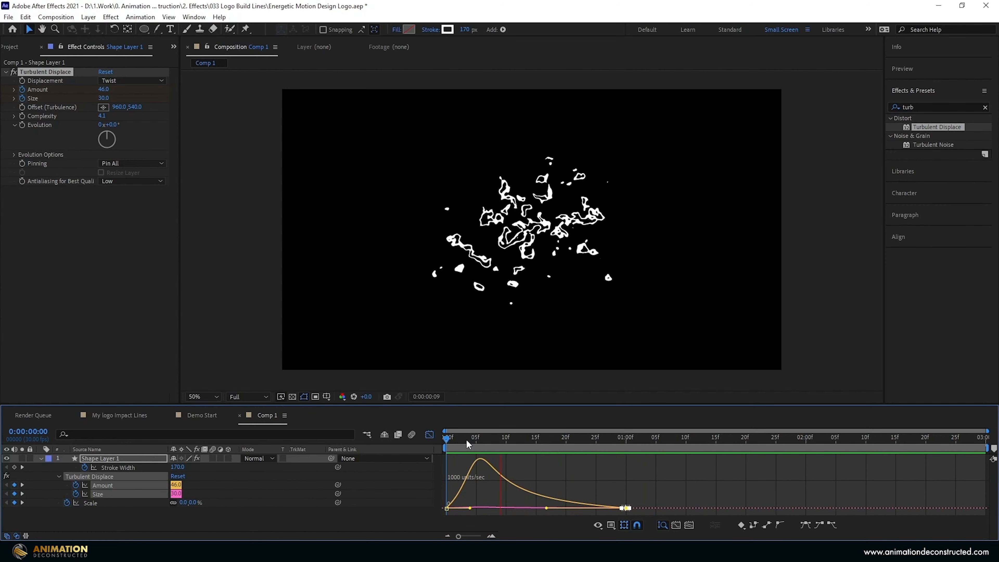
key(space)
click(428, 434)
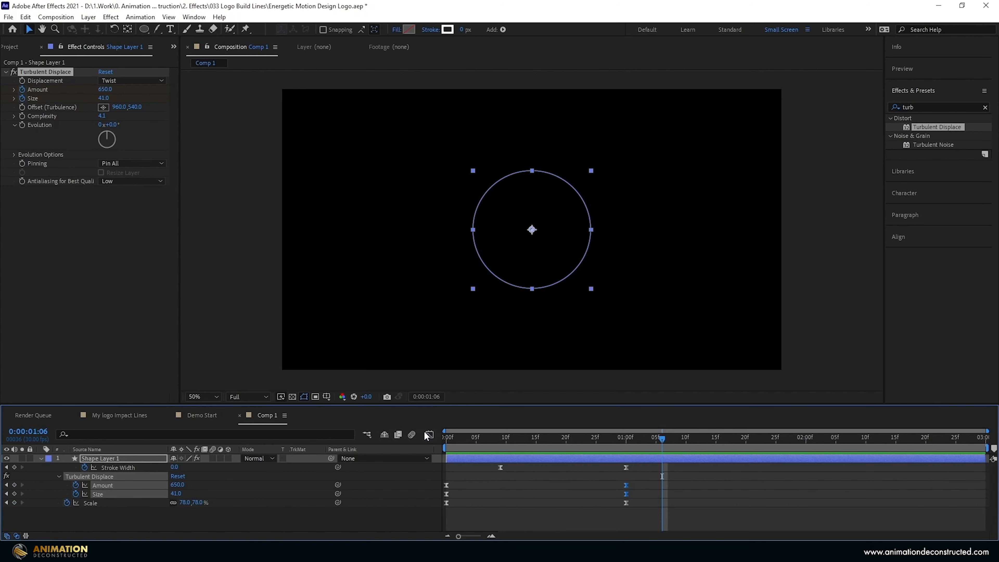
drag(530, 436, 552, 436)
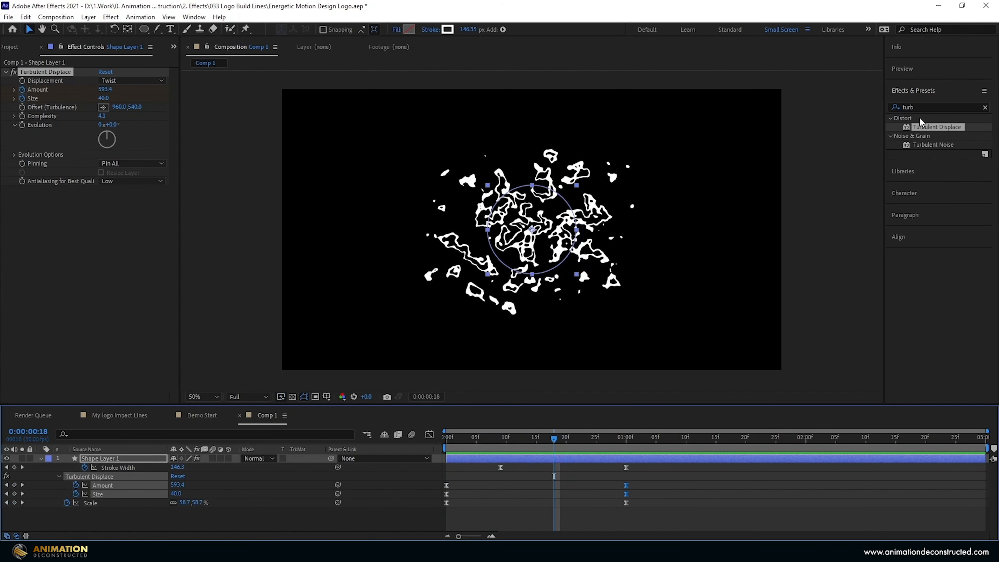
click(920, 107)
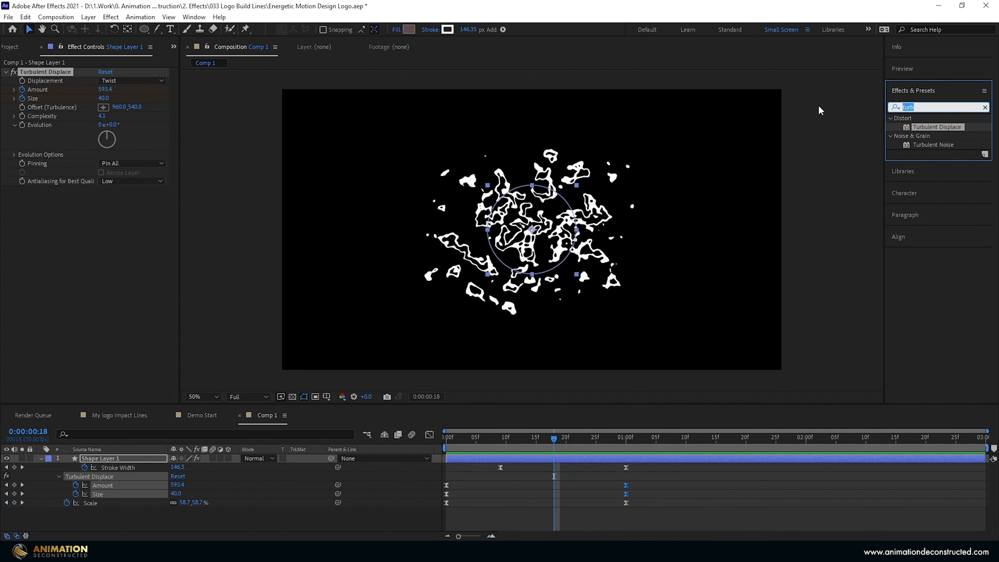
Apply CC Vector Blur with Amount 10 and Angle Offset 80°.
key(BackSpace)
text(vect)
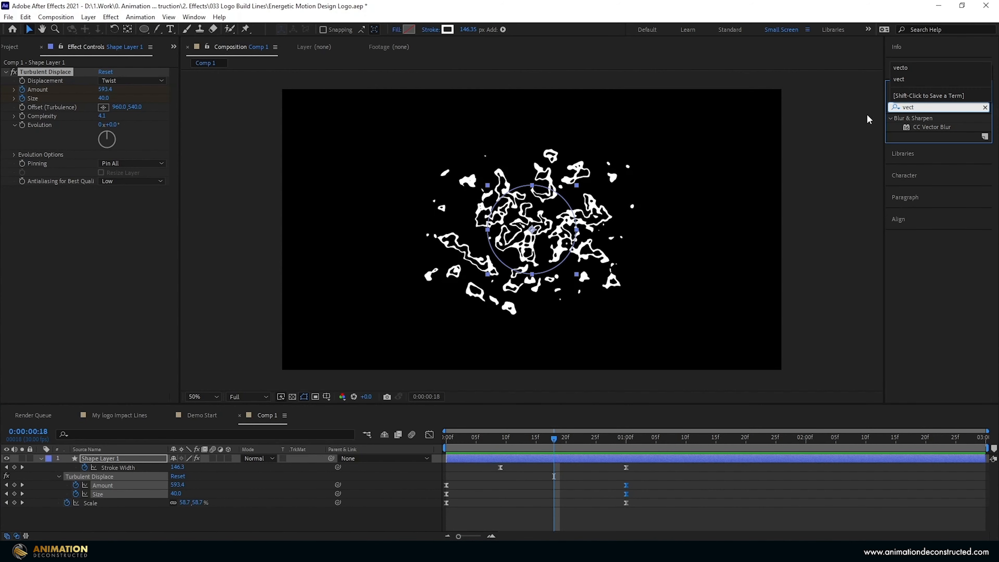
double_click(924, 127)
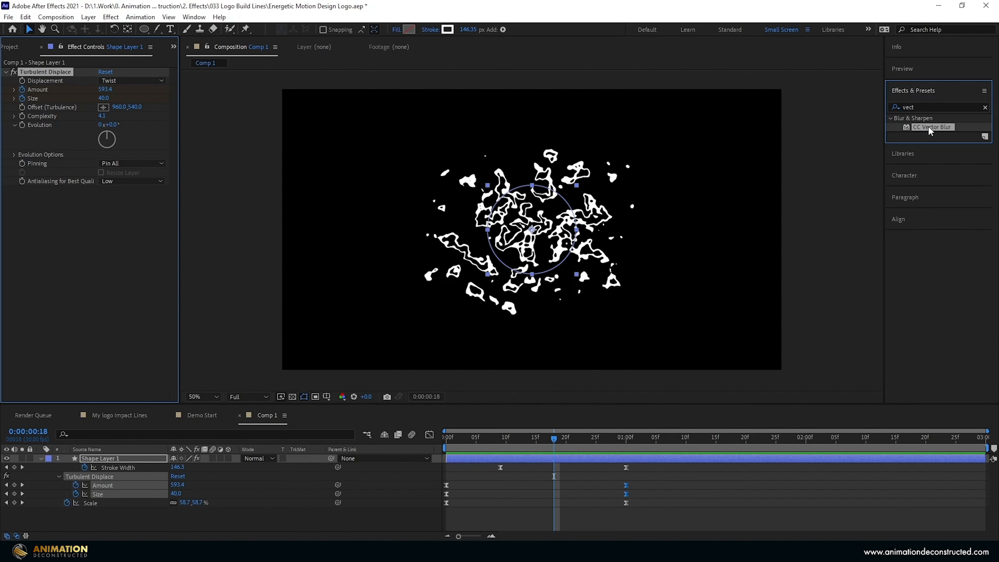
click(106, 207)
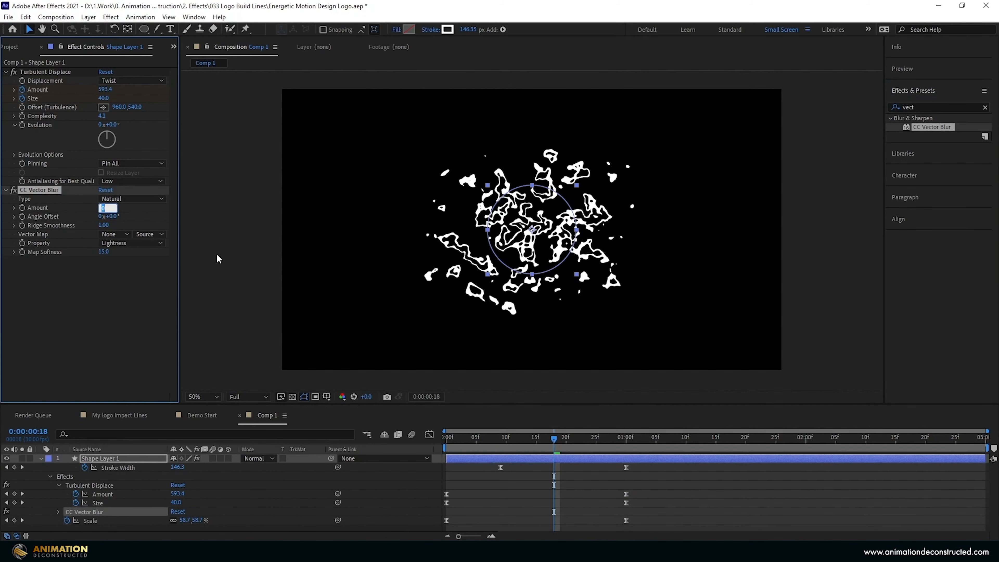
key(Return)
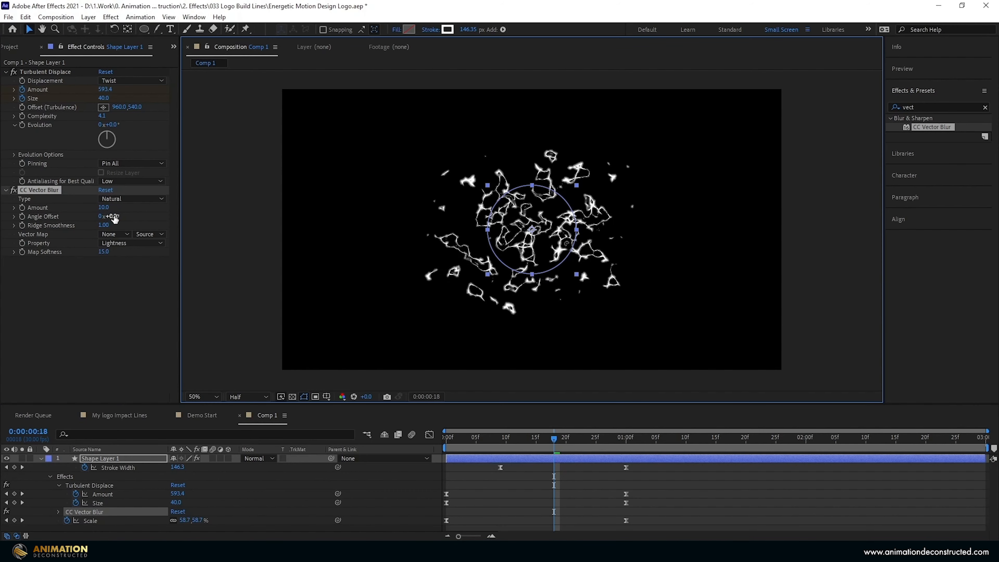
drag(113, 216, 141, 216)
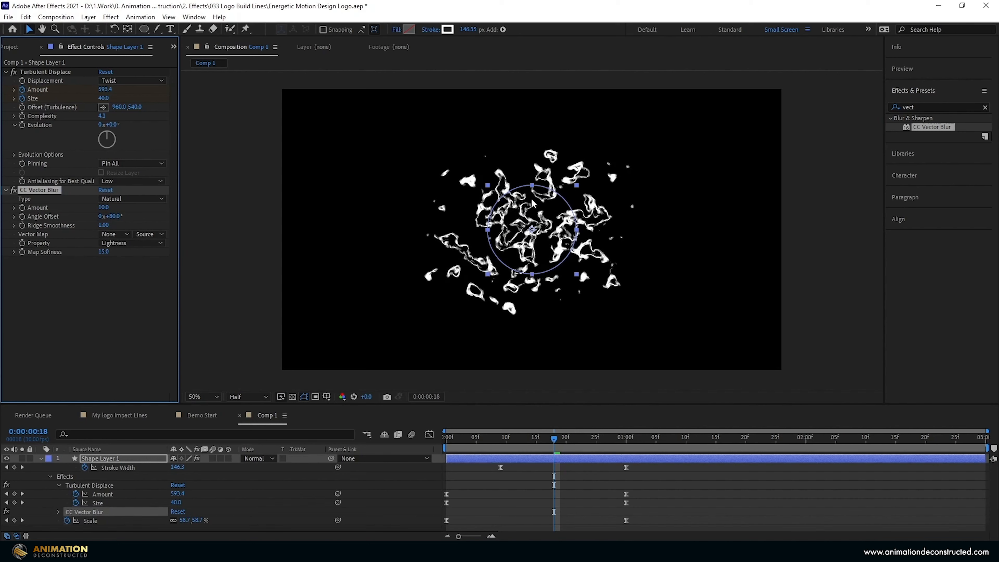
Add Minimax set to Minimum, Radius 3, on the Alpha channel.
click(920, 106)
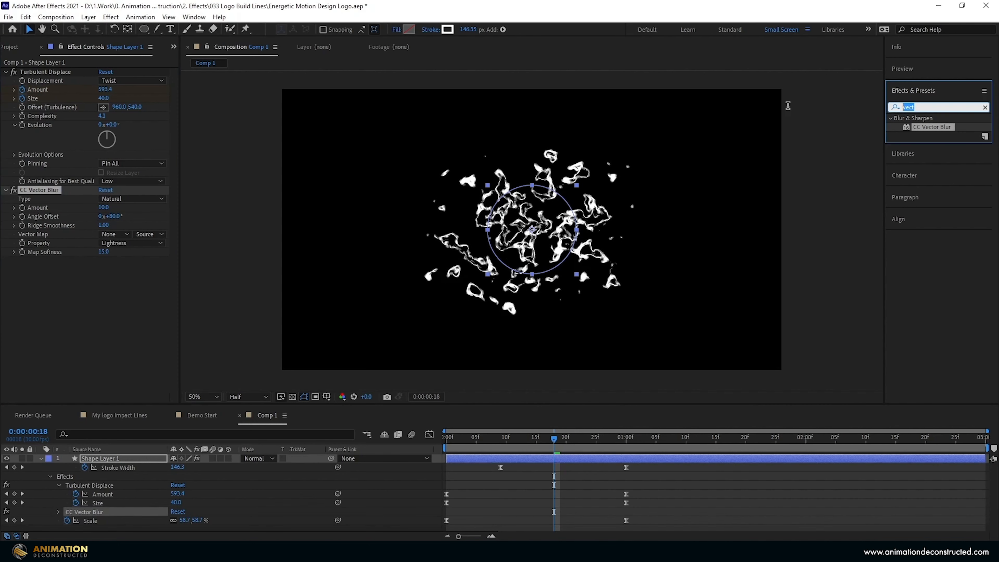
text(mini)
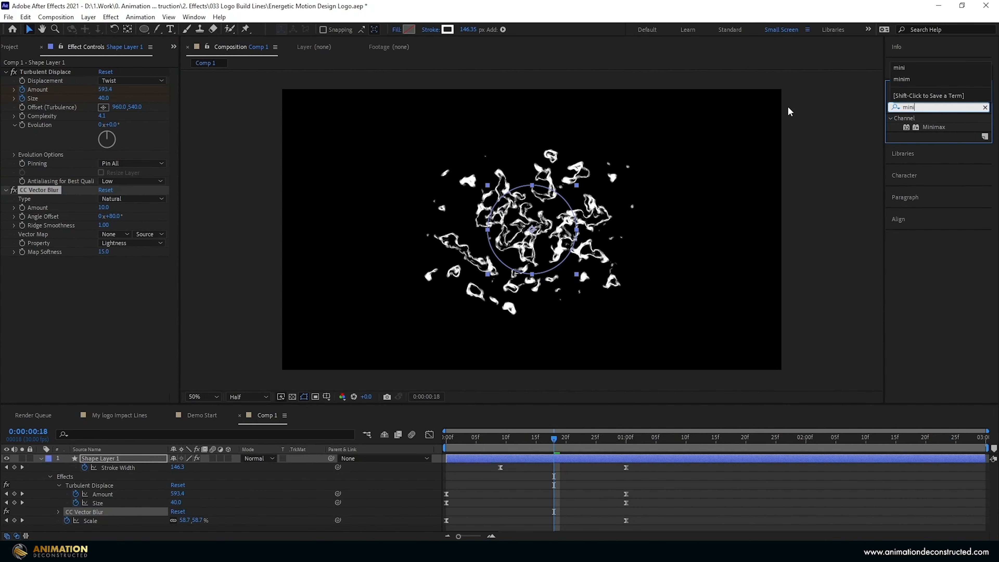
double_click(933, 126)
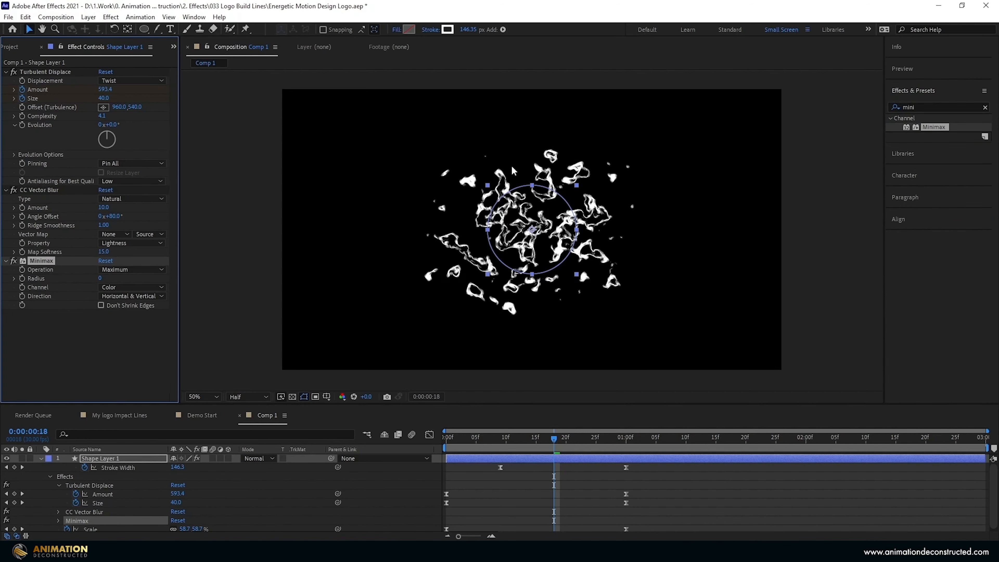
click(126, 270)
click(129, 280)
click(100, 278)
key(Return)
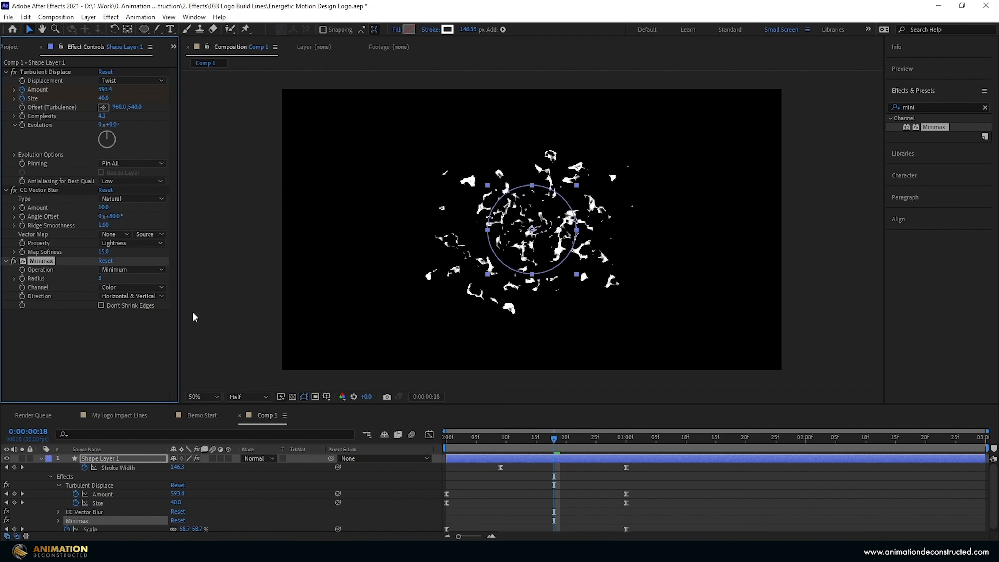
click(143, 289)
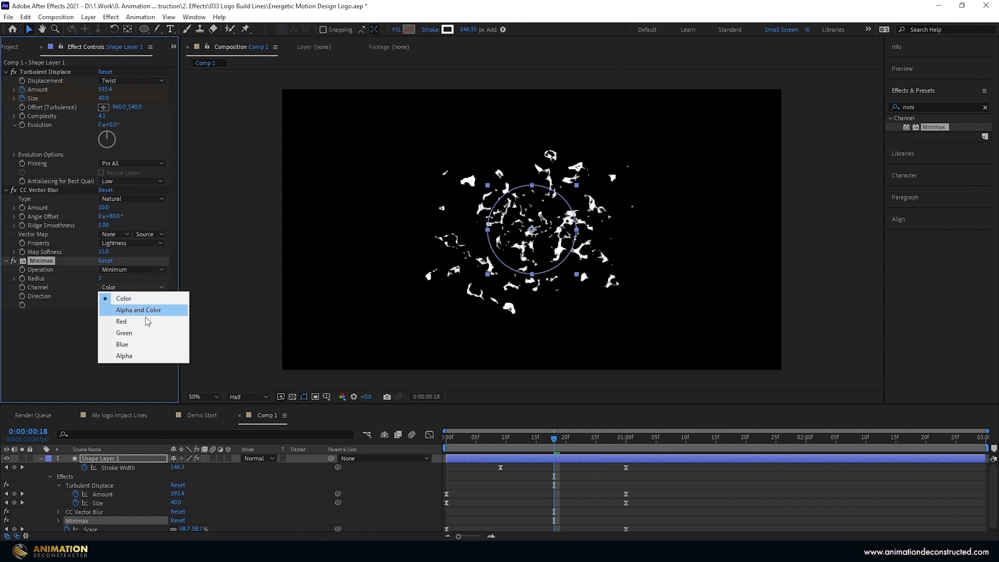
click(147, 353)
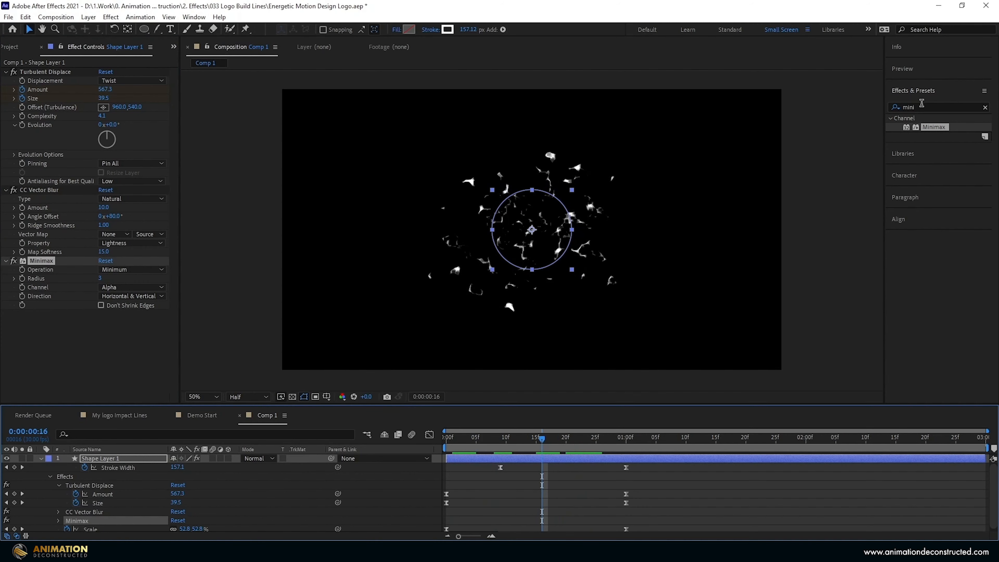
click(921, 103)
Apply a Fill effect with colour FFE349 to the shape layer and preview from the start.
text(fill)
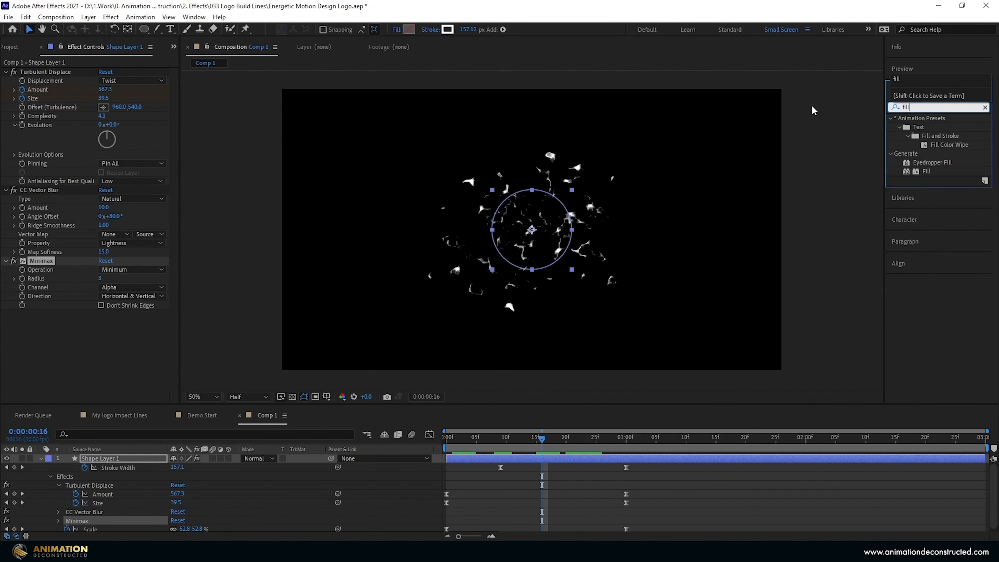
drag(926, 171, 247, 282)
click(104, 340)
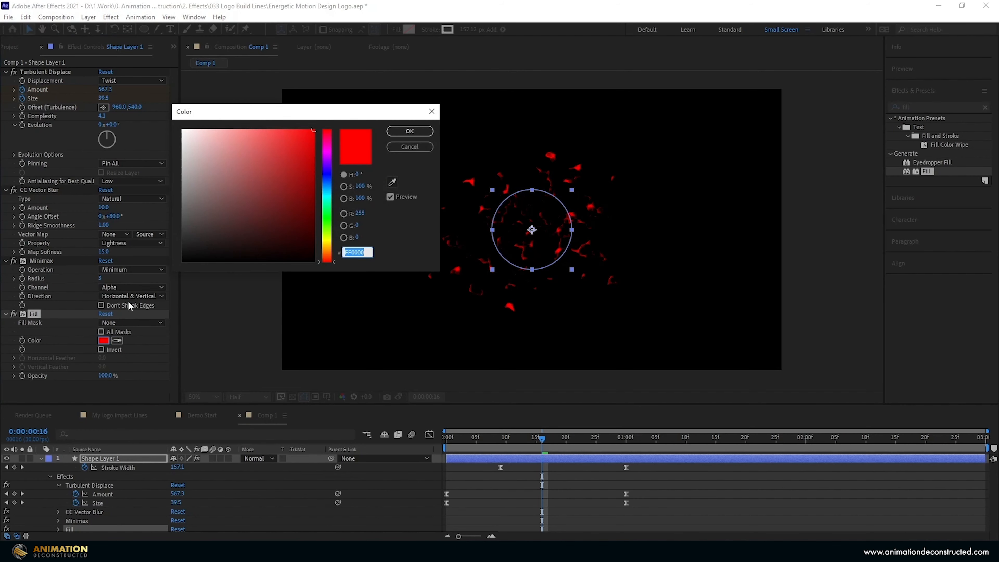
text(FFE349)
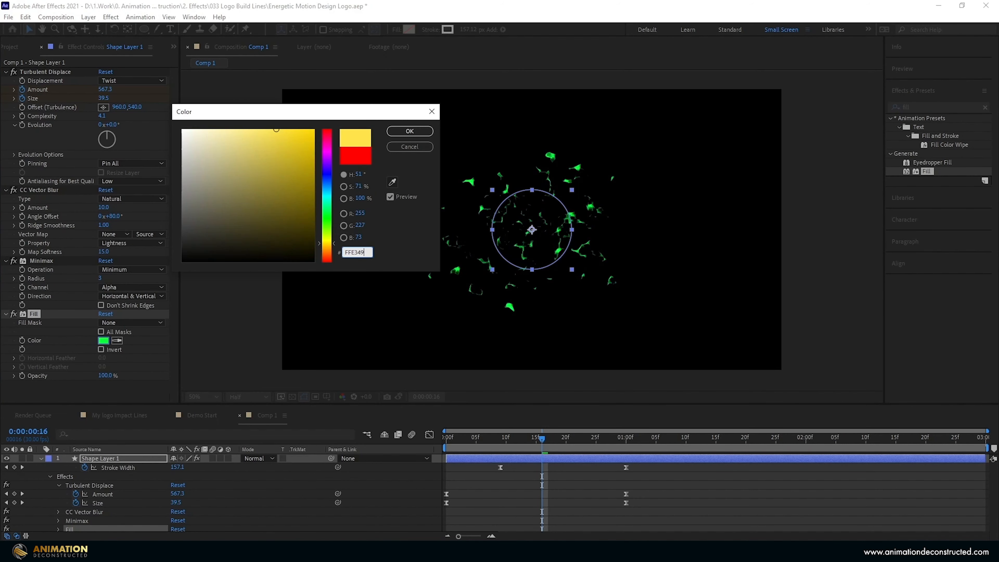
click(409, 131)
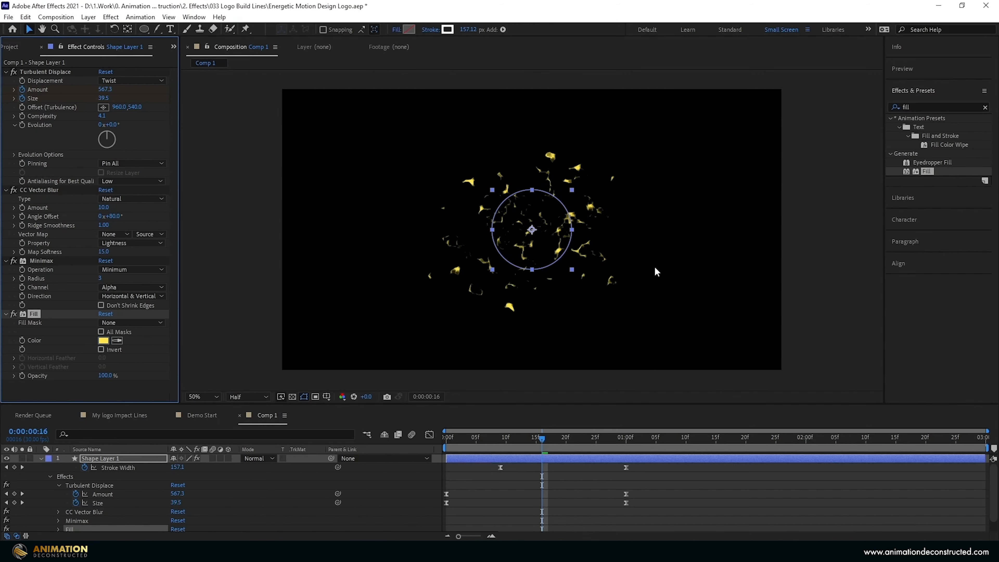
drag(490, 437, 381, 446)
key(space)
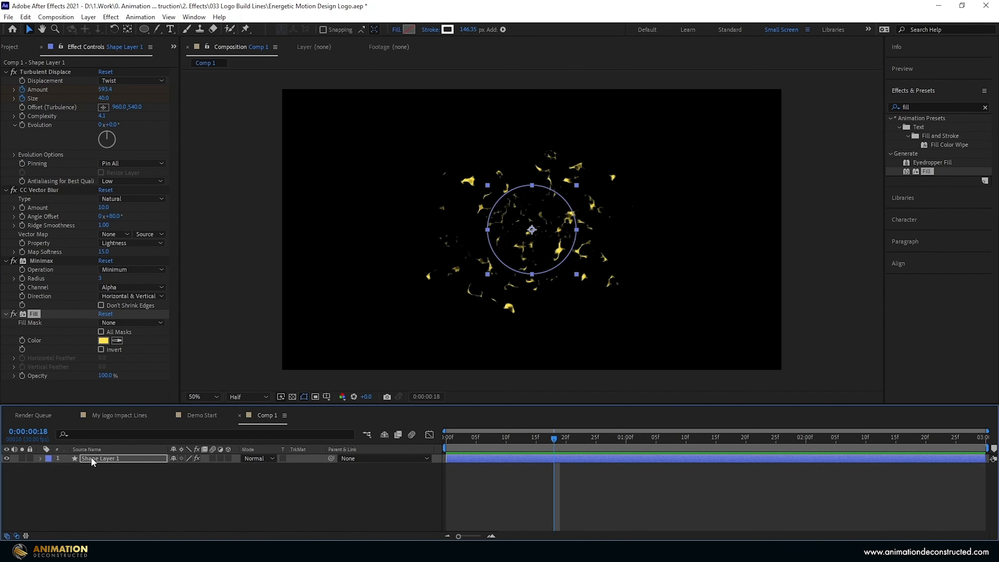
click(91, 458)
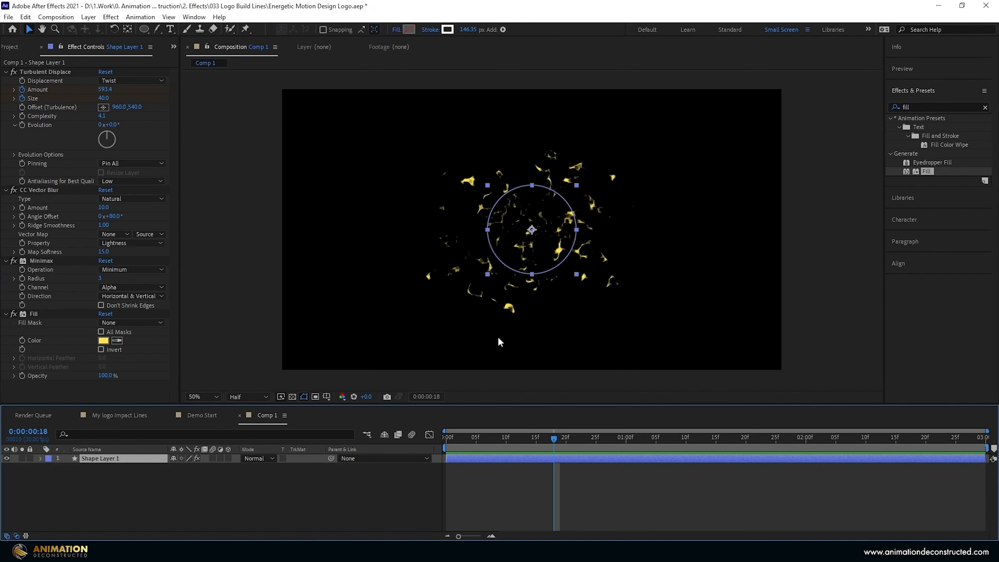
Duplicate the layer, offset it a few frames later, and give it a red fill with Random Seed 230.
key(ctrl+d)
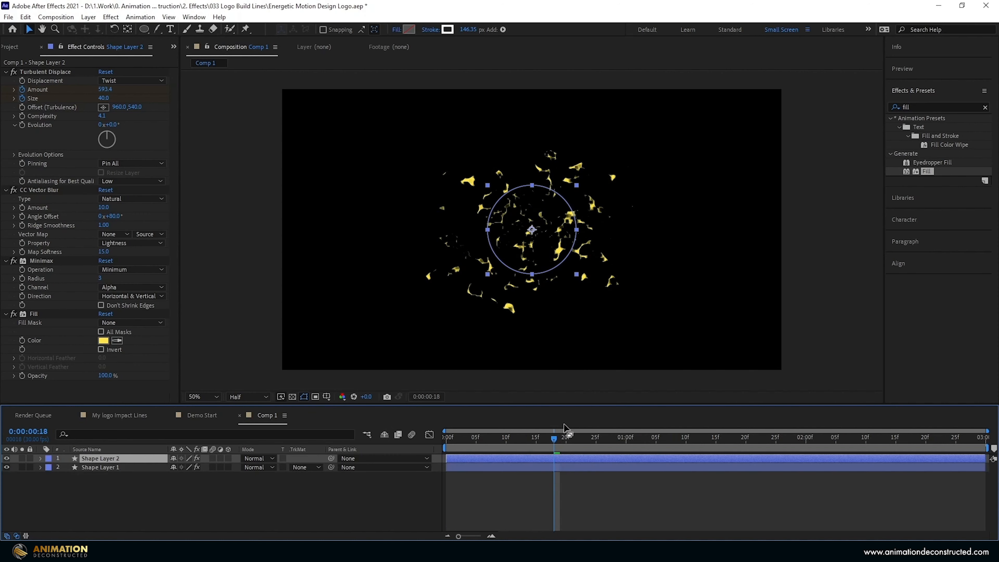
drag(457, 457, 475, 458)
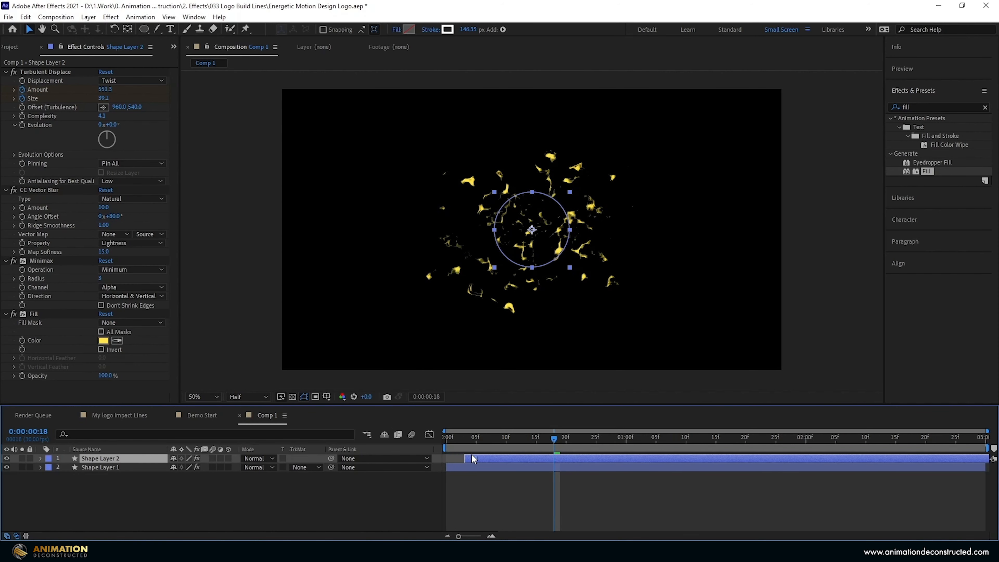
click(103, 340)
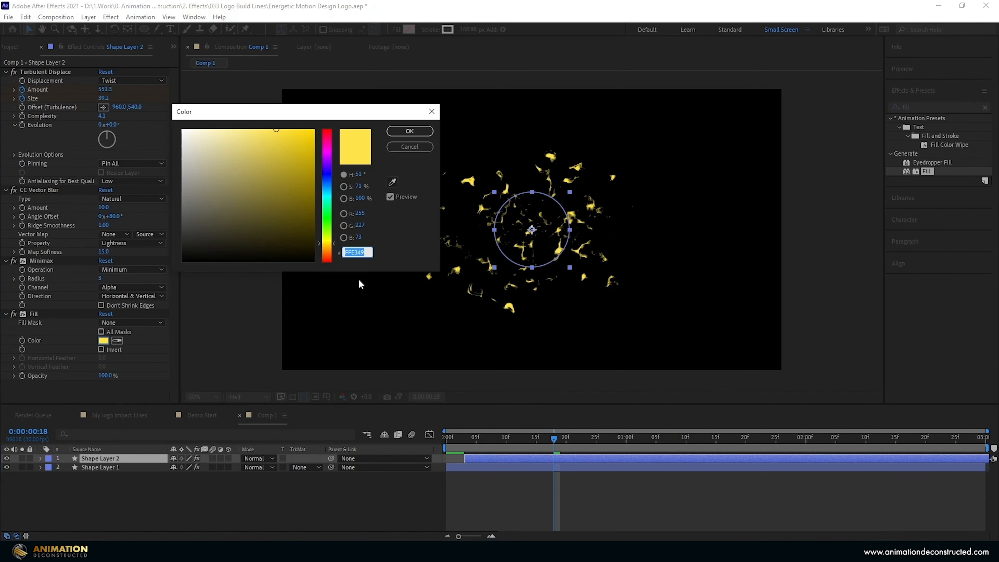
text(FF)
text(0000)
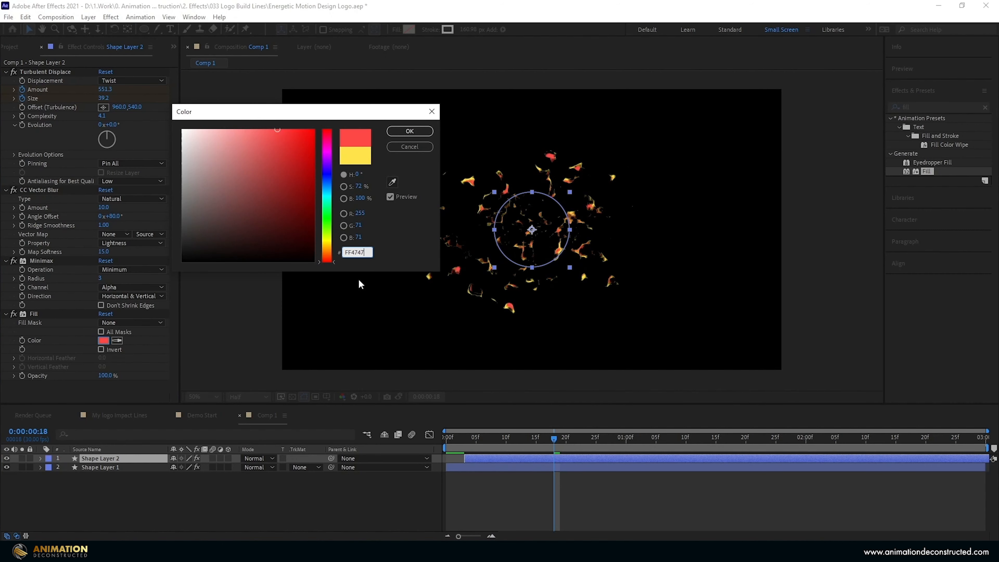
key(Return)
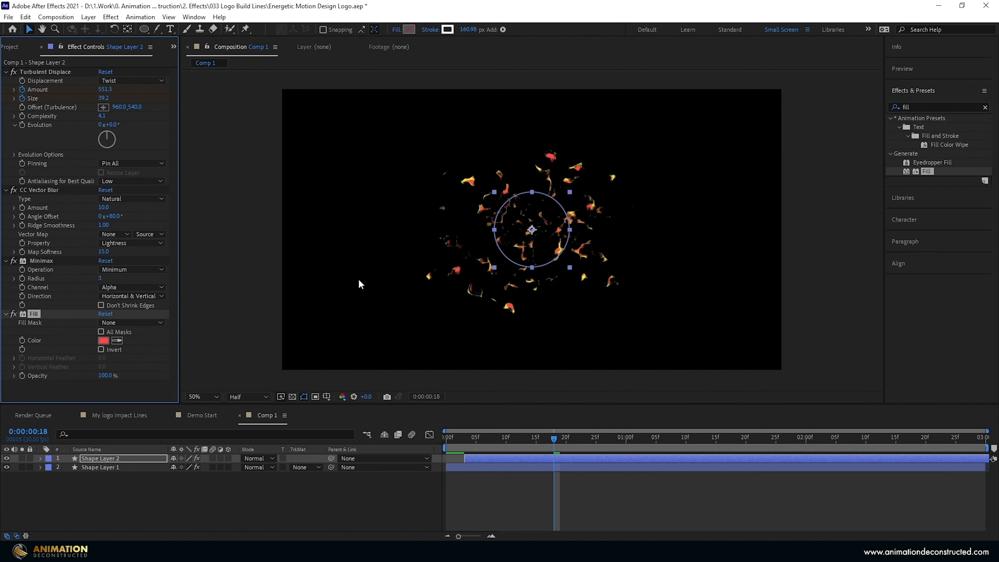
click(14, 155)
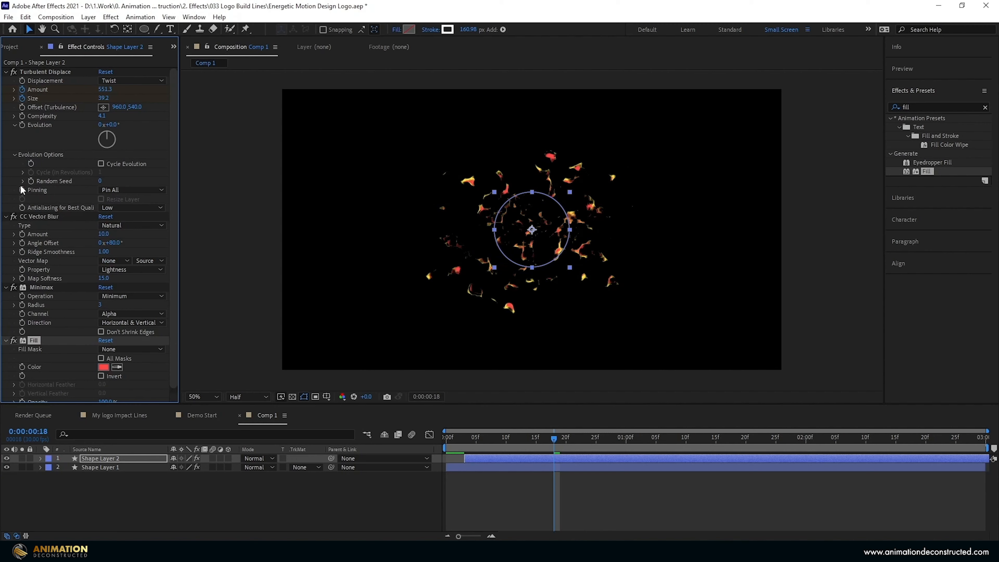
click(100, 181)
text(230)
key(Return)
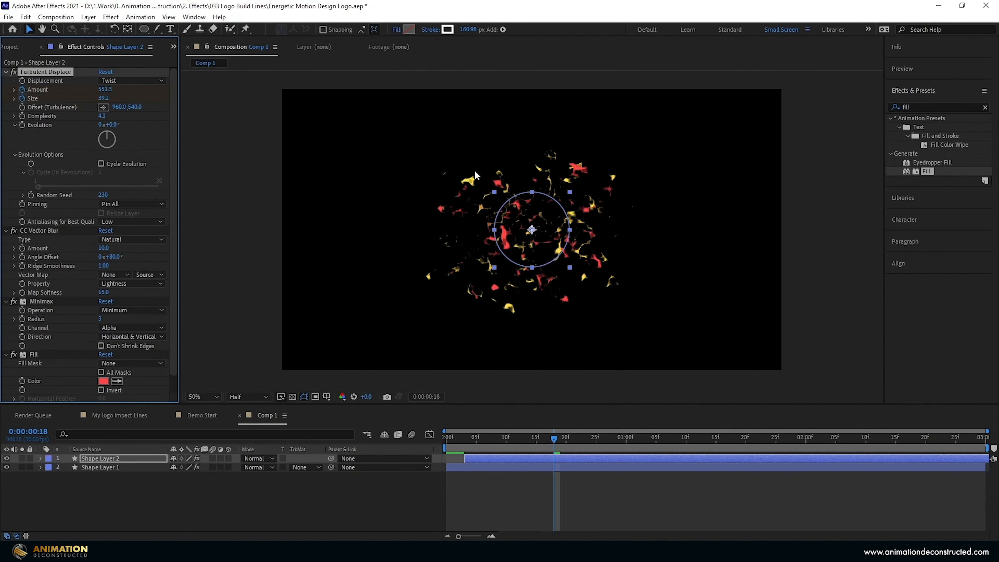
Duplicate again, offset it later, and give it fill 41BAFF with Random Seed 460.
key(ctrl+d)
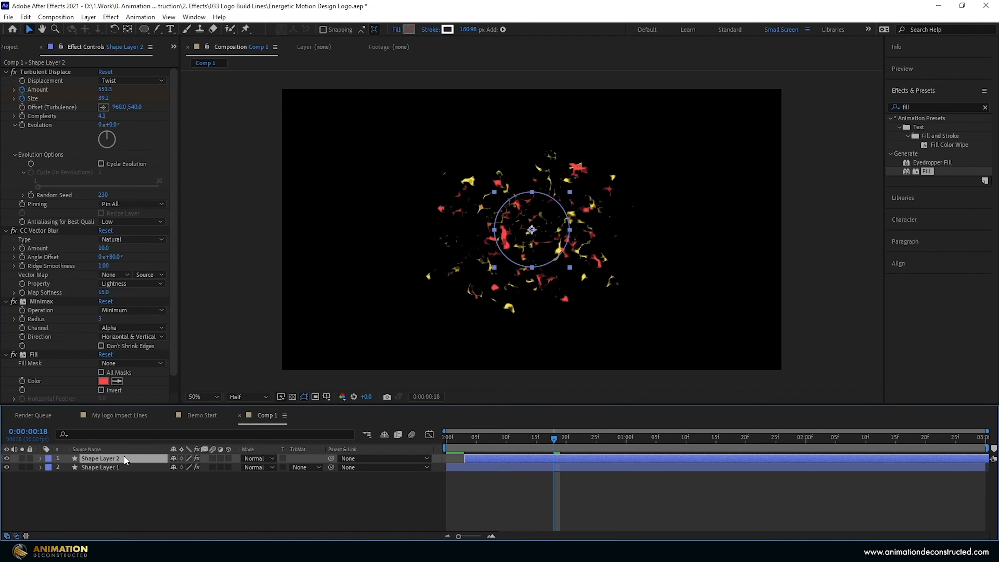
drag(474, 460, 491, 459)
click(103, 341)
text(41)
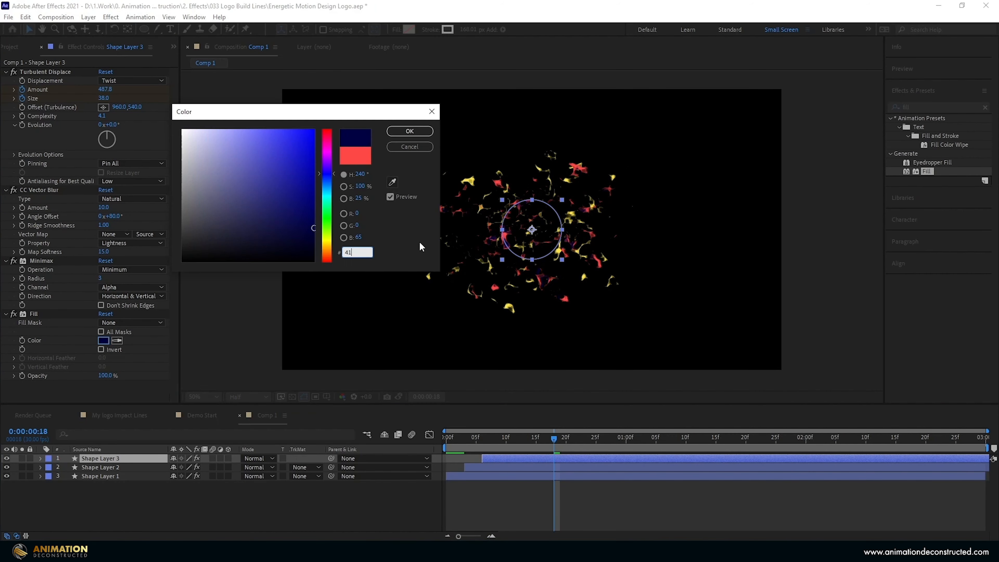
text(BAFF)
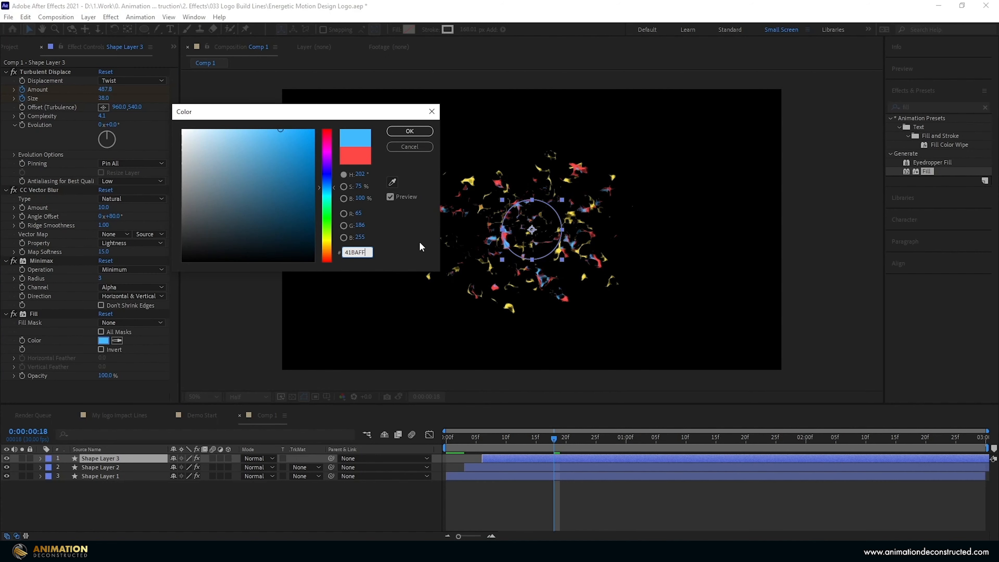
key(Return)
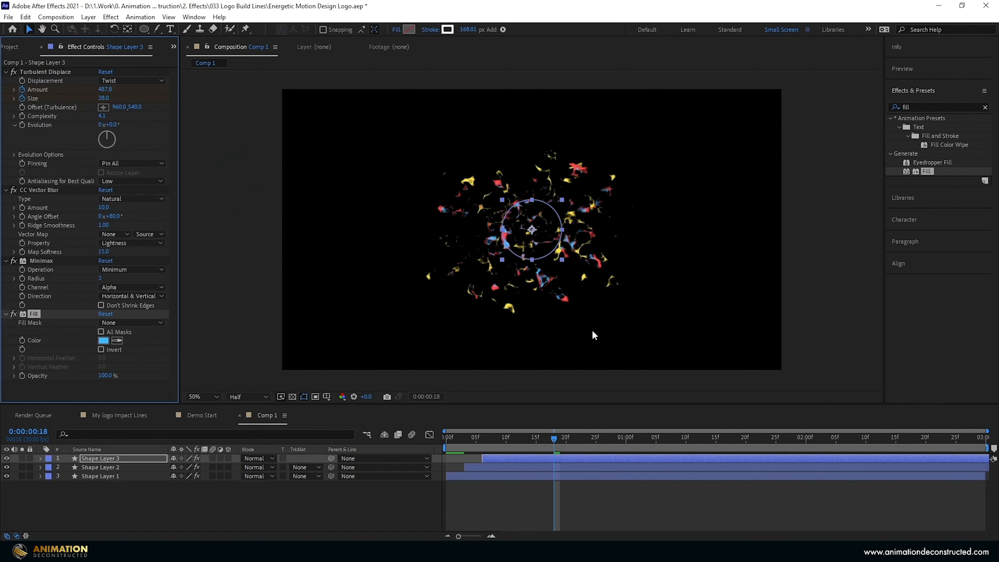
click(14, 154)
click(105, 181)
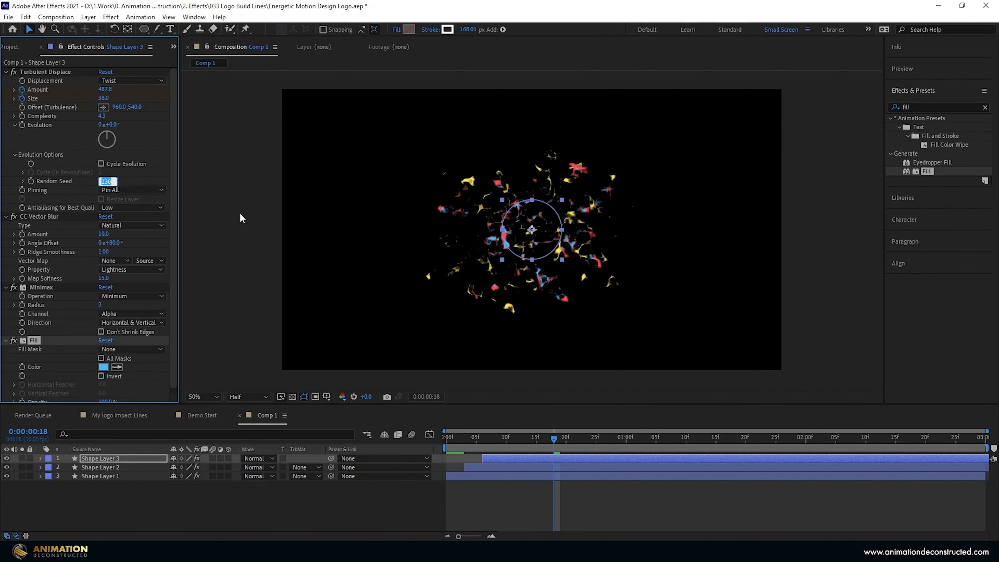
text(460)
key(Return)
Set all three shape layers' blending mode to Add.
shift+click(107, 473)
click(255, 458)
click(296, 194)
Add an adjustment layer above the shape layers and apply Turbulent Displace to it.
key(space)
right_click(109, 509)
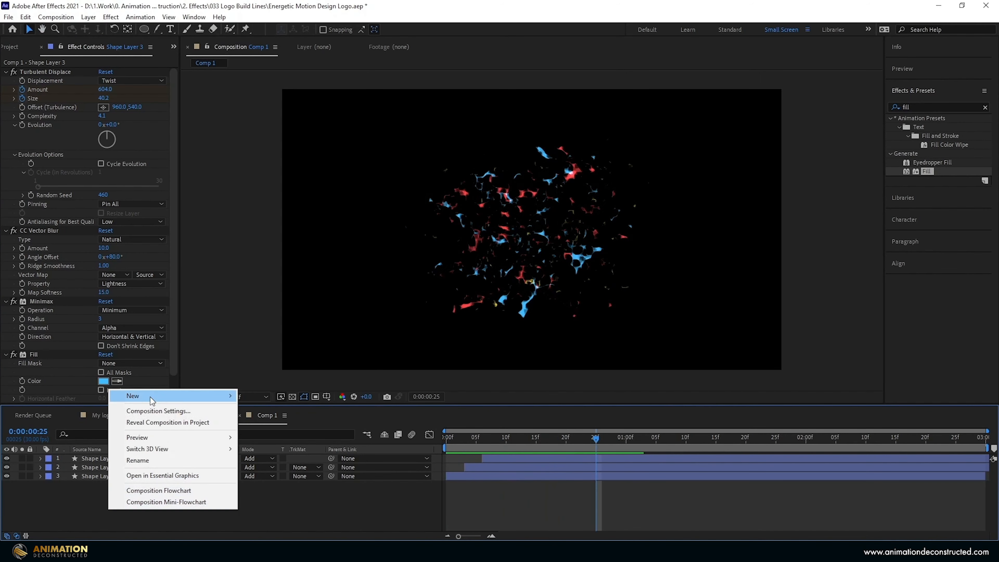
mouse_move(152, 399)
click(295, 480)
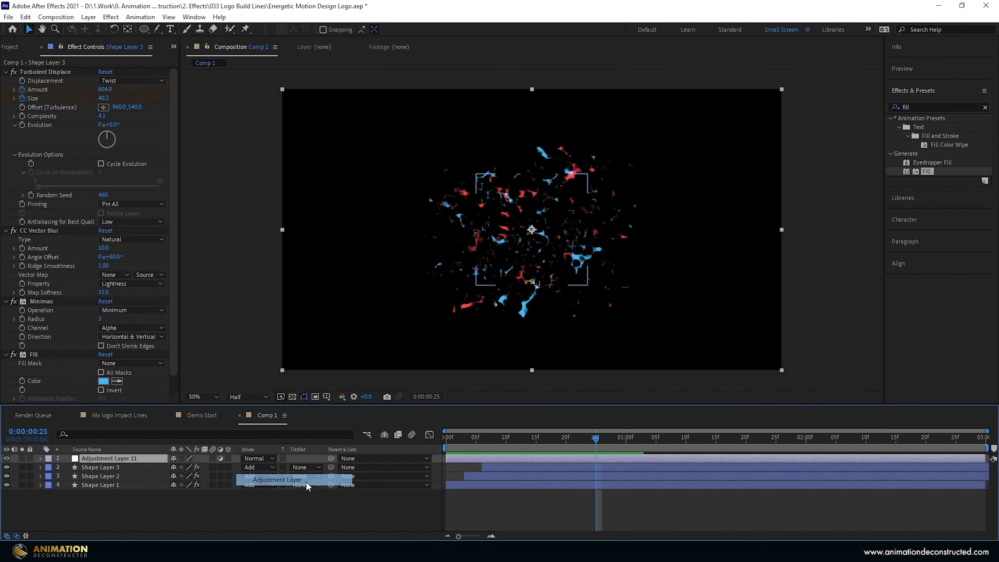
click(904, 107)
text(turb)
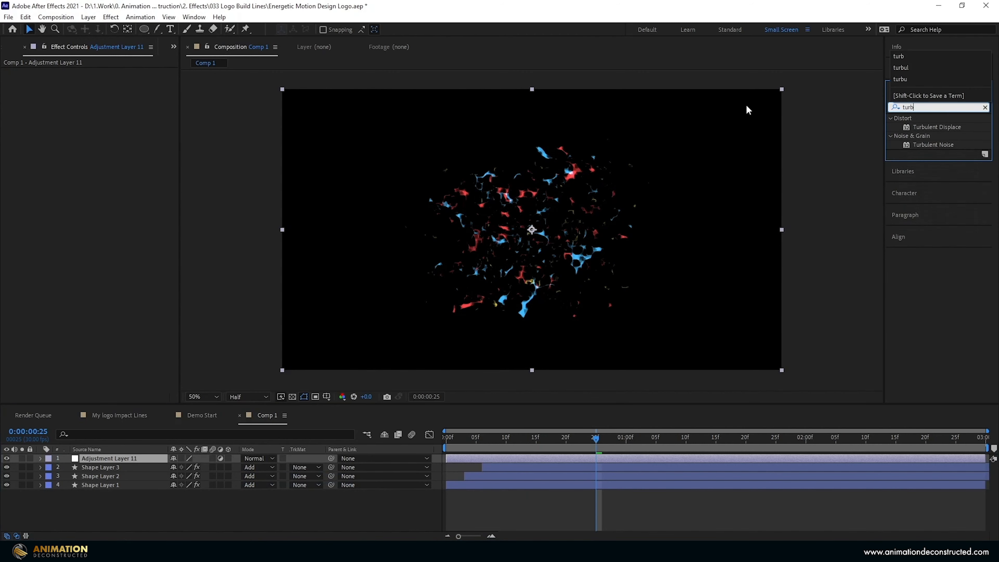
double_click(935, 126)
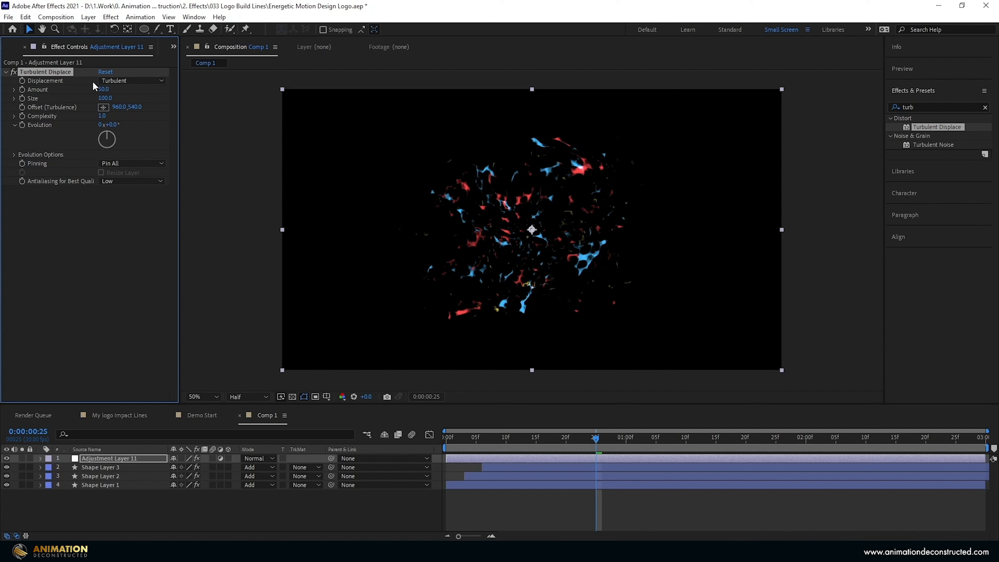
Set Turbulent Displace Amount to 127, Size to 7 and Antialiasing to High.
click(104, 89)
text(127)
key(Return)
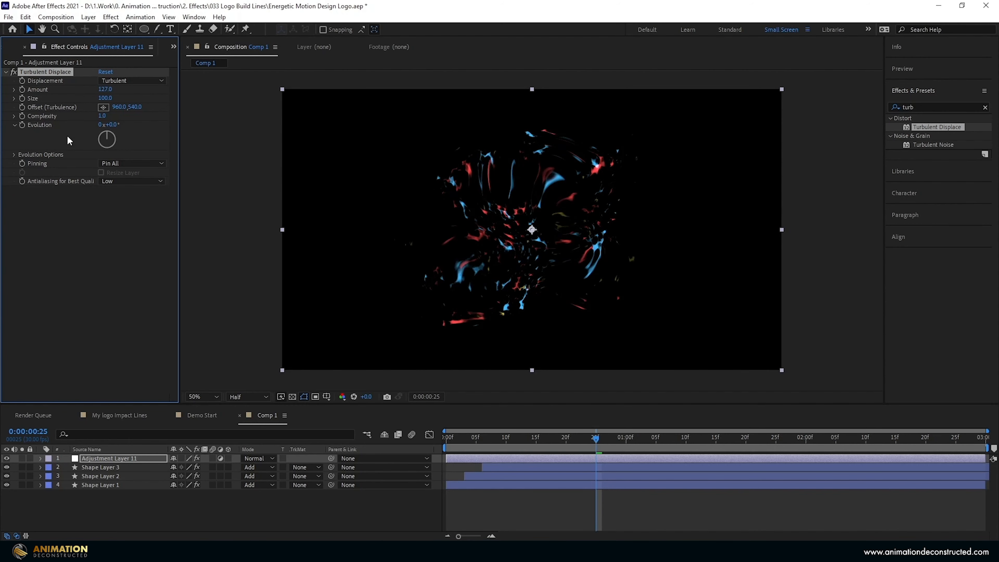
click(103, 99)
text(7)
key(Return)
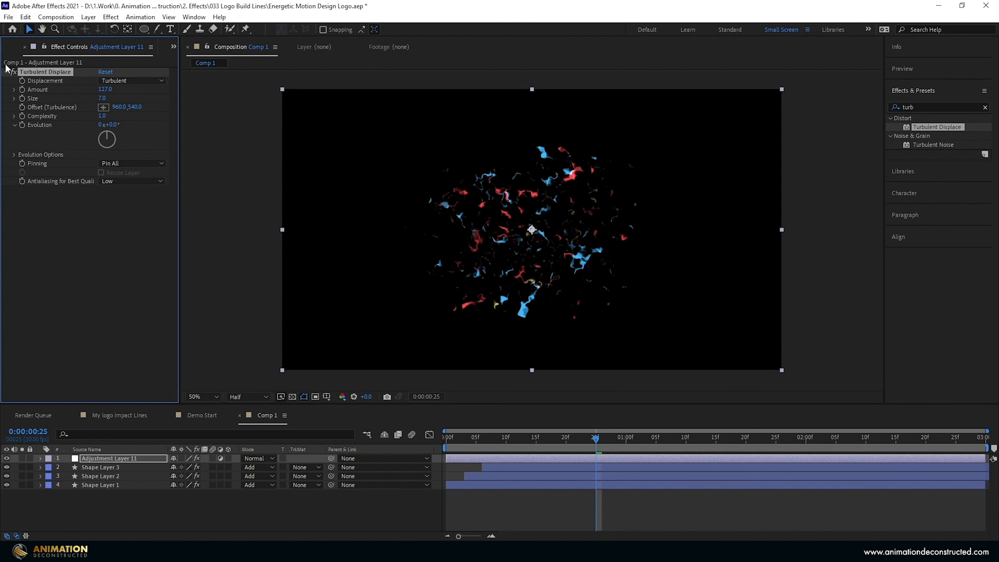
click(132, 181)
click(122, 204)
click(946, 106)
Apply Radial Blur to the adjustment layer with Type Zoom and High antialiasing.
text(ra)
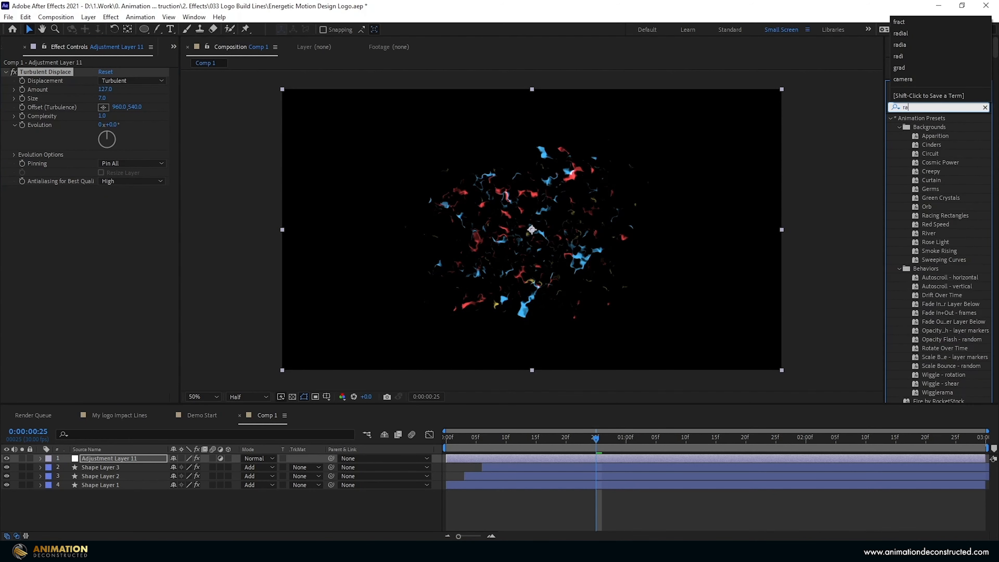
text(dial)
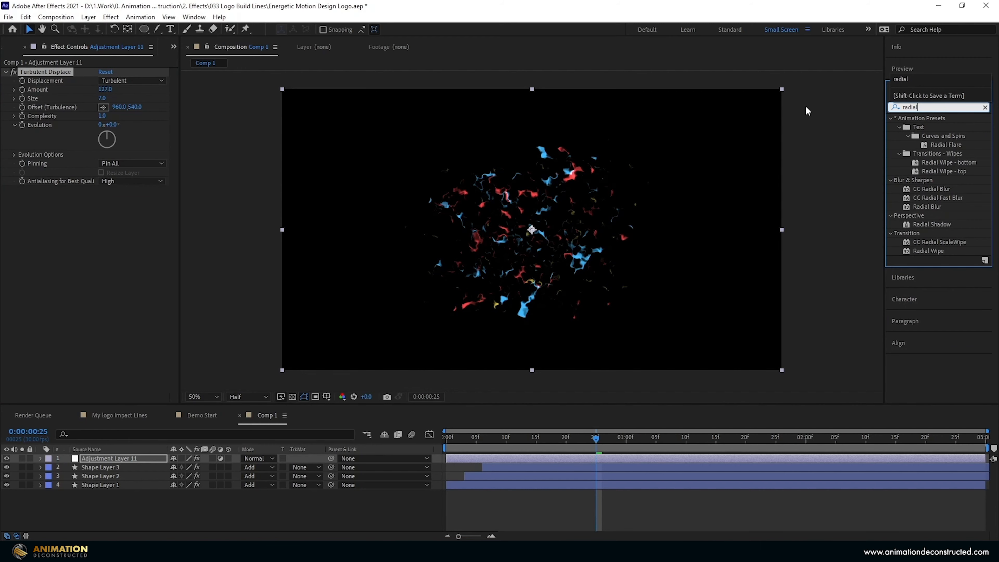
click(922, 206)
click(936, 206)
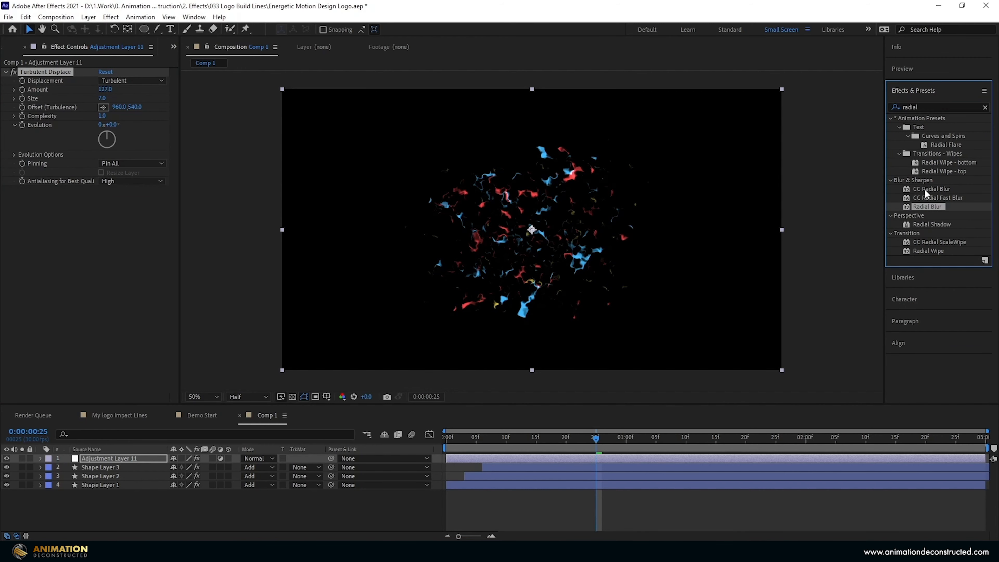
double_click(926, 207)
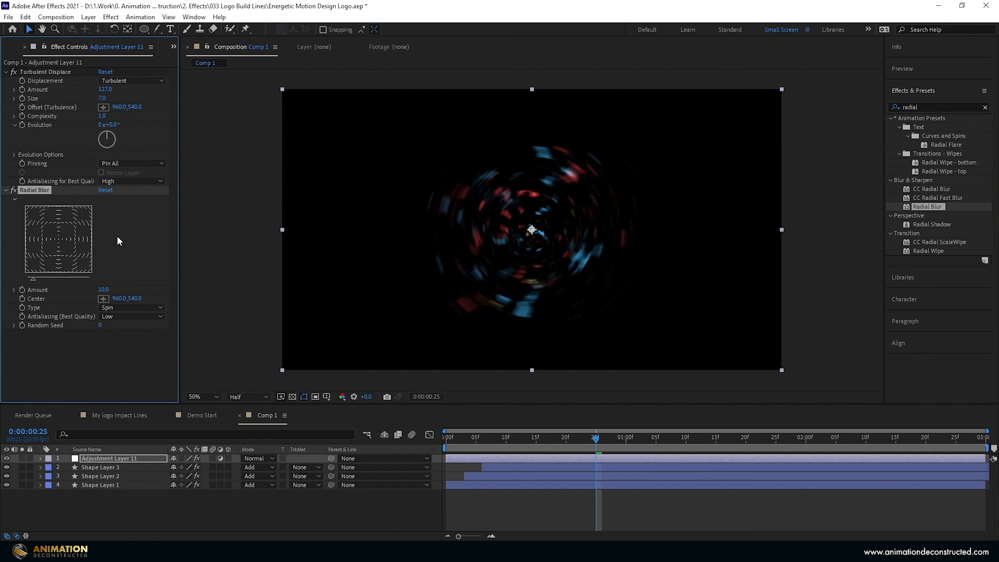
click(131, 310)
click(130, 327)
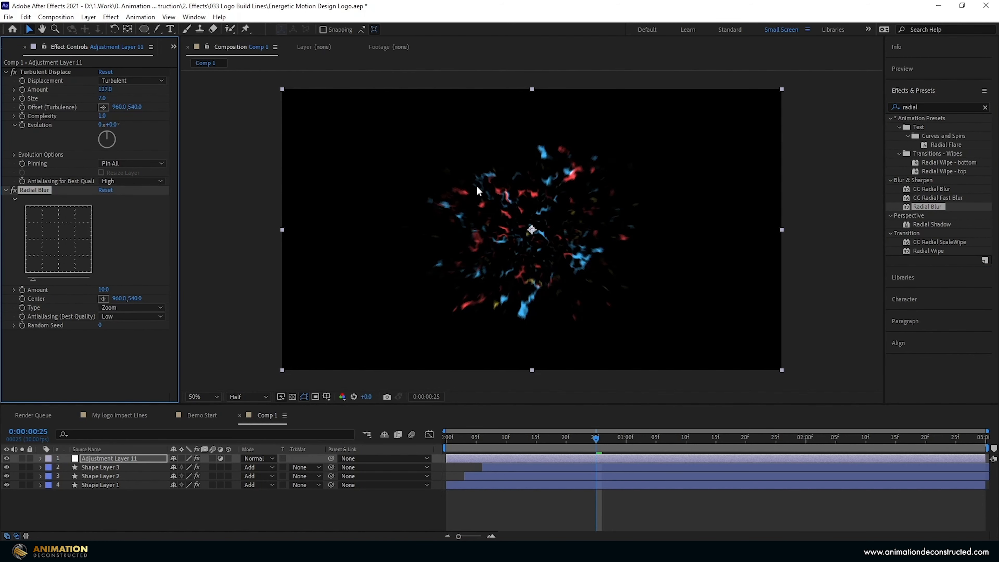
click(102, 315)
click(121, 339)
Create a new solid layer named 'Texture'.
right_click(92, 510)
mouse_move(197, 393)
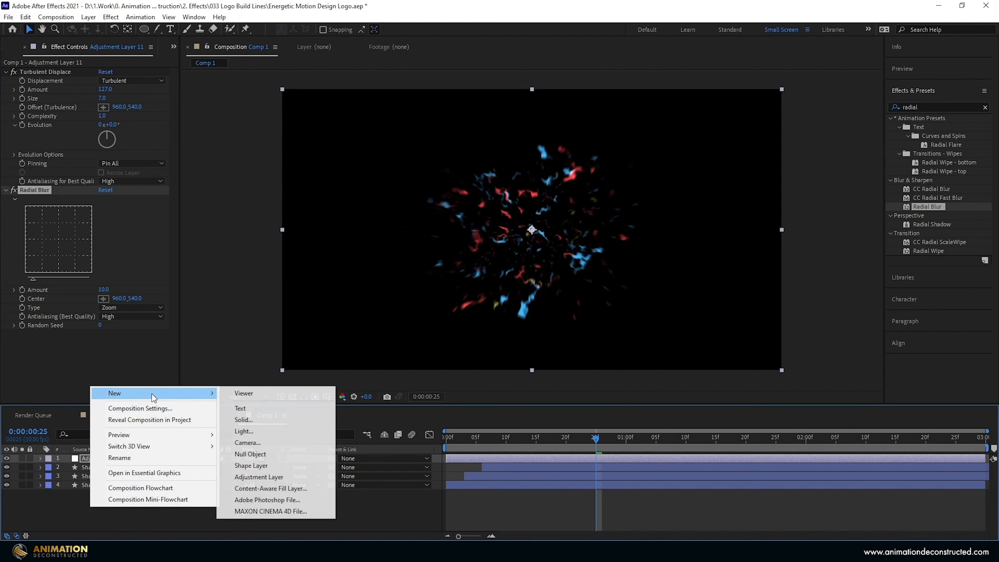
click(259, 419)
text(Texture)
key(Return)
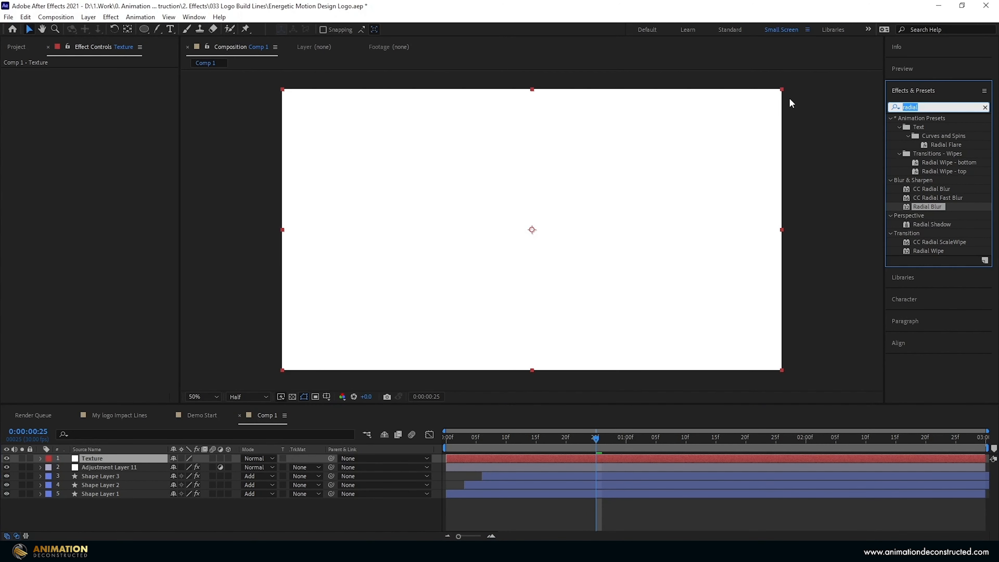
Apply Fractal Noise to Texture with Contrast 270, Brightness 10 and Complexity 4.3.
text(fract)
double_click(935, 189)
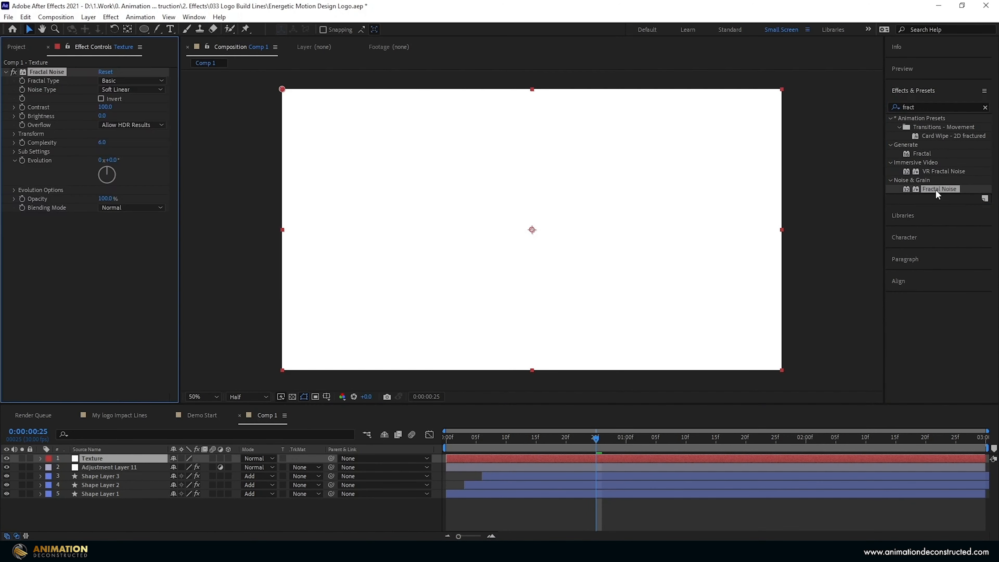
click(103, 107)
text(270)
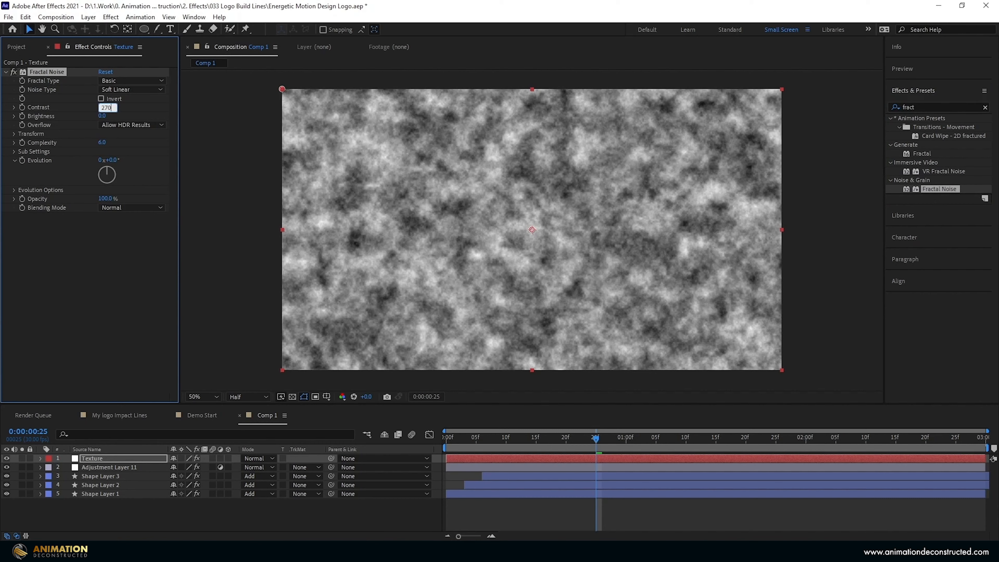
key(Tab)
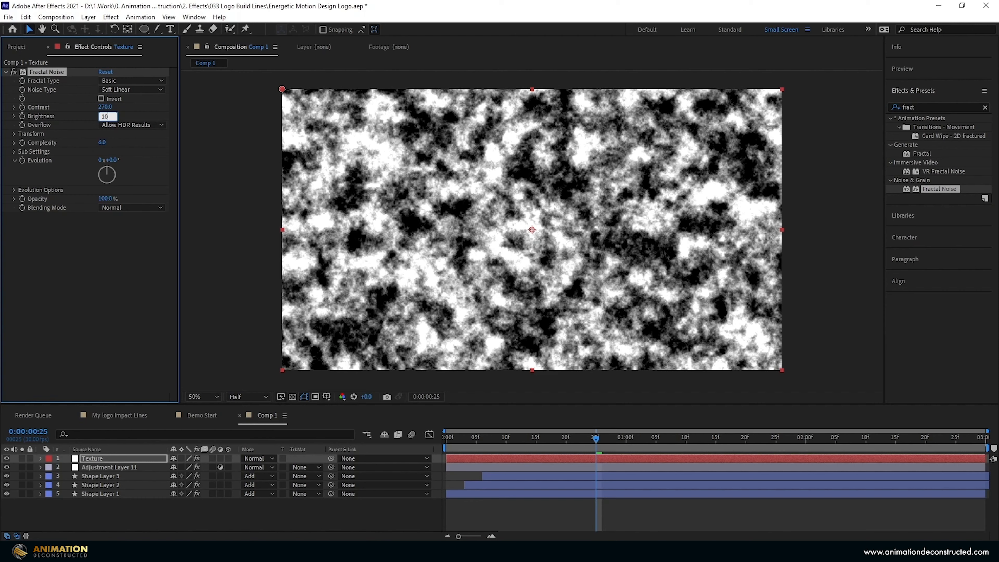
key(Tab)
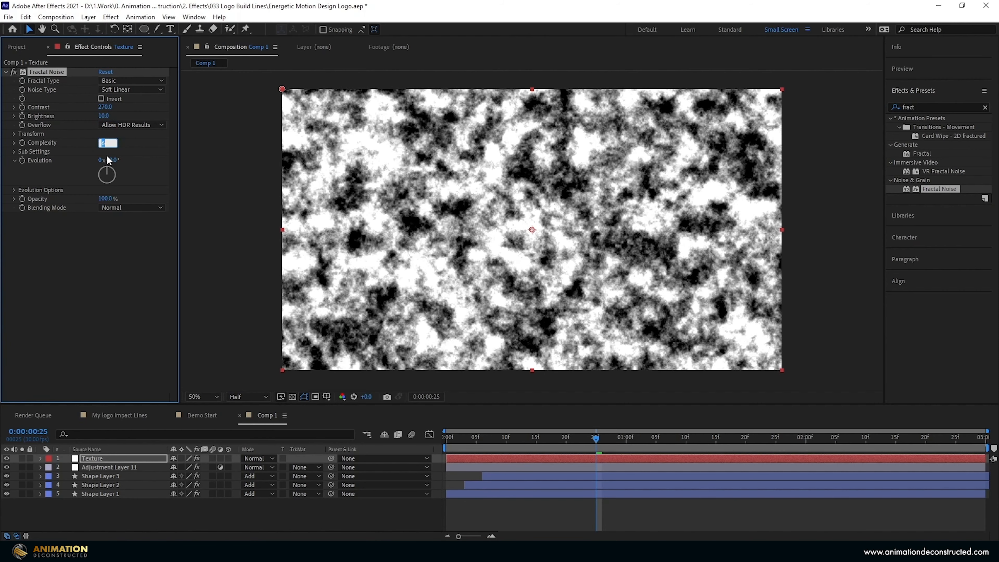
text(4.3)
key(Return)
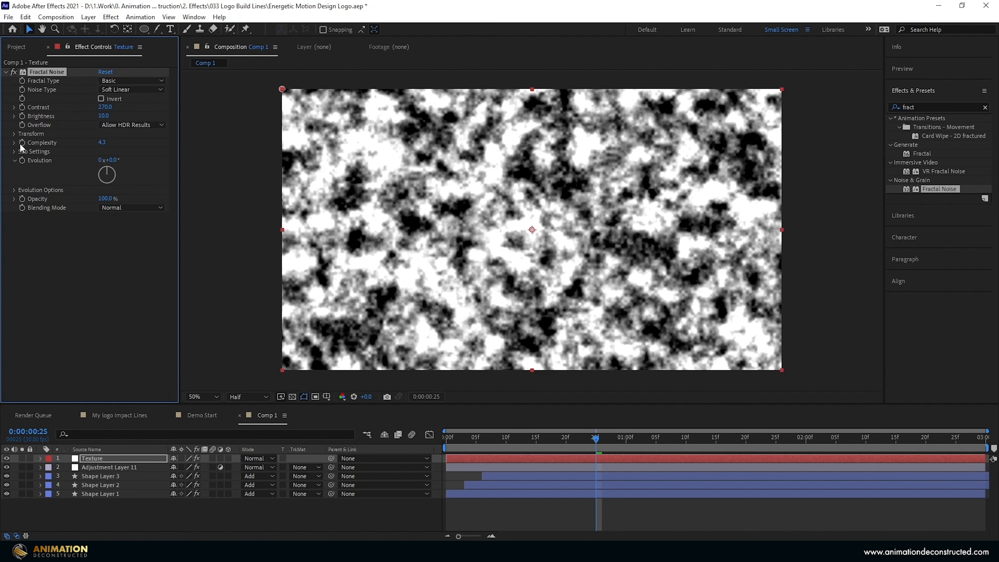
Set the Fractal Noise transform Scale to 40.
click(13, 134)
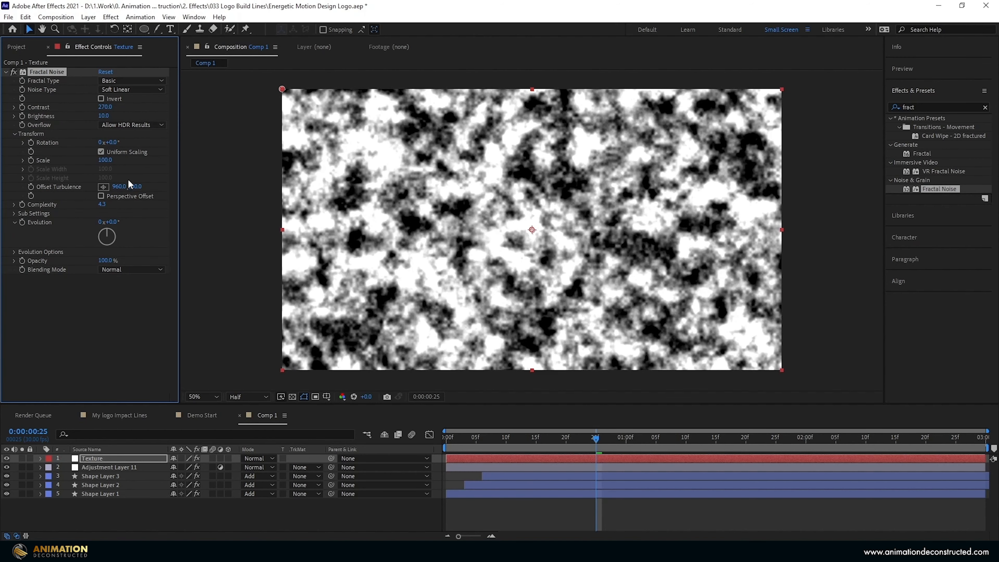
click(105, 160)
text(49)
key(Return)
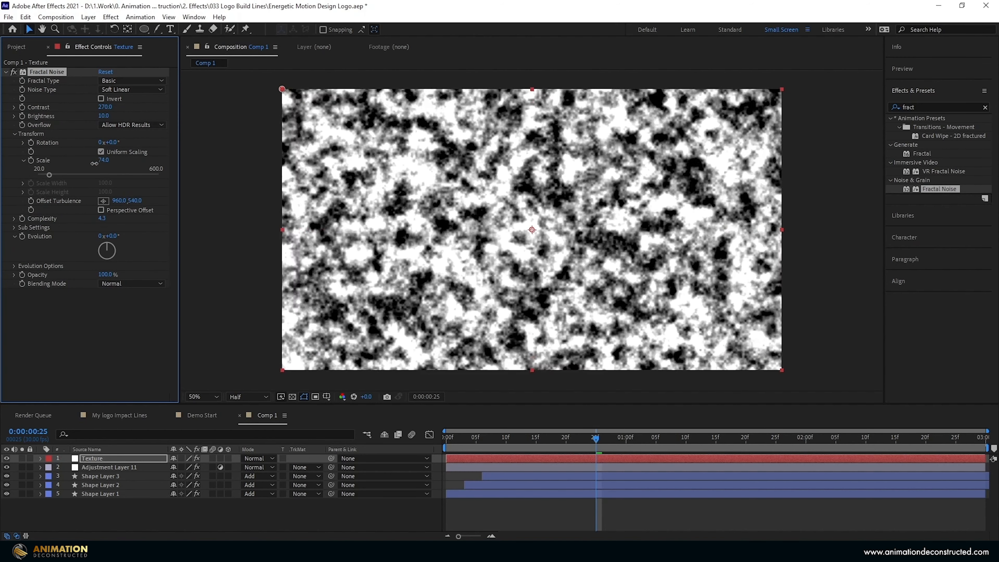
key(Return)
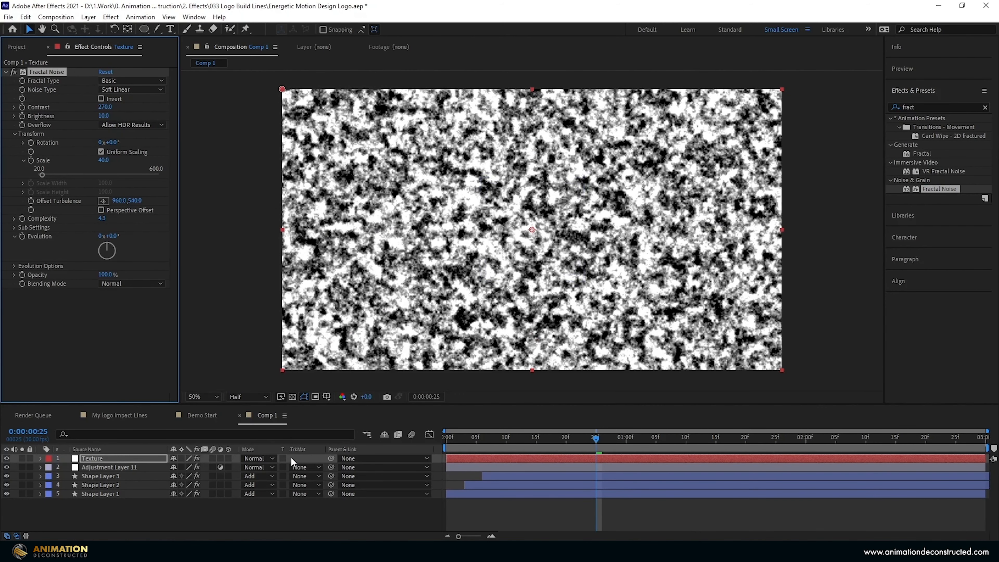
Set the Texture layer to Stencil Luma mode and toggle it to compare the look.
click(266, 458)
click(308, 488)
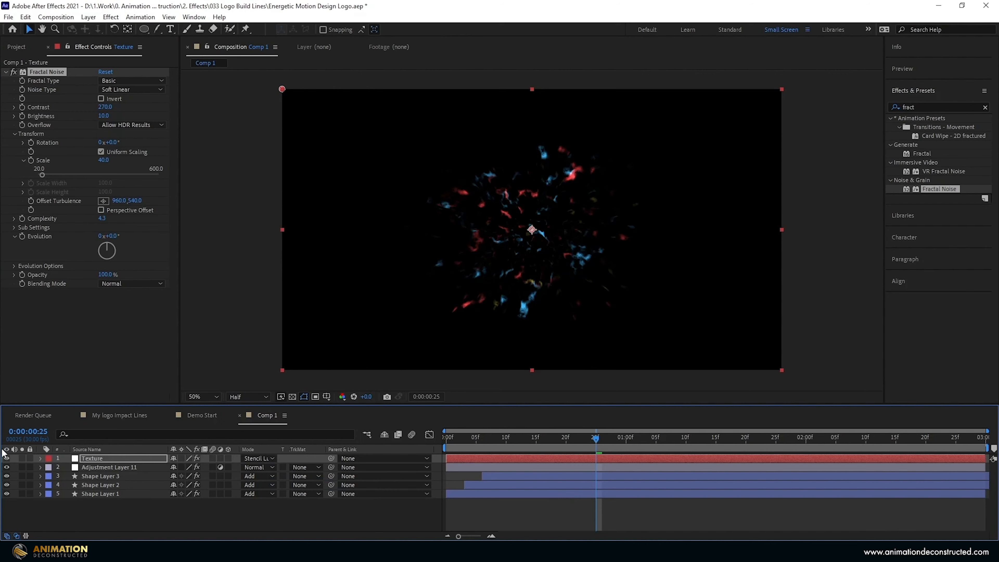
click(6, 457)
click(6, 458)
click(6, 457)
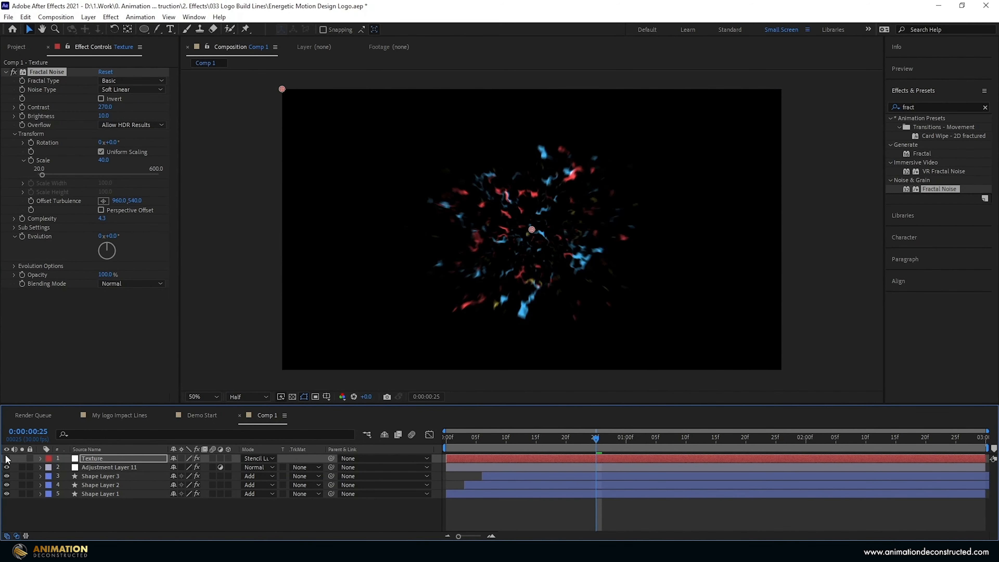
click(6, 458)
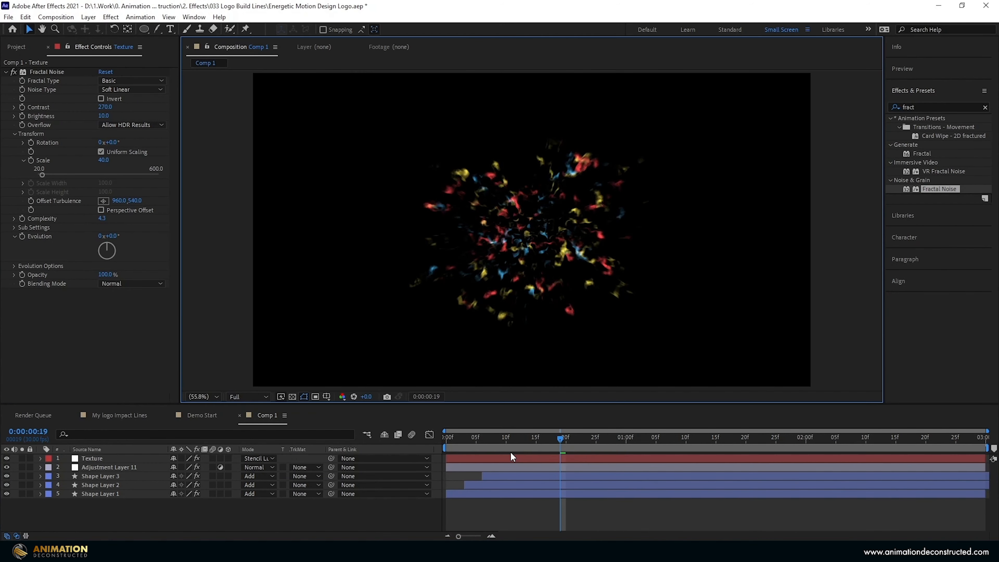
drag(503, 443, 420, 439)
key(space)
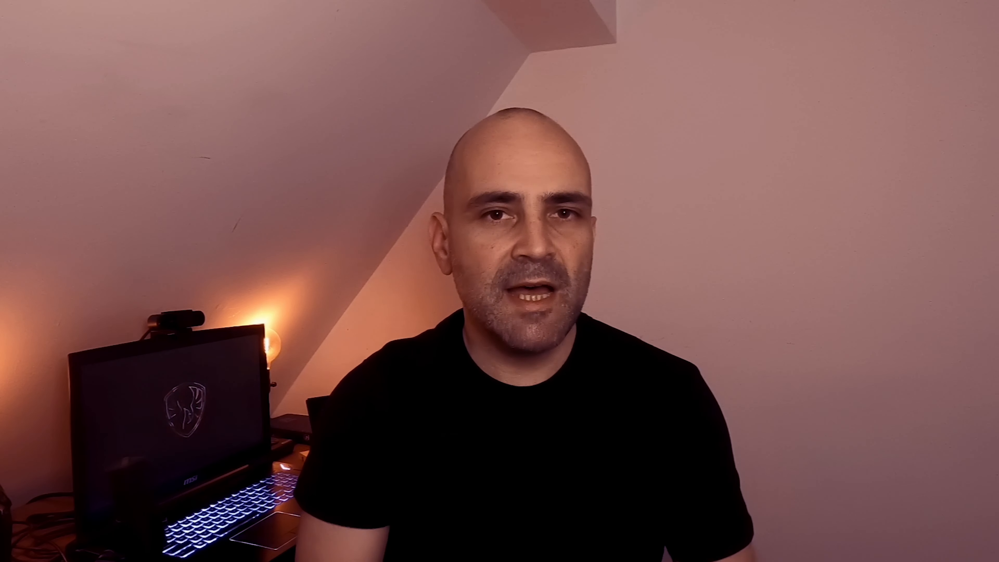
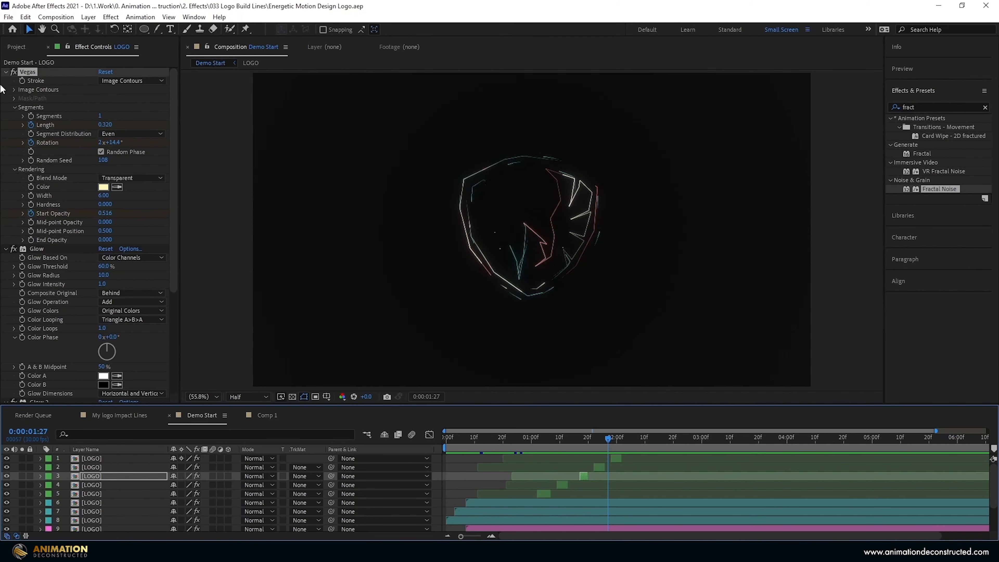
Rename Comp 1 to 'Explosion' and drop it into the Demo Start timeline.
click(16, 47)
click(64, 240)
click(27, 154)
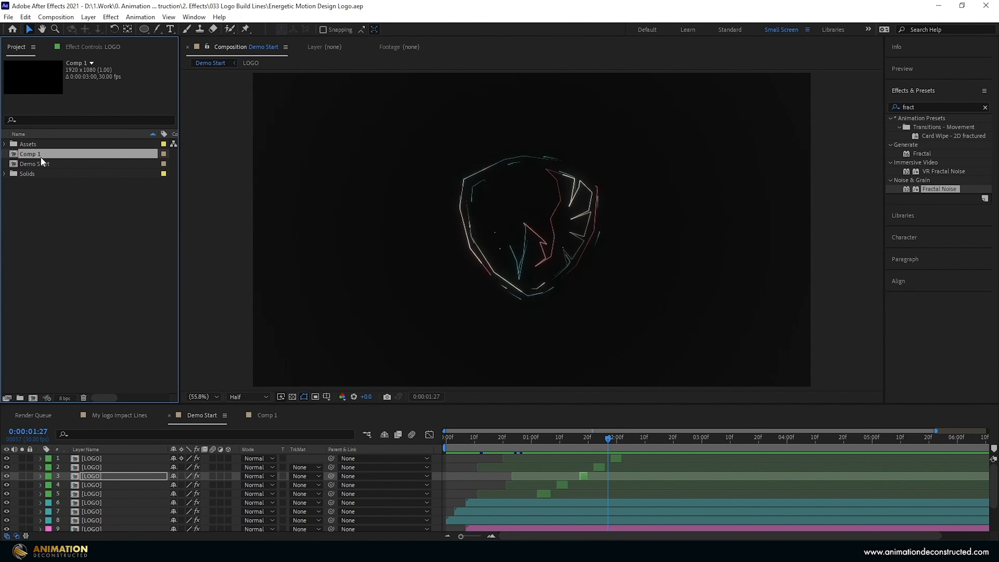
key(Return)
text(Explosion)
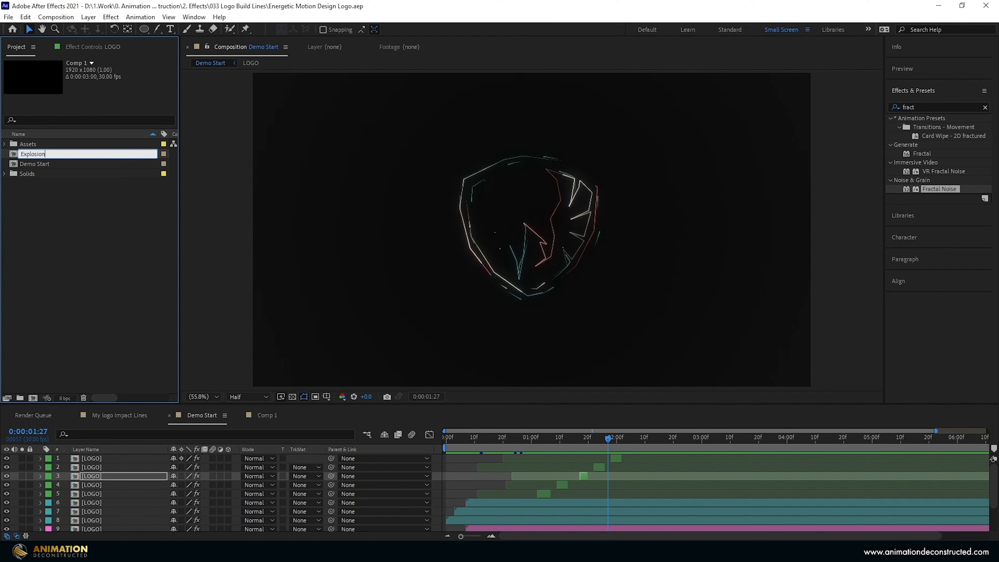
key(Return)
drag(38, 163, 140, 515)
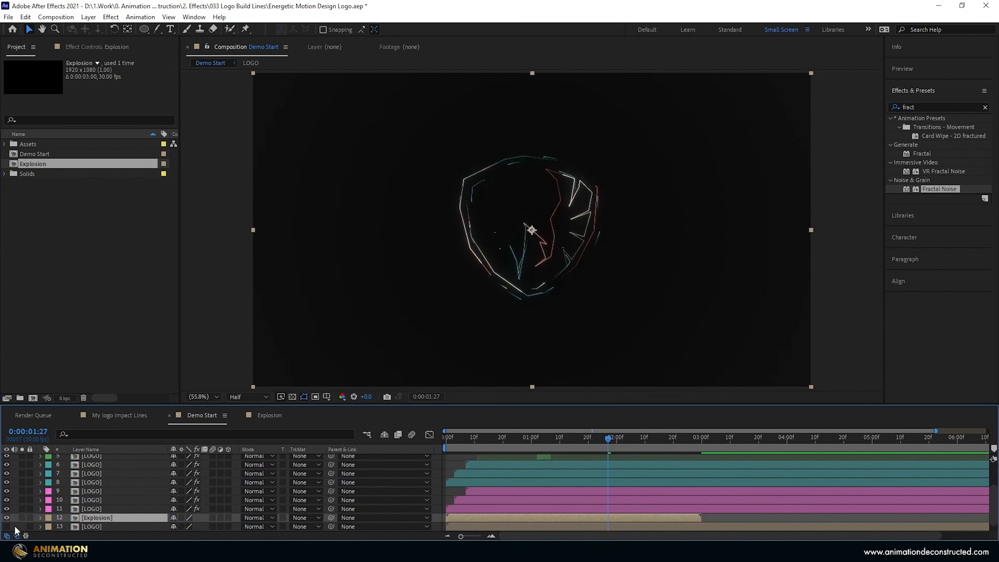
Give the Explosion layer a Blue label and make it start at 0:00:01:20.
click(48, 519)
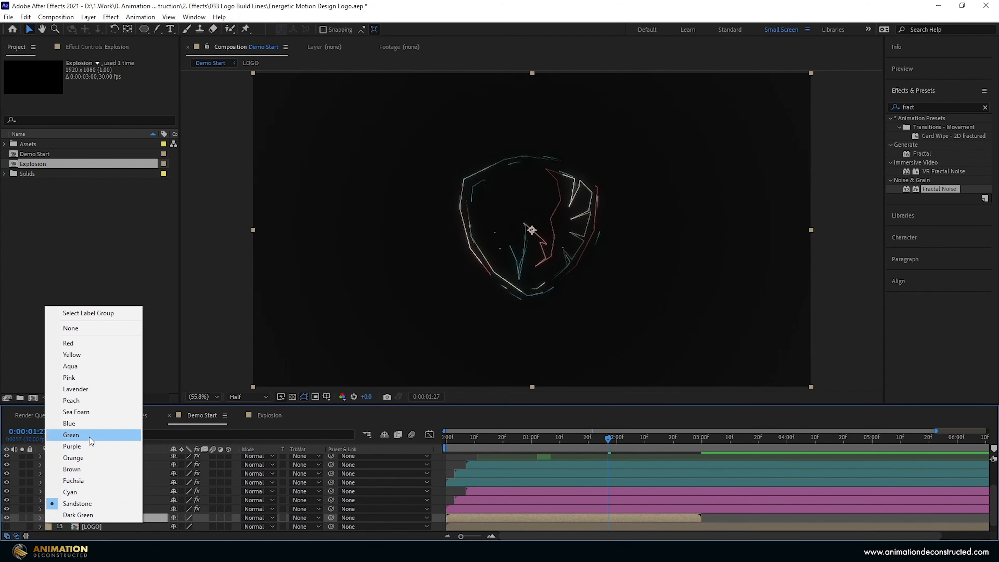
click(87, 425)
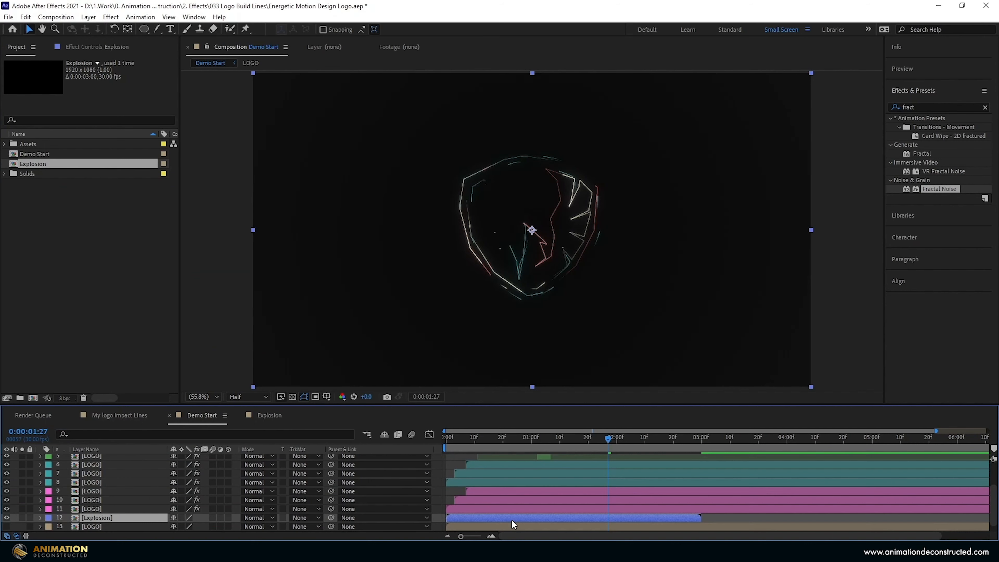
drag(609, 437, 618, 437)
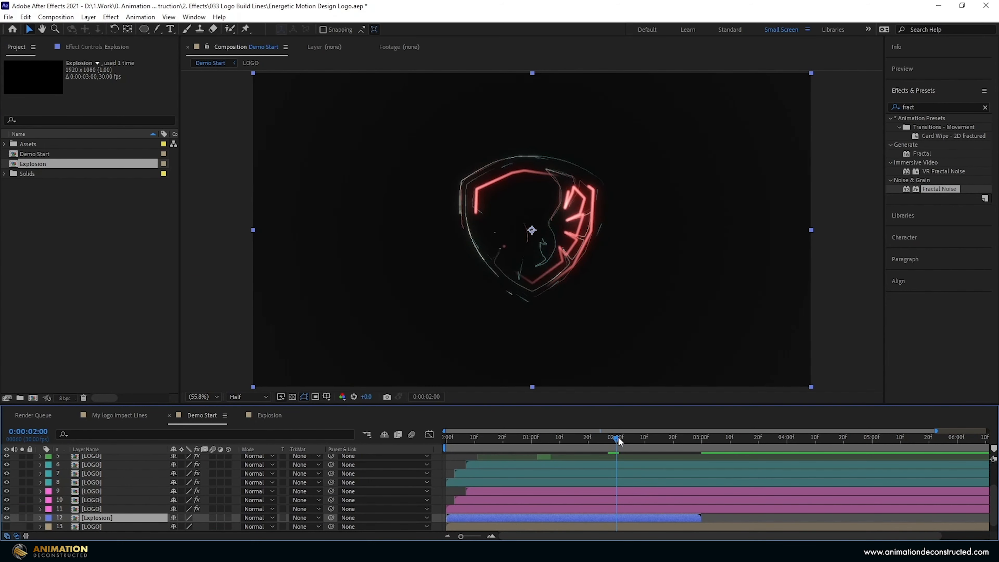
key(shift+Page_Up)
drag(447, 518, 590, 517)
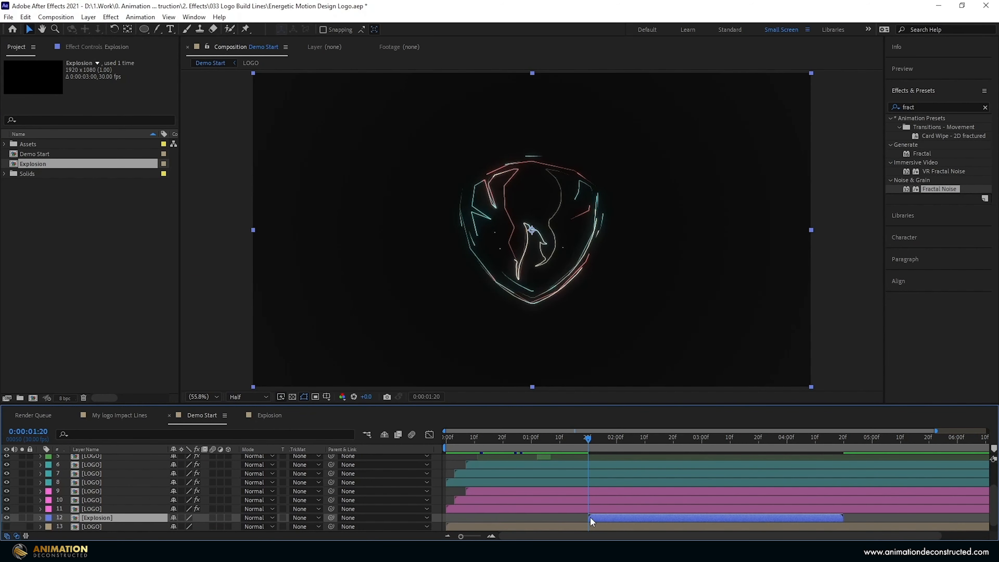
click(599, 437)
drag(599, 437, 642, 437)
key(i)
Move Explosion below the LOGO layer and show the filled white LOGO layer.
click(95, 526)
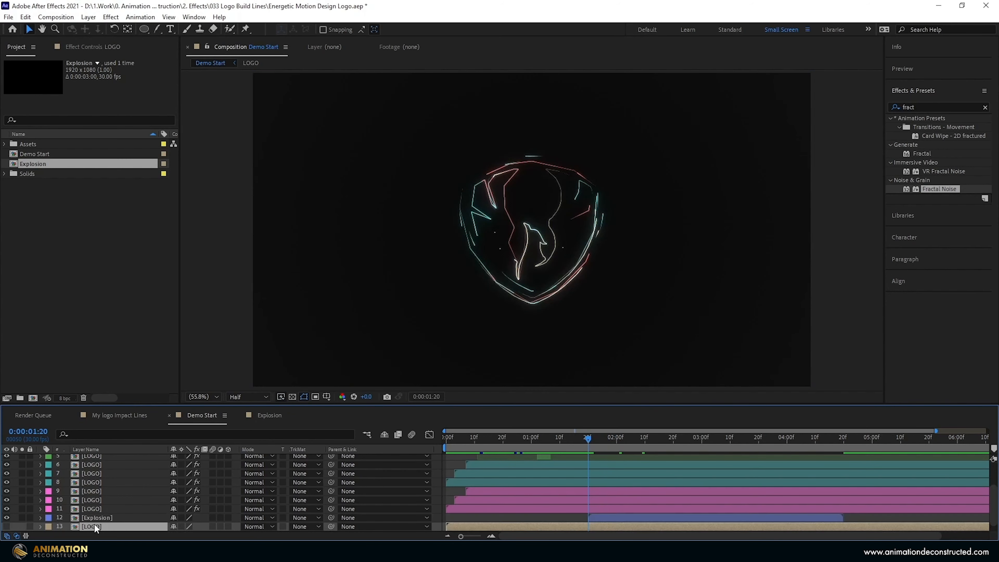
click(97, 518)
key(ctrl+[)
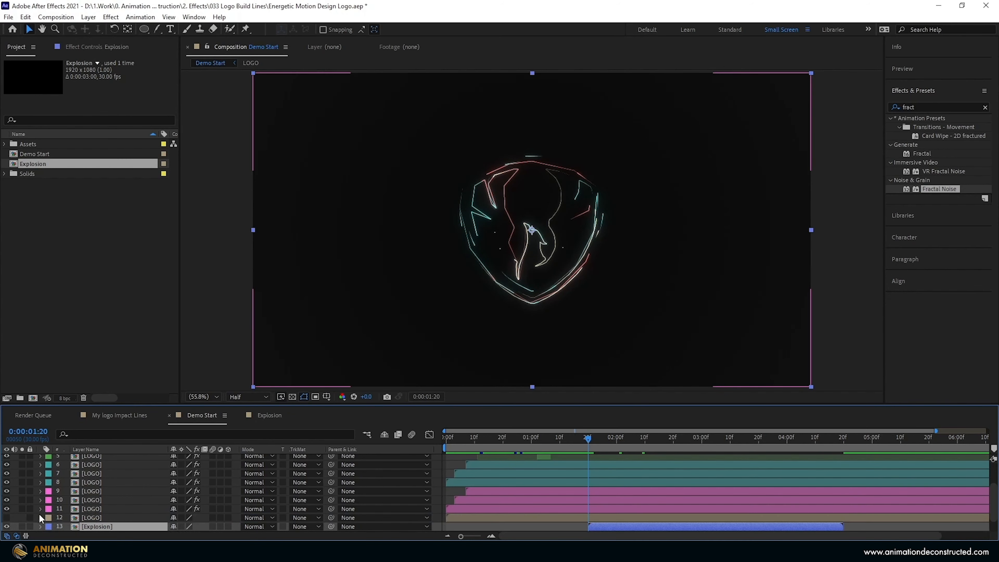
click(7, 517)
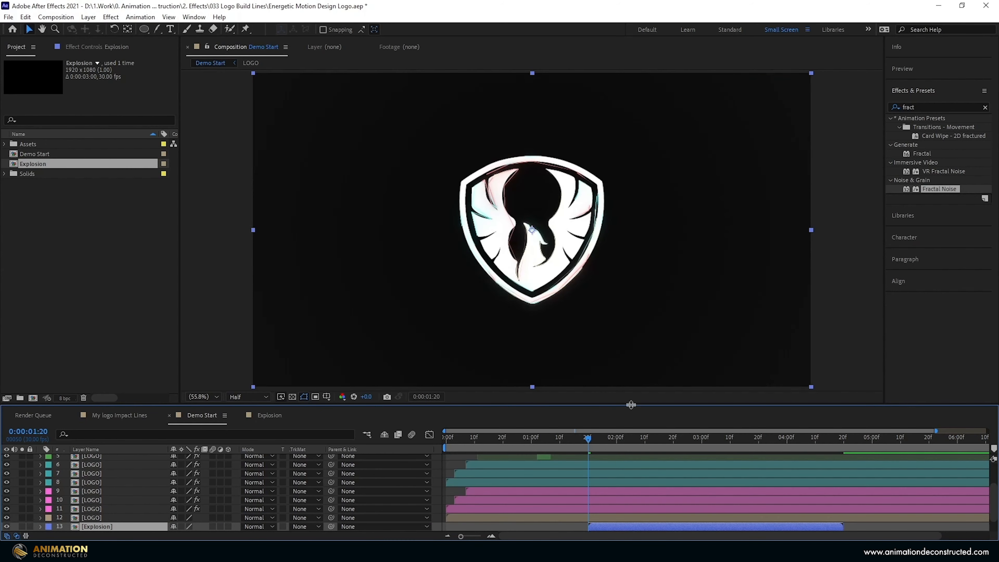
drag(586, 437, 633, 437)
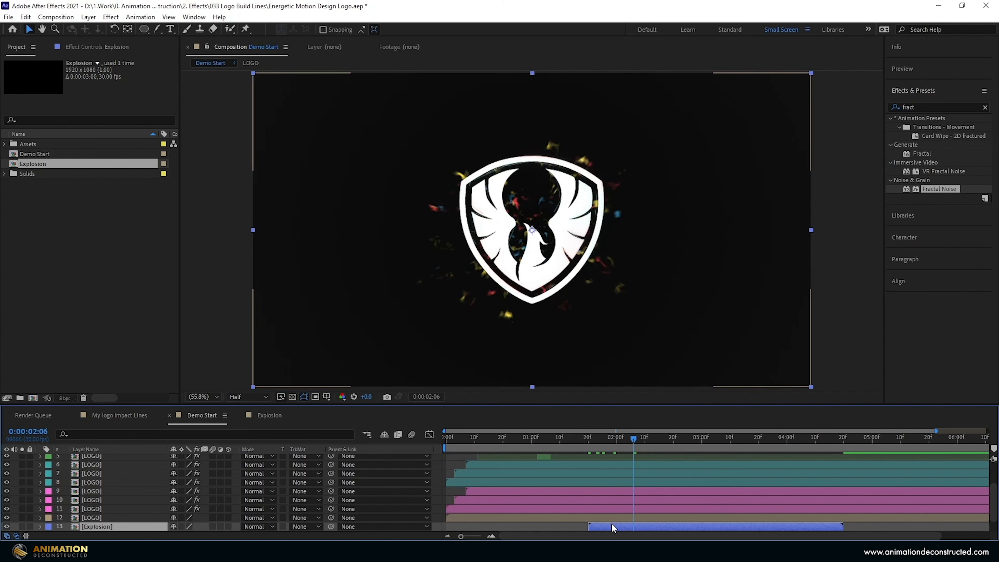
Choose the plain Pen tool for drawing masks.
click(157, 29)
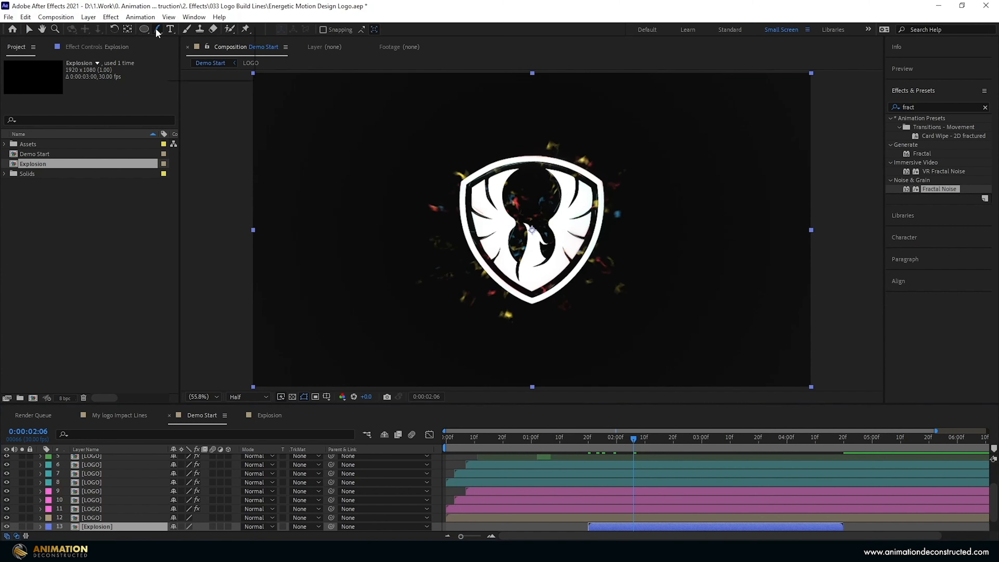
click(188, 32)
scroll(626, 498, down, 2)
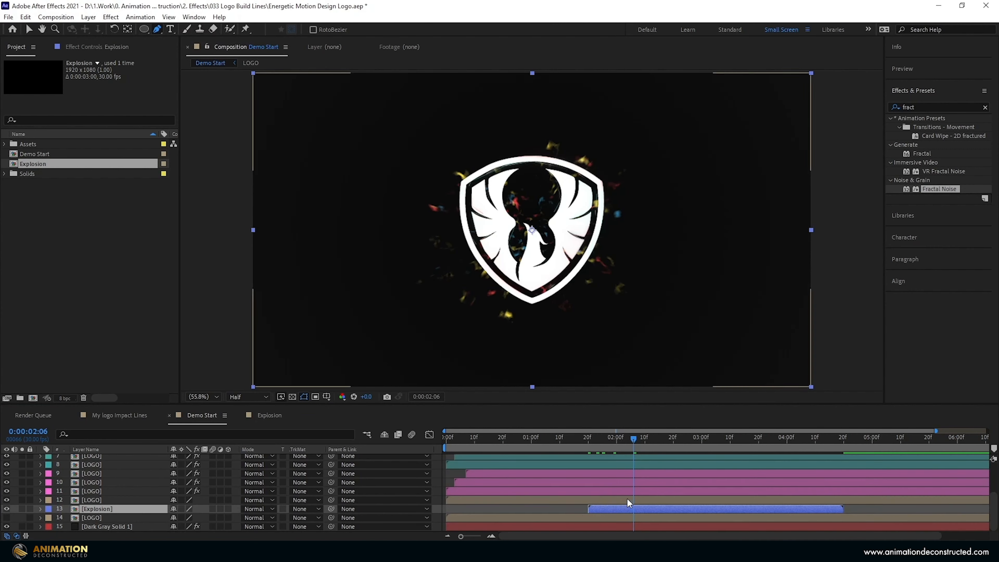
Draw a feathered shield-shaped mask around the logo on the Explosion layer.
click(462, 180)
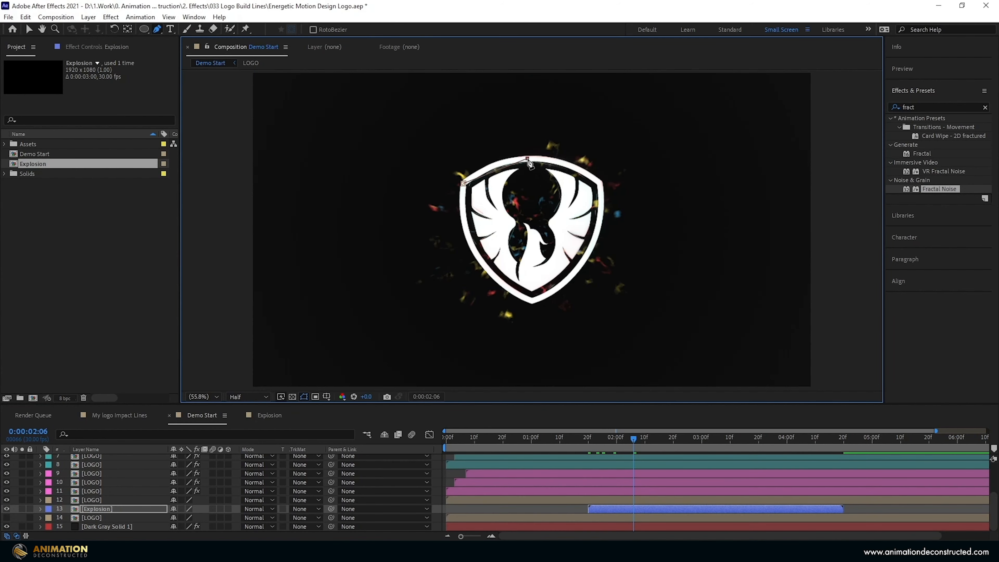
drag(527, 158, 560, 159)
click(599, 182)
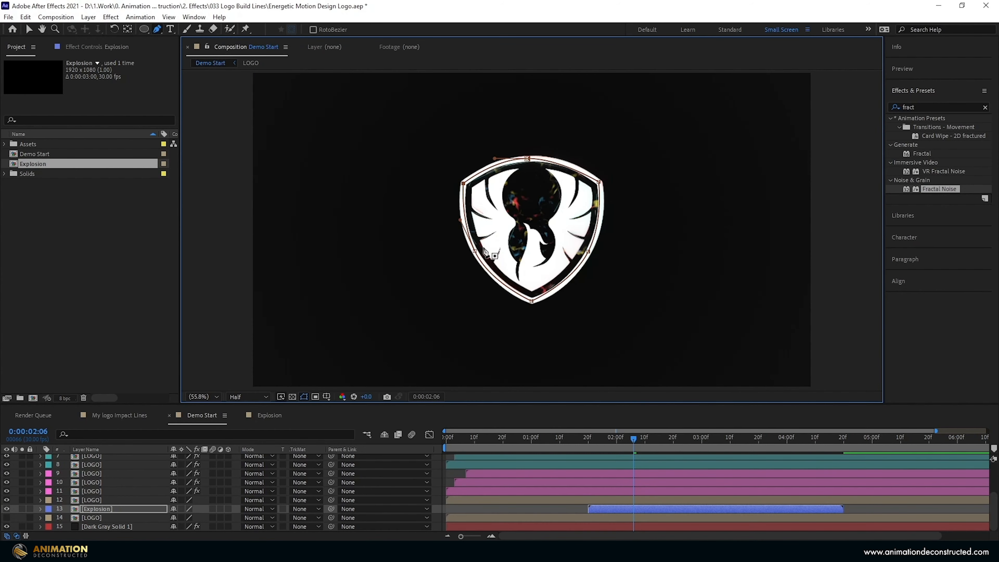
drag(164, 33, 201, 74)
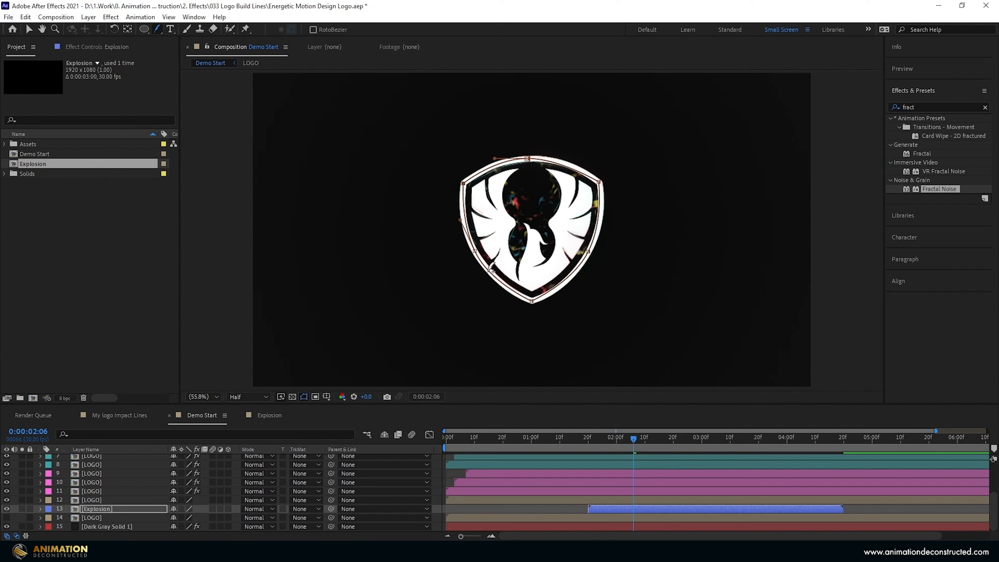
drag(492, 268, 494, 271)
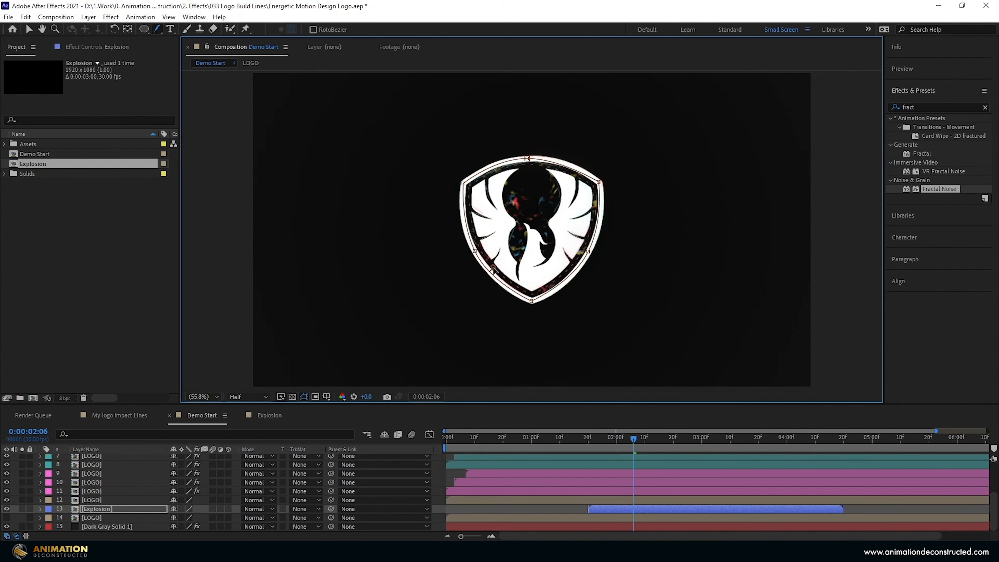
Invert Mask 1 so particles appear only outside the shield.
key(m)
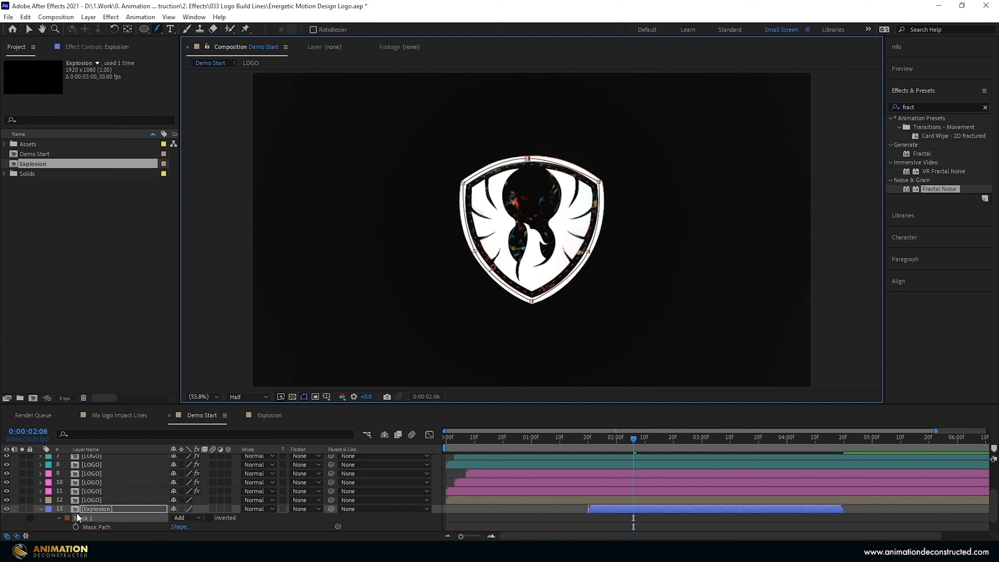
scroll(124, 514, down, 2)
click(209, 500)
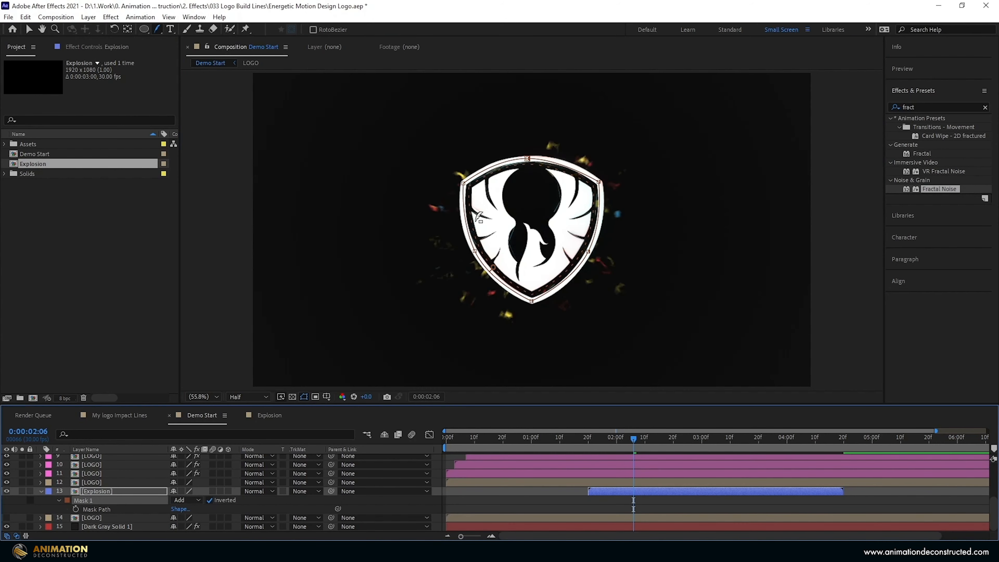
key(v)
click(95, 482)
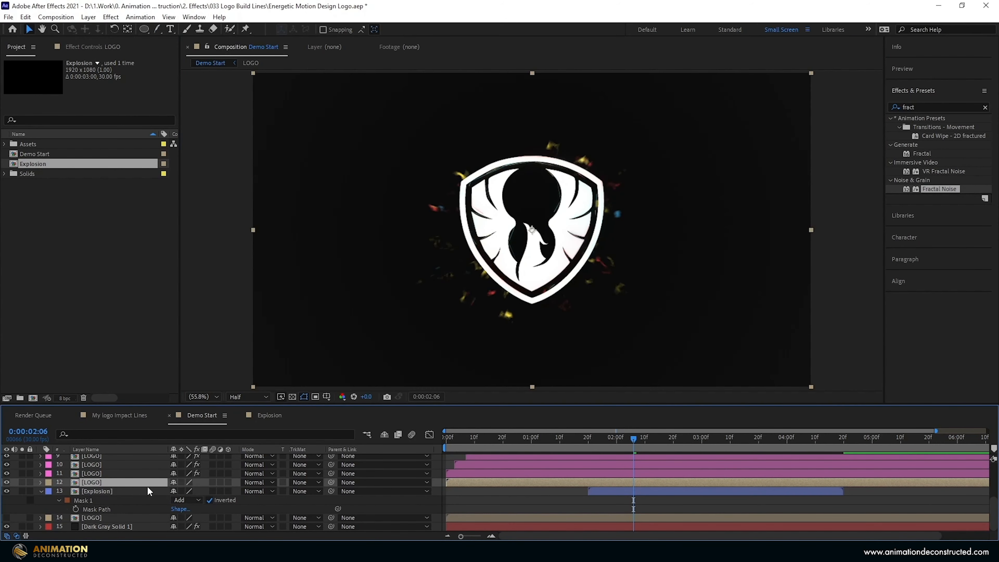
Duplicate Explosion above the LOGO layer and set the copy's mask mode to None.
click(91, 491)
key(ctrl+d)
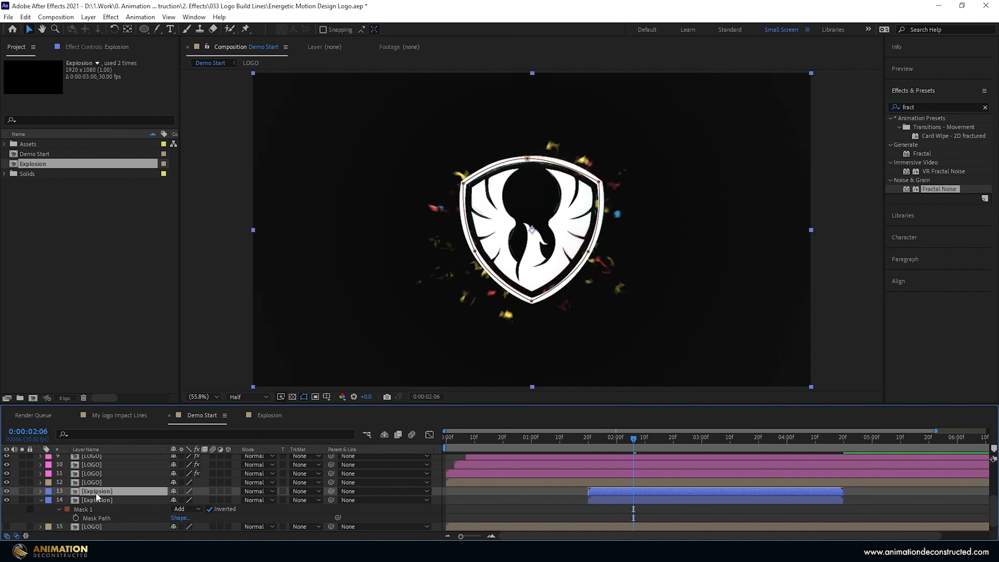
drag(95, 492, 102, 477)
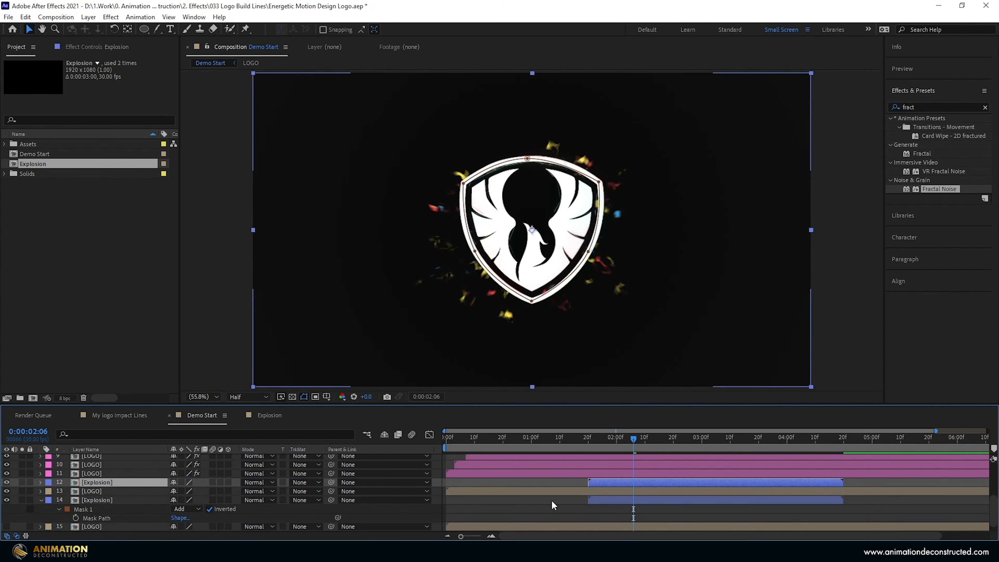
key(m)
click(194, 493)
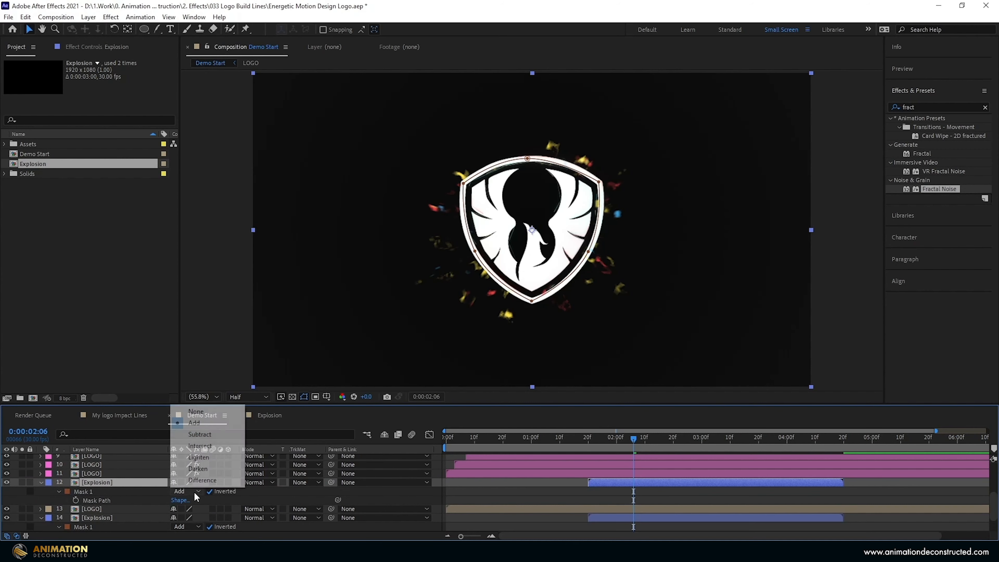
click(199, 412)
key(m)
Alpha-matte the LOGO layer to the Explosion copy and label both layers Yellow.
click(122, 493)
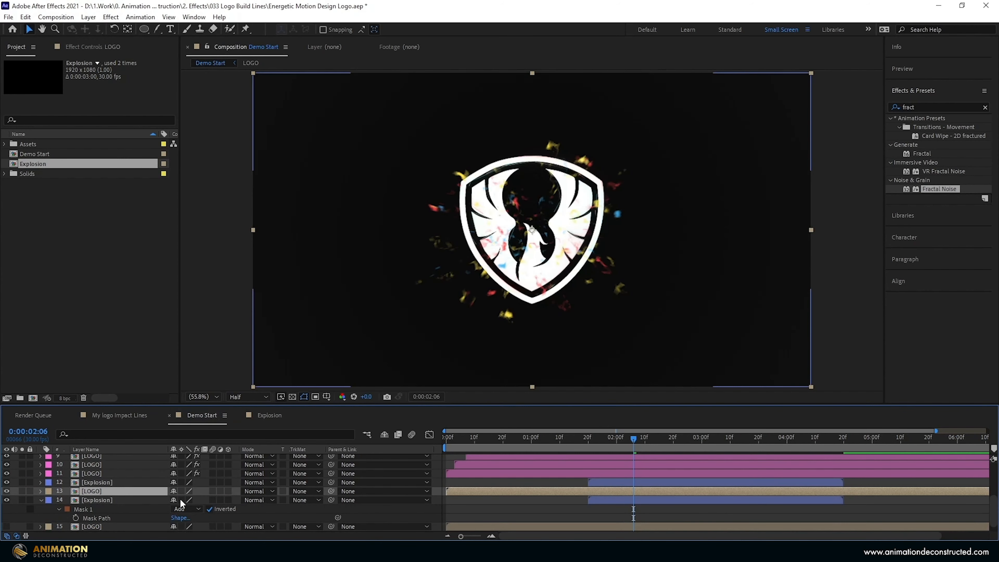
click(301, 493)
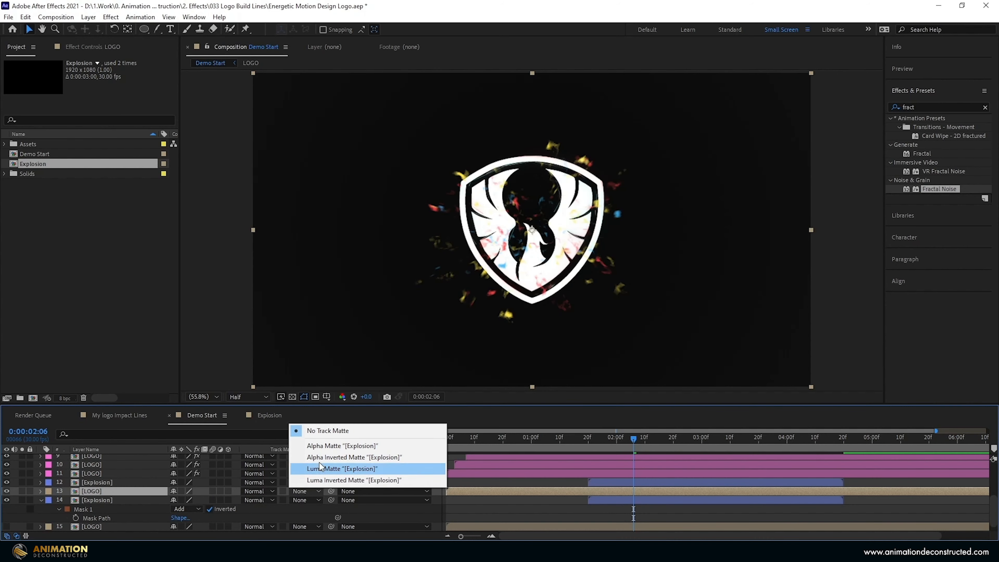
click(320, 447)
drag(623, 437, 643, 434)
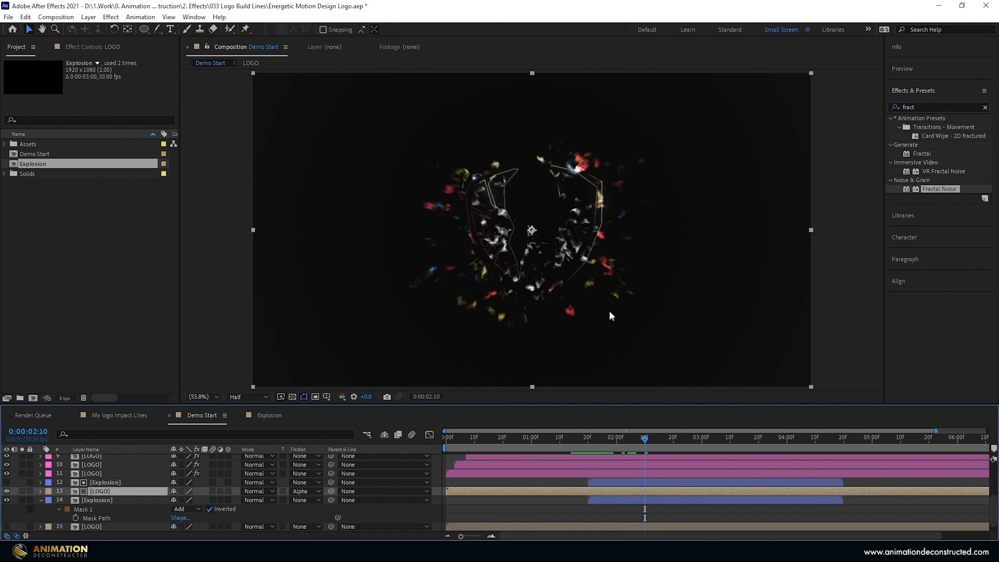
shift+click(98, 483)
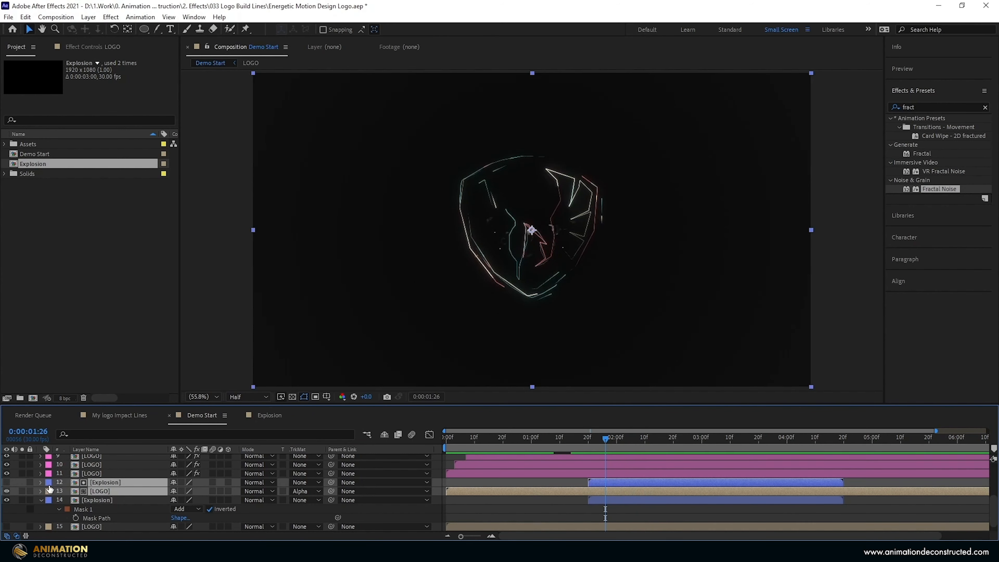
click(49, 490)
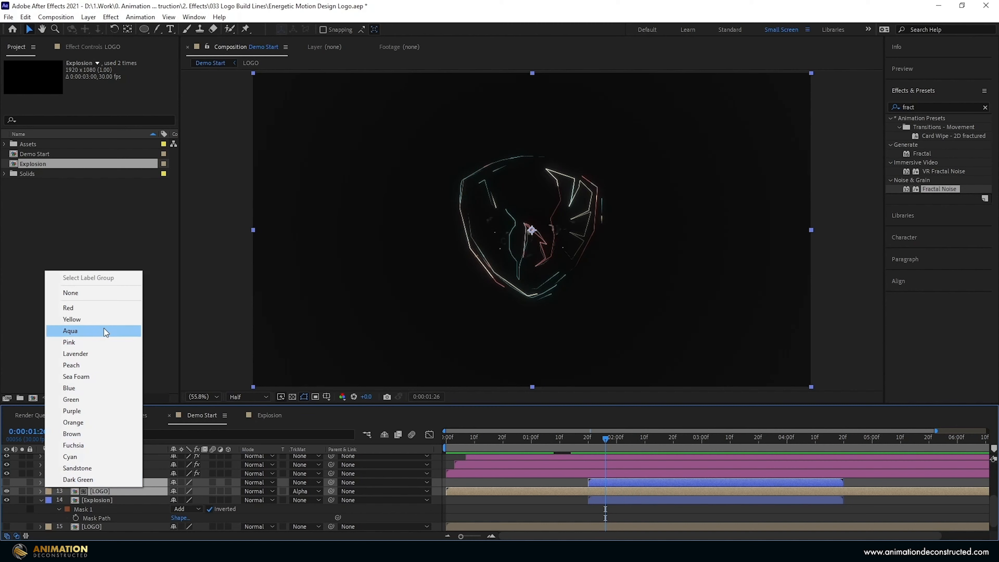
click(82, 319)
Duplicate the matted LOGO layer above Explosion and remove its track matte.
click(527, 492)
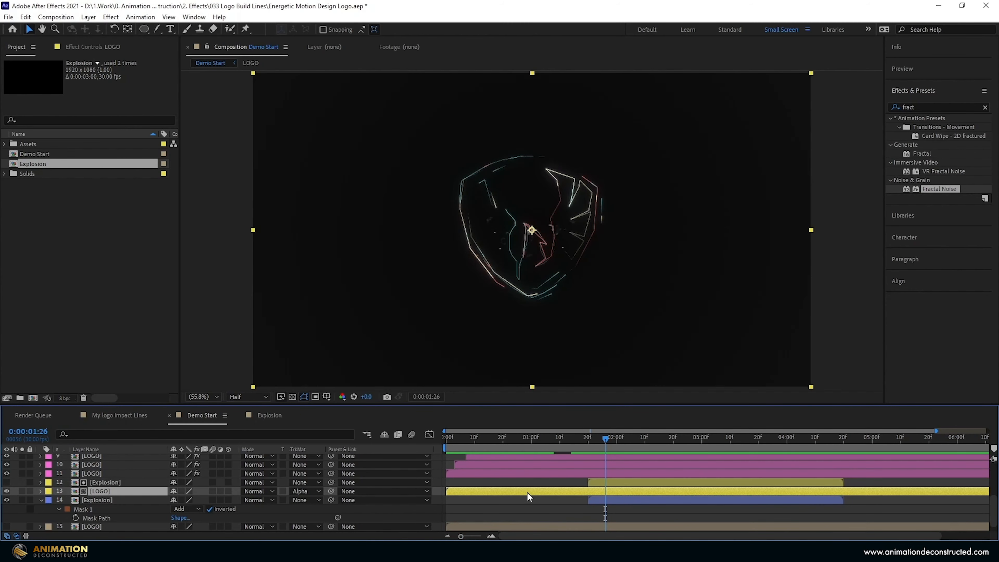
key(ctrl+d)
key(ctrl+bracketright)
click(305, 482)
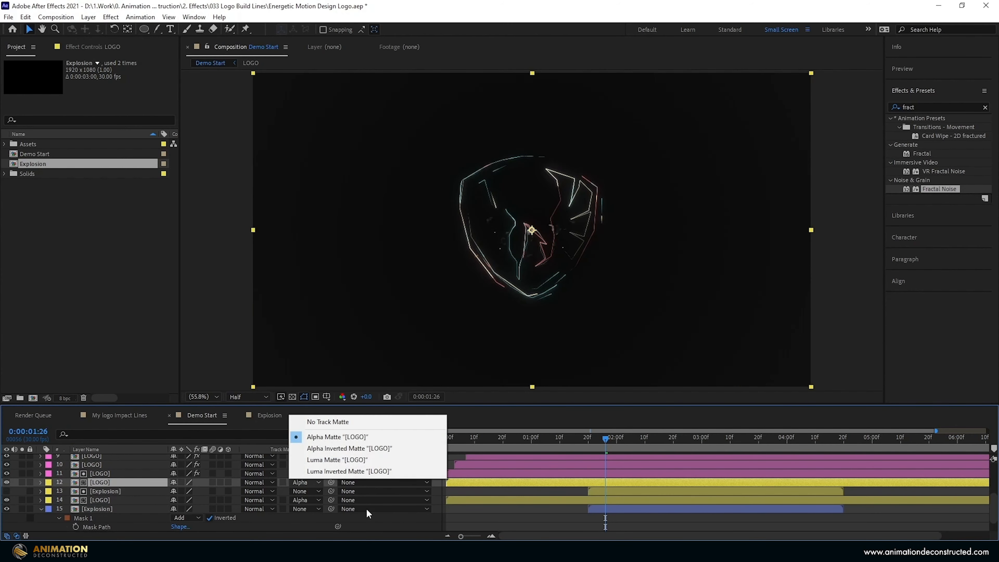
click(356, 422)
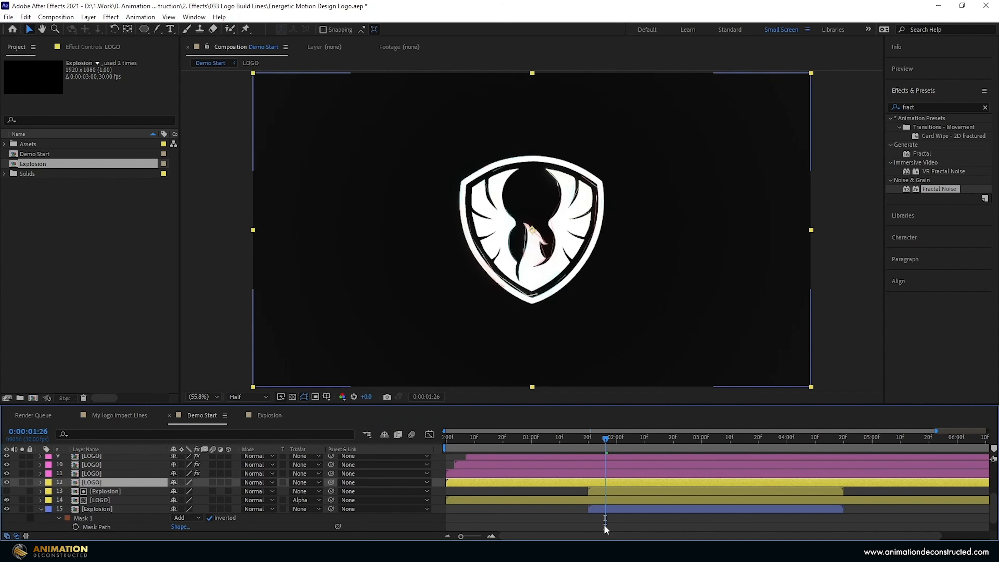
drag(598, 436, 616, 440)
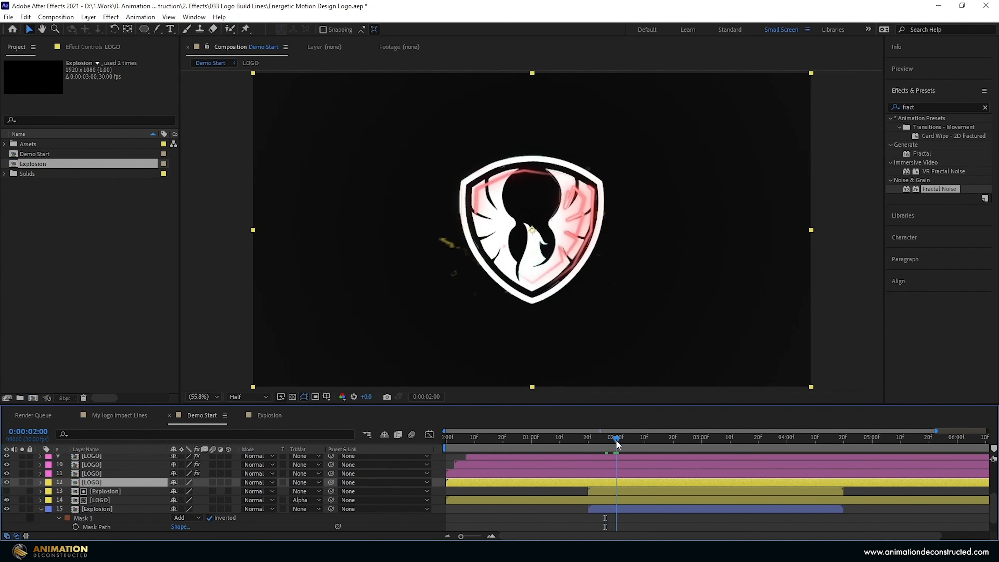
Keyframe the white LOGO opacity from 0% at 2:00 to 100% at 2:15 with Easy Ease.
key(t)
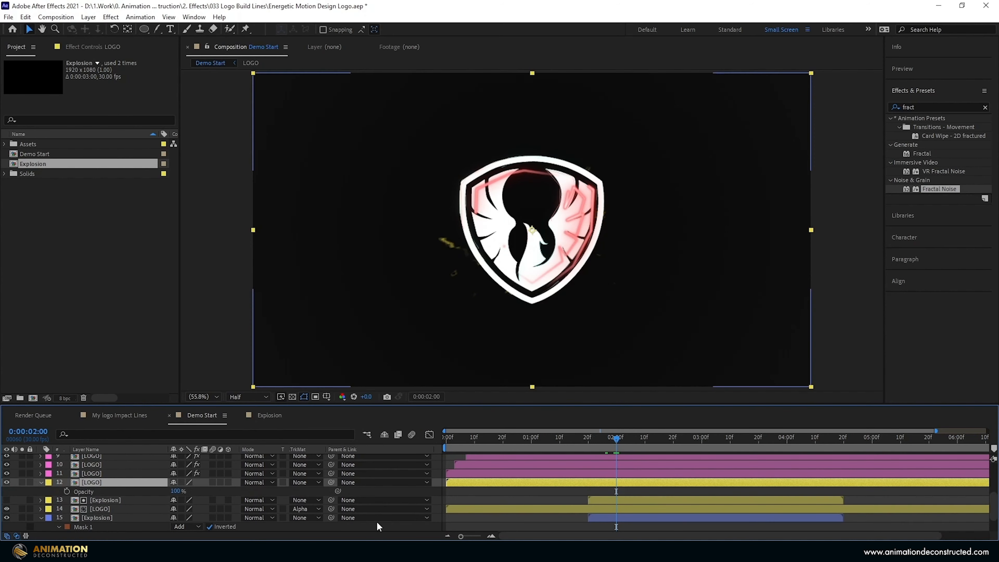
click(155, 488)
drag(154, 488, 106, 488)
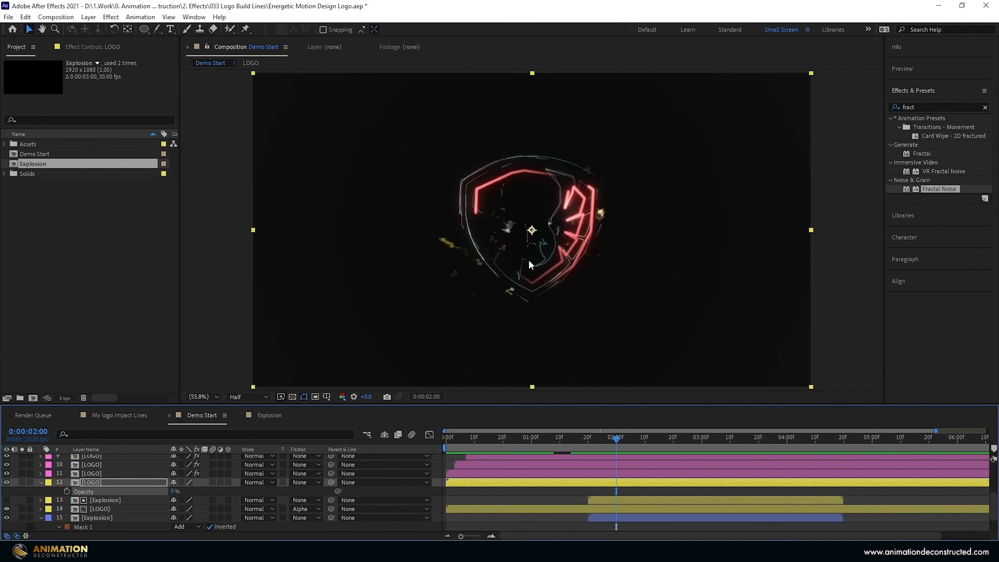
click(68, 491)
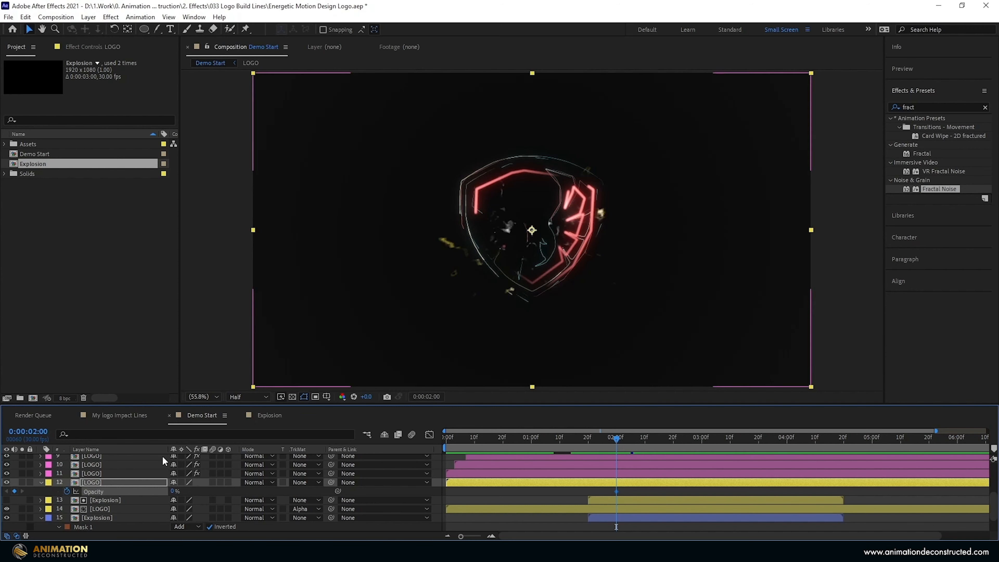
drag(616, 438, 662, 454)
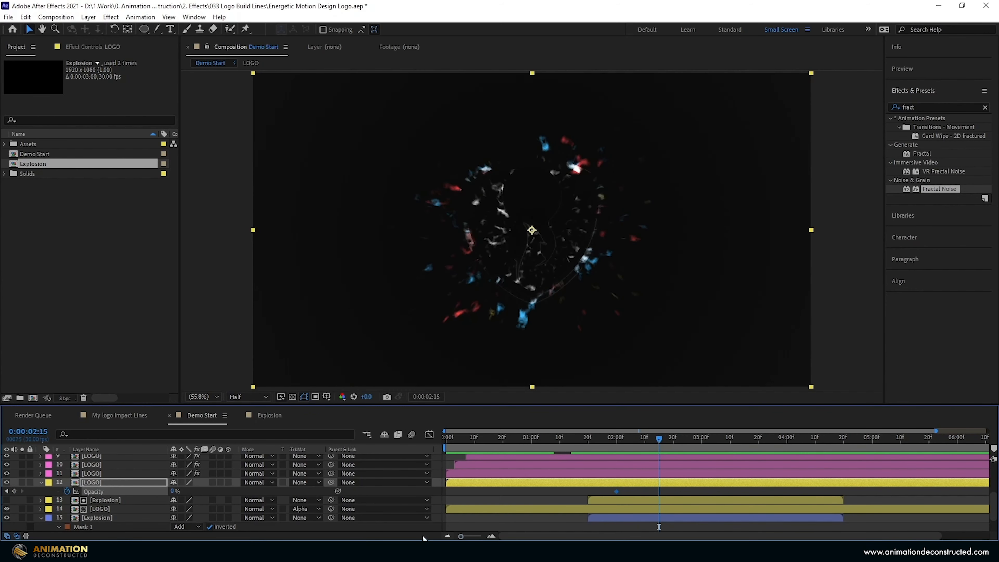
drag(172, 491, 406, 504)
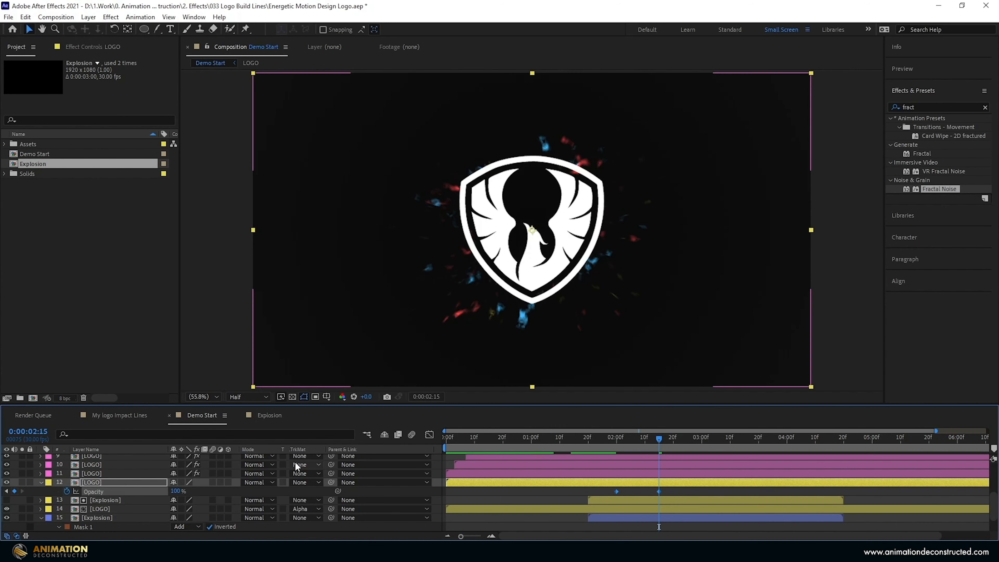
key(F9)
drag(664, 441, 404, 453)
key(space)
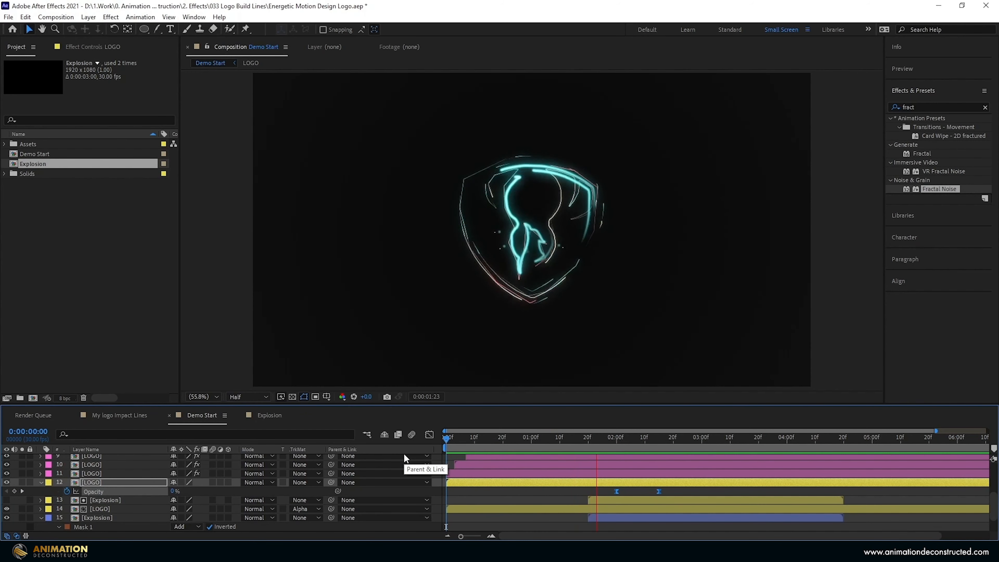
key(space)
scroll(106, 489, up, 4)
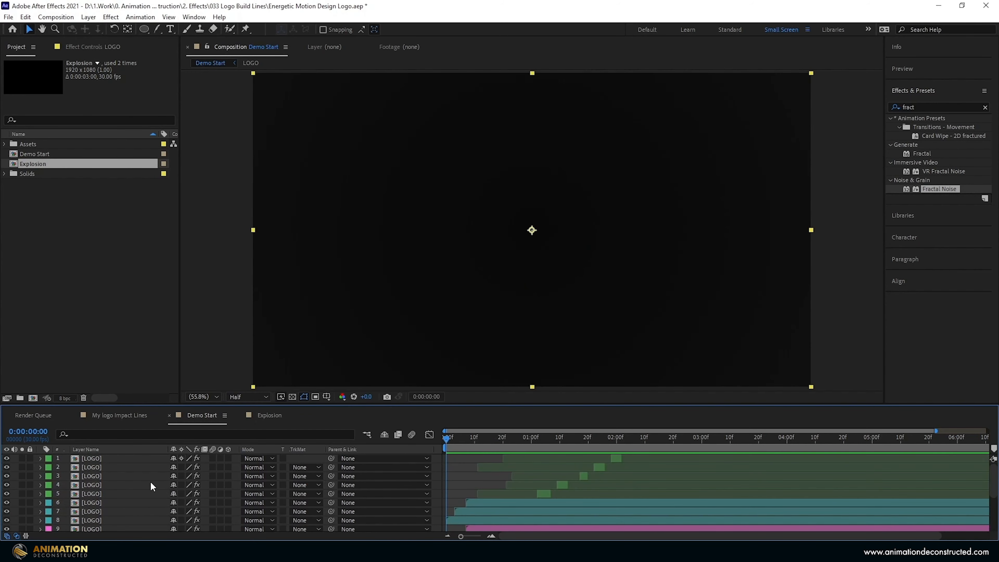
Create a Null Object and name it 'Size'.
click(495, 441)
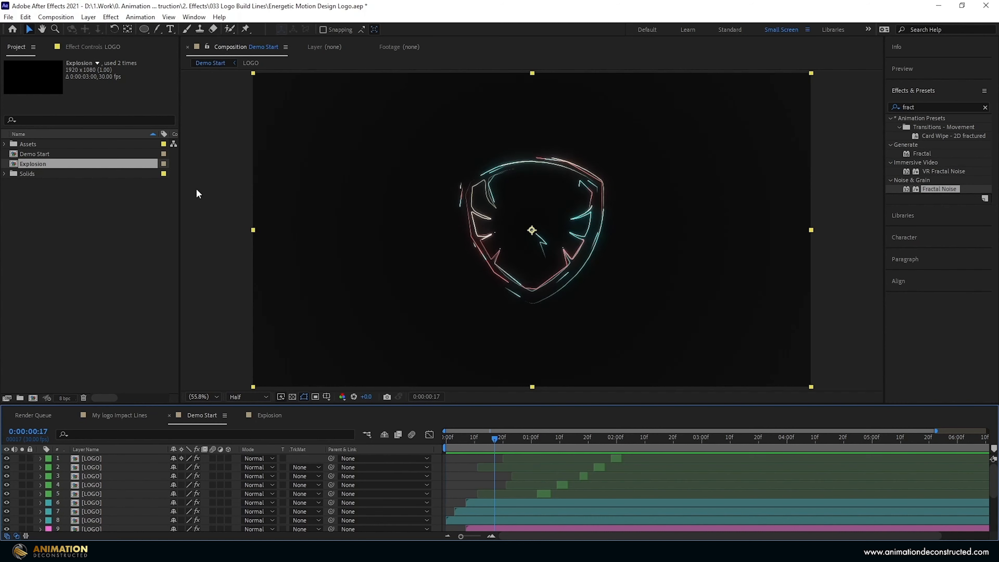
click(217, 210)
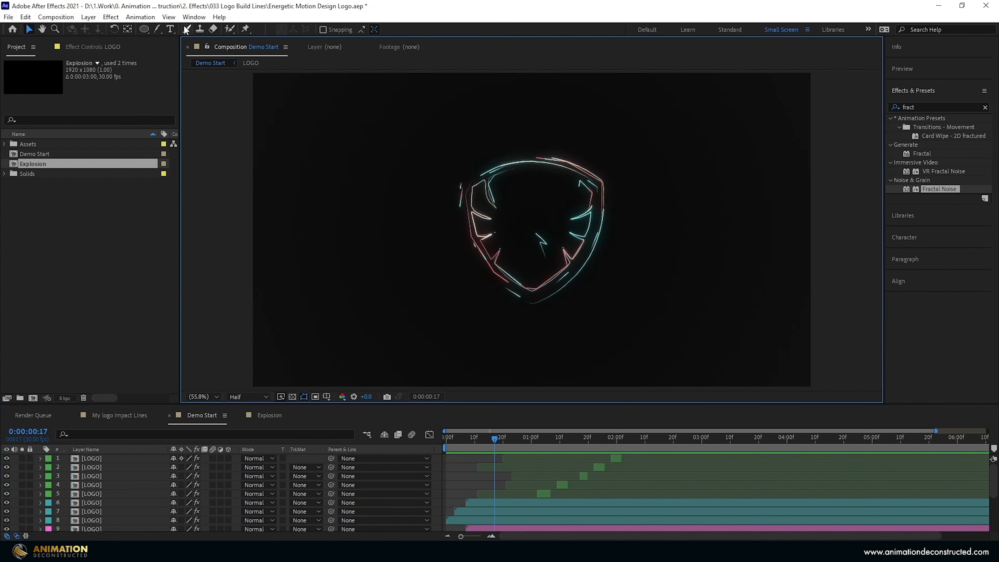
click(88, 17)
mouse_move(103, 29)
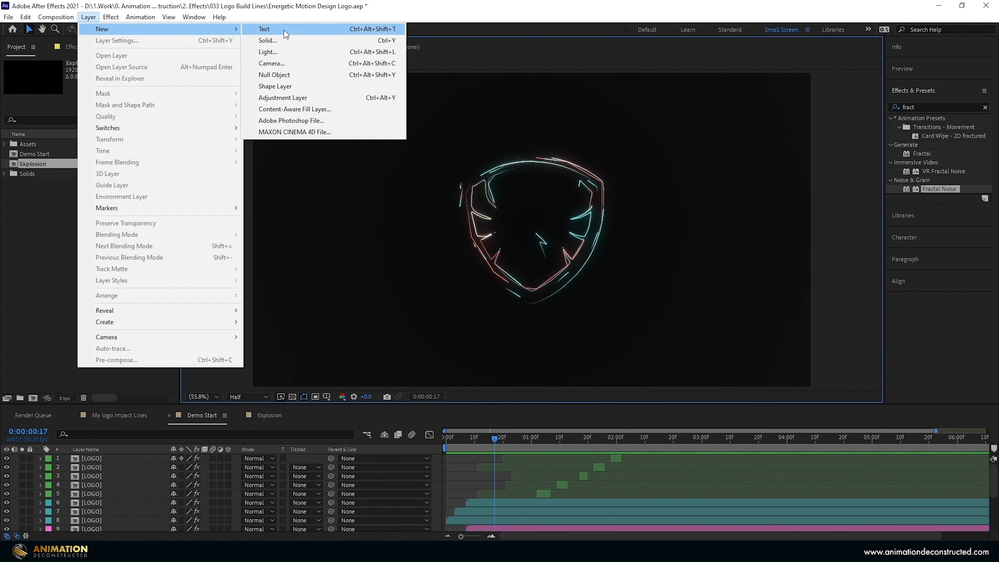
click(286, 77)
click(90, 458)
key(Return)
text(Size)
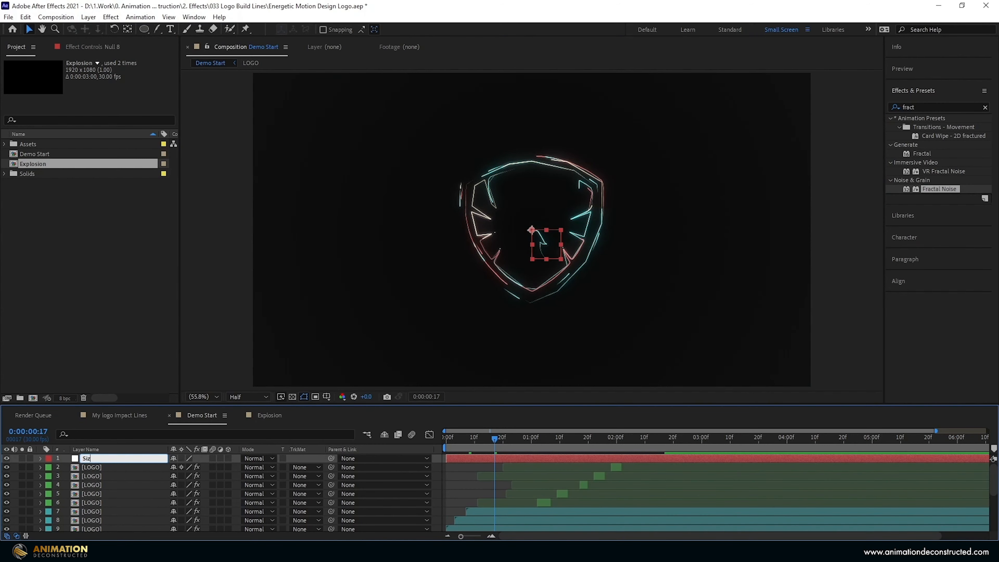
key(Return)
Select all the LOGO layers in the enlarged timeline.
drag(500, 405, 500, 321)
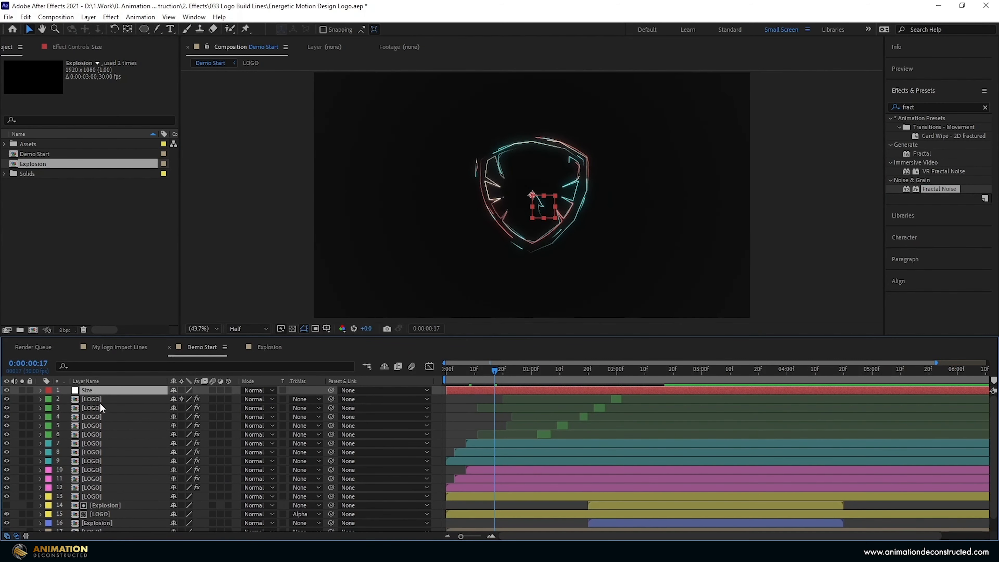
click(102, 397)
shift+click(103, 494)
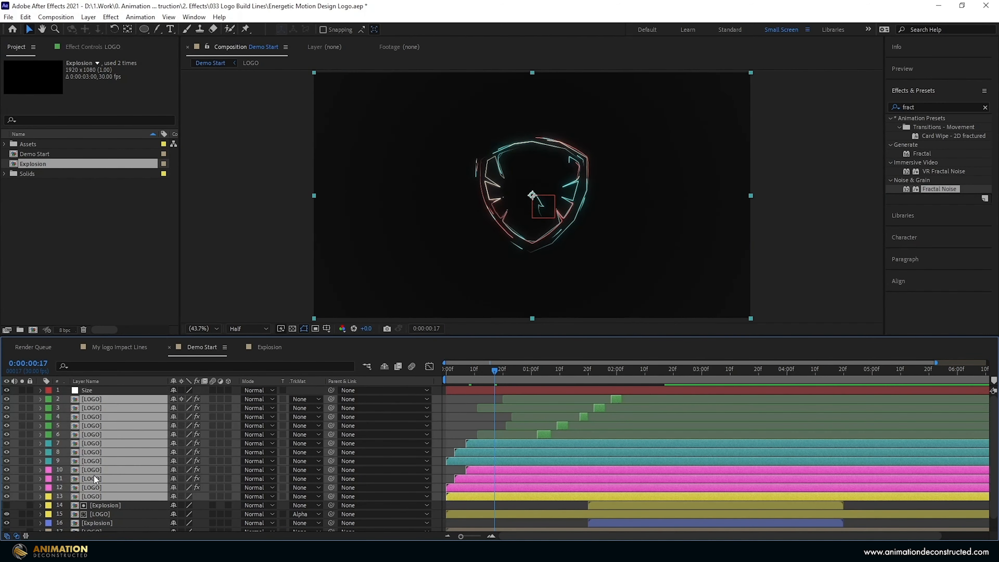
scroll(106, 471, down, 1)
ctrl+click(102, 499)
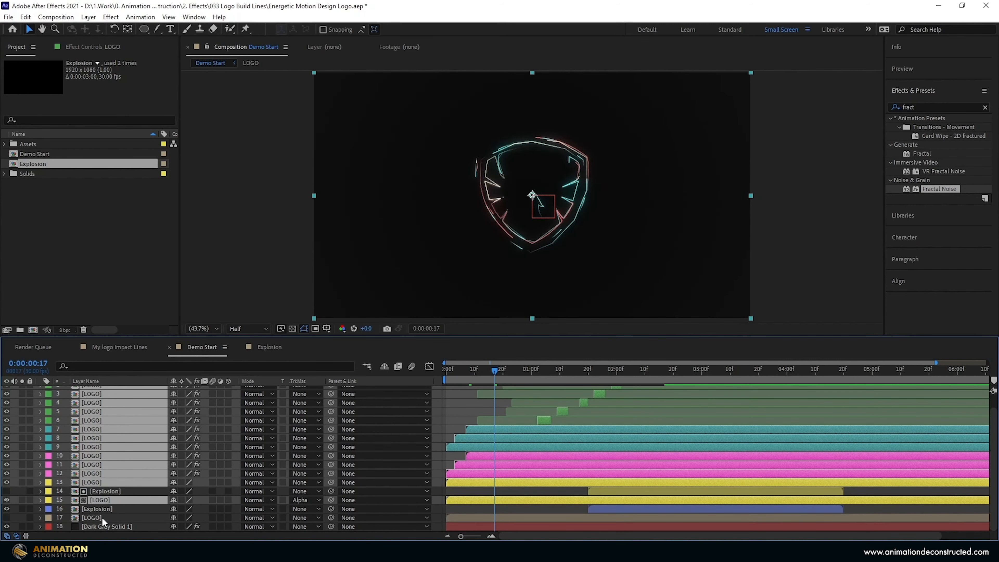
ctrl+click(101, 517)
scroll(136, 438, up, 1)
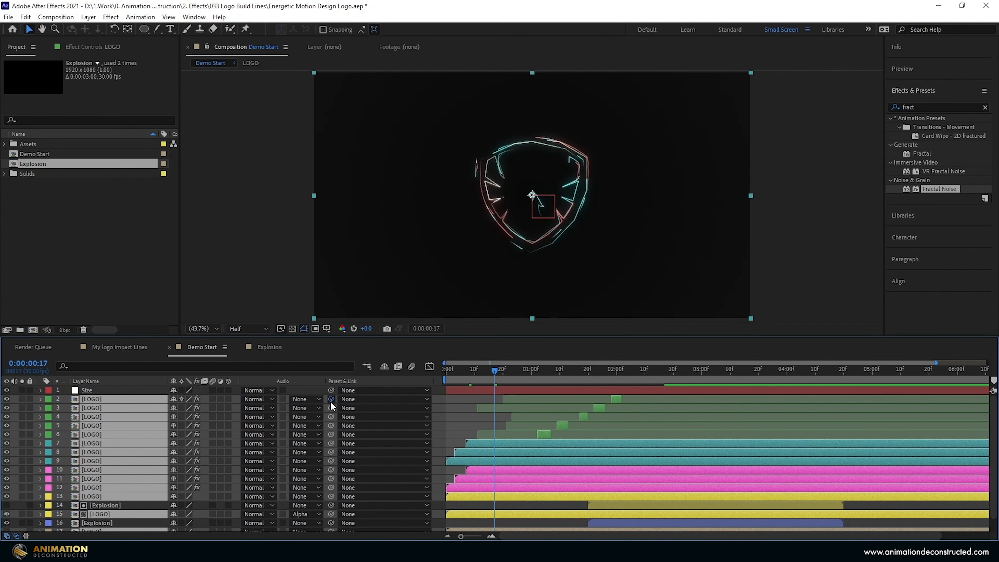
Parent the LOGO layers to Size and keyframe its Scale 87% at 0:00, 95% at 2:00.
drag(330, 402, 82, 390)
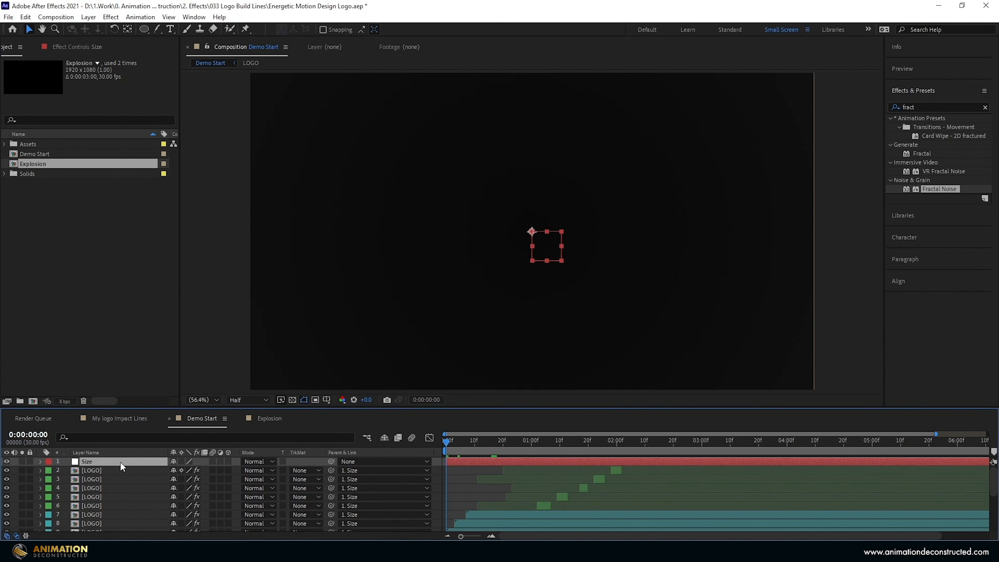
key(s)
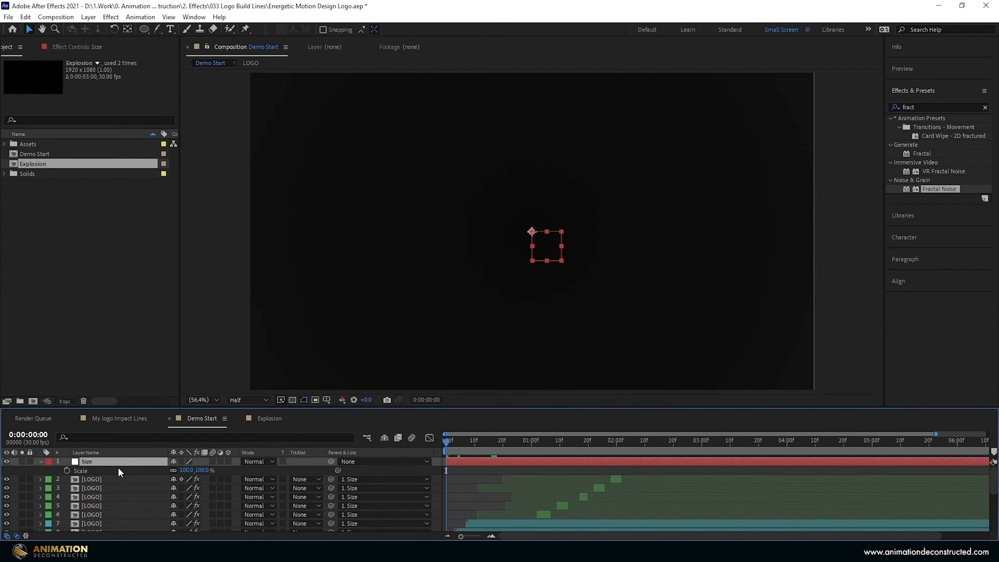
click(67, 470)
click(183, 471)
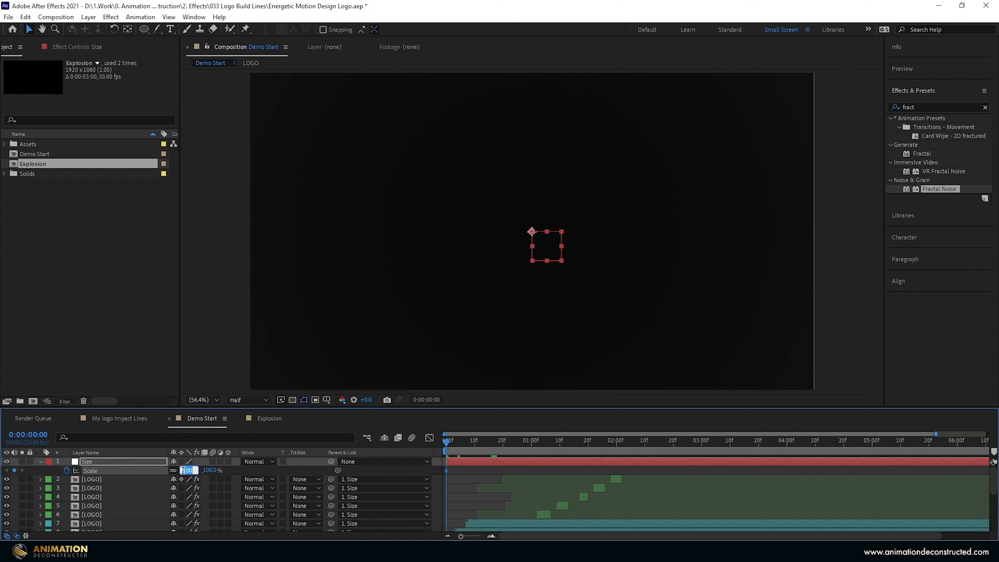
text(87)
click(616, 441)
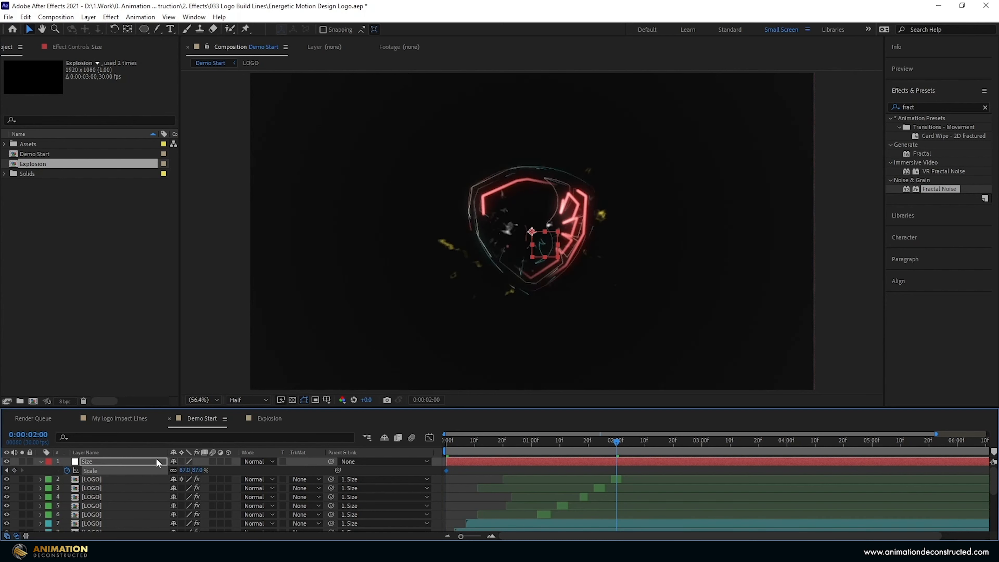
click(185, 470)
text(95)
key(Return)
Add Size Scale keyframes of 105% at 2:10 and 2:20, then 82% at 3:00.
key(shift+Page_Down)
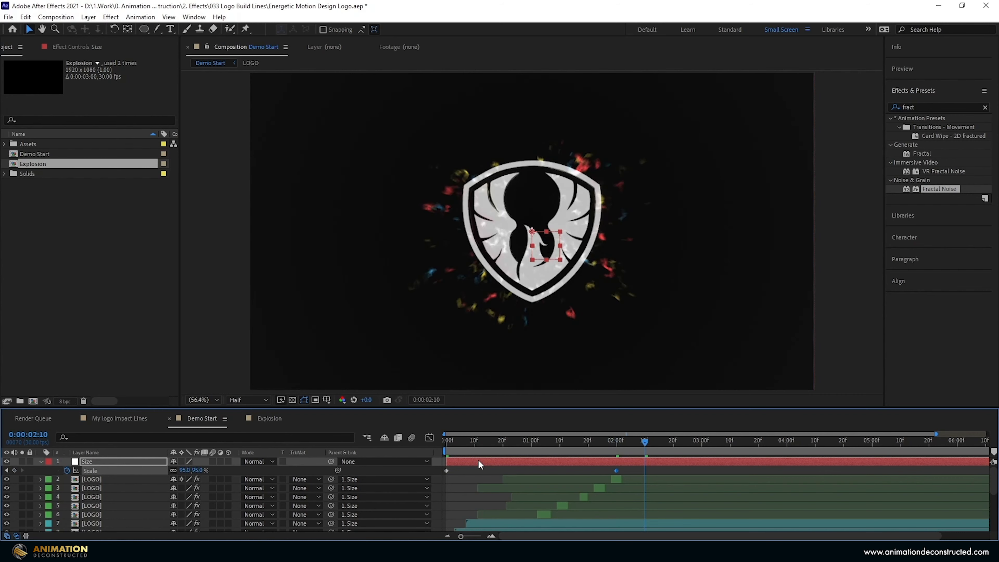
click(184, 470)
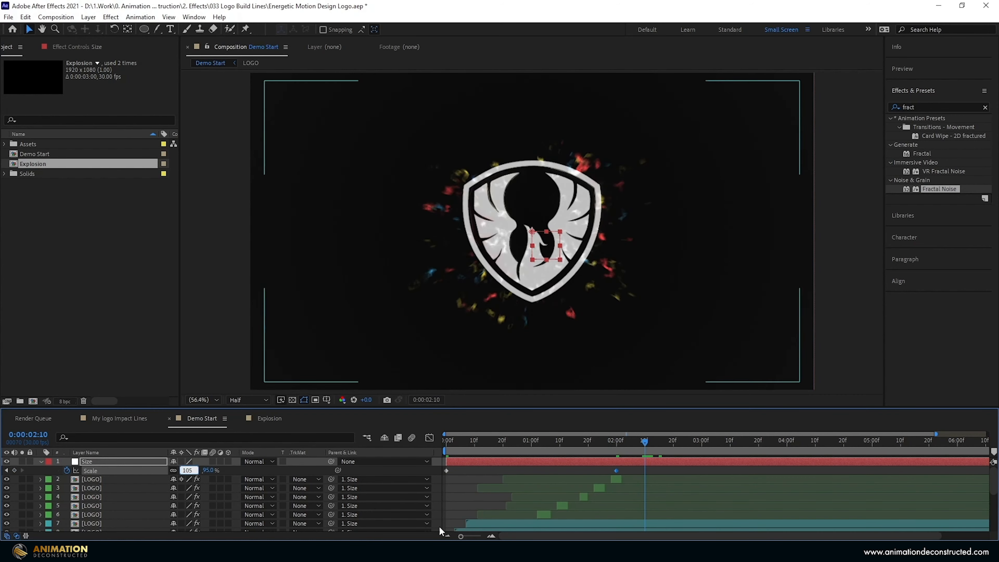
key(Return)
key(shift+Page_Down)
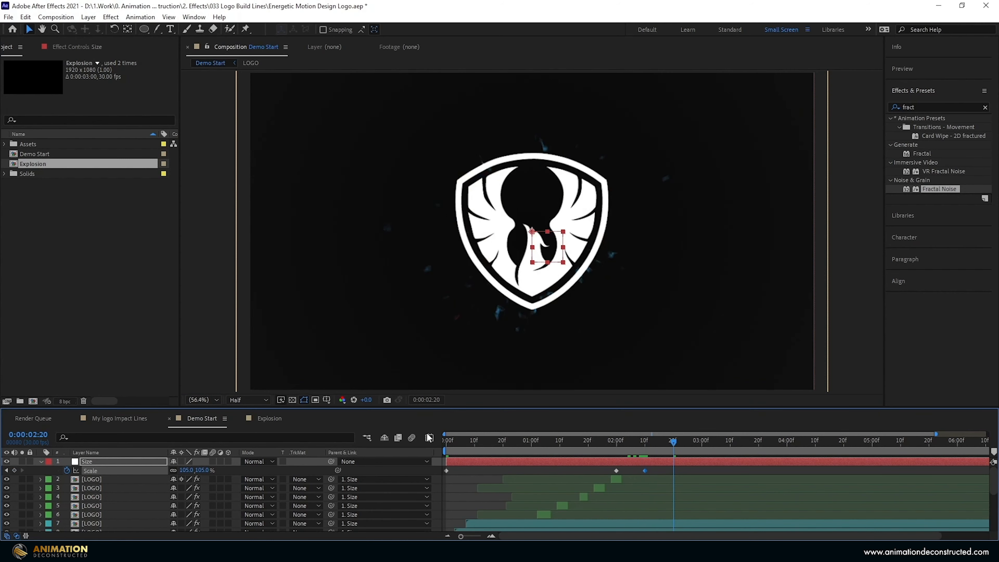
click(14, 471)
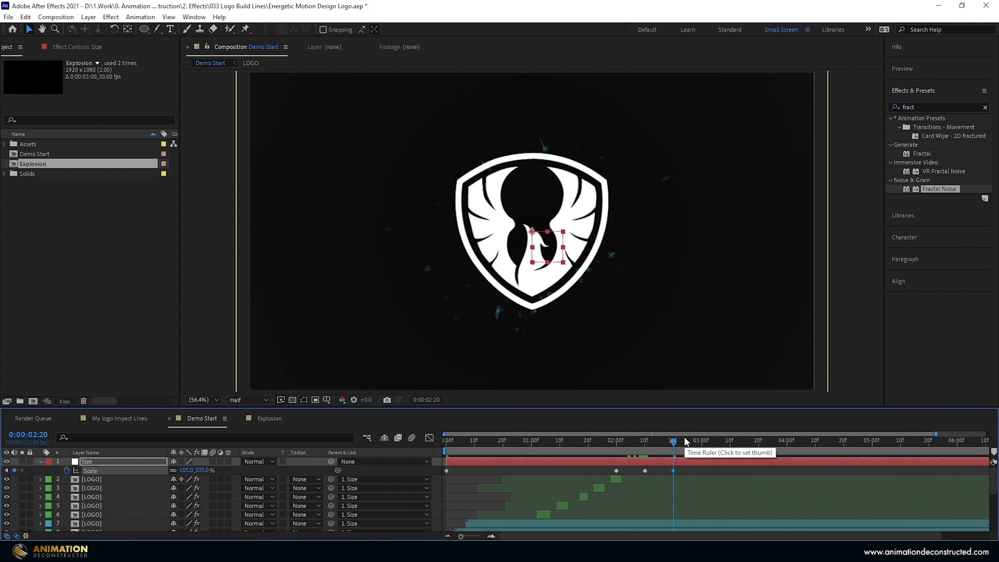
key(shift+Page_Down)
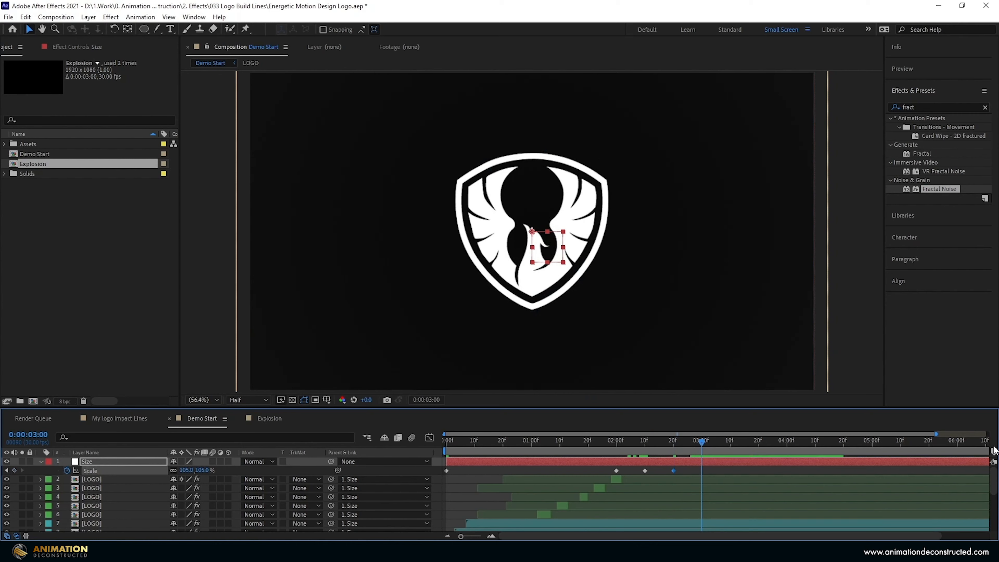
drag(182, 473, 176, 475)
click(182, 471)
text(82)
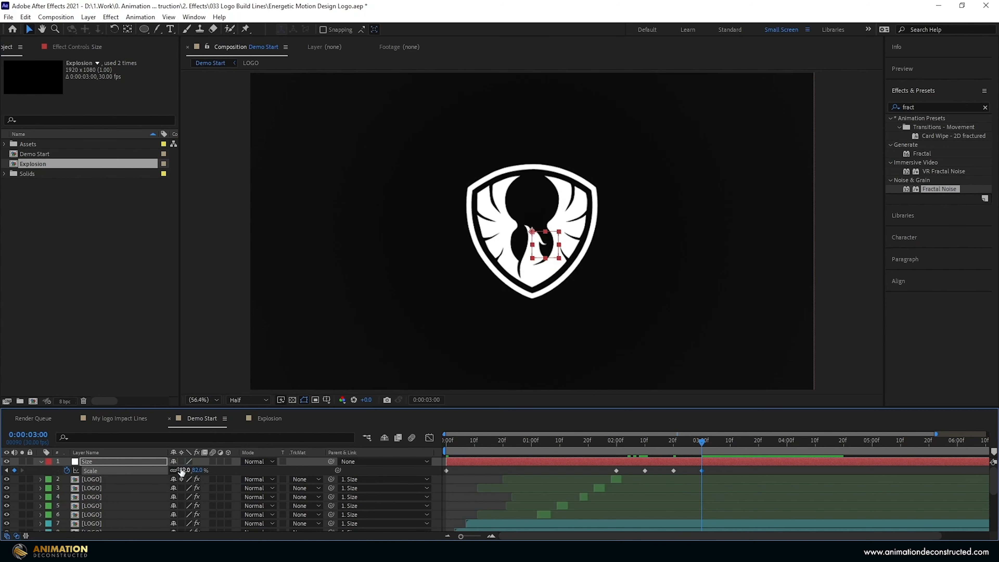
key(Return)
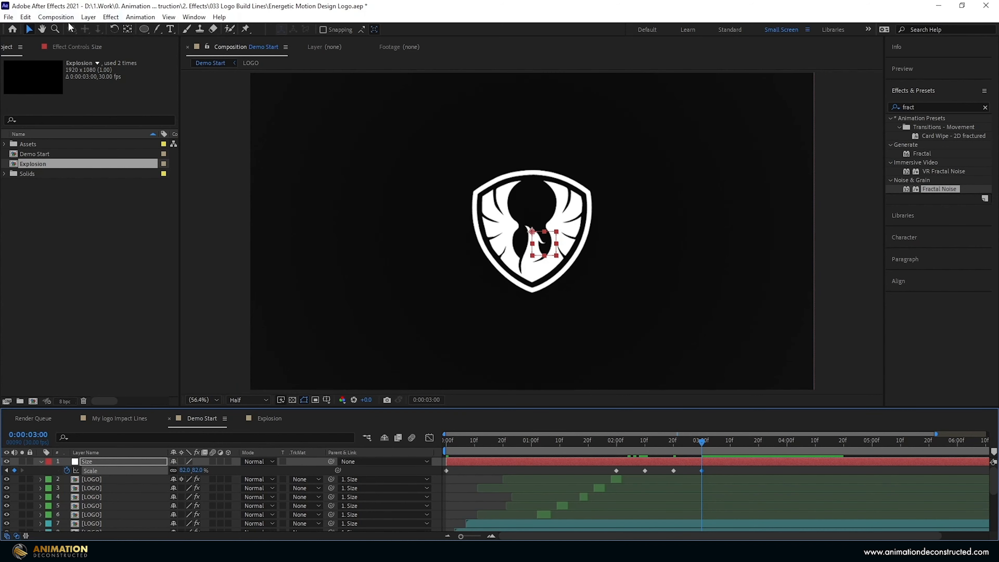
click(89, 17)
Add a 'MOTION DESIGN' text layer in Lato Bold and place it below the shield.
mouse_move(90, 34)
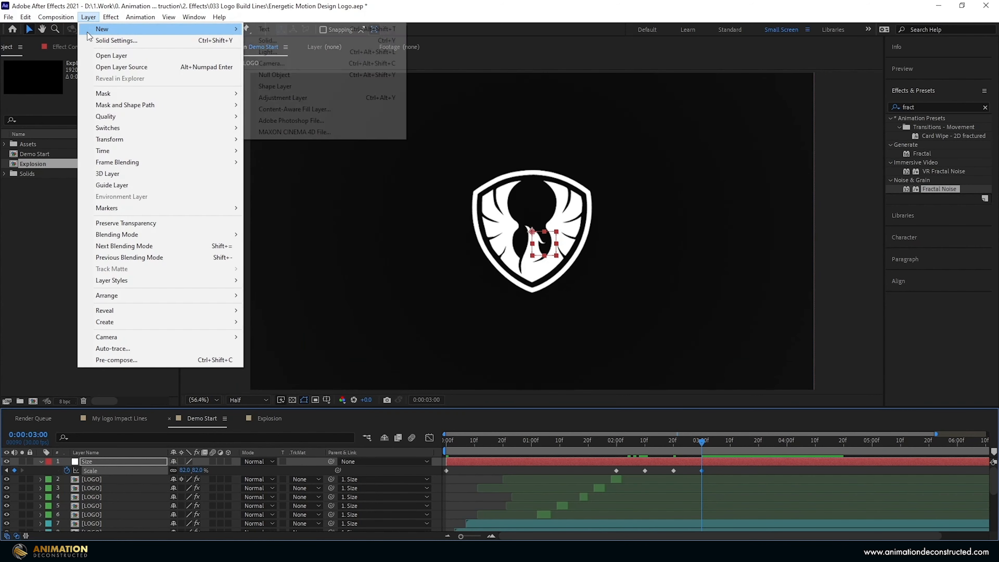
click(264, 28)
click(911, 154)
text(lato)
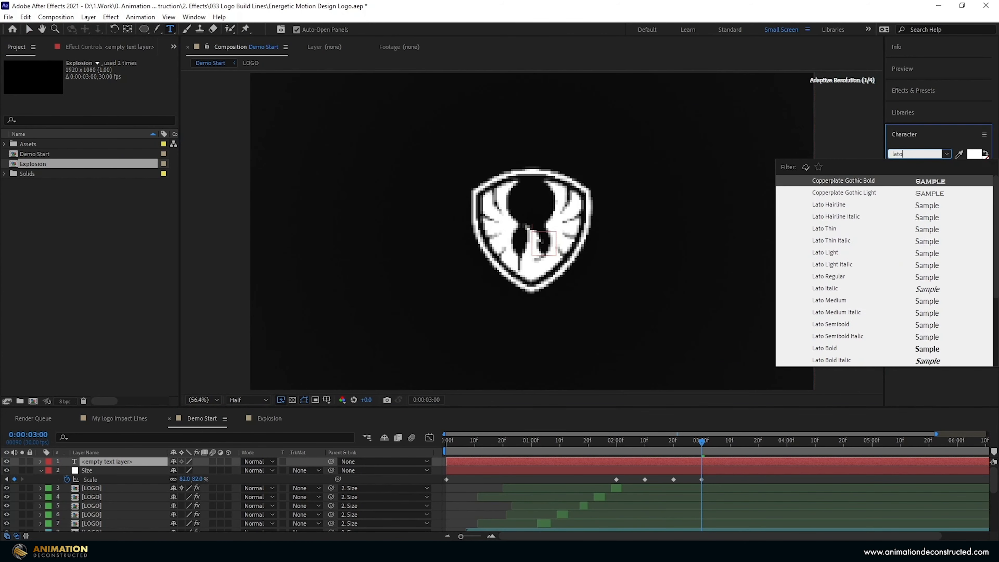
key(Return)
click(29, 29)
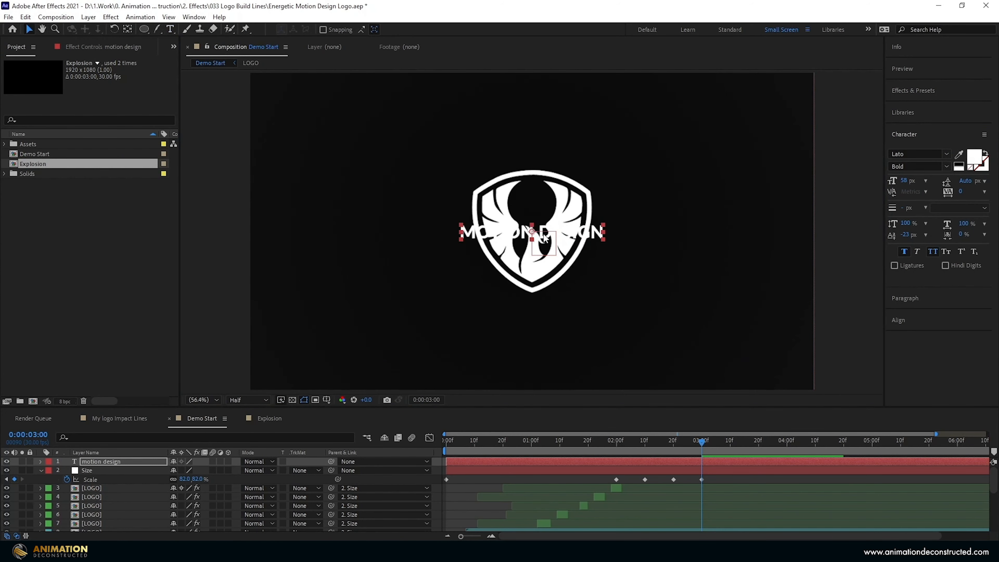
drag(573, 240, 574, 299)
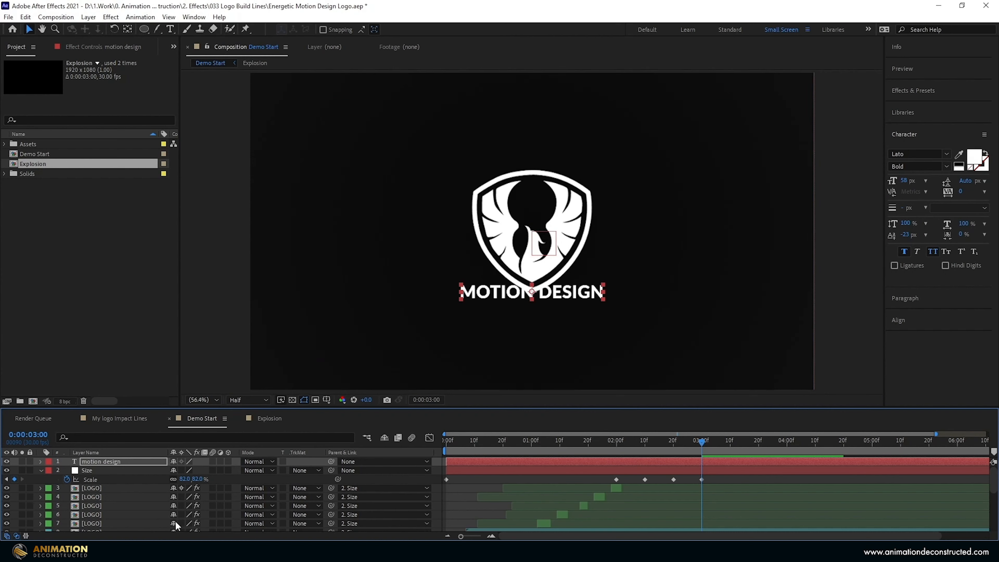
click(92, 470)
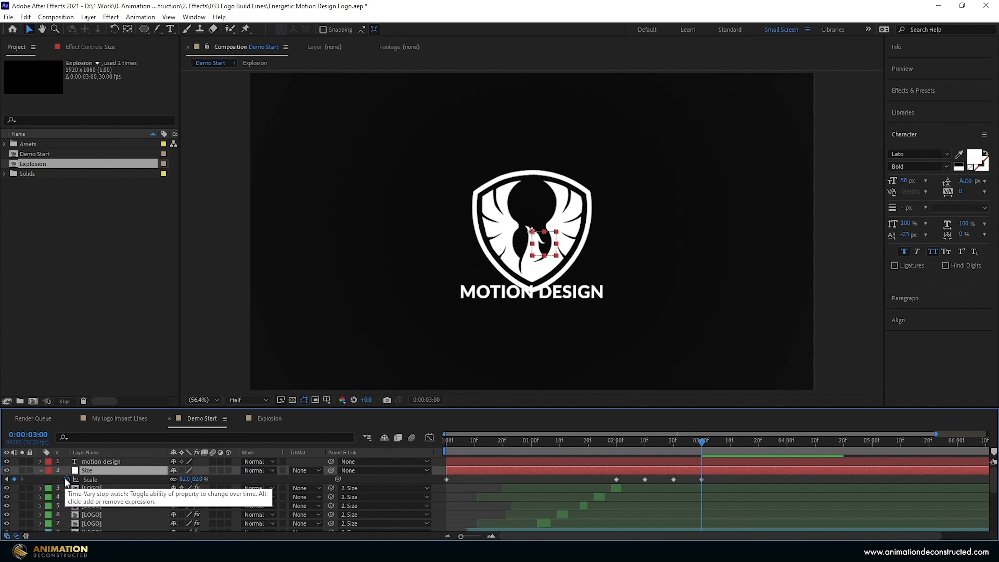
Keyframe Size's Position from 960,540 at 2:20 up to 960,480 at 3:00, eased.
key(alt+shift+p)
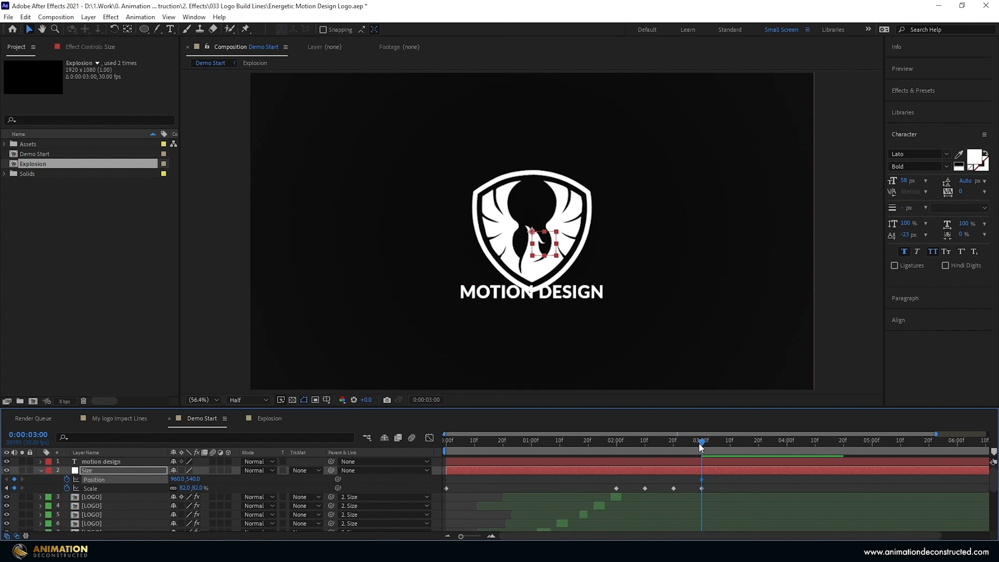
drag(702, 479, 674, 478)
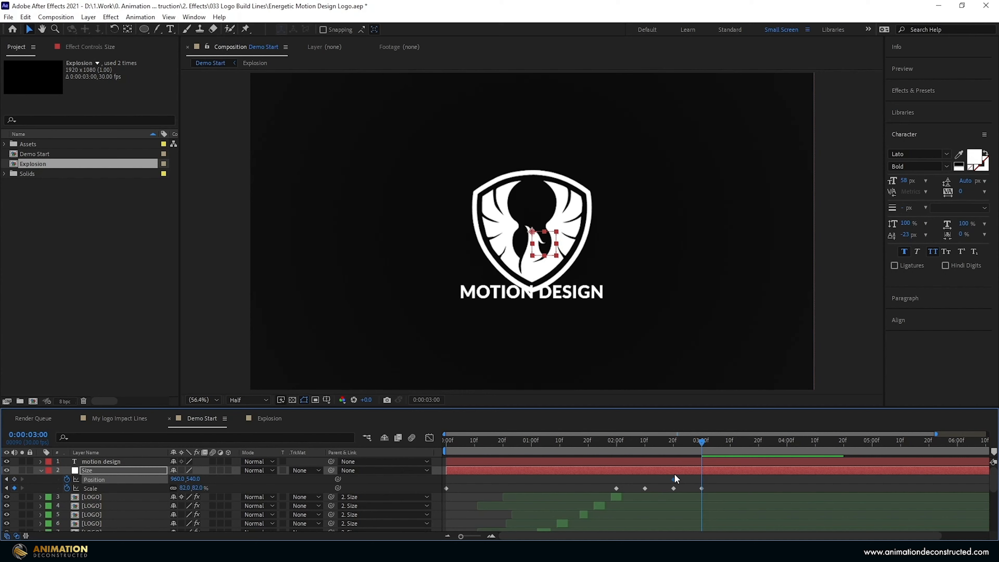
click(111, 471)
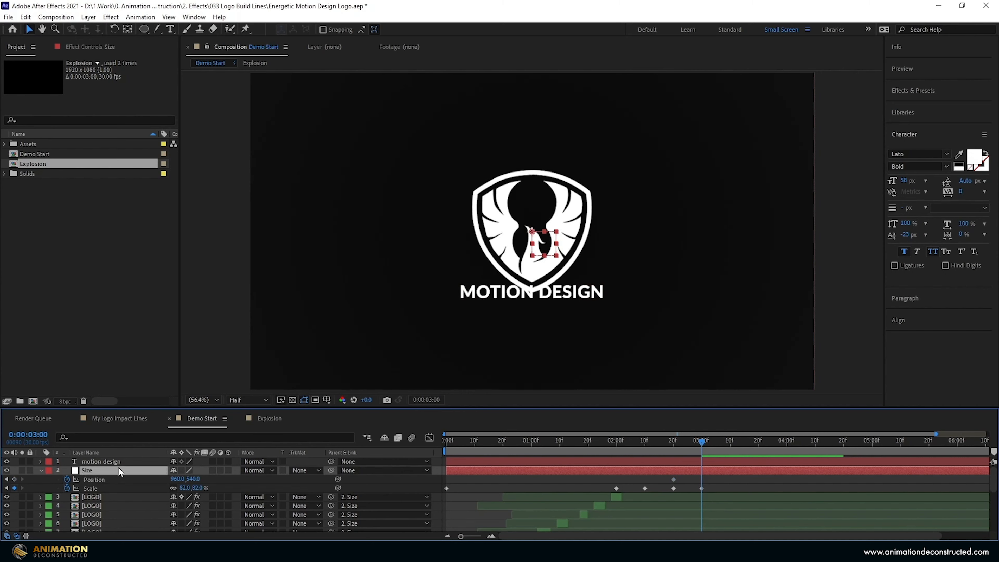
key(shift+Up)
key(shift+Up)
key(Up)
key(Up)
key(Up)
key(Up)
drag(692, 476, 642, 490)
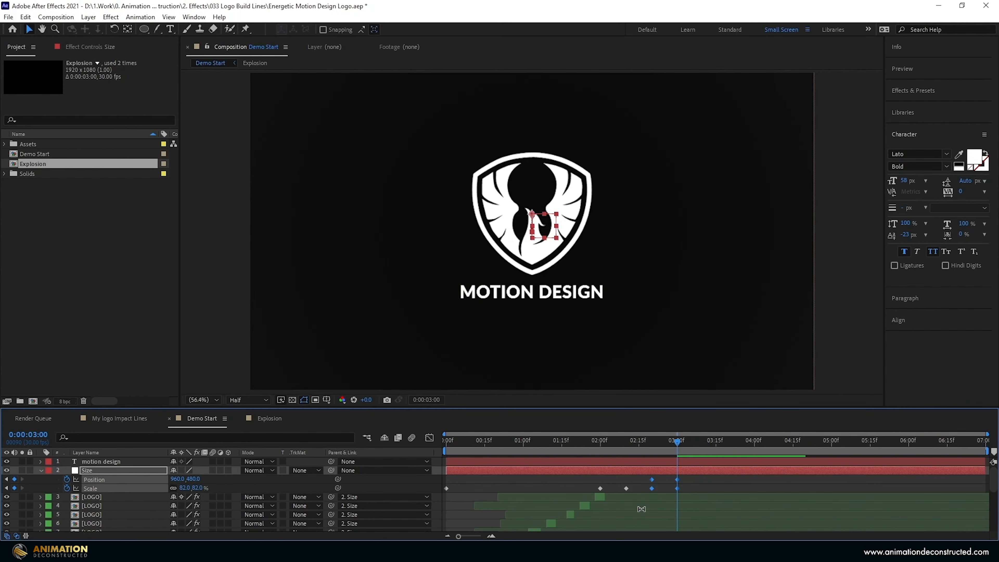
key(F9)
Inspect the eased Position and Scale keyframes in the speed graph.
click(429, 437)
click(688, 525)
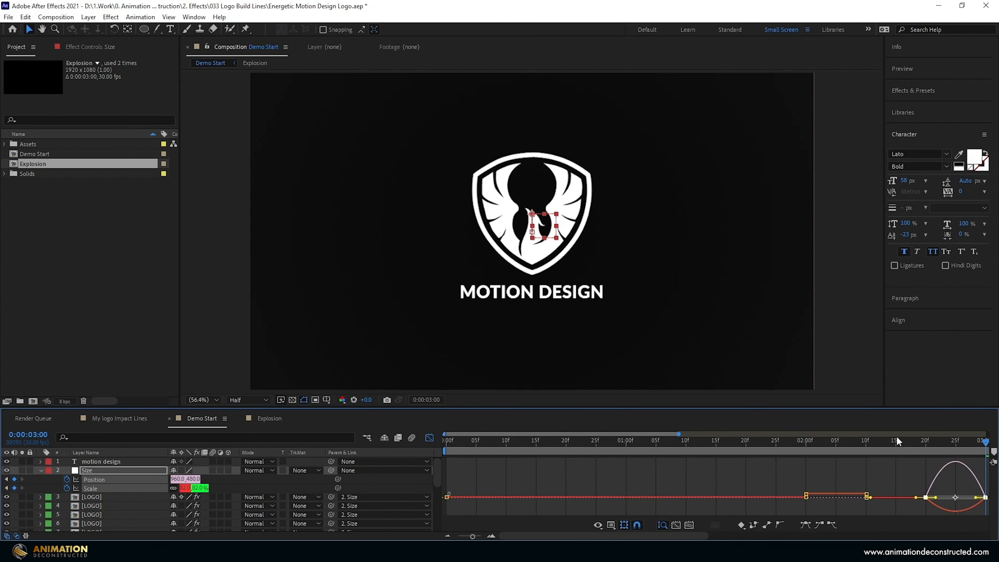
click(676, 524)
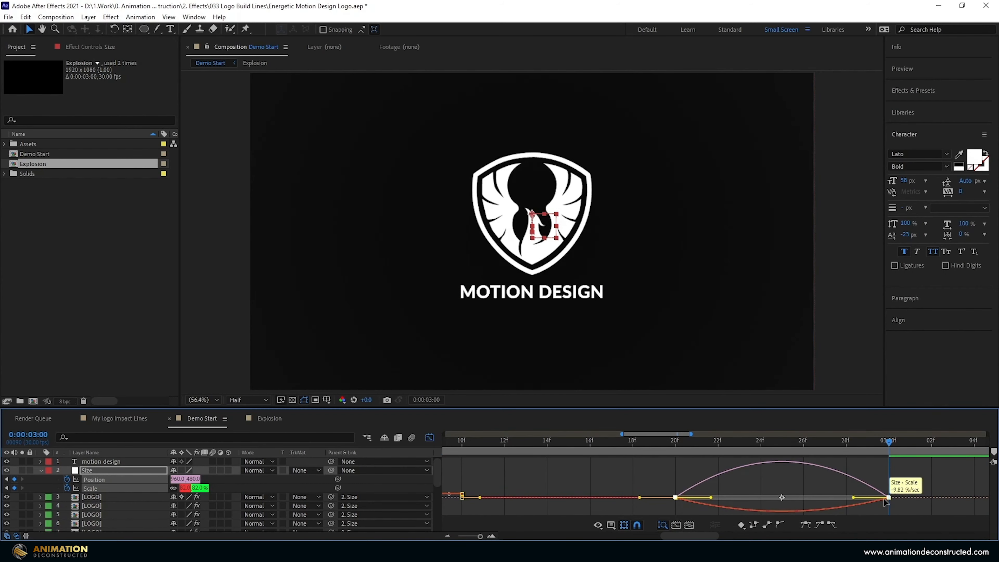
drag(901, 488, 816, 498)
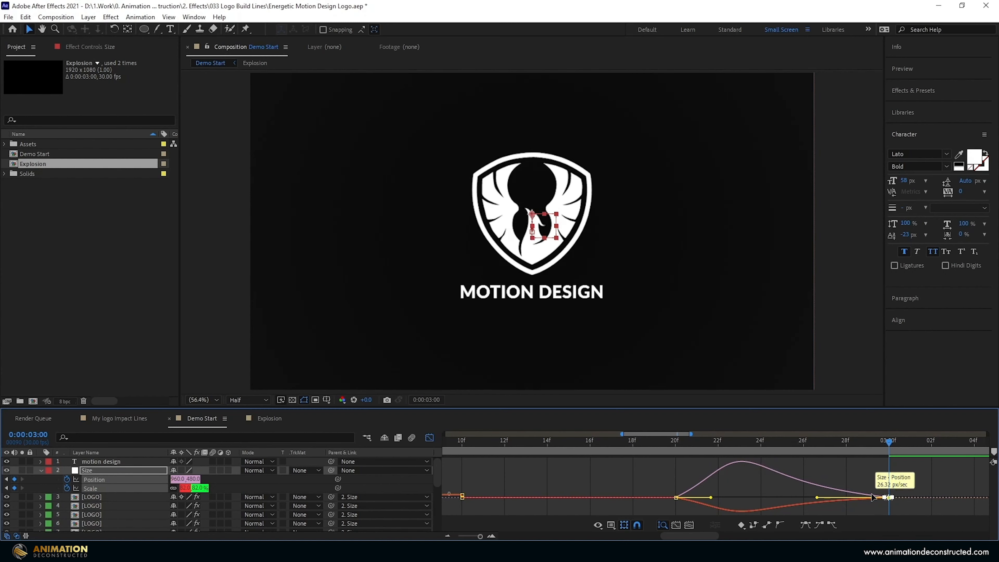
Review the logo's rise and shrink by stepping through the 2:20 and 3:00 keyframes.
click(427, 436)
key(semicolon)
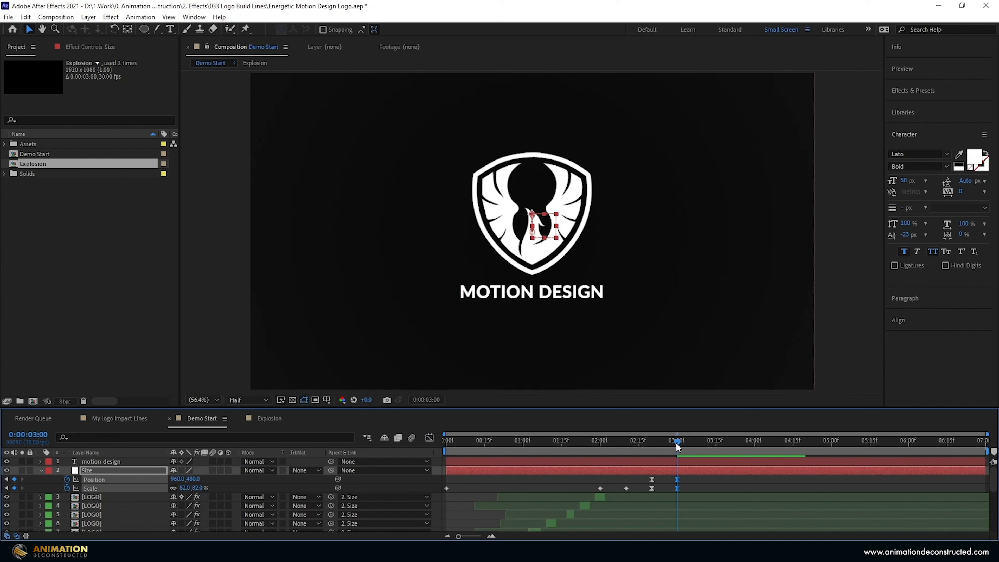
drag(676, 446, 597, 442)
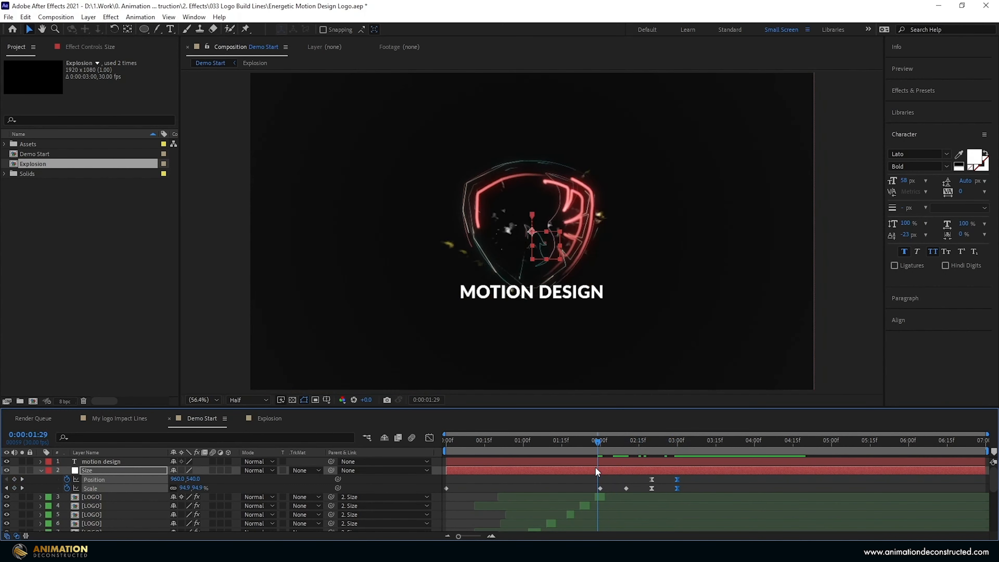
key(k)
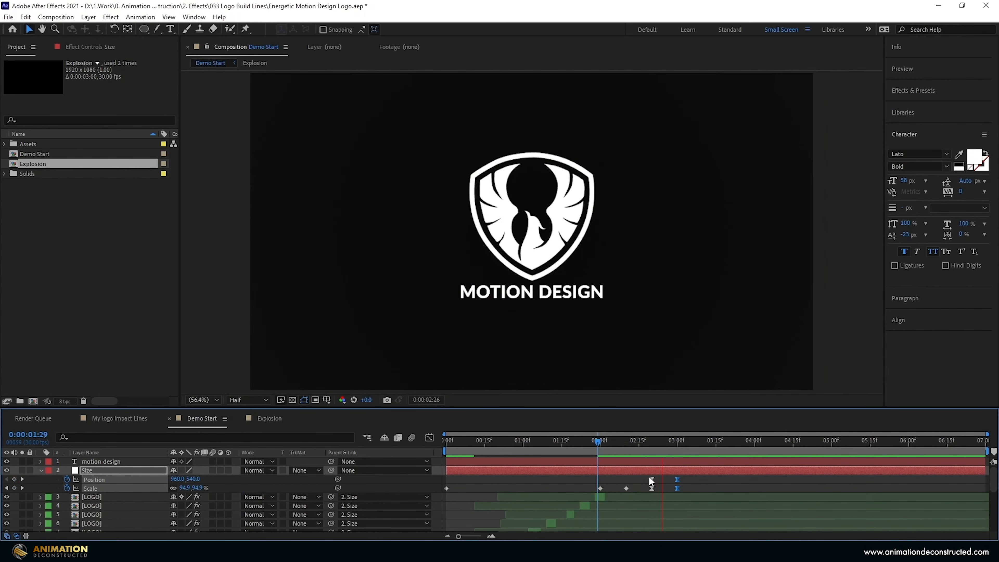
key(k)
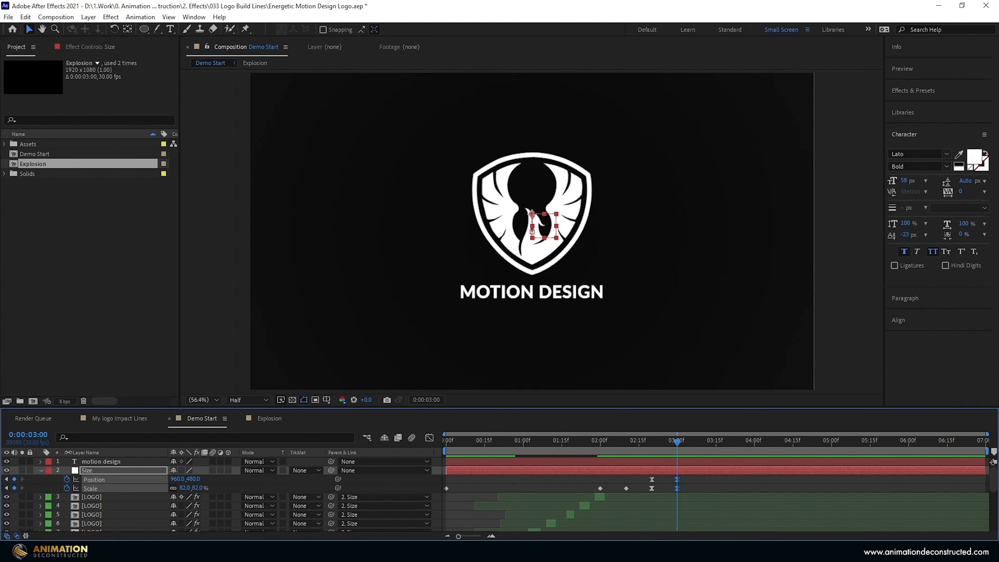
click(94, 464)
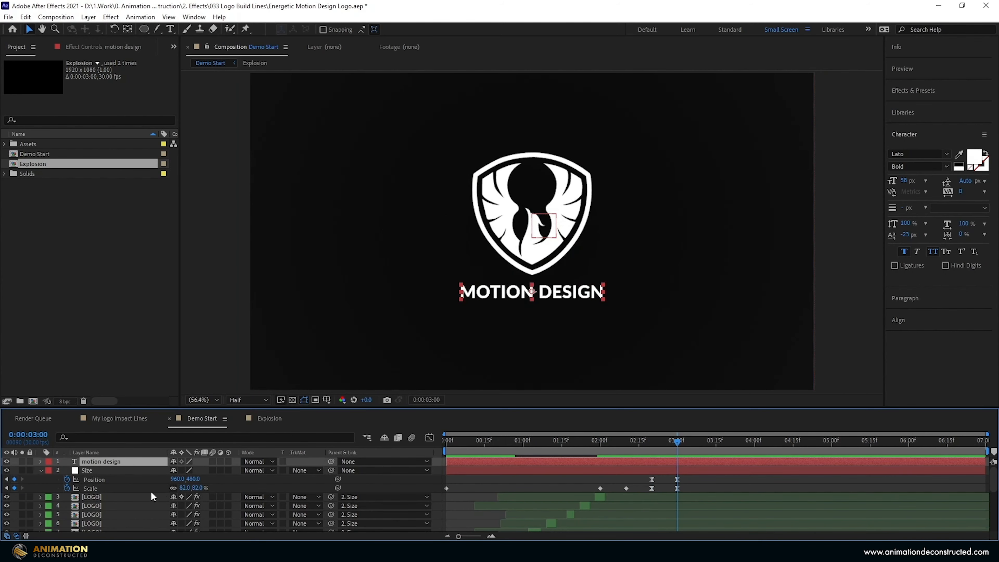
Keyframe the MOTION DESIGN text opacity from 0% at 2:24 to 100% at 3:00.
key(t)
key(alt+shift+t)
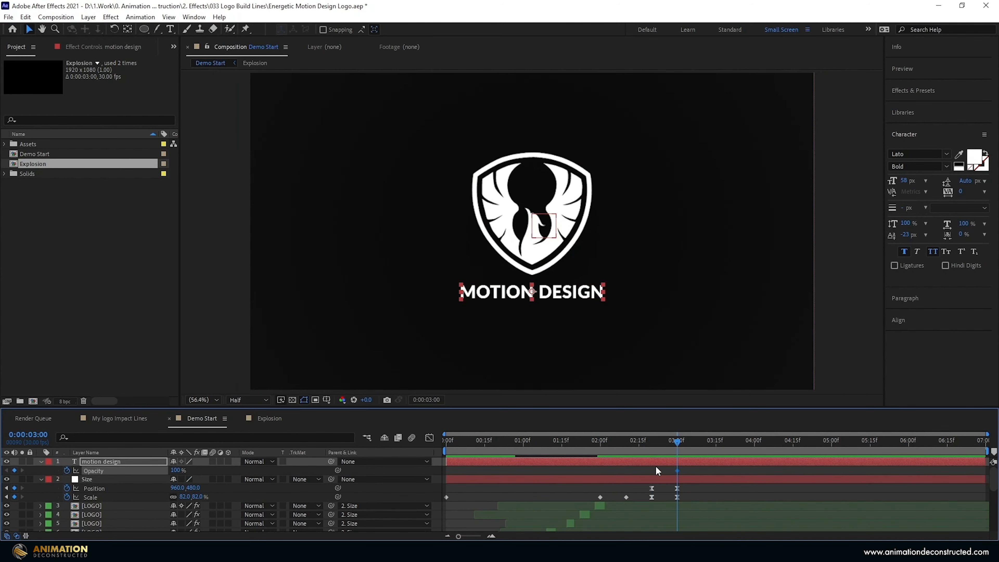
drag(676, 444, 661, 448)
drag(175, 471, 134, 470)
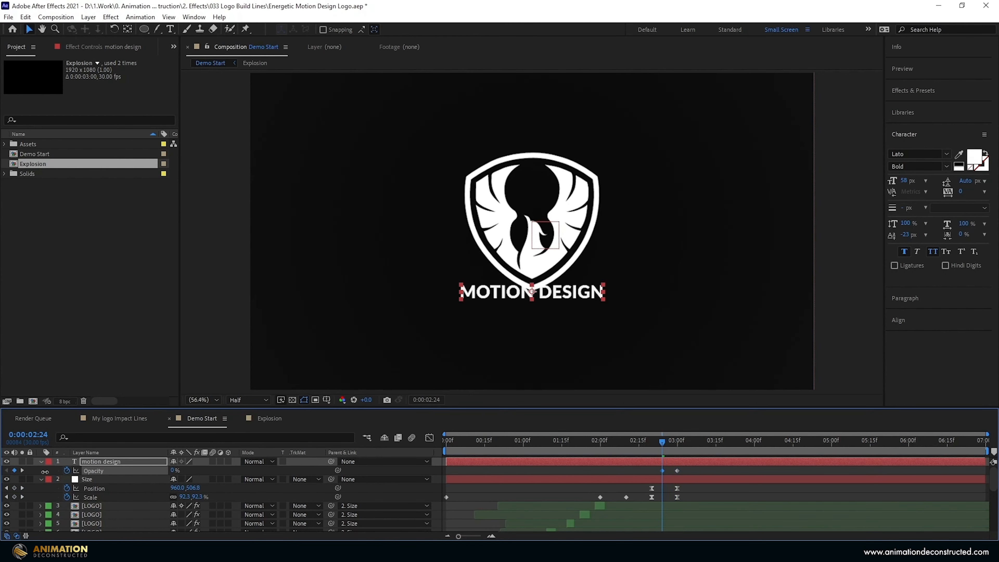
click(677, 470)
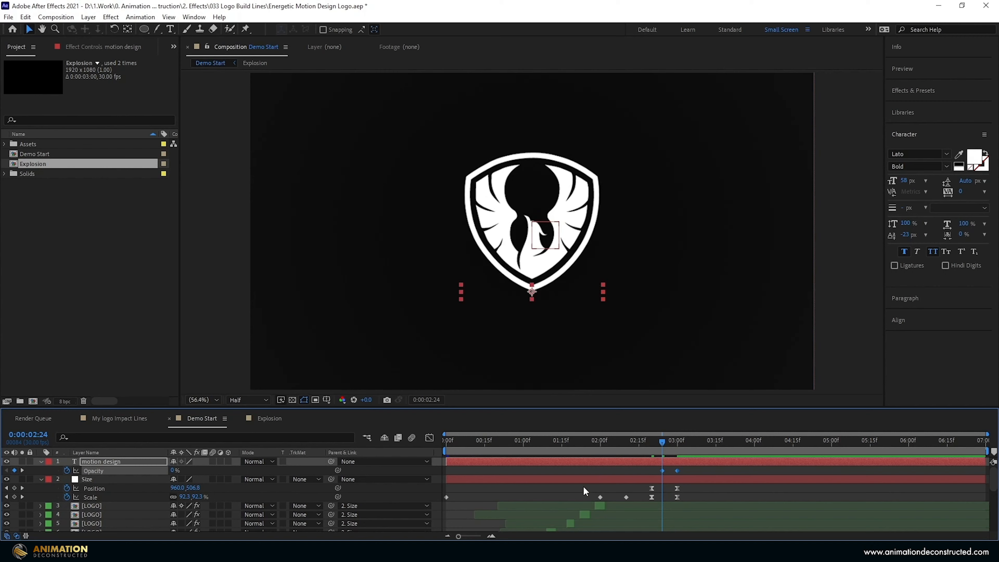
Preview the text fade-in and line build, then bring up the Layer menu.
click(653, 445)
key(space)
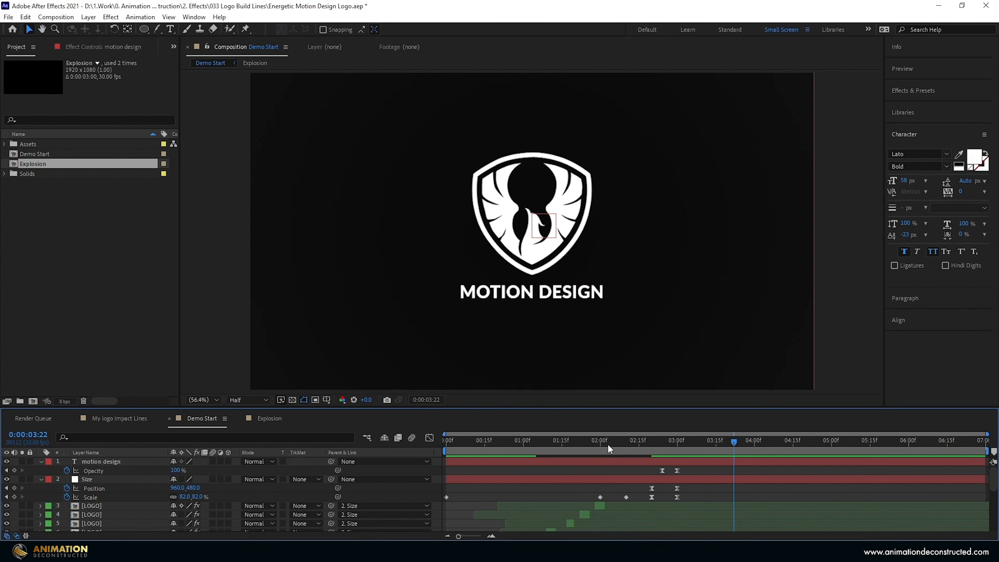
drag(607, 443, 551, 451)
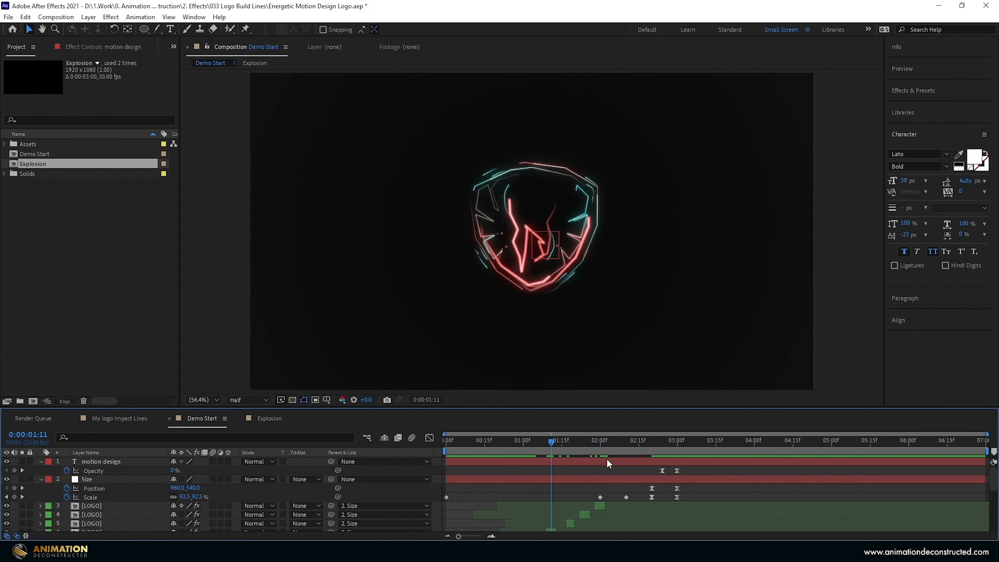
click(211, 217)
click(82, 18)
Add a new adjustment layer on top and apply Glow with a 66% threshold.
mouse_move(87, 31)
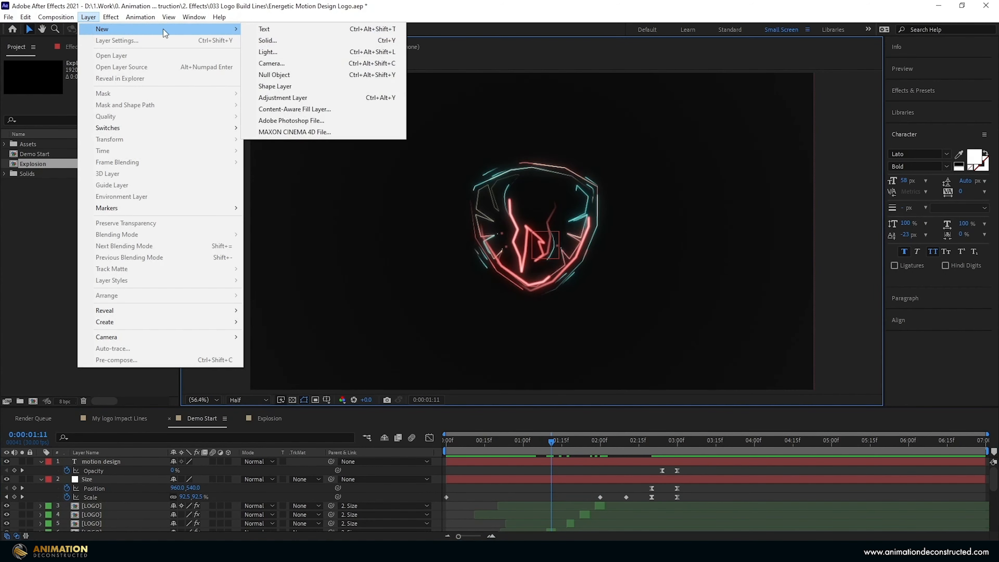
click(285, 102)
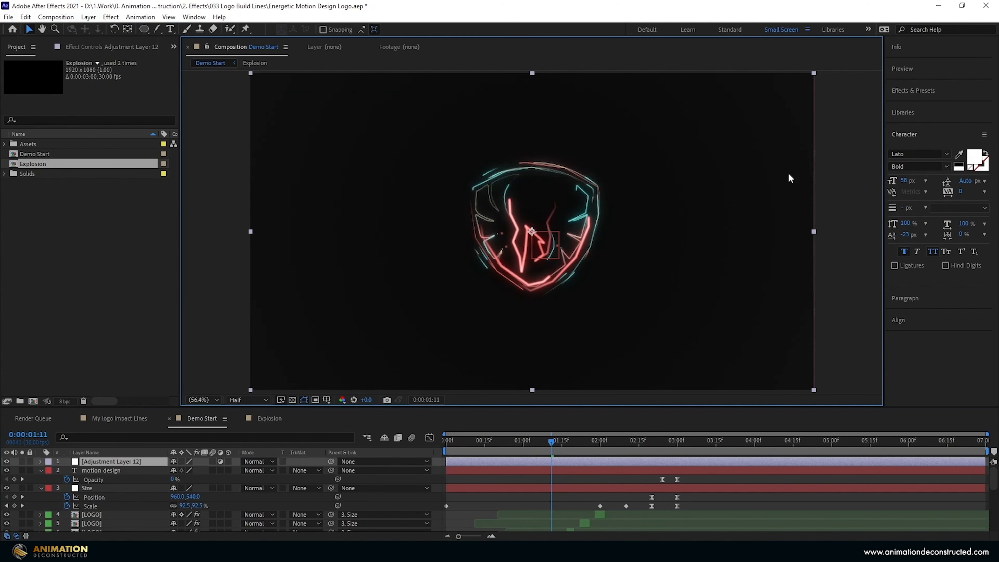
click(920, 94)
click(928, 106)
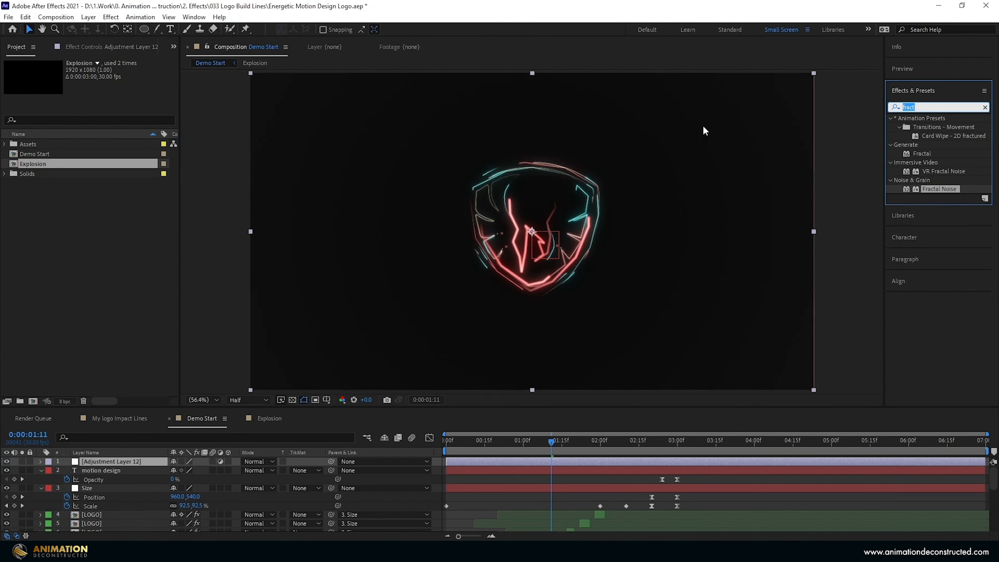
text(glow)
double_click(929, 172)
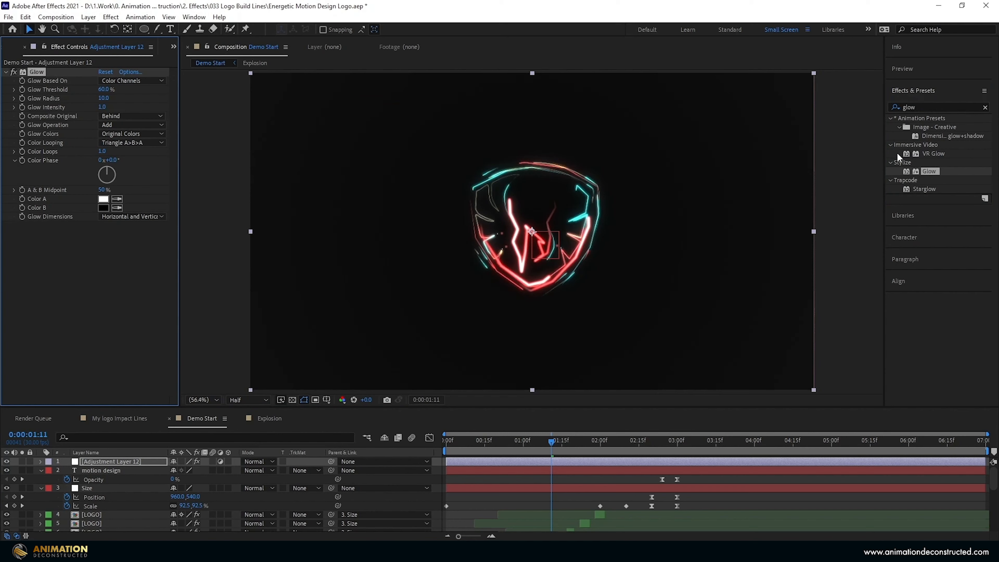
drag(103, 89, 115, 89)
click(114, 90)
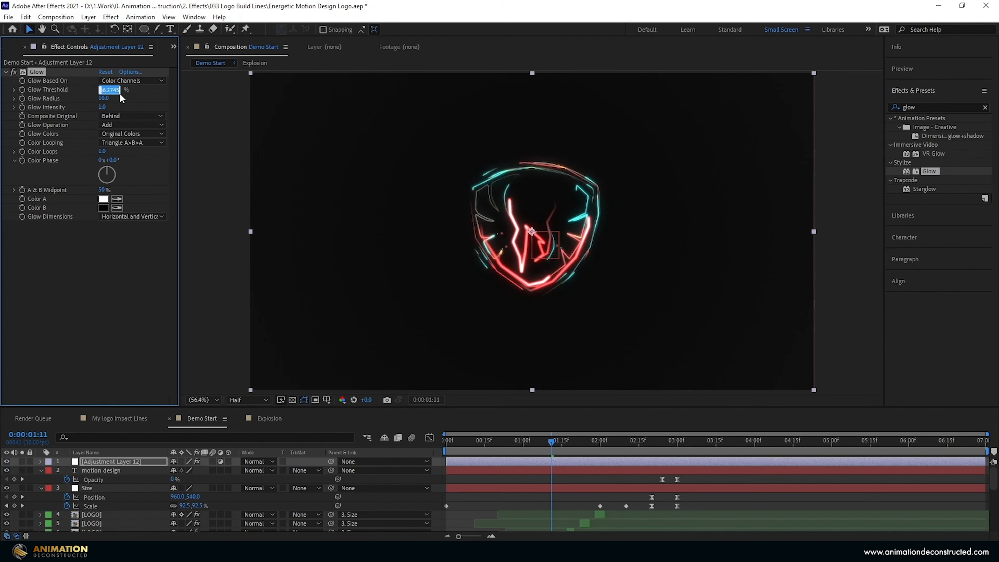
text(66)
key(Tab)
key(Tab)
Duplicate the Glow as Glow 2 with threshold 93%, radius 29 and intensity 0.5.
click(96, 245)
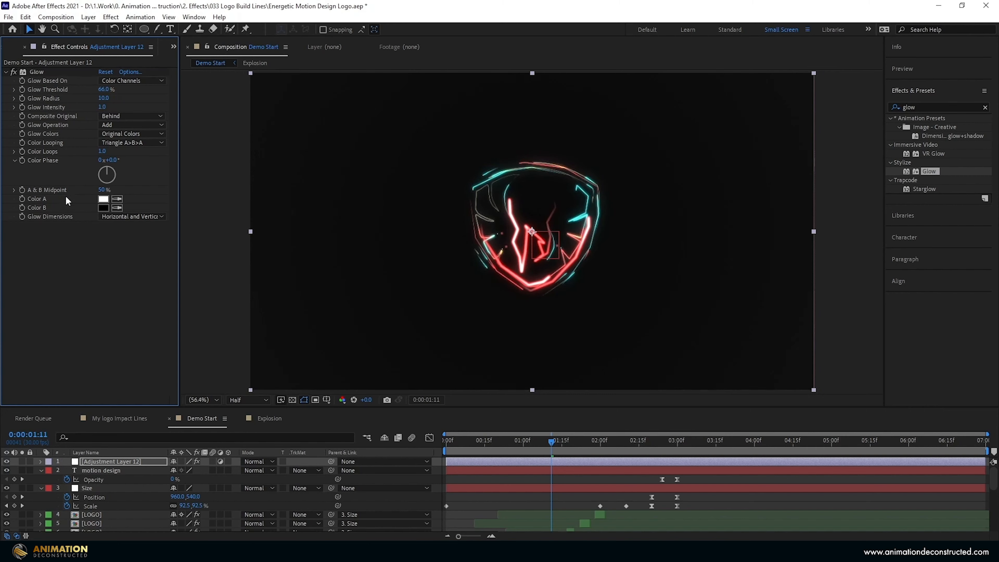
click(37, 73)
key(ctrl+d)
drag(105, 243, 129, 239)
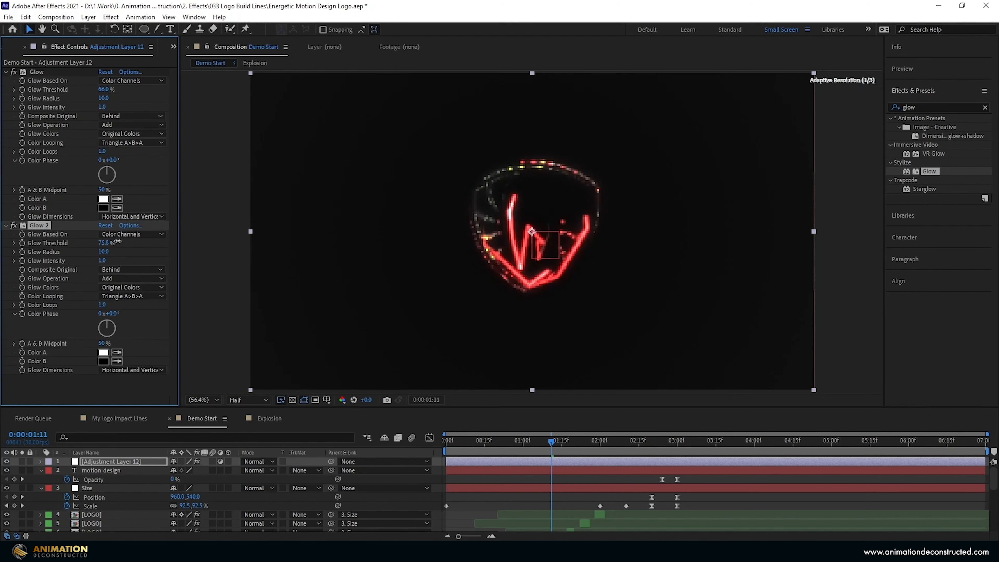
click(108, 244)
text(93)
key(Tab)
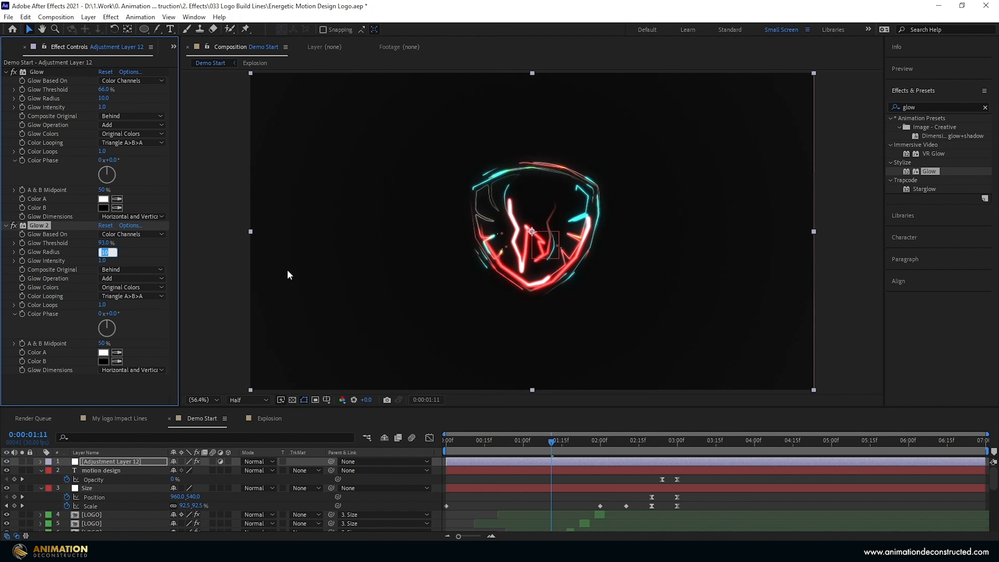
key(Return)
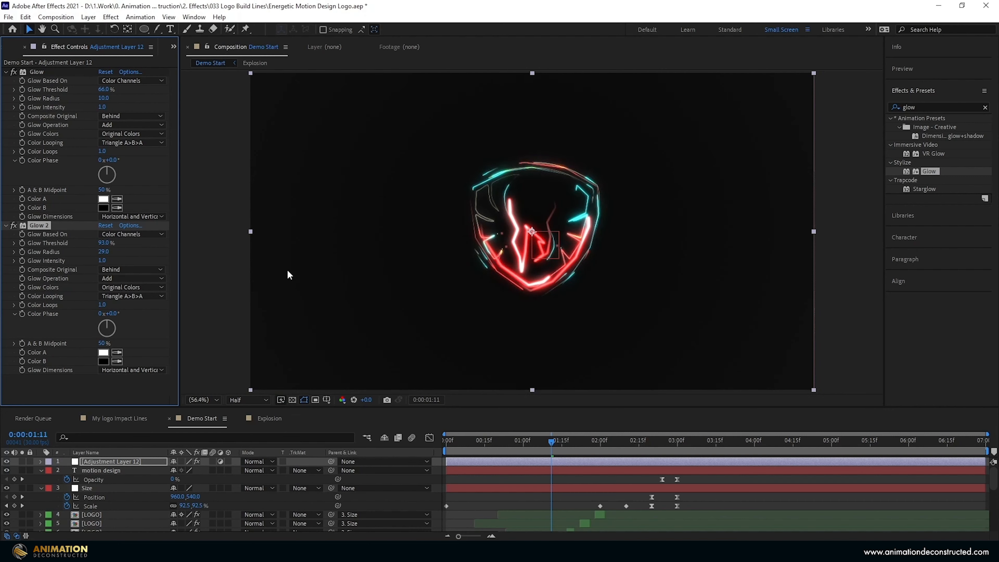
click(102, 260)
text(.5)
key(Return)
Keyframe the adjustment layer's Opacity at 2:20, fading to 0% at 3:00.
key(space)
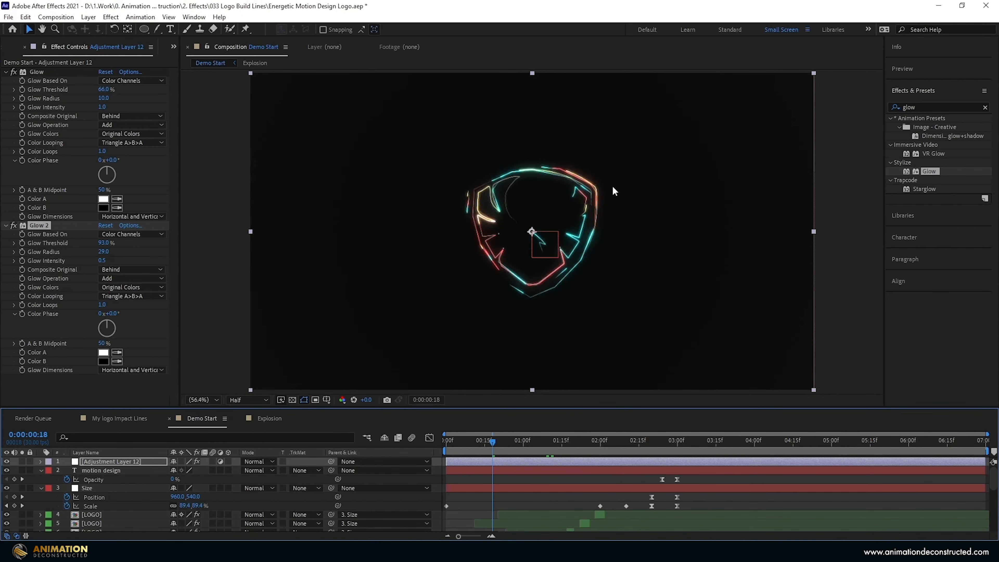
click(628, 451)
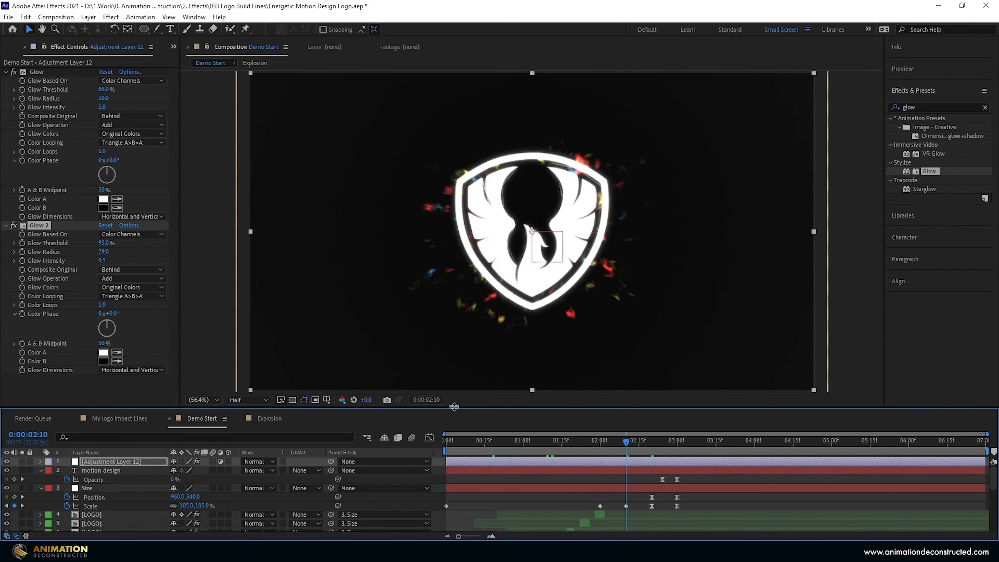
click(653, 448)
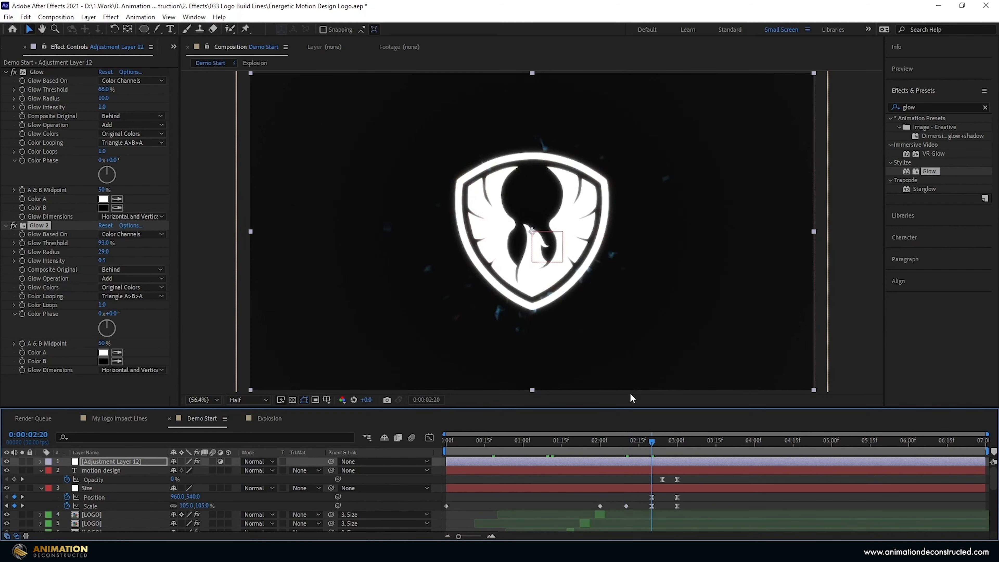
key(t)
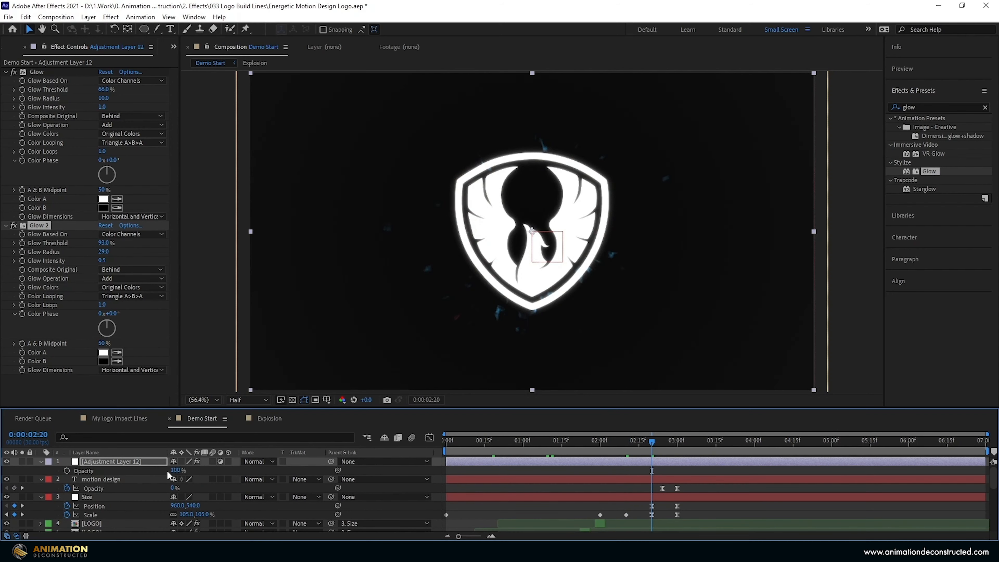
click(67, 470)
drag(663, 440, 674, 443)
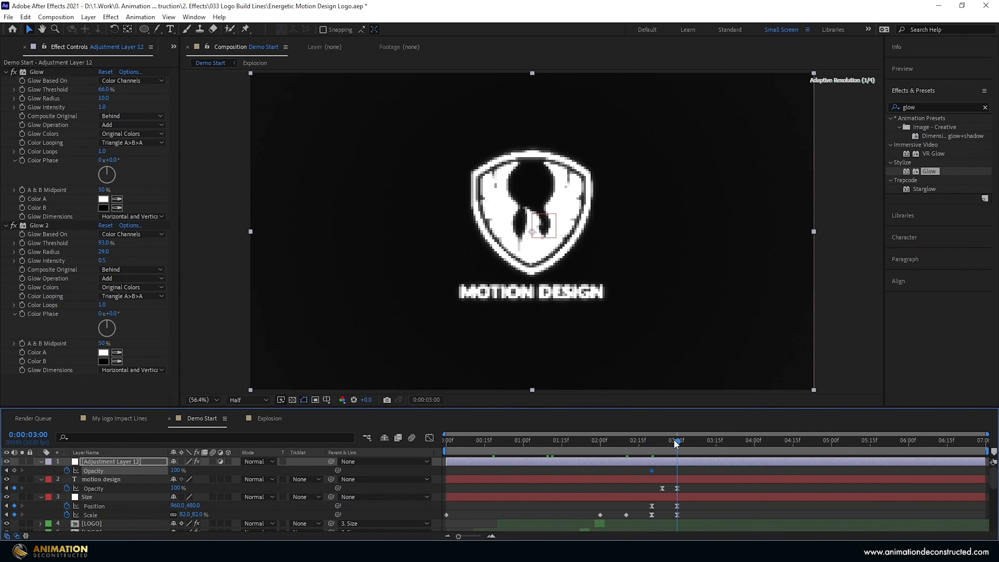
drag(176, 470, 48, 466)
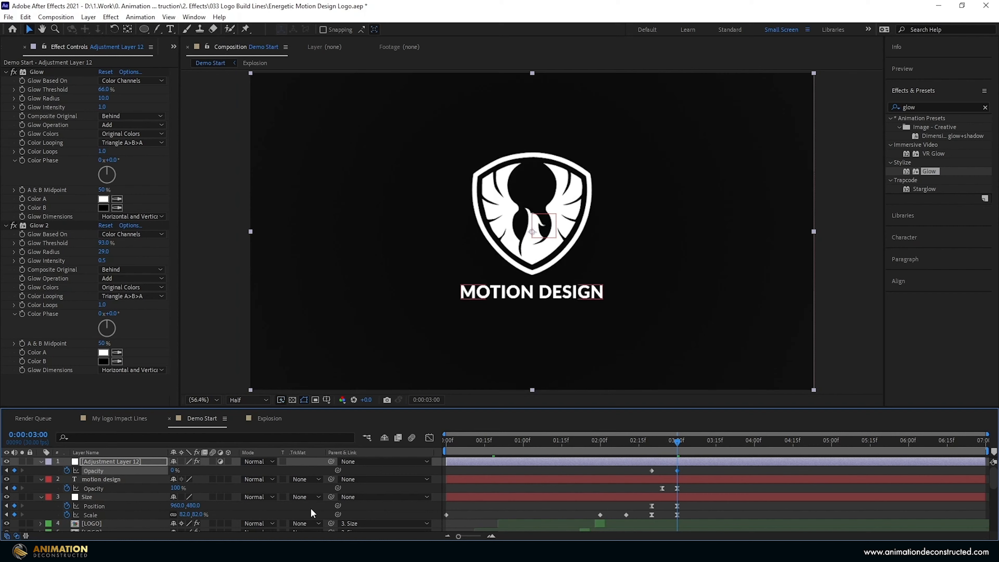
Easy Ease both Opacity keyframes, preview the fade, and shift the keyframes earlier.
drag(686, 469, 621, 475)
key(F9)
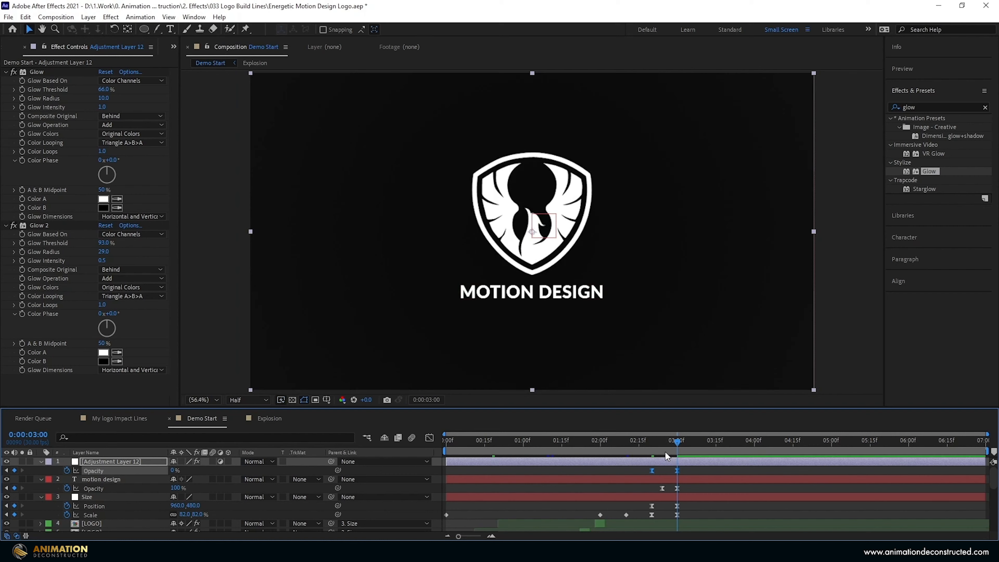
click(645, 440)
key(space)
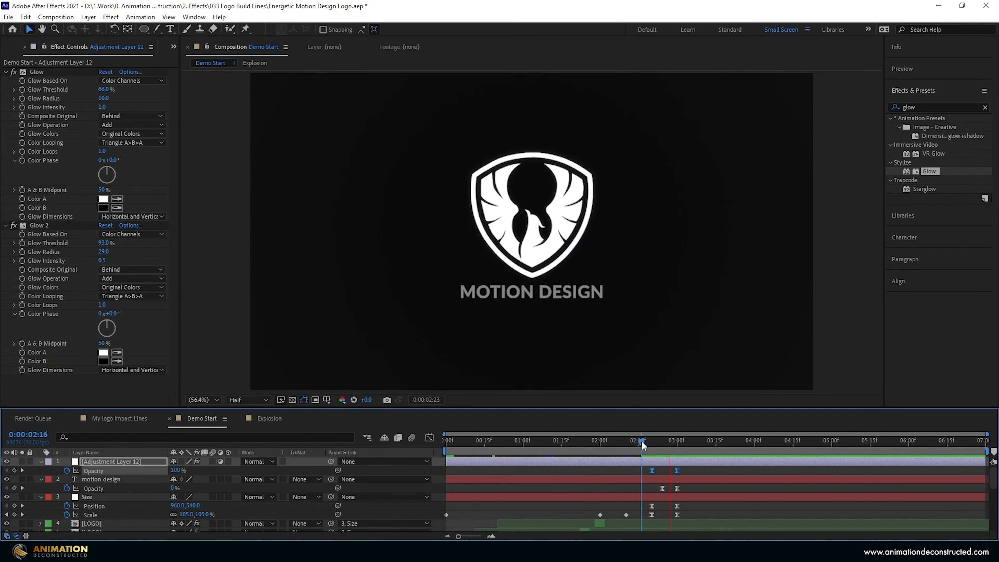
key(space)
drag(646, 440, 652, 439)
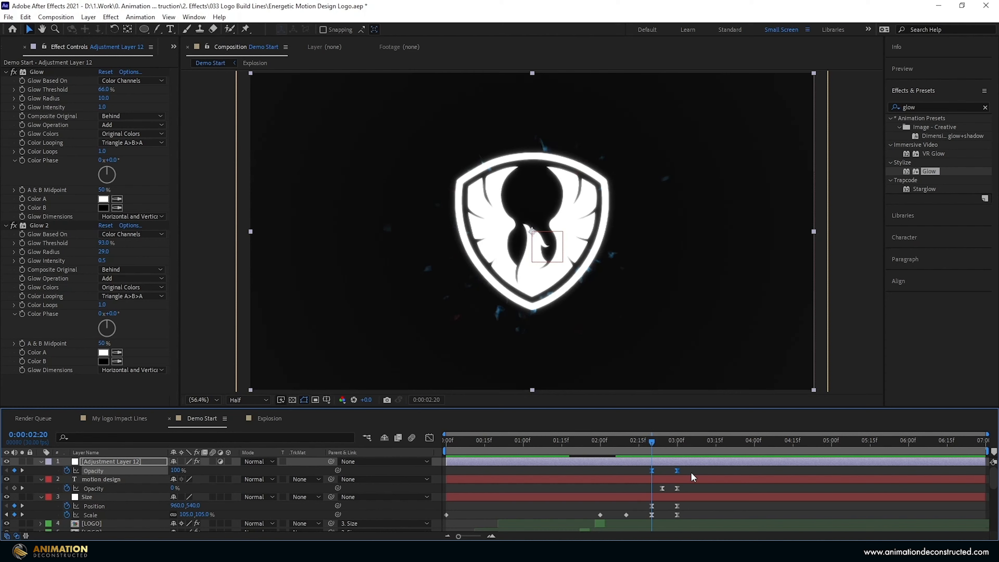
drag(676, 471, 565, 448)
click(654, 440)
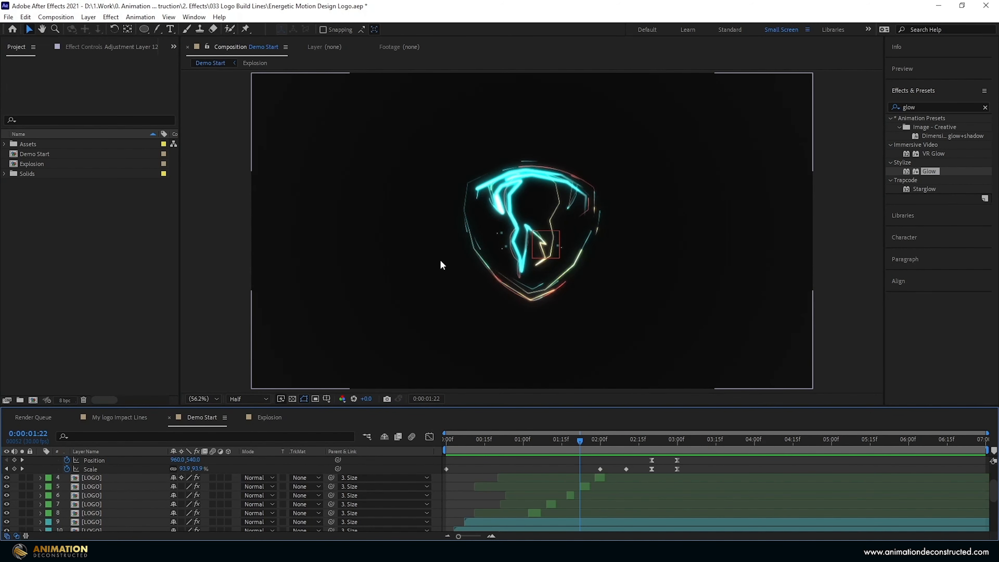
Duplicate the Demo Start composition and open the Demo Start 2 copy.
click(39, 154)
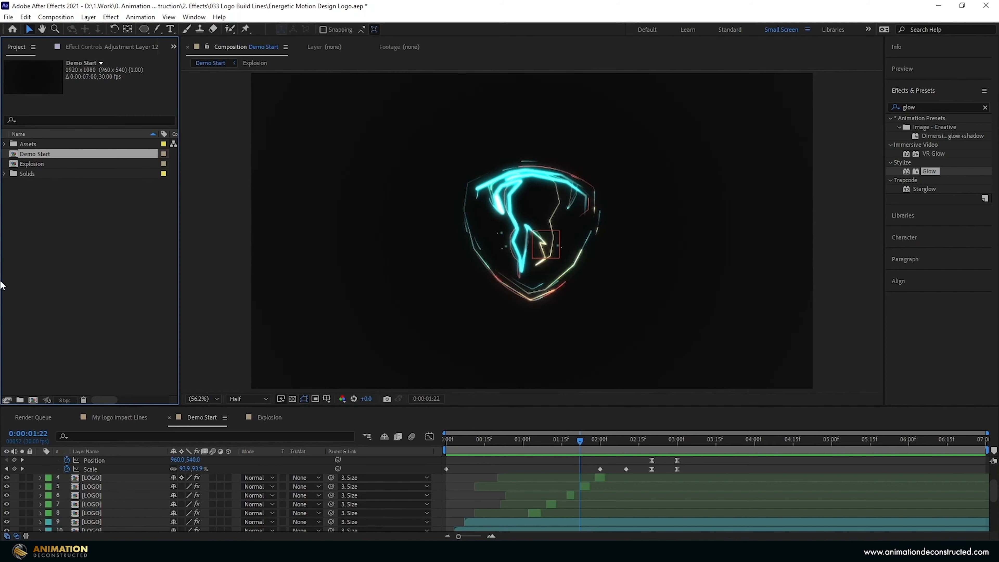
key(ctrl+d)
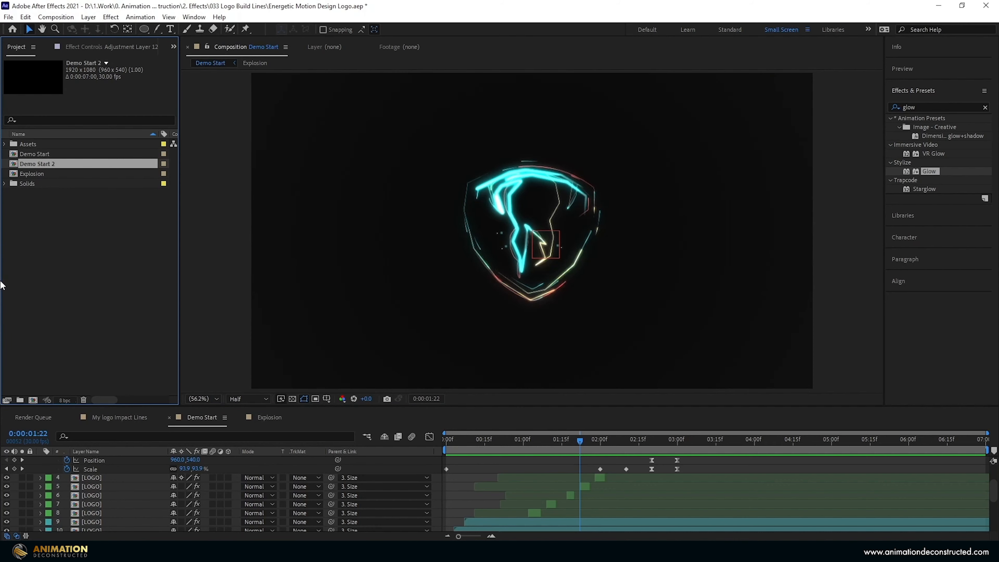
double_click(48, 165)
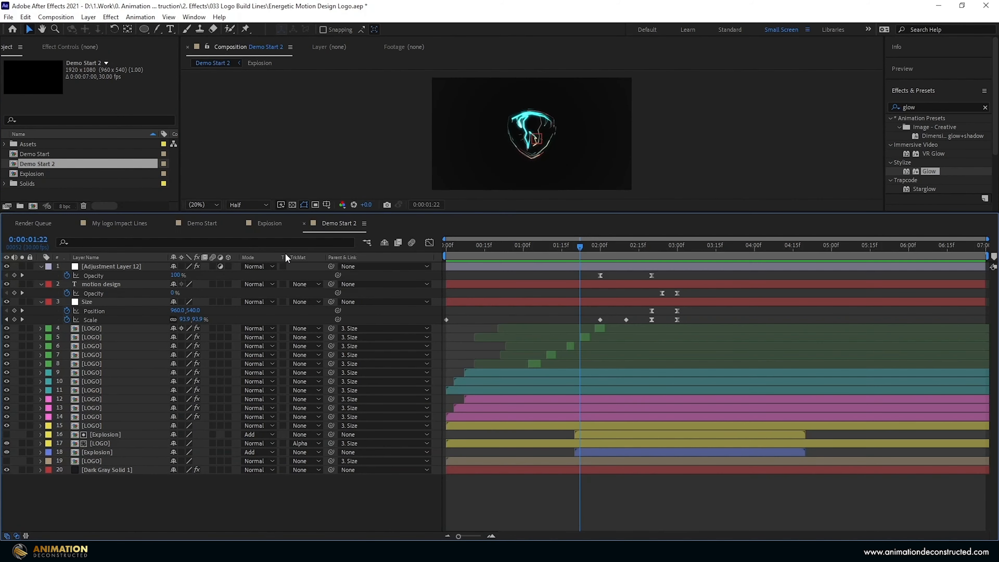
click(445, 247)
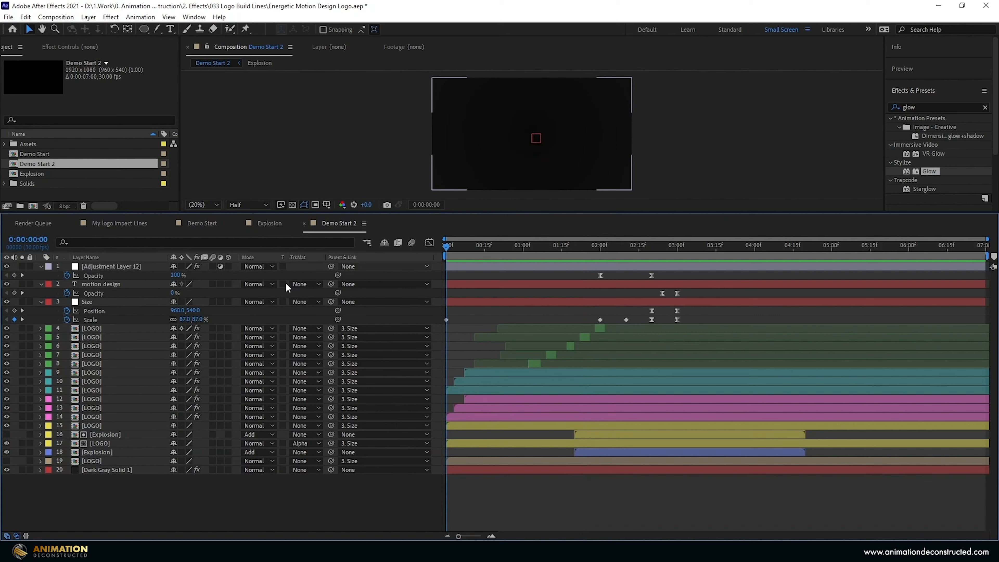
Delete the adjustment, motion design text and Explosion layers from the copy.
click(100, 266)
shift+click(95, 284)
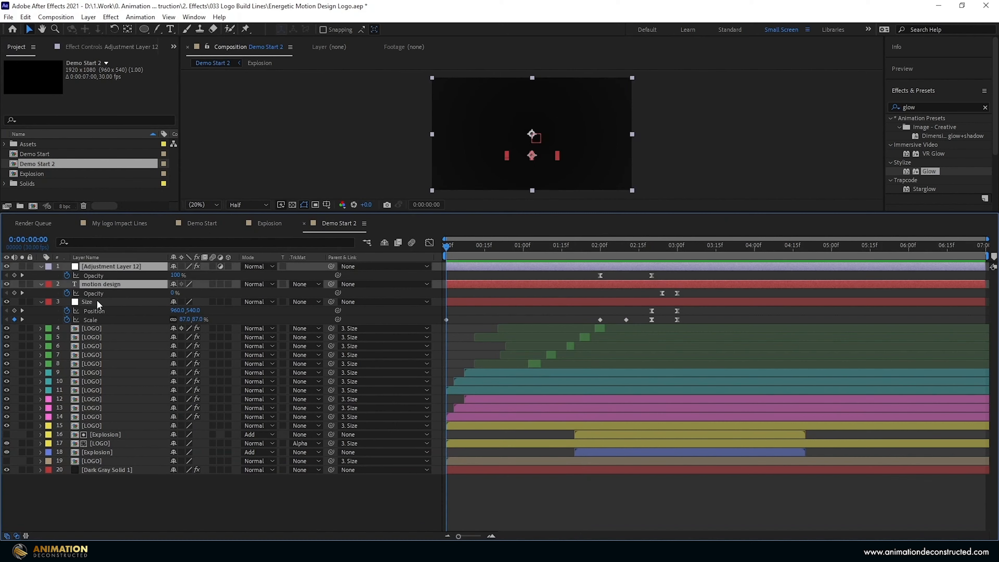
ctrl+click(90, 429)
ctrl+click(90, 433)
ctrl+click(90, 443)
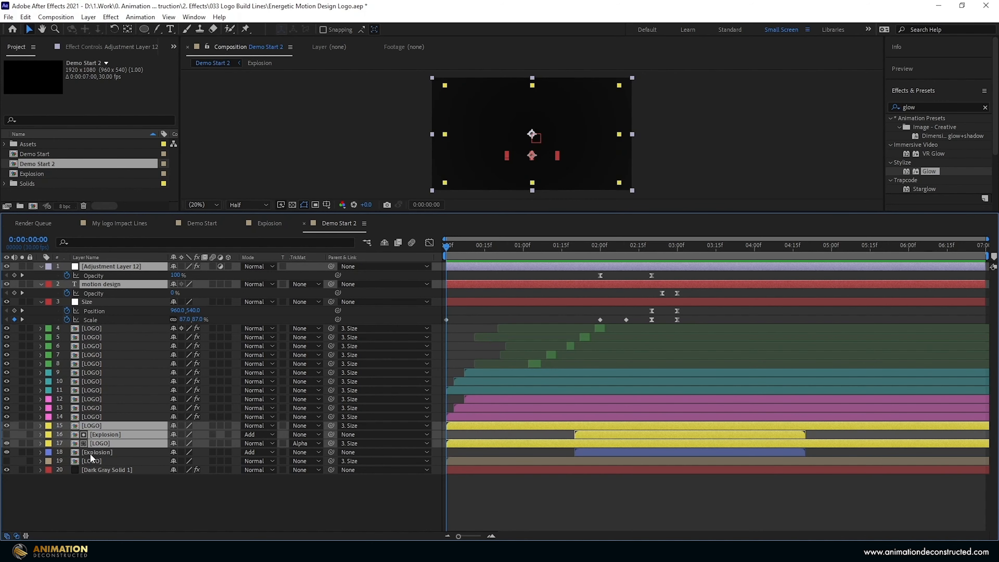
ctrl+click(90, 452)
ctrl+click(90, 461)
key(Delete)
key(Delete)
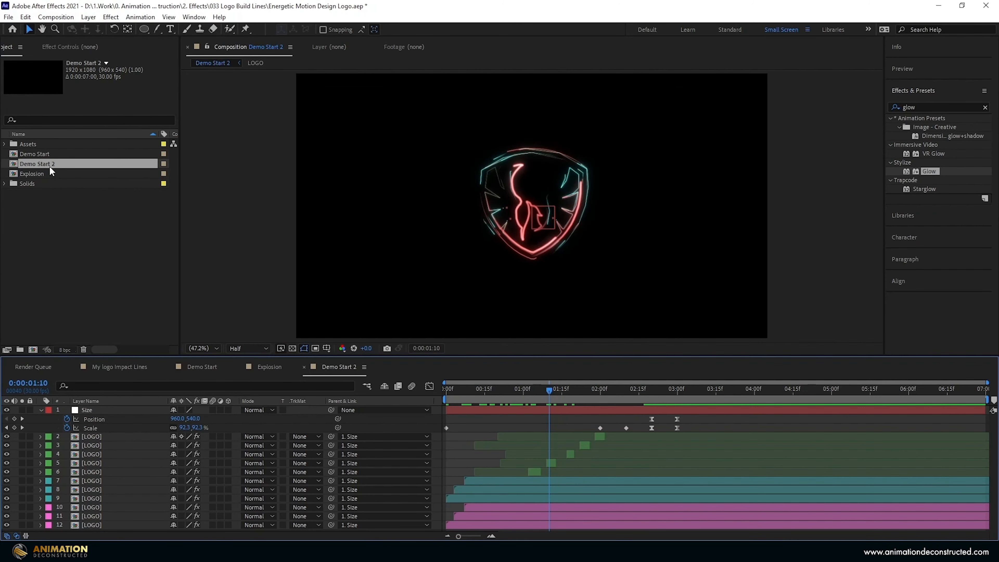
Rename the copy to 'Lines' and nest it inside a new composition.
click(50, 167)
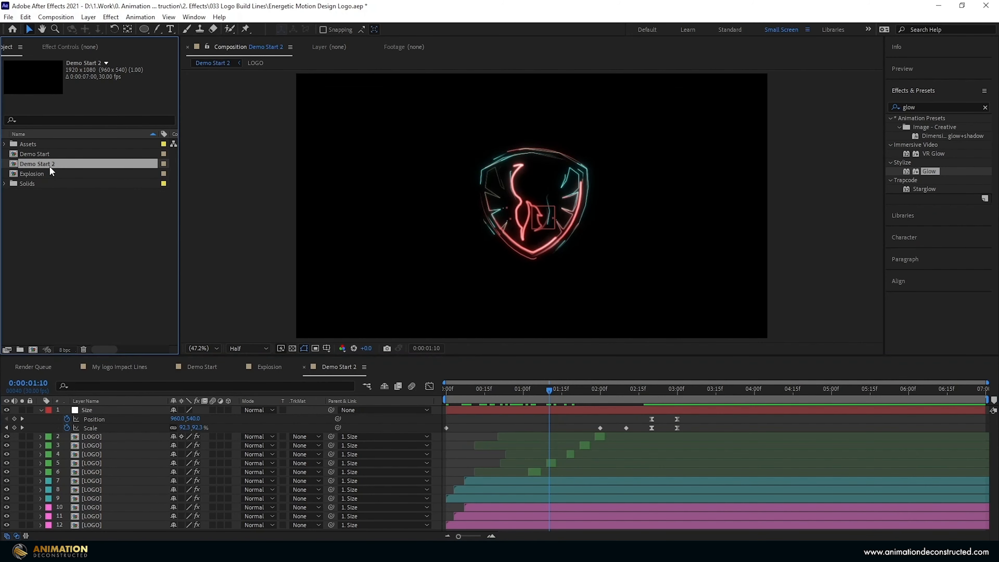
key(Return)
text(Line)
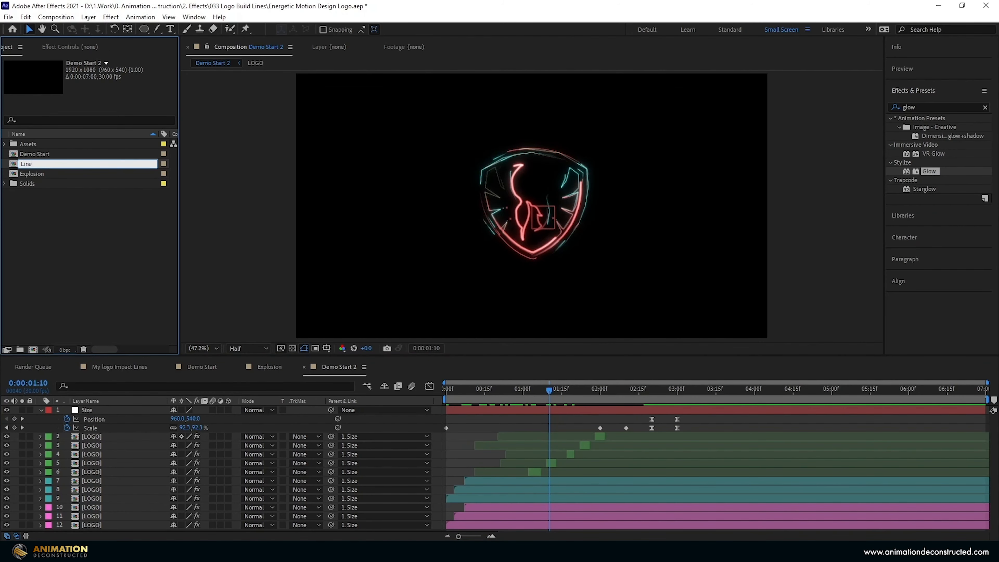
text(s)
key(Return)
drag(35, 174, 34, 353)
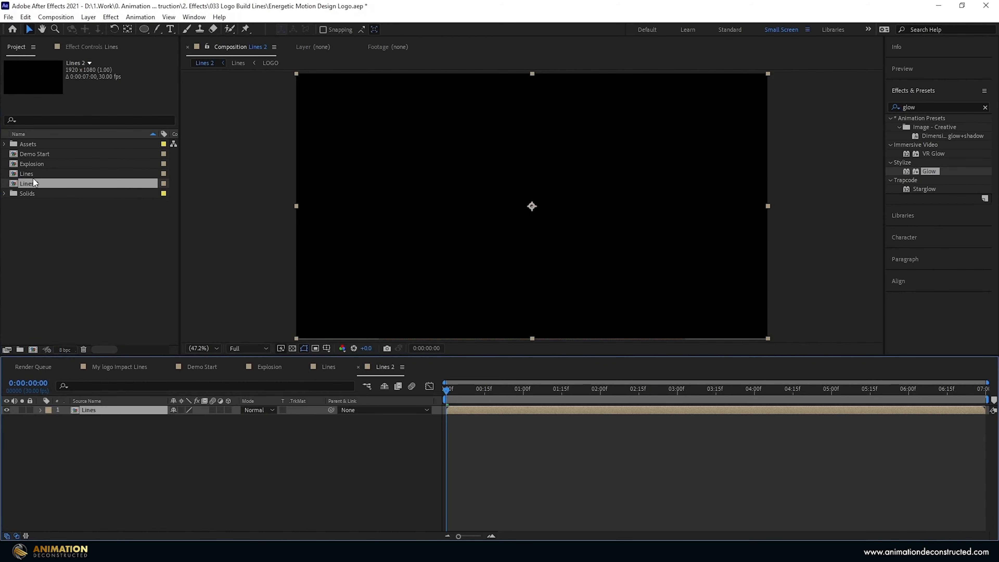
key(Return)
Name the new comp 'Lights' and add an adjustment layer above Lines at 1:09.
text(Lights)
key(Return)
click(548, 402)
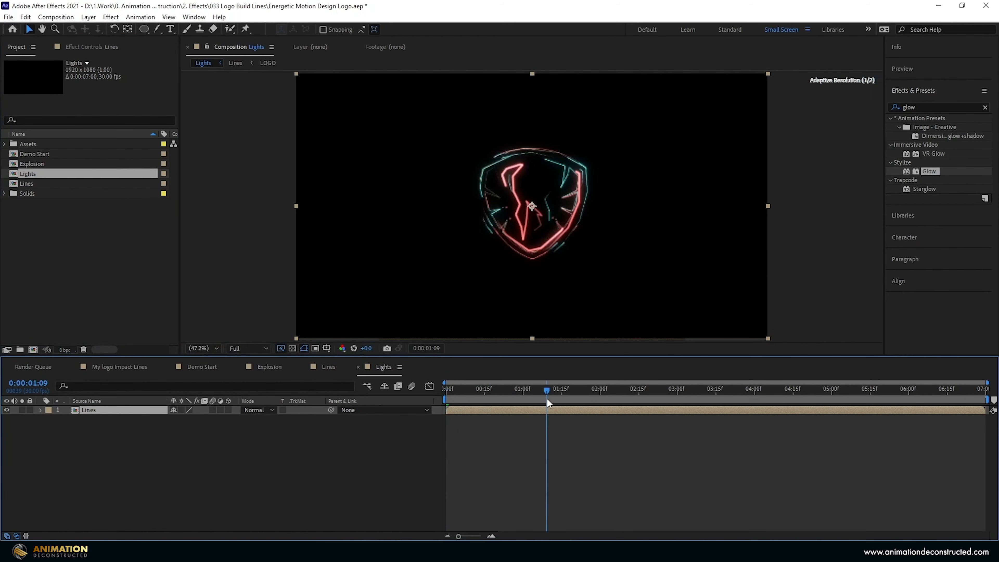
right_click(110, 453)
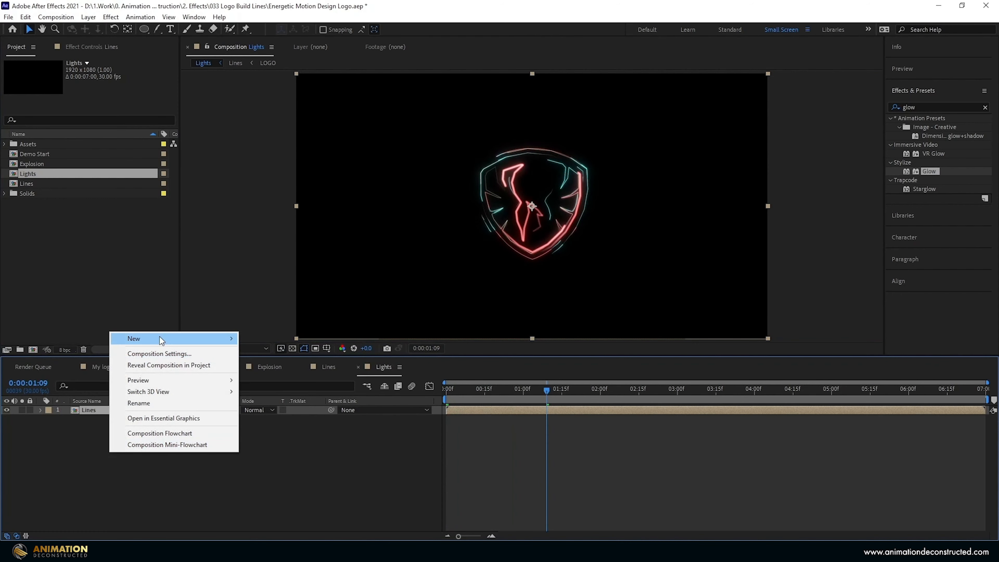
mouse_move(160, 341)
click(275, 425)
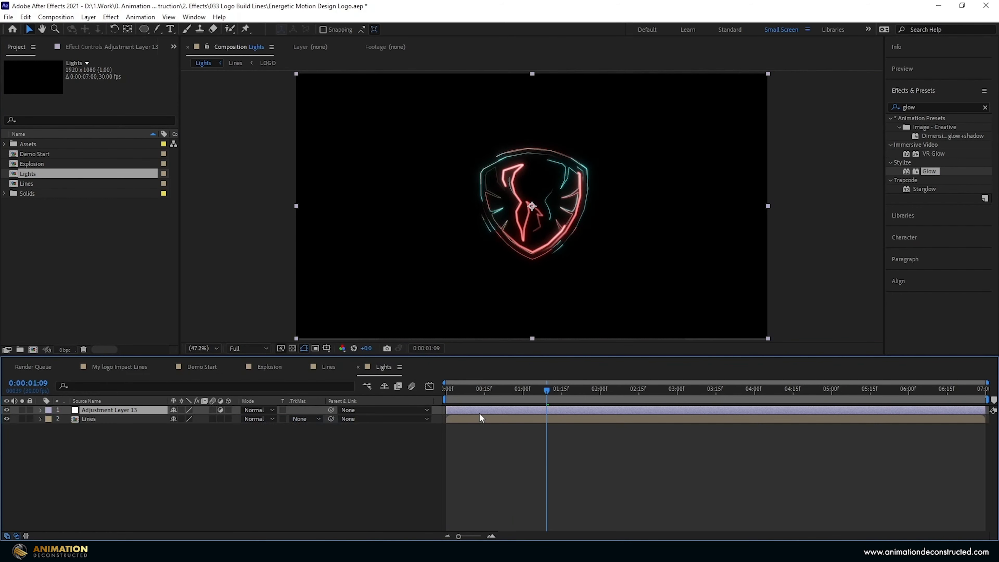
Apply Gaussian Blur with Blurriness 118 and Repeat Edge Pixels on.
double_click(917, 103)
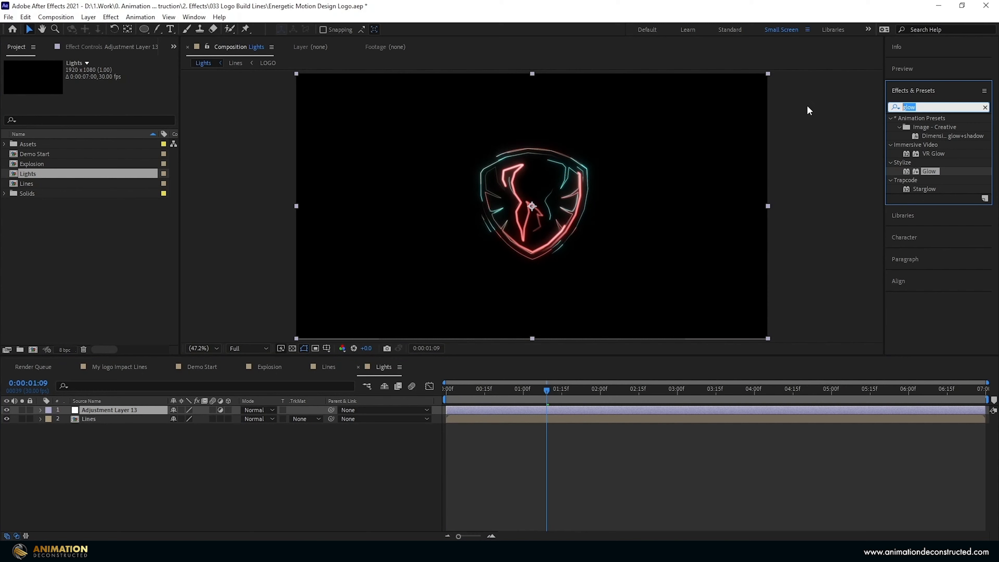
text(gaus)
double_click(943, 128)
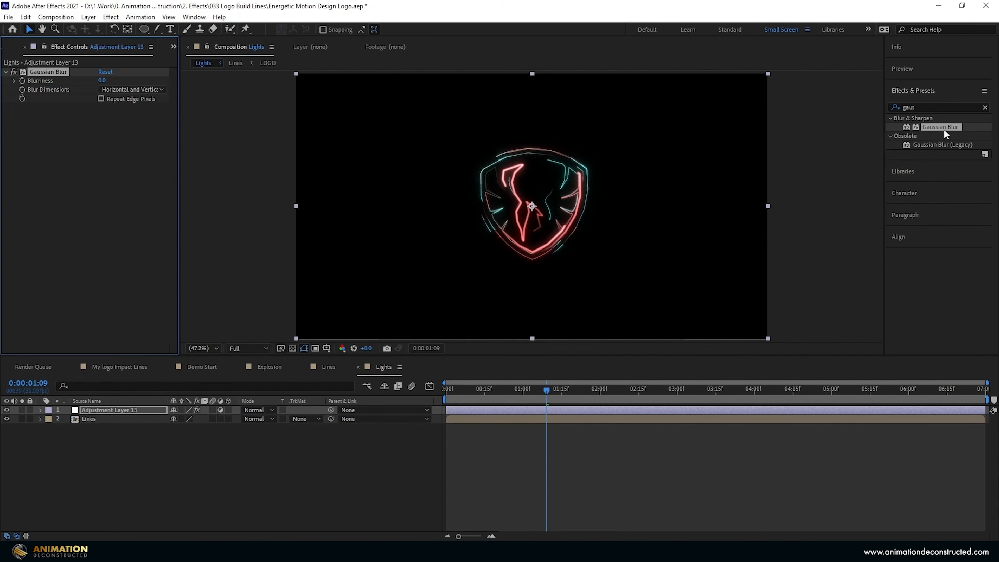
drag(104, 83, 326, 85)
click(109, 81)
text(118)
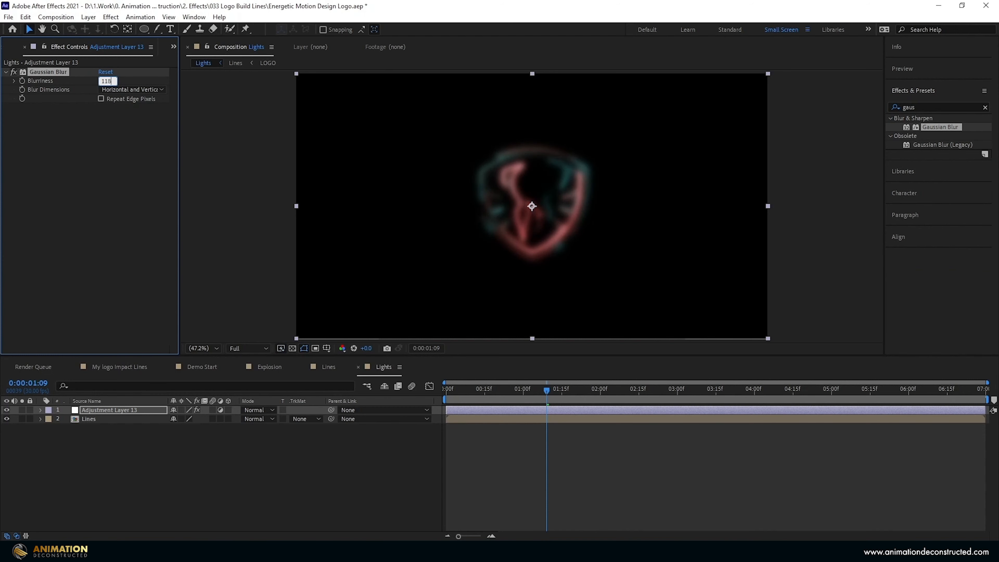
key(Return)
click(101, 99)
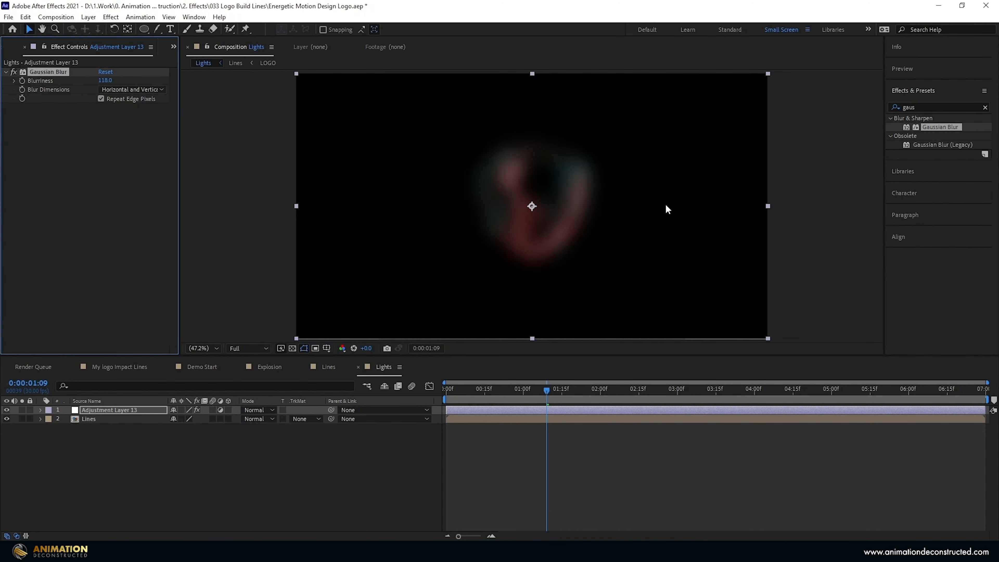
Apply Glow with 80% threshold, 60 radius and the glow operation set to None.
click(943, 103)
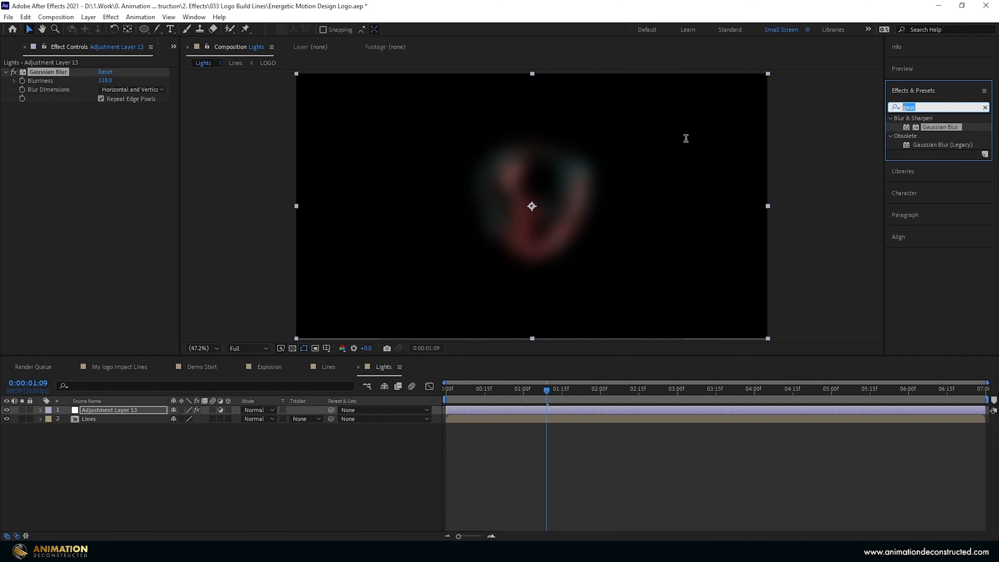
text(glow)
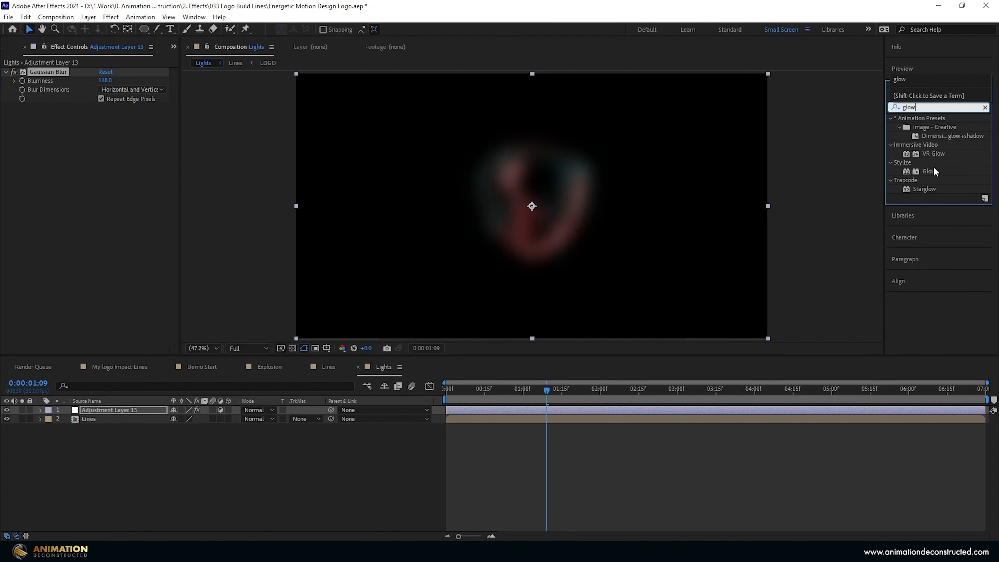
double_click(930, 171)
mouse_move(104, 125)
mouse_down()
mouse_move(126, 126)
mouse_move(113, 126)
mouse_up()
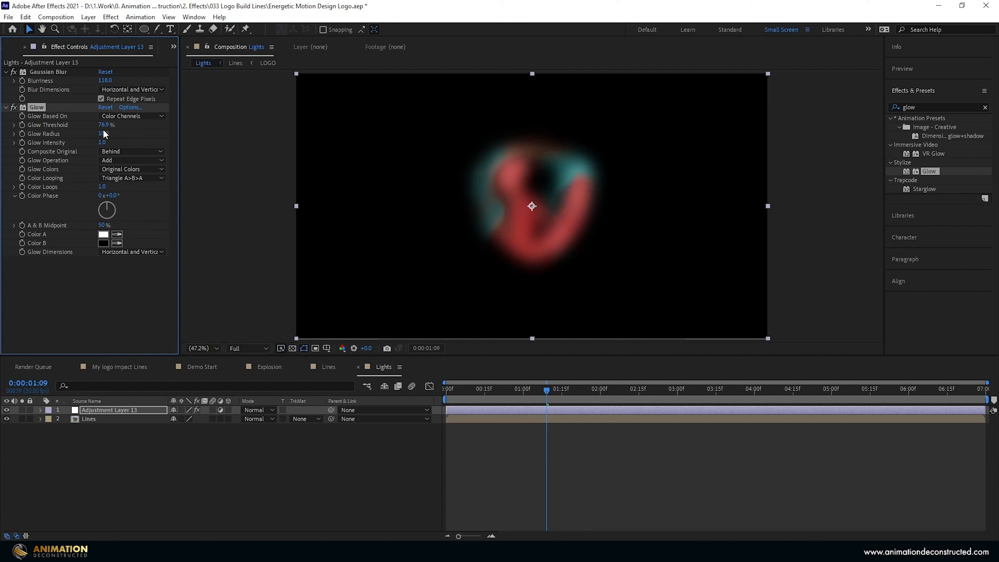
click(104, 125)
text(80)
key(Tab)
text(60)
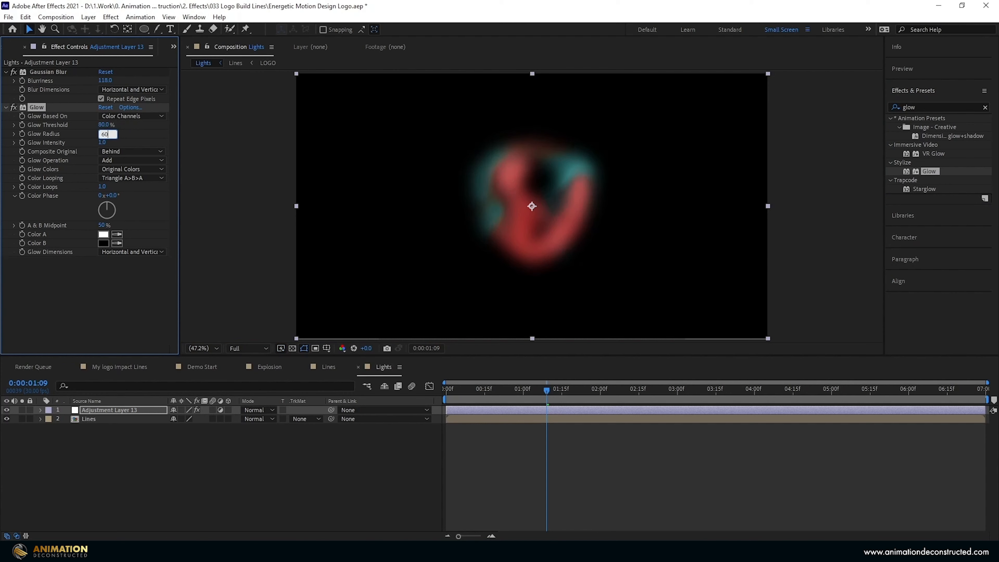
key(Return)
click(107, 160)
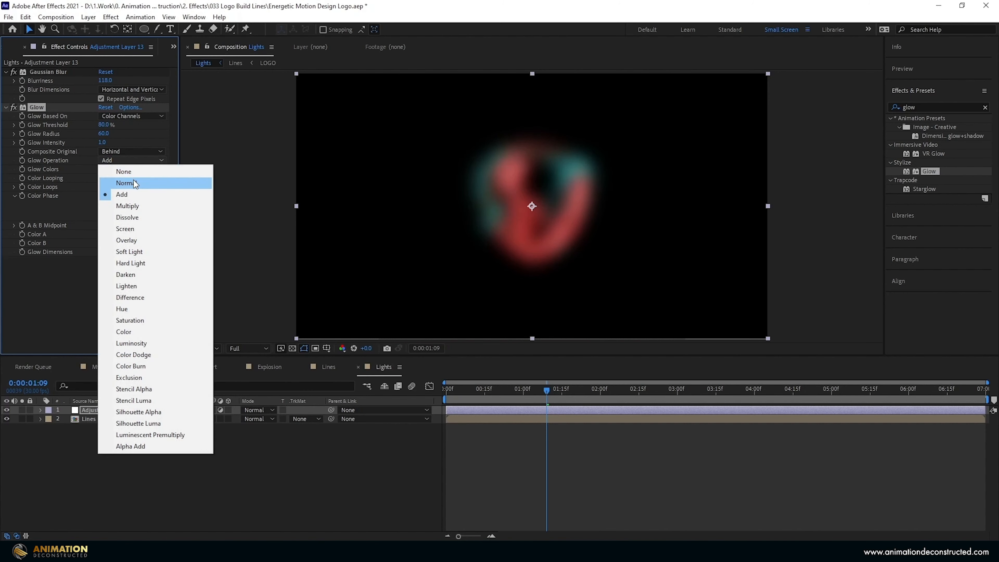
click(131, 173)
Duplicate the Glow as Glow 2 with about 83% threshold and radius 350.
key(ctrl+d)
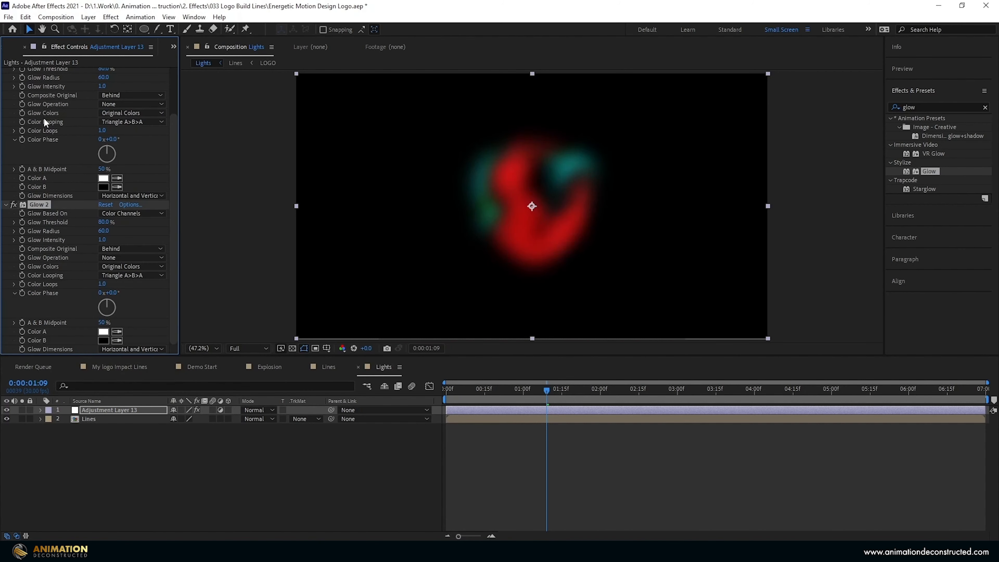
drag(105, 222, 258, 227)
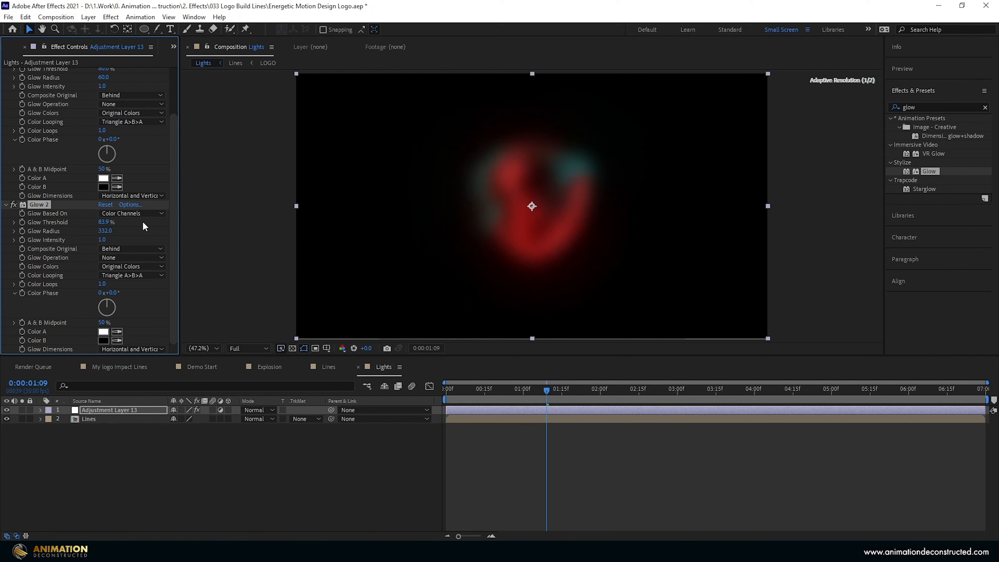
click(105, 230)
text(350)
key(Return)
Duplicate Glow 2 as Glow 3 with 62% threshold and 780 radius.
key(ctrl+d)
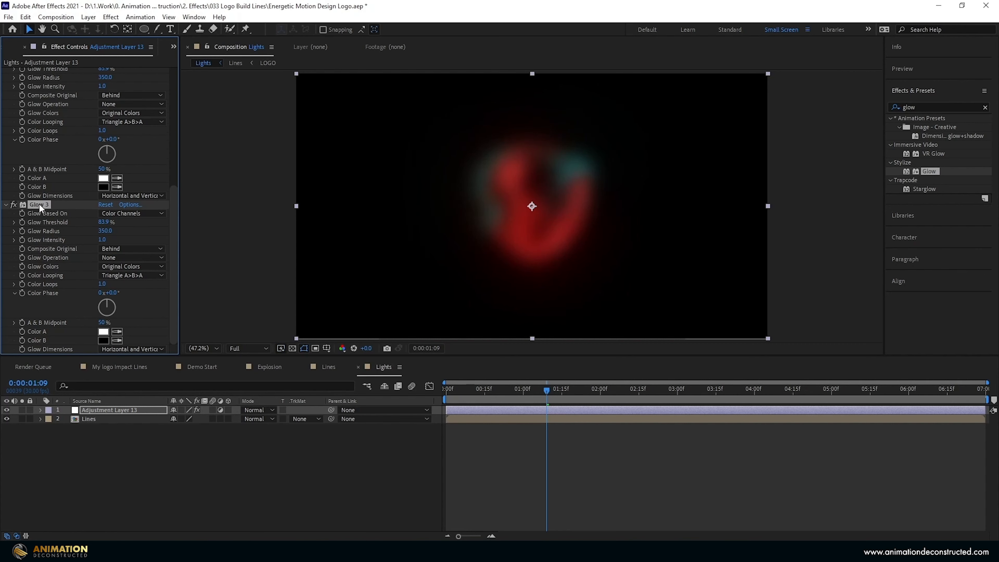
click(104, 222)
text(62)
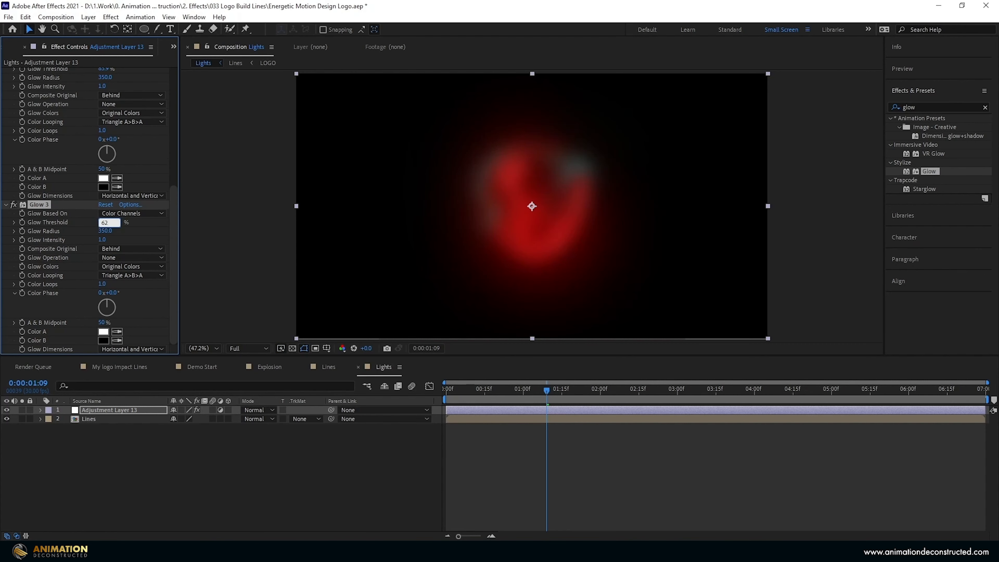
key(Return)
drag(116, 230, 179, 245)
drag(546, 390, 506, 394)
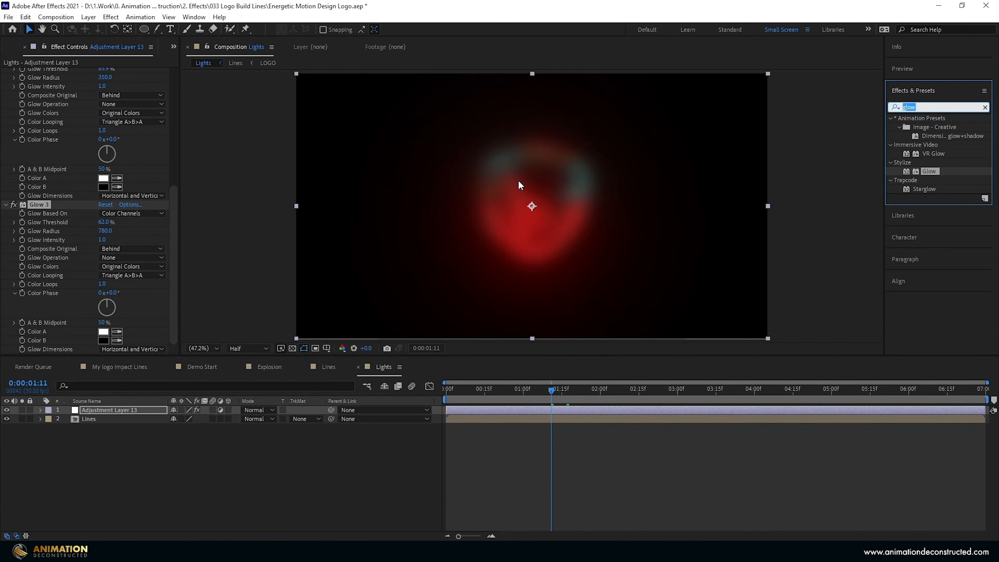
Apply Gaussian Blur to the adjustment layer with Blurriness 800.
text(gaus)
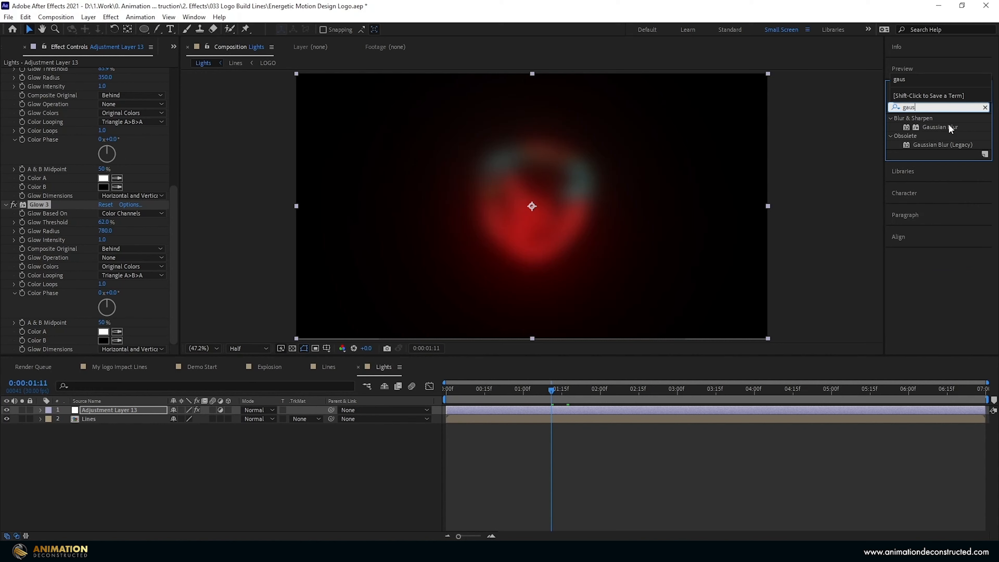
double_click(949, 127)
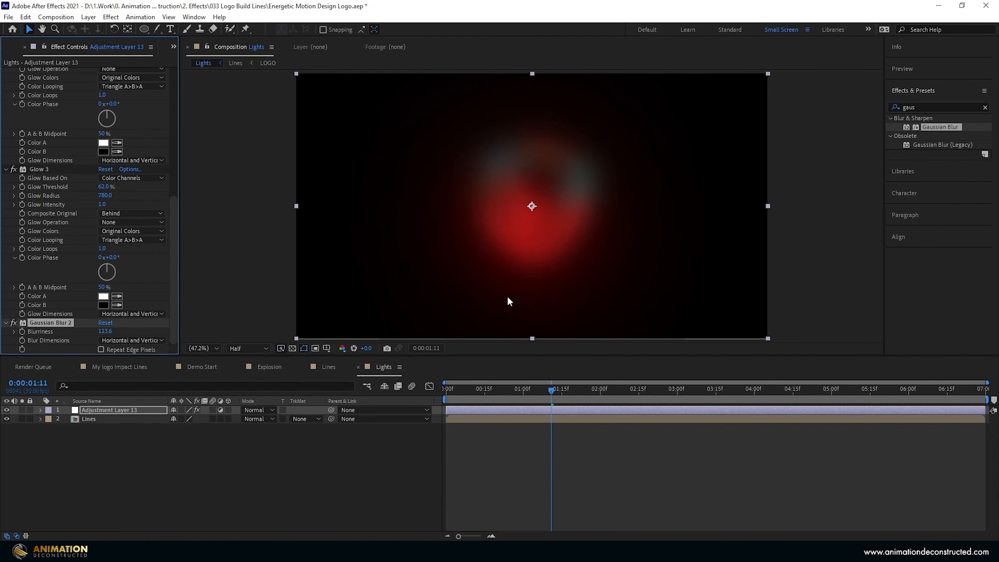
click(106, 330)
text(8)
key(Return)
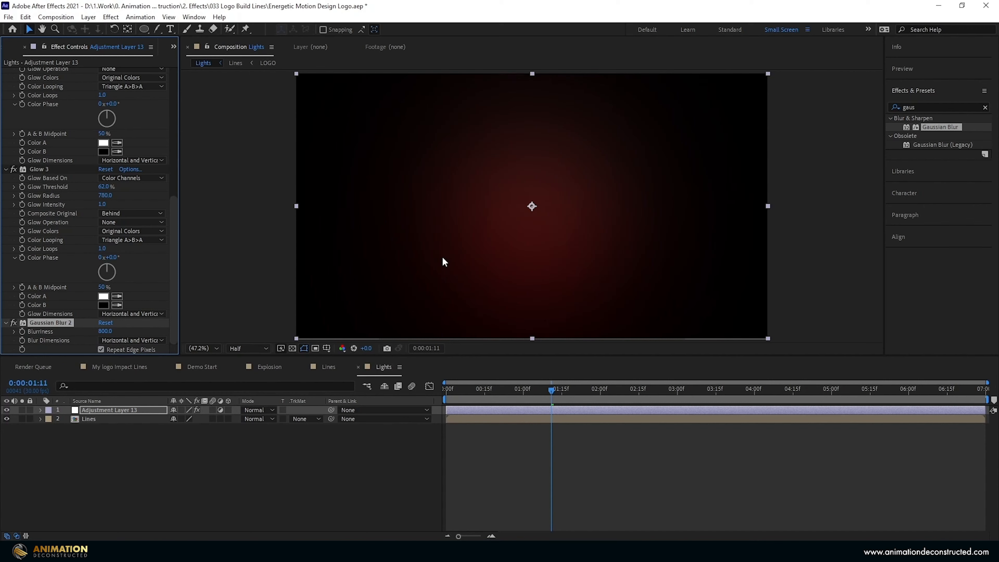
Add Noise at 44% amount, then close the Lights composition.
click(932, 108)
text(nois)
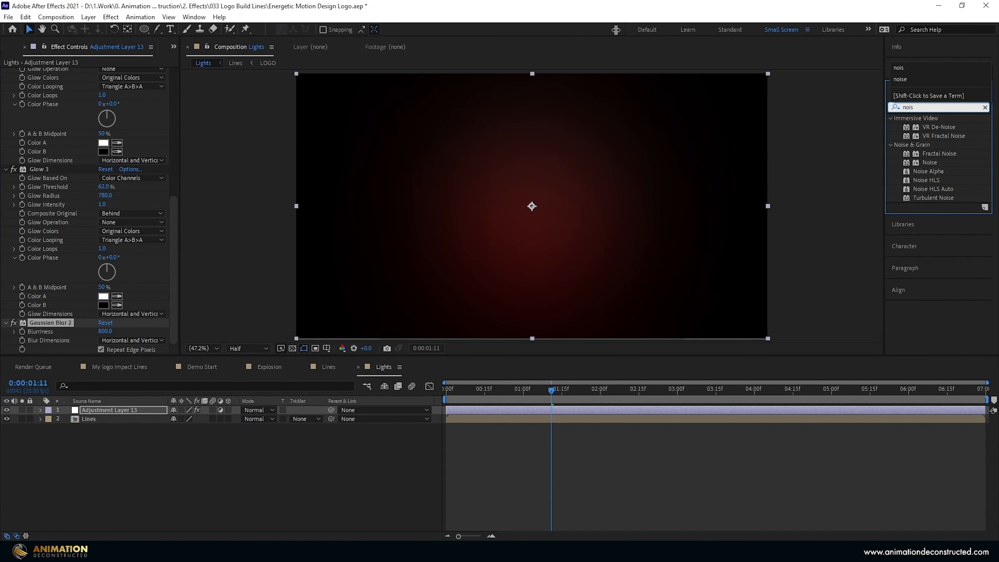
click(912, 79)
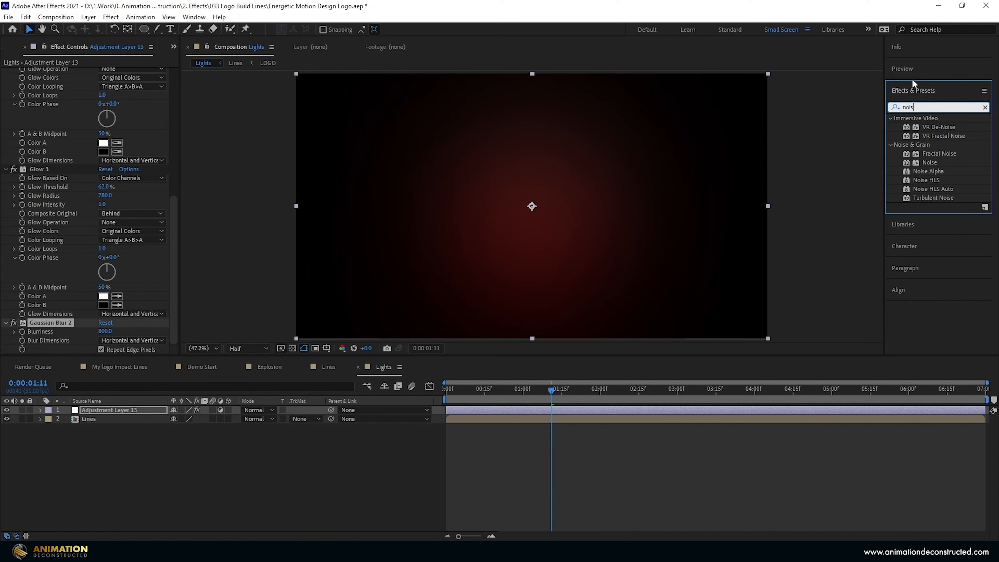
double_click(929, 163)
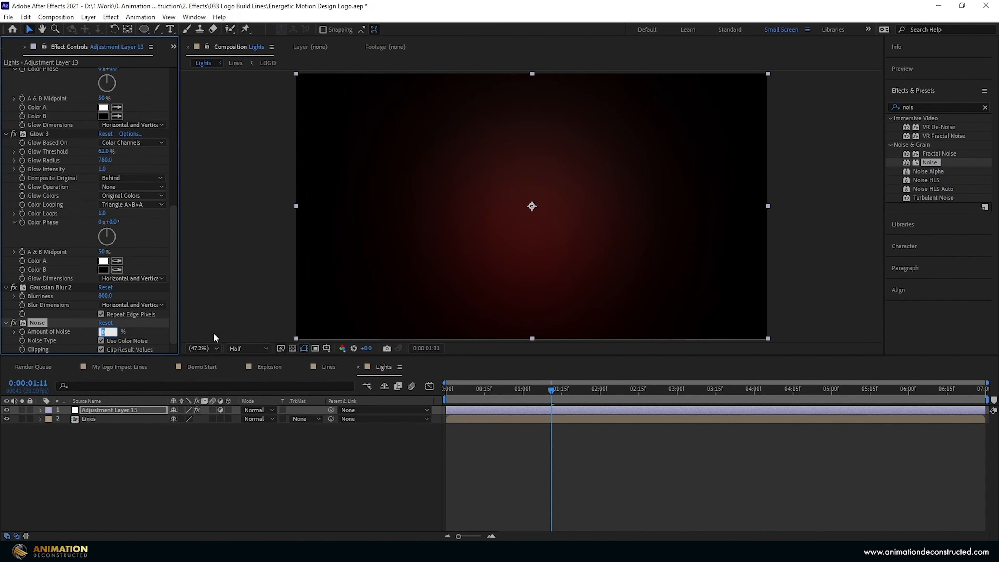
text(3)
key(Return)
click(105, 331)
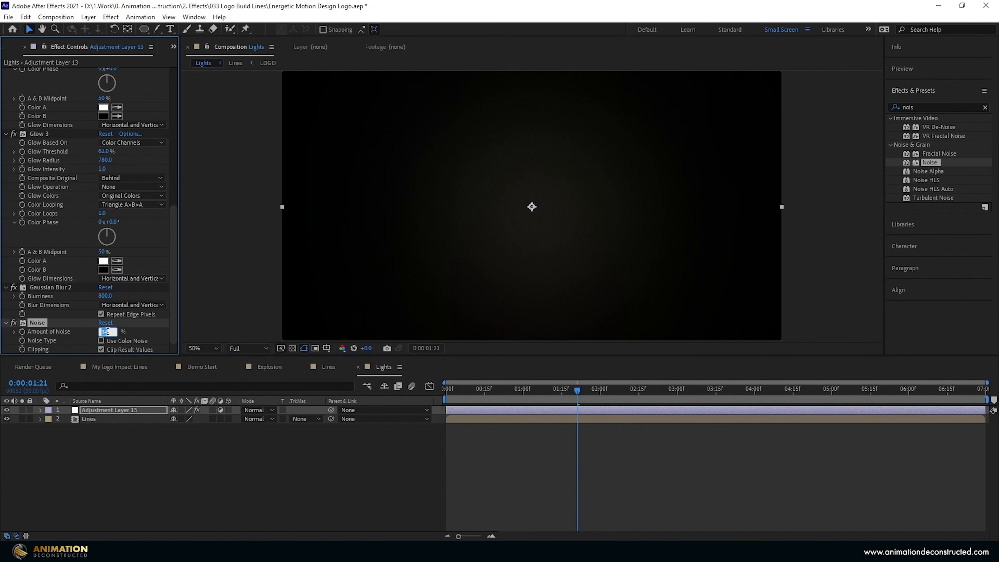
text(44)
key(Return)
click(358, 366)
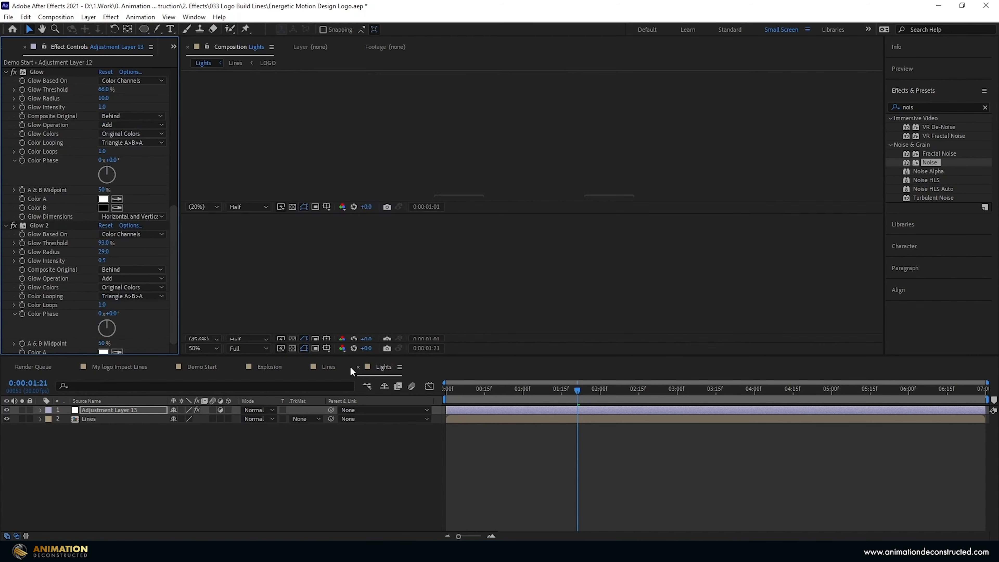
Close Lines and place the Lights comp near the bottom of Demo Start's layers.
click(308, 367)
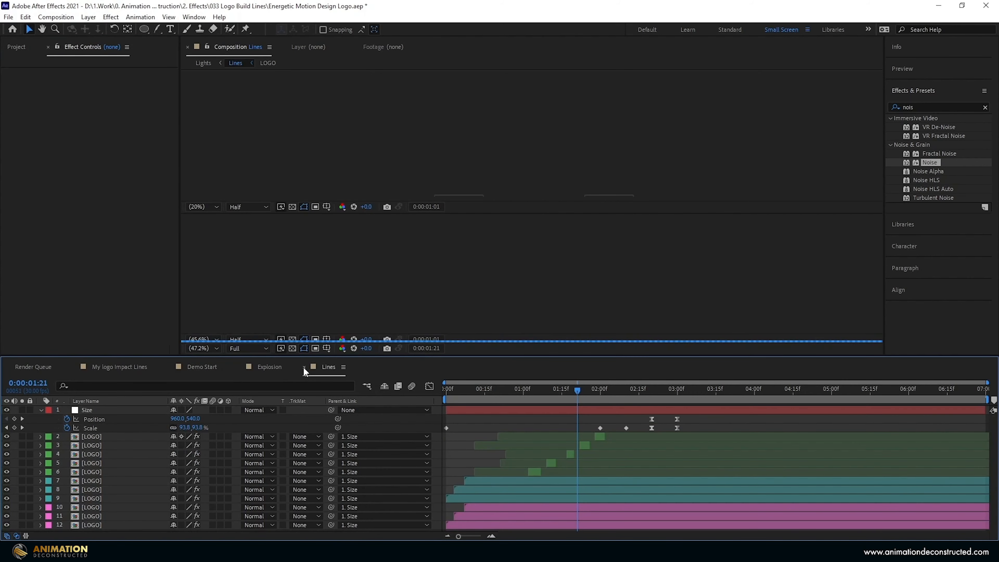
click(202, 367)
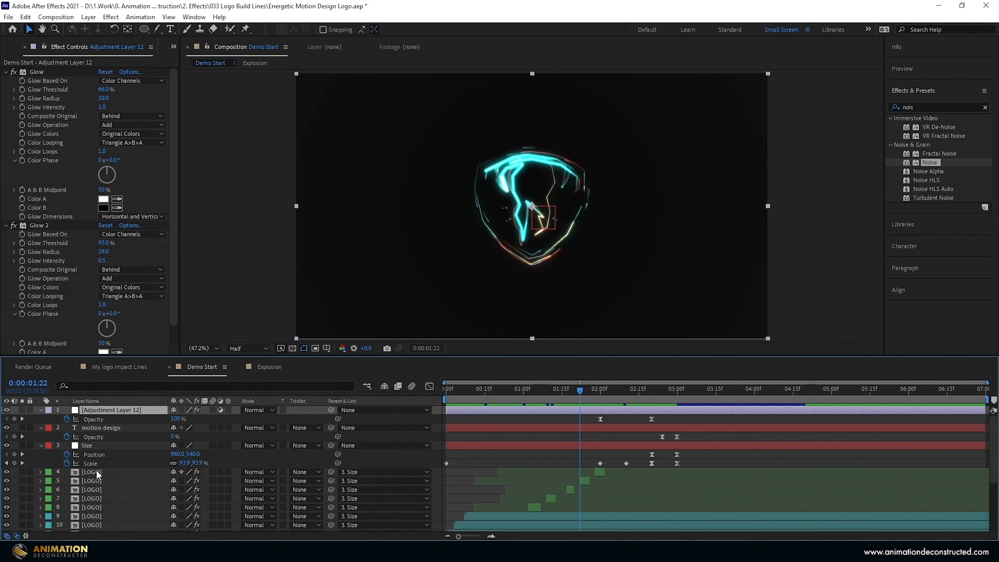
scroll(157, 464, down, 3)
click(16, 46)
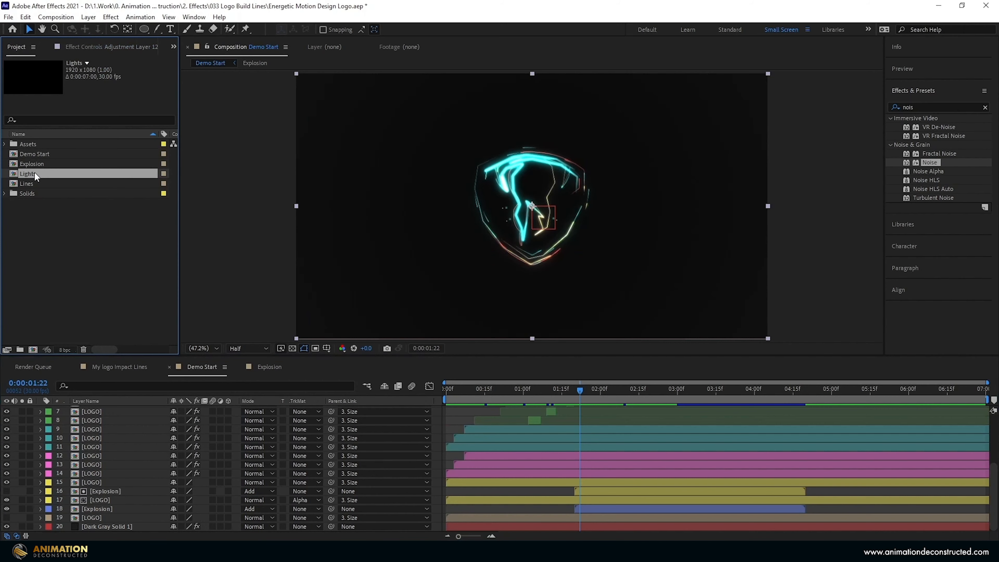
drag(27, 173, 125, 525)
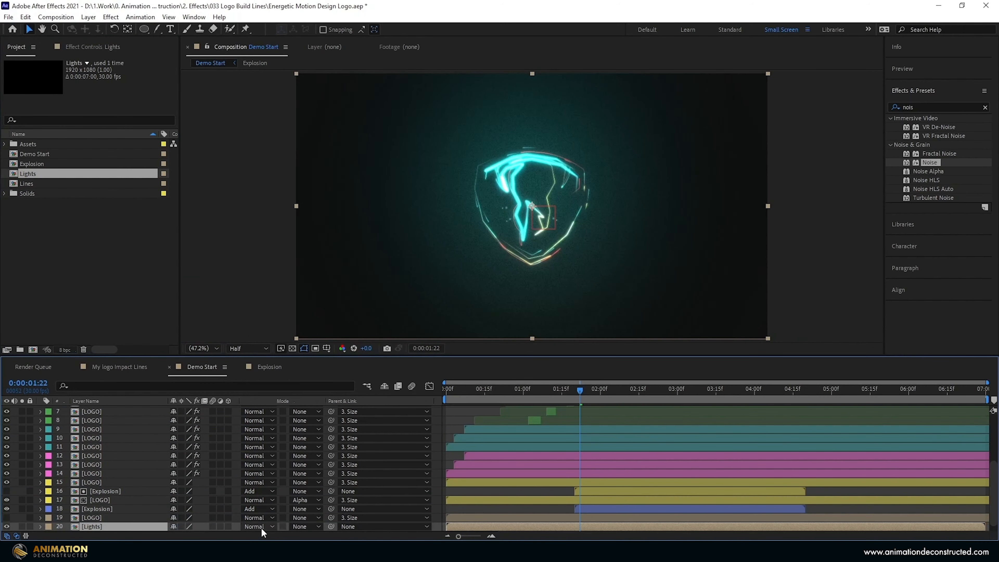
Set the Lights layer to Add blending at 5% opacity and solo it.
click(258, 527)
click(276, 179)
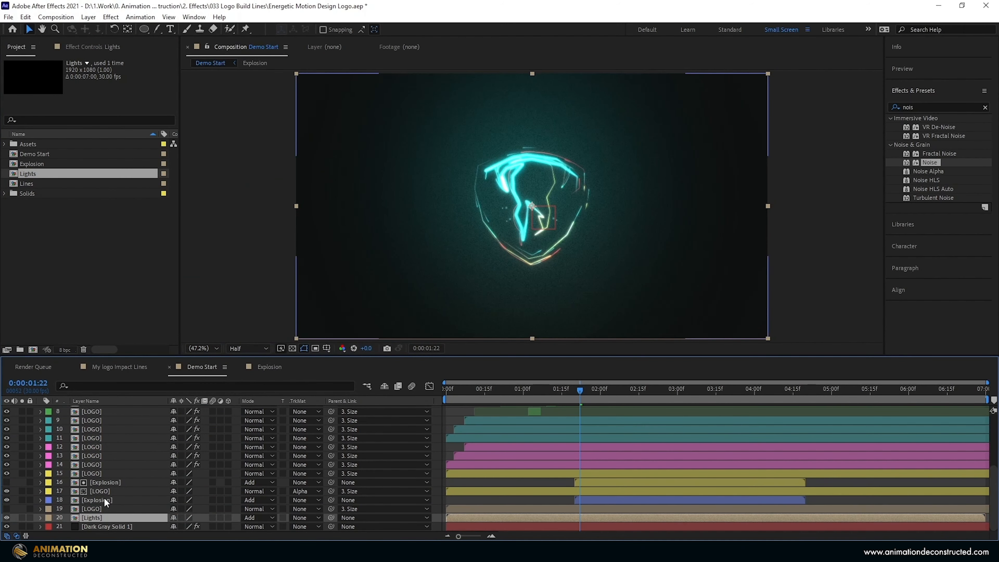
key(t)
click(176, 527)
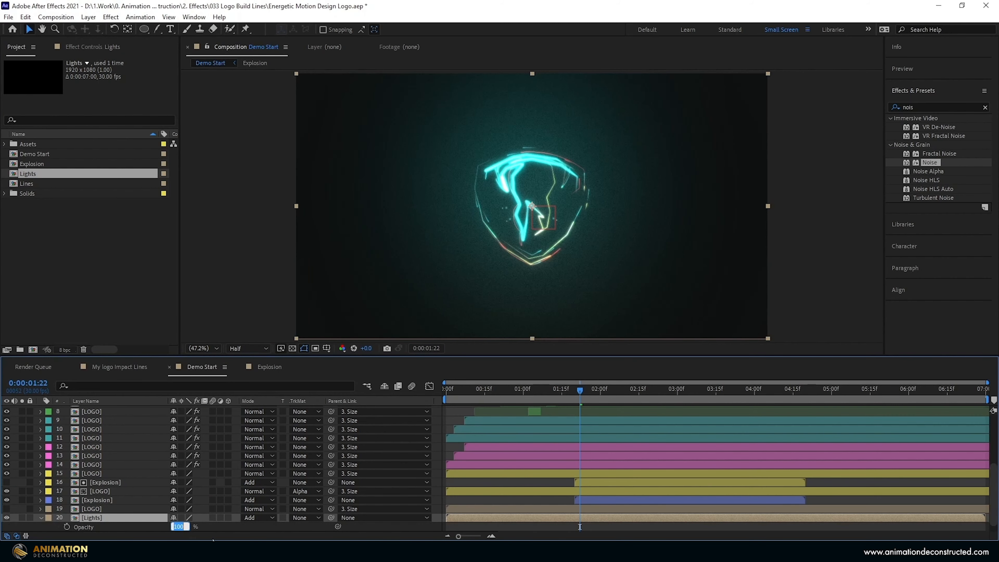
text(5)
key(Return)
scroll(26, 520, down, 1)
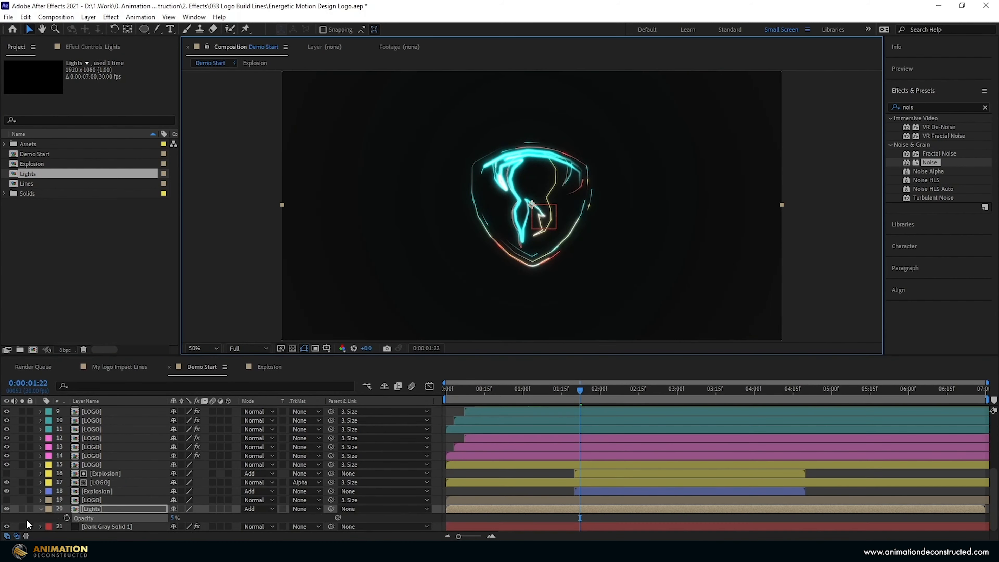
click(22, 509)
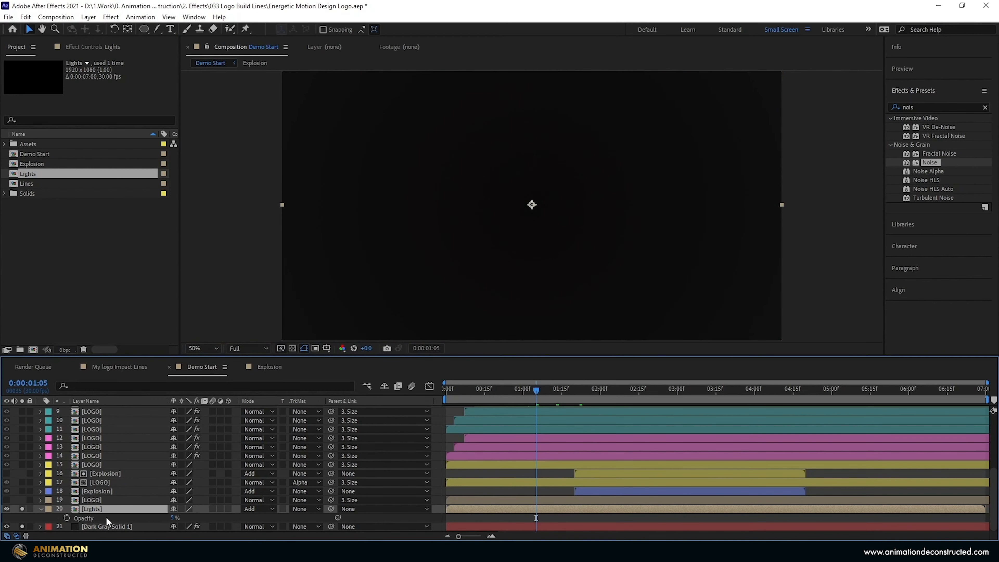
Give the Lights layer's Opacity a wiggle(10,10) expression.
alt+click(65, 517)
text(wig)
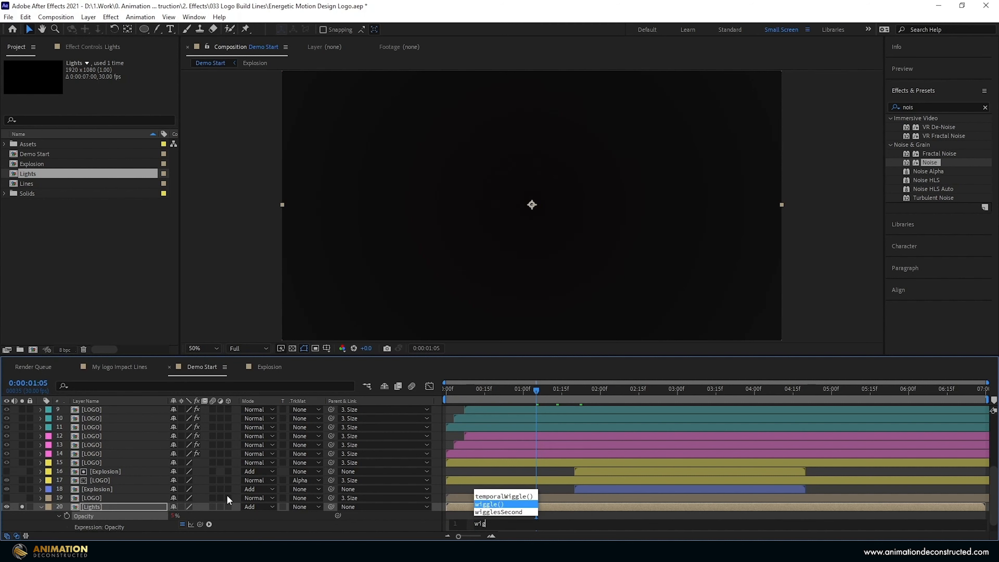
click(491, 504)
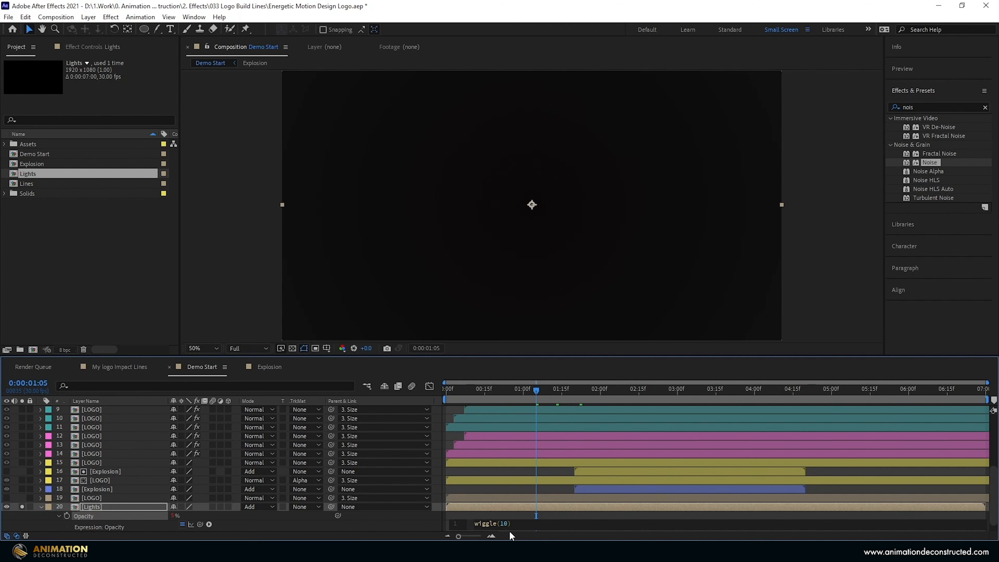
text(10,10)
click(509, 530)
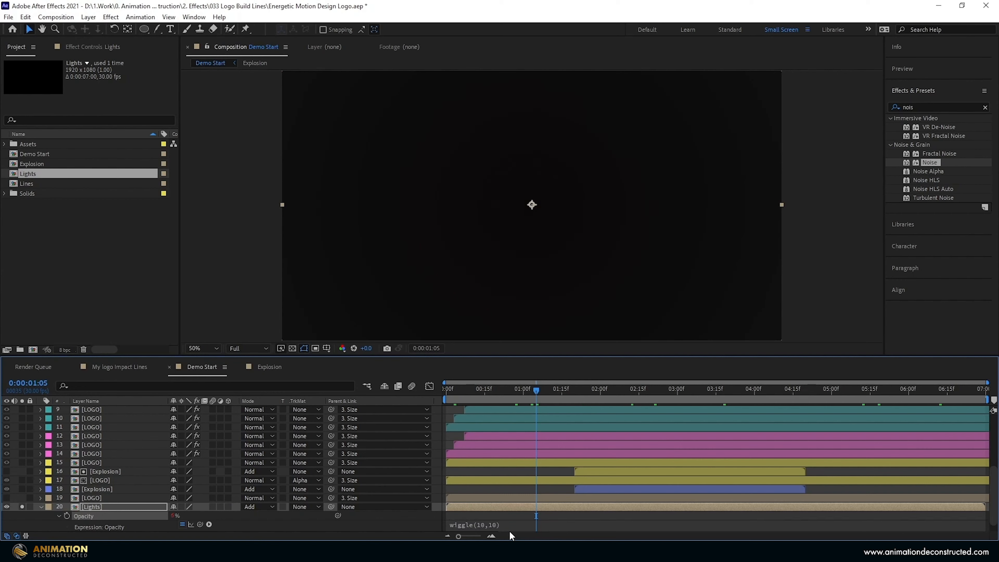
Preview the flicker from about 0:20 at Half resolution.
drag(537, 388, 497, 389)
key(space)
click(236, 348)
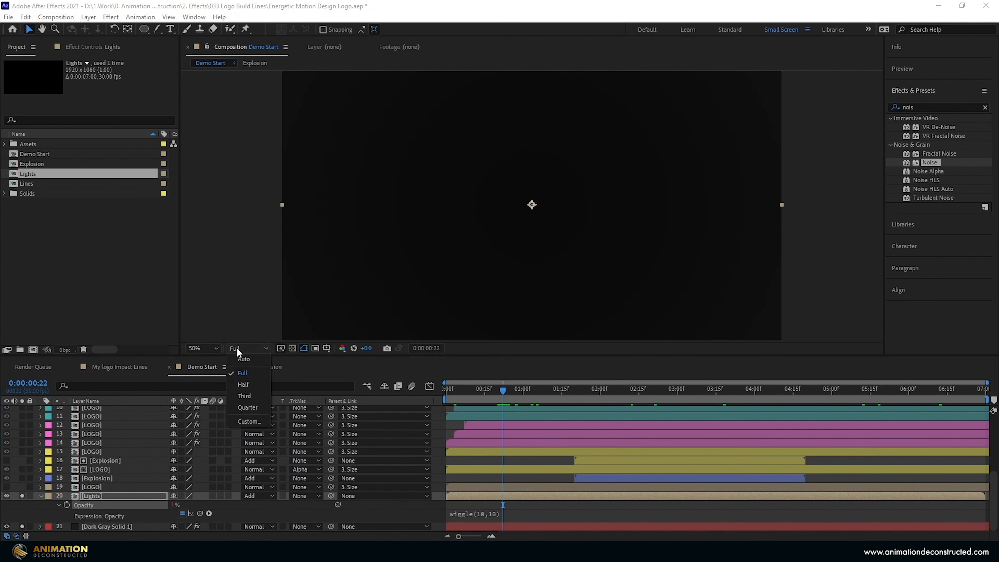
click(258, 379)
click(40, 495)
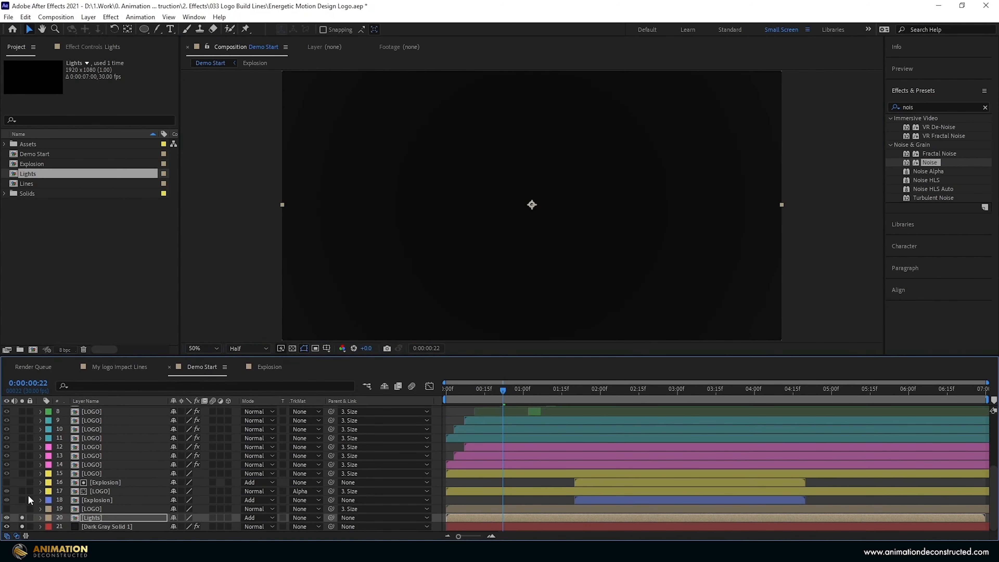
Unsolo the Lights layer, then nest Demo Start in a new comp named 'Final Logo' and preview it.
click(21, 518)
key(space)
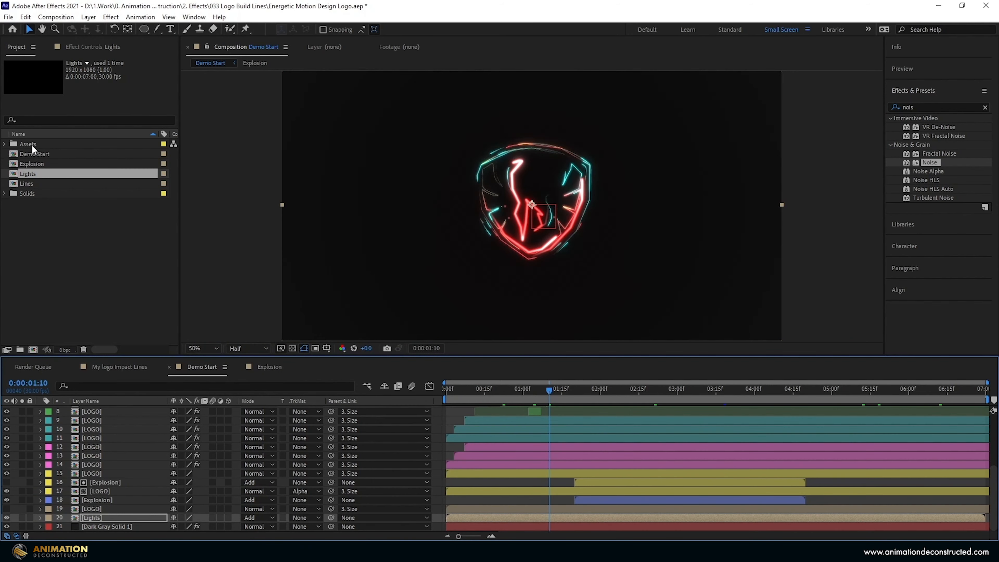
click(30, 154)
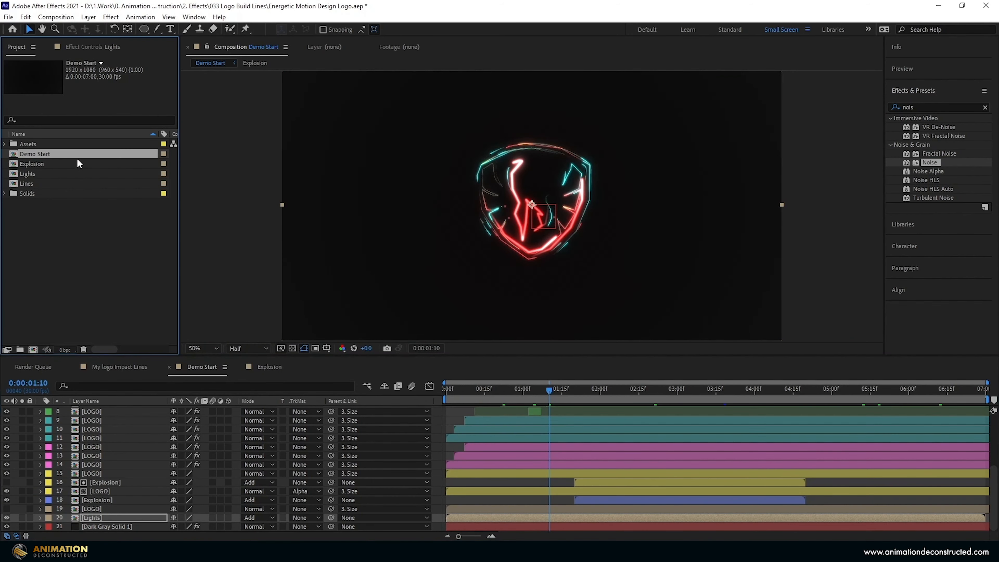
drag(44, 154, 34, 349)
click(39, 164)
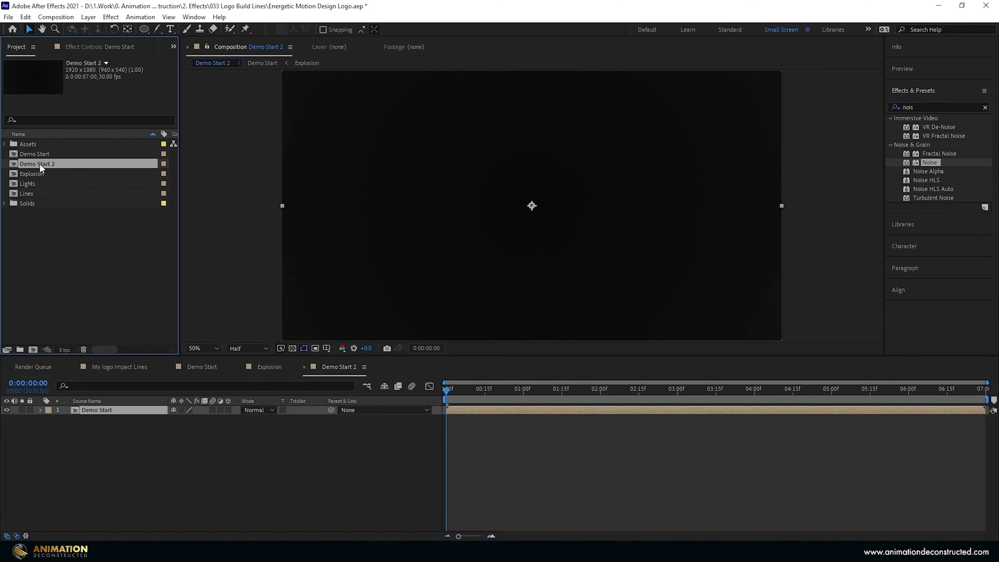
key(Return)
text(Fi)
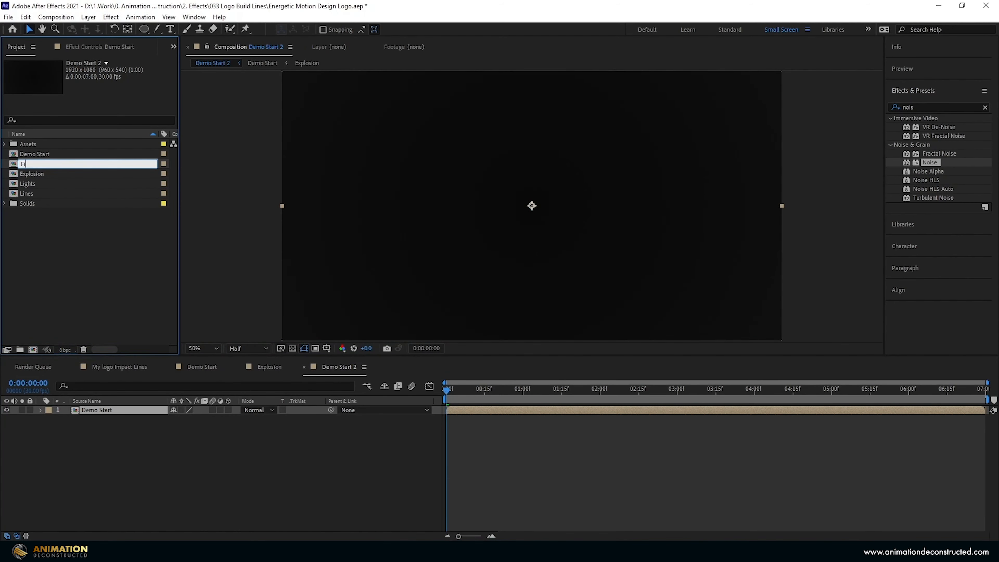
text(nal Logo)
key(Return)
key(space)
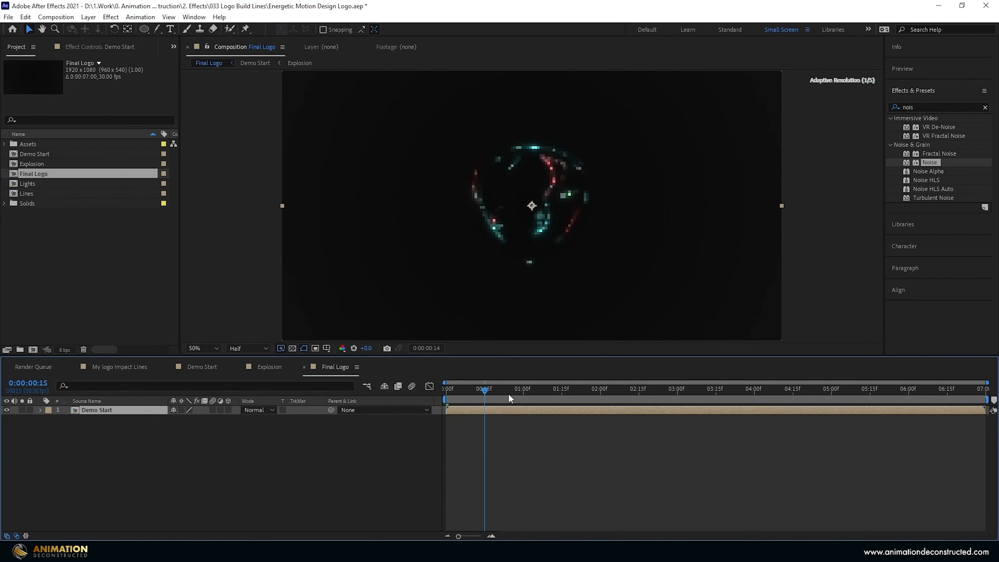
Add an adjustment layer with Curves that darkens the shadows and brightens the highlights.
right_click(155, 483)
mouse_move(200, 353)
click(299, 440)
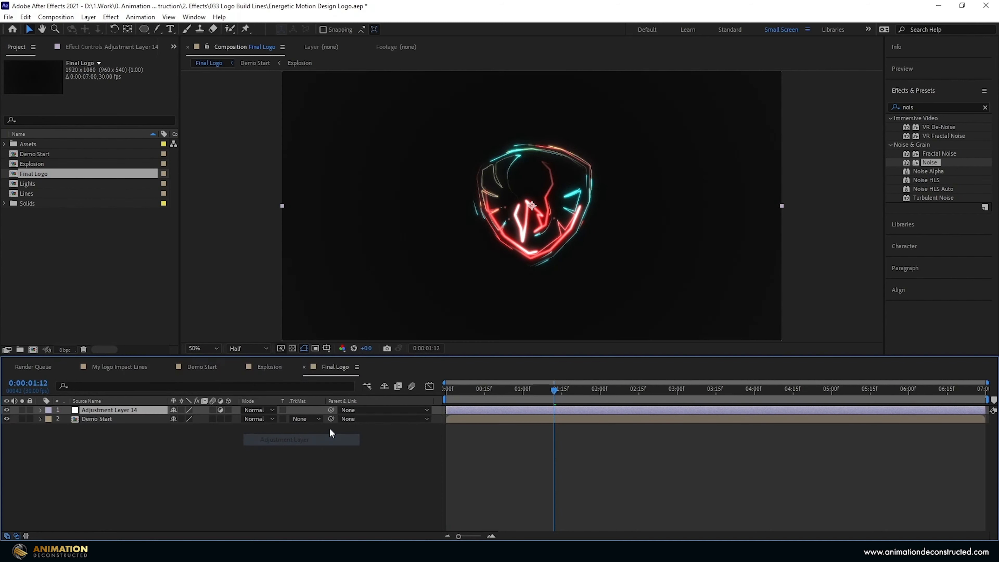
click(917, 103)
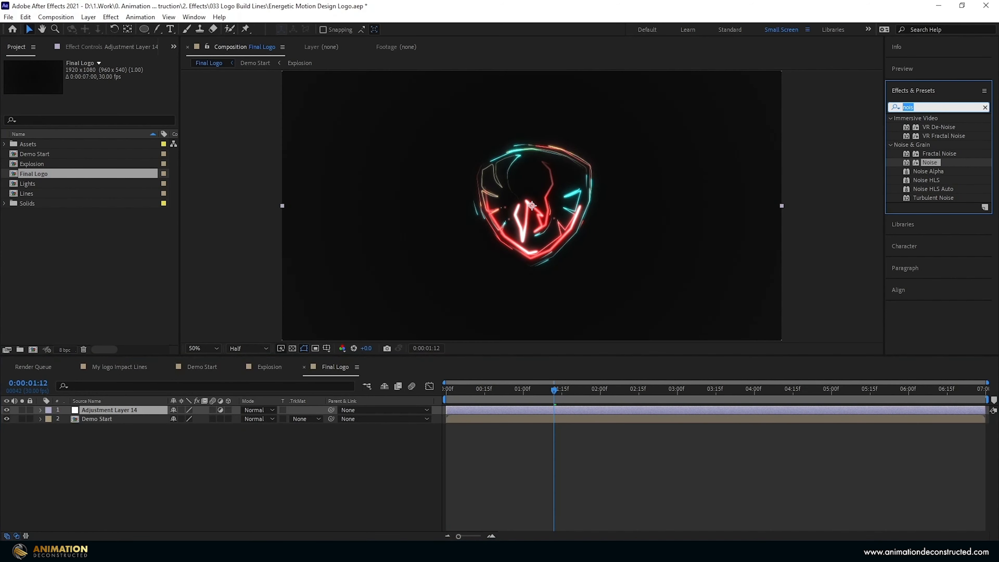
text(curv)
double_click(931, 153)
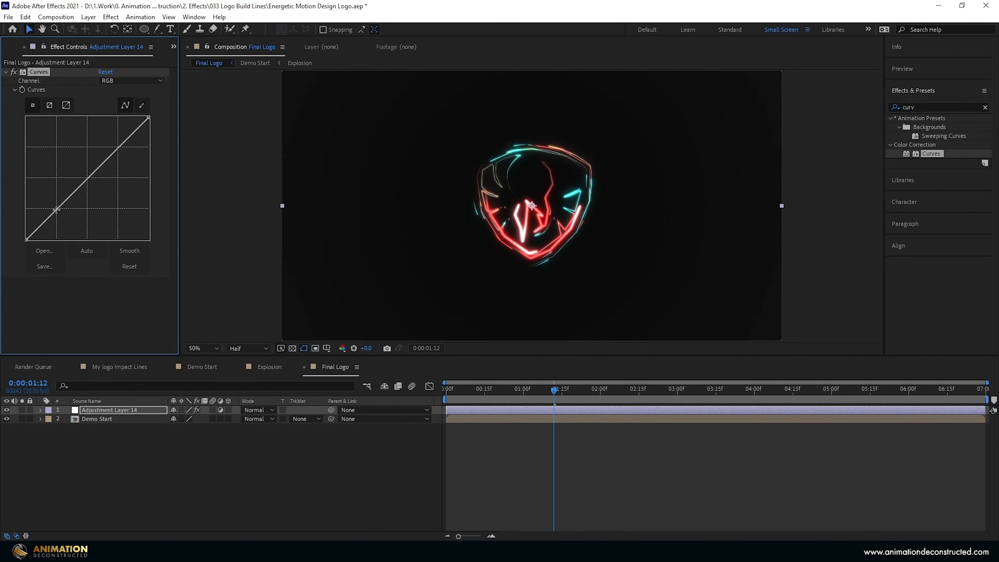
drag(57, 209, 60, 215)
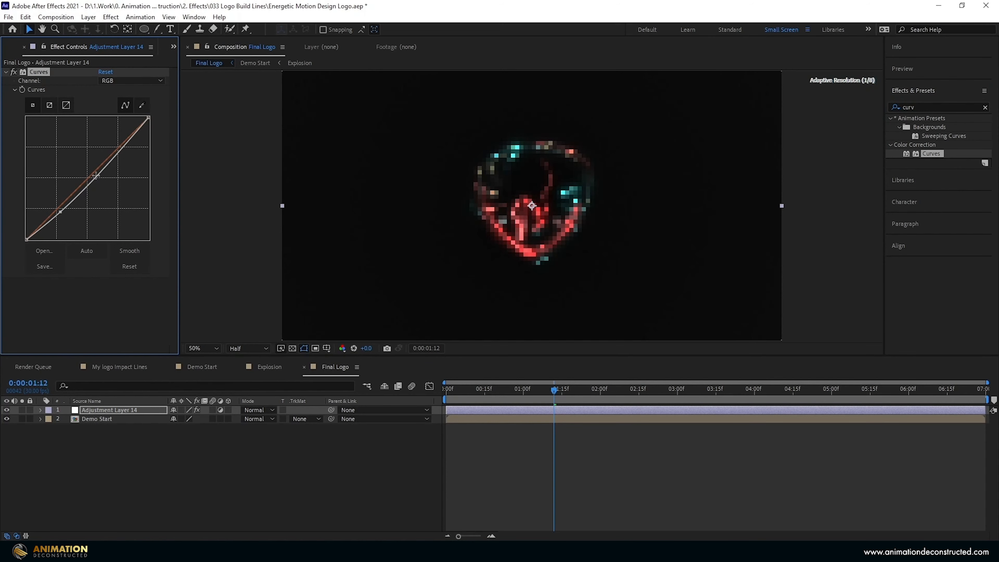
drag(119, 150, 116, 146)
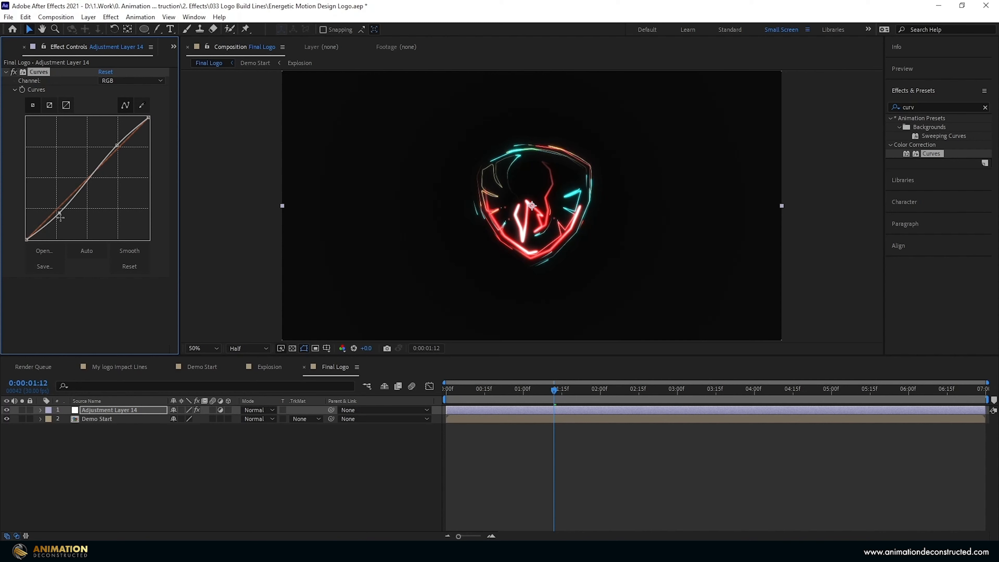
Apply Noise at 3% amount to the adjustment layer and move to the 2:00 mark.
click(930, 105)
text(nois)
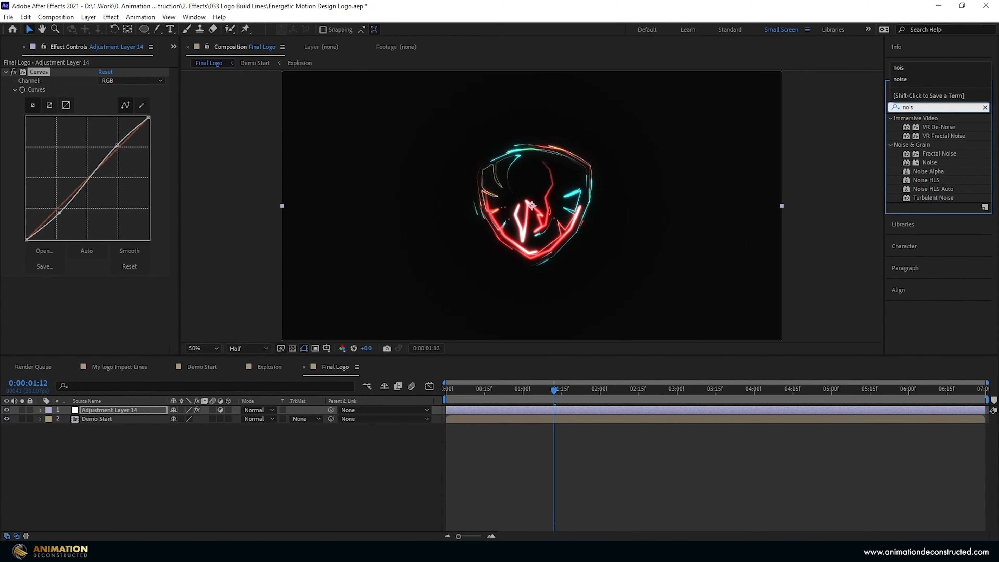
double_click(928, 162)
click(107, 291)
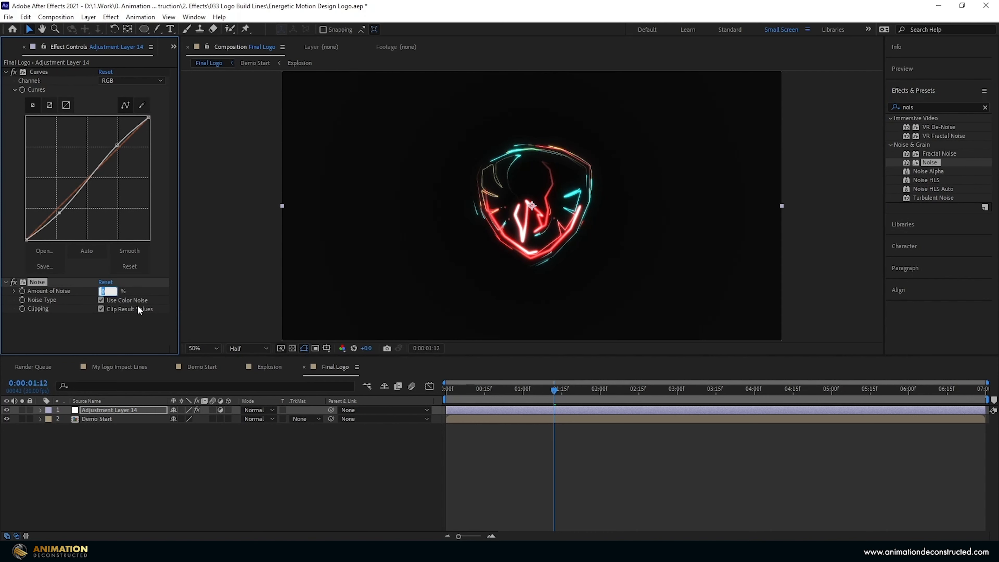
text(3)
key(Return)
click(600, 390)
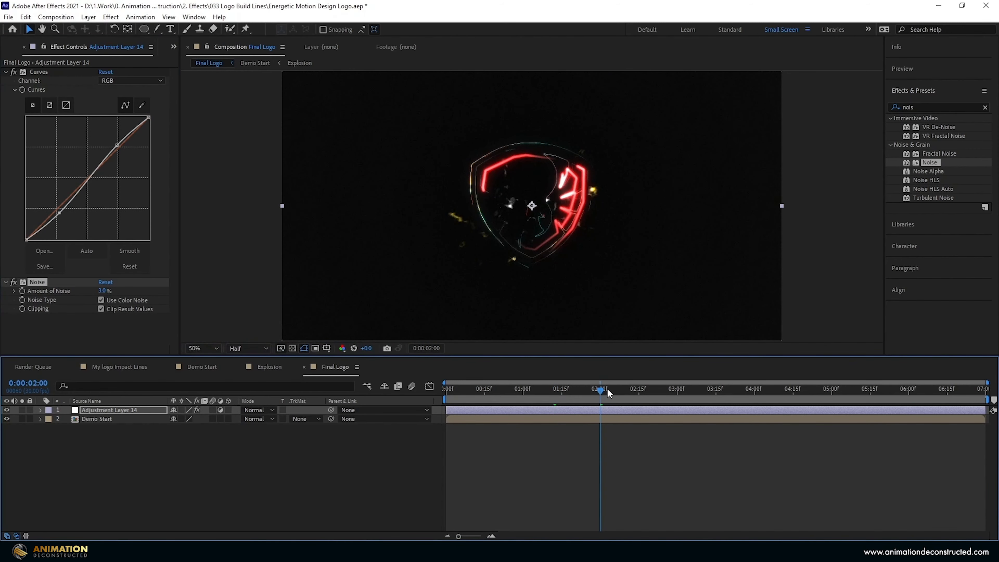
Add a new adjustment layer carrying a red Fill effect.
right_click(110, 446)
mouse_move(131, 332)
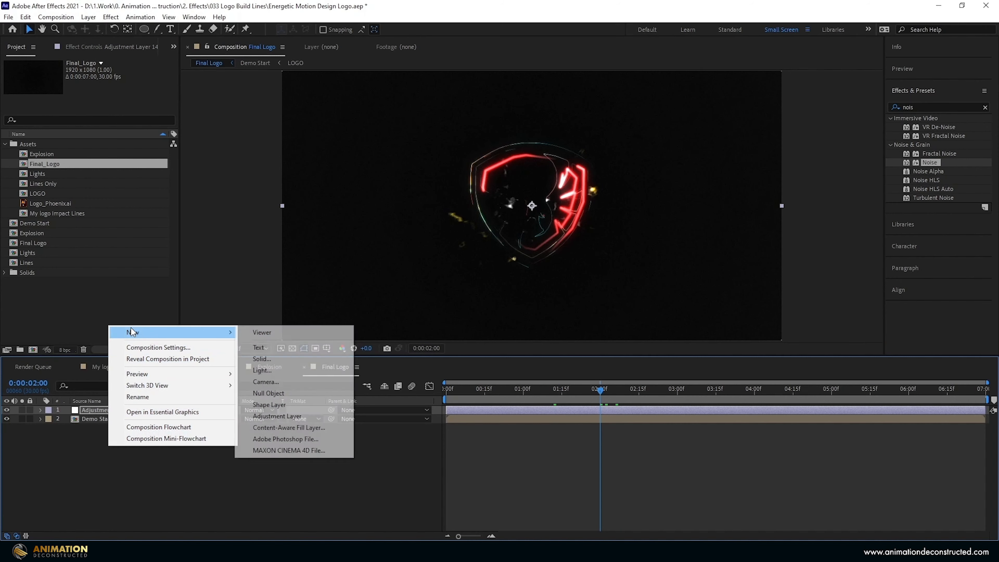
click(277, 415)
key(ctrl+5)
text(fil)
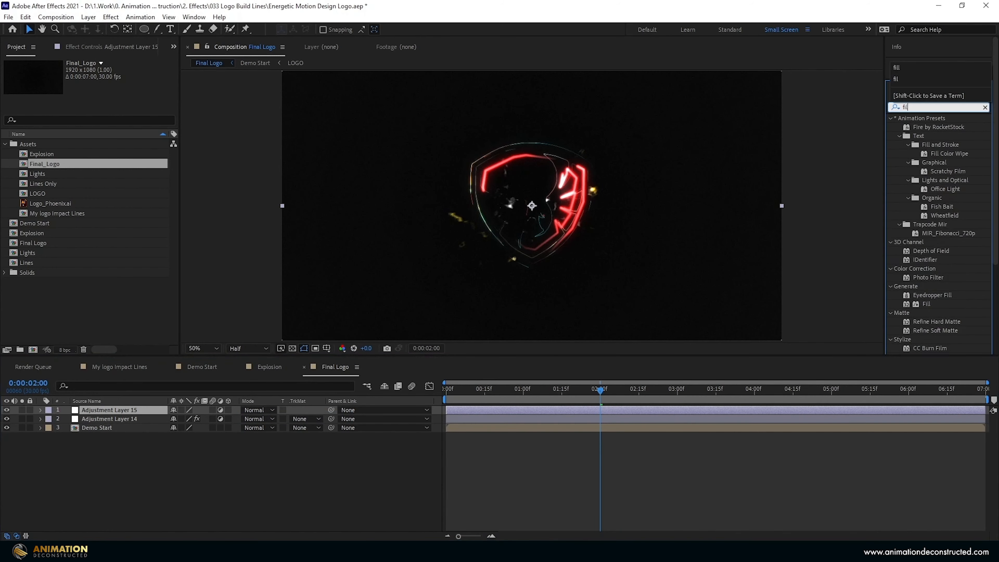
text(l)
drag(926, 172, 473, 195)
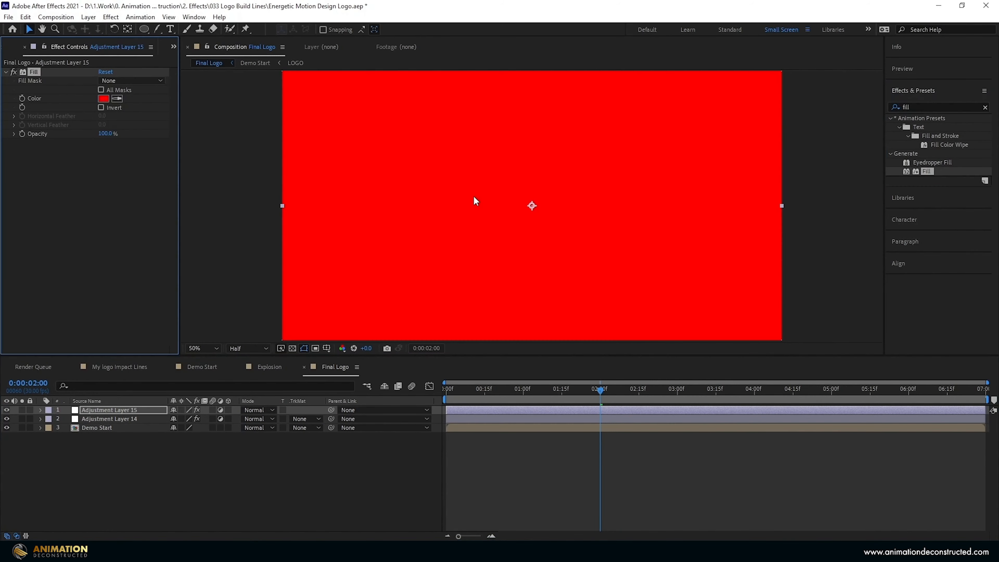
Set the red Fill layer to Add blend mode at 10% opacity.
click(265, 408)
click(306, 196)
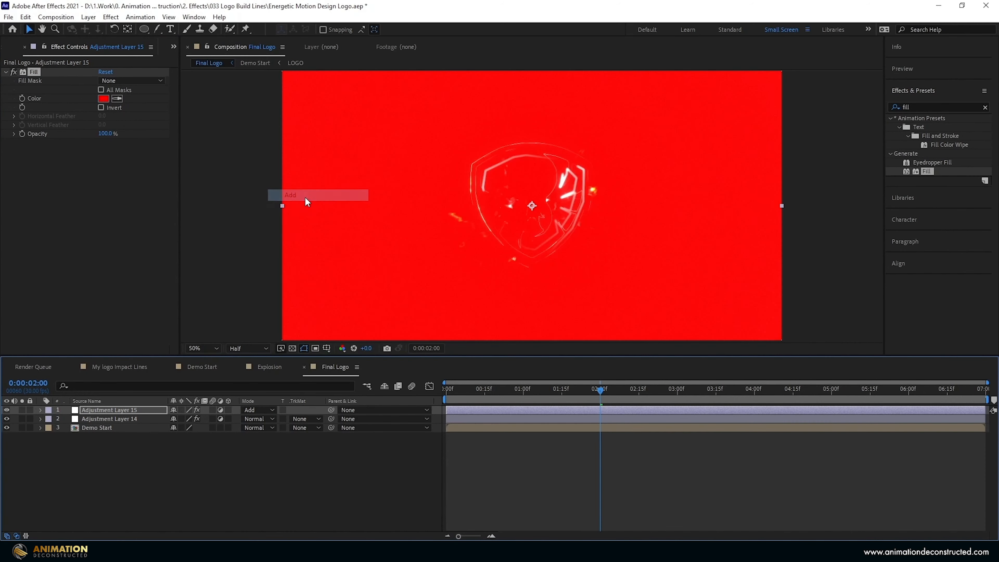
key(t)
drag(182, 419, 176, 420)
click(177, 418)
text(10)
key(Return)
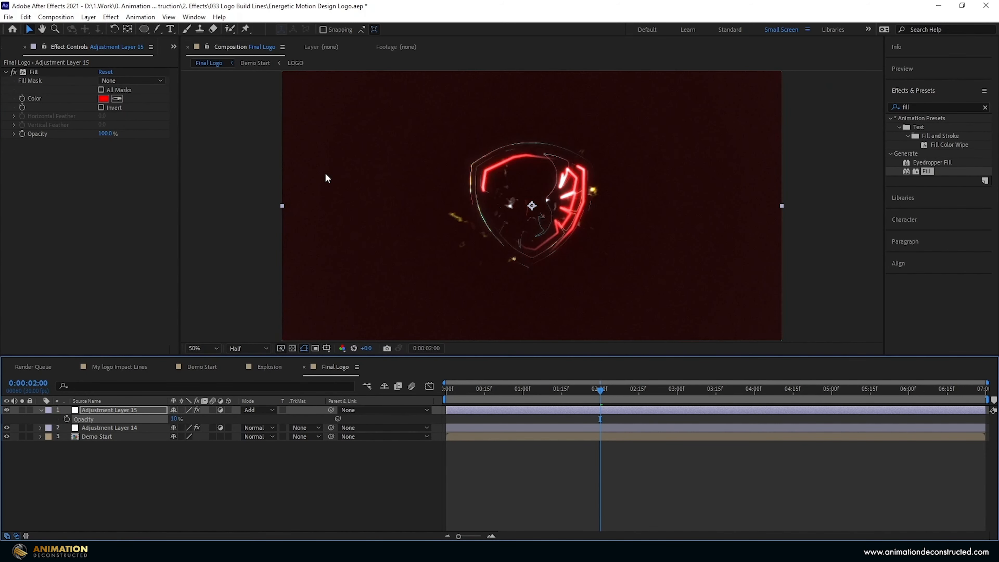
Mask the red layer with an inverted ellipse, feather 677 and expansion 71.
key(comma)
key(q)
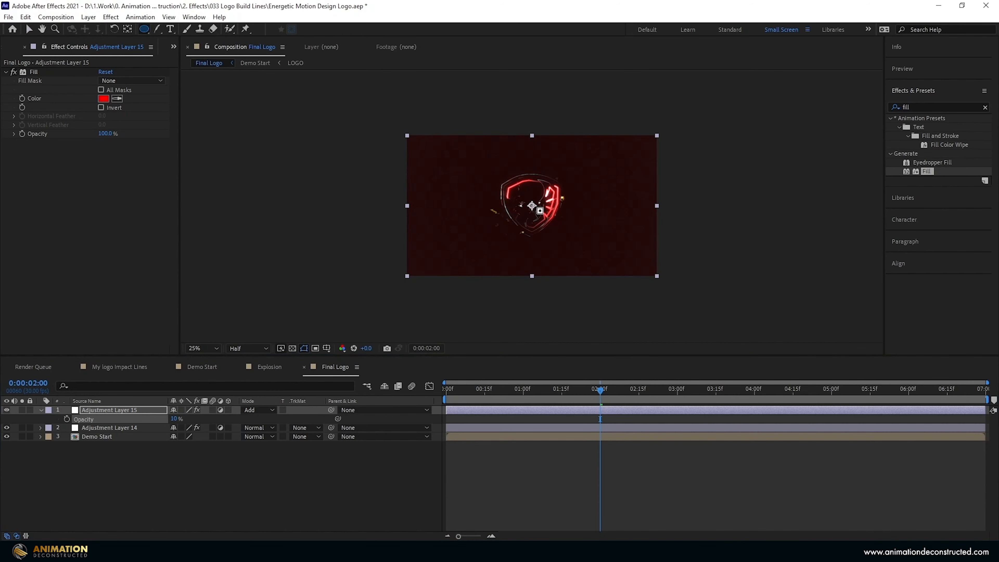
drag(531, 204, 567, 241)
drag(569, 153, 575, 135)
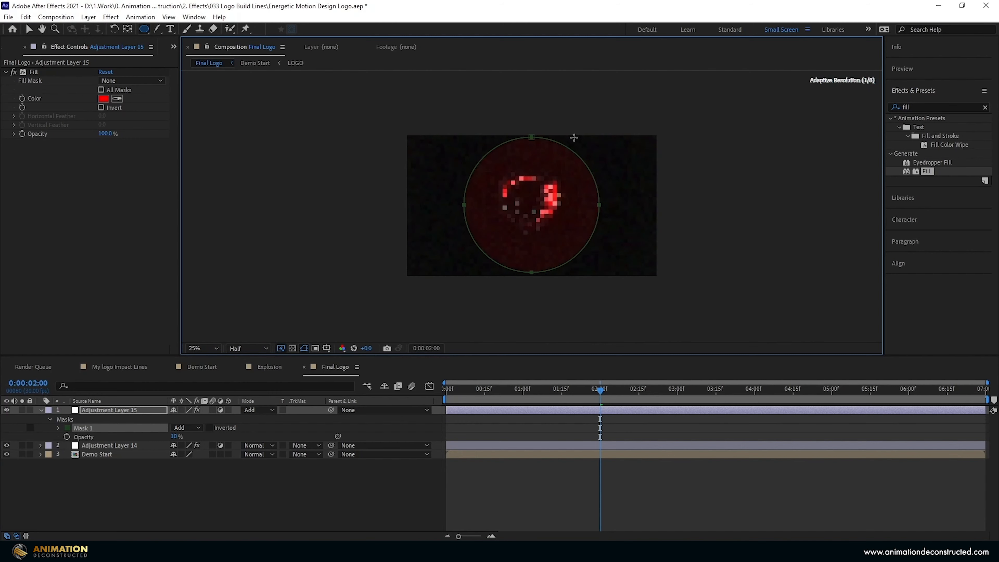
key(.)
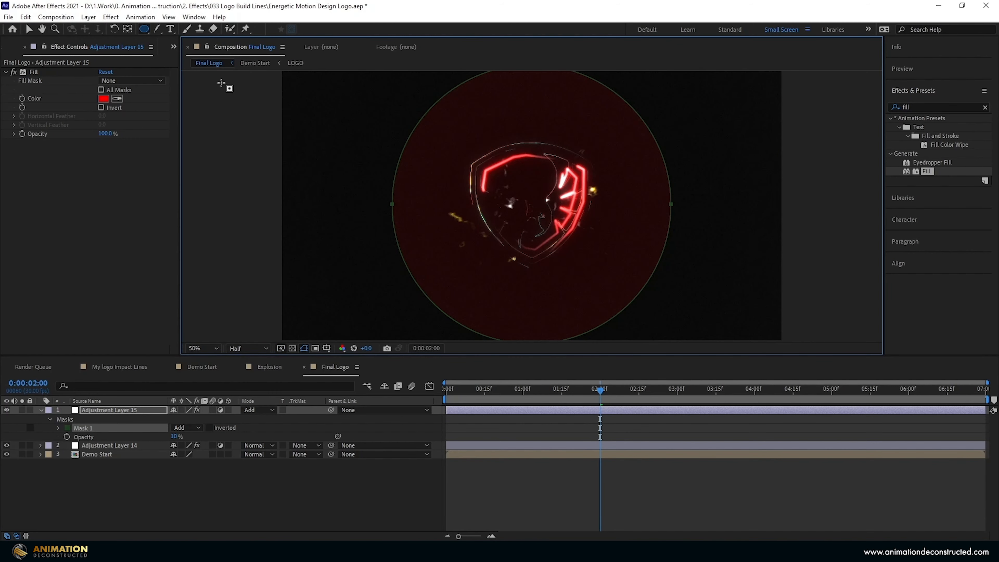
key(m)
key(m)
key(m)
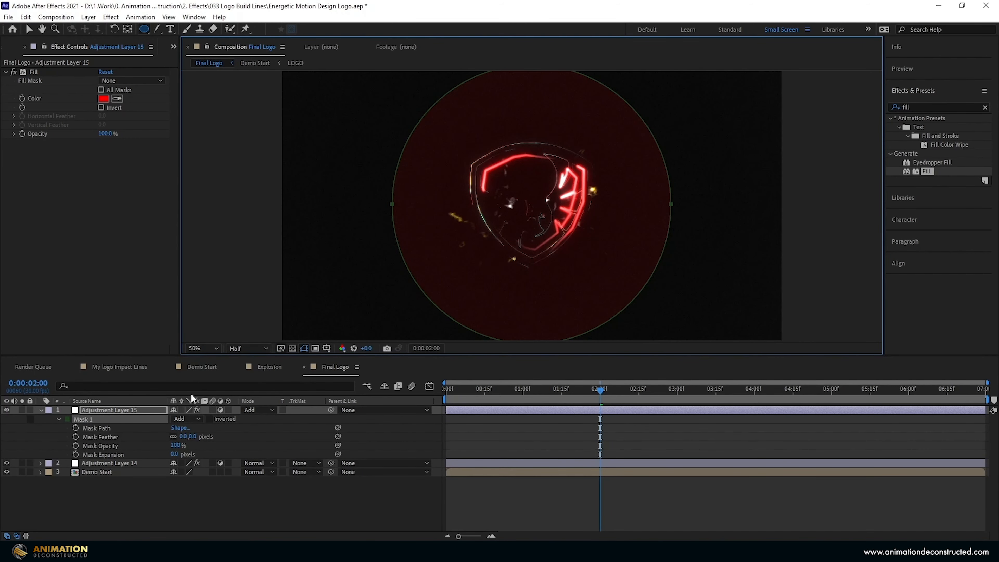
drag(183, 435, 350, 429)
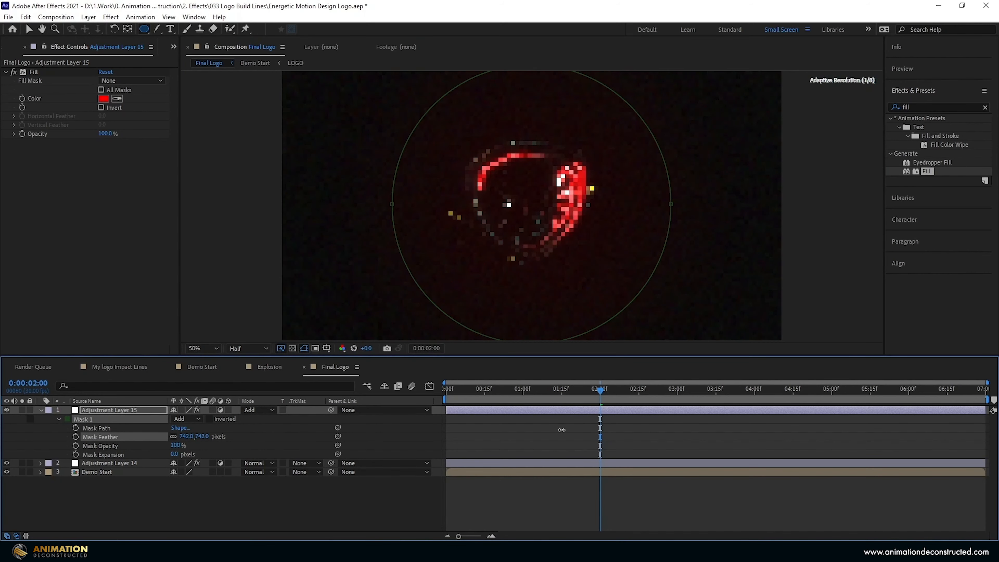
drag(536, 433, 527, 433)
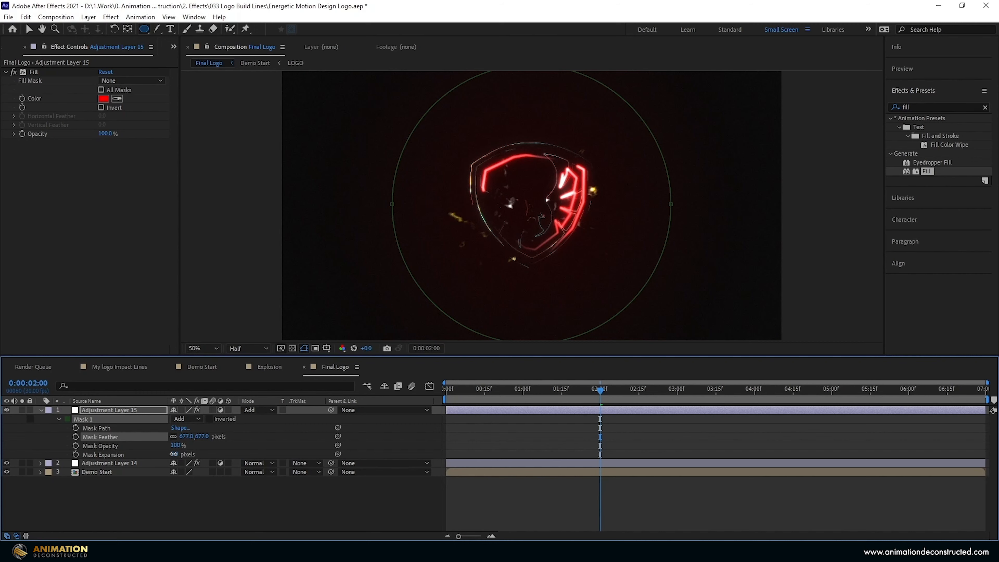
drag(176, 454, 725, 215)
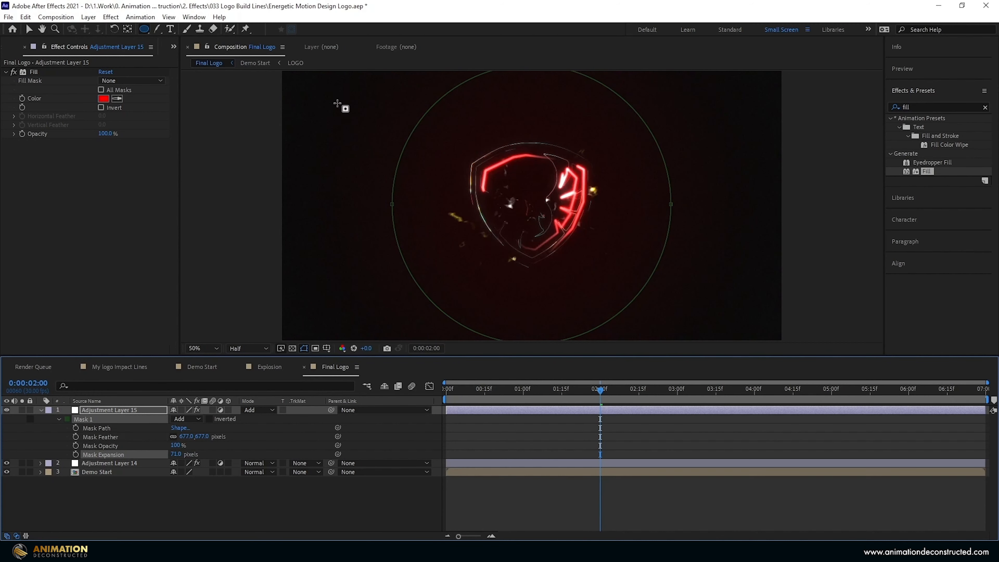
key(v)
key(t)
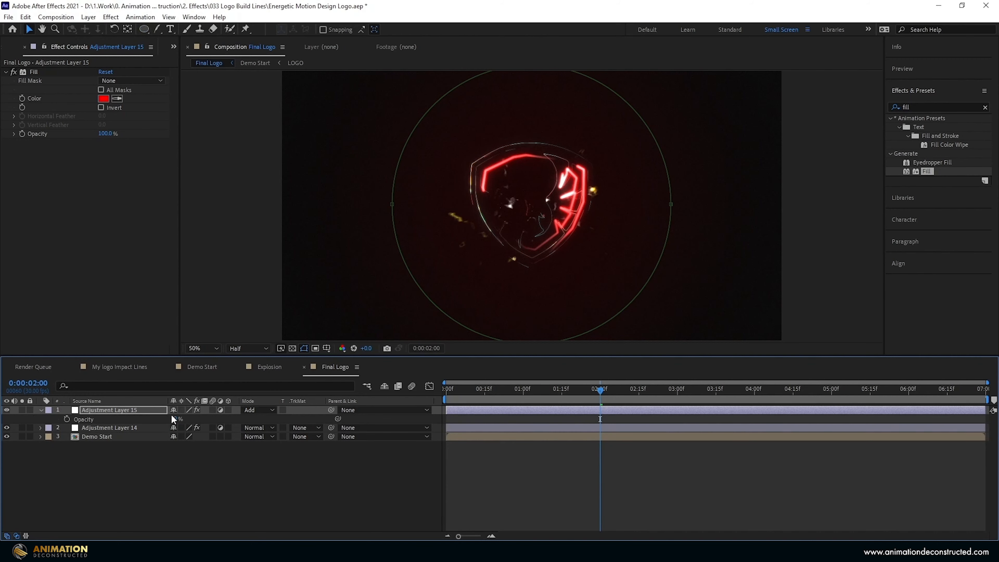
Keyframe the vignette opacity at 8% for 2:00–2:04, down to 0% at 2:15, with easy ease.
click(193, 434)
click(174, 418)
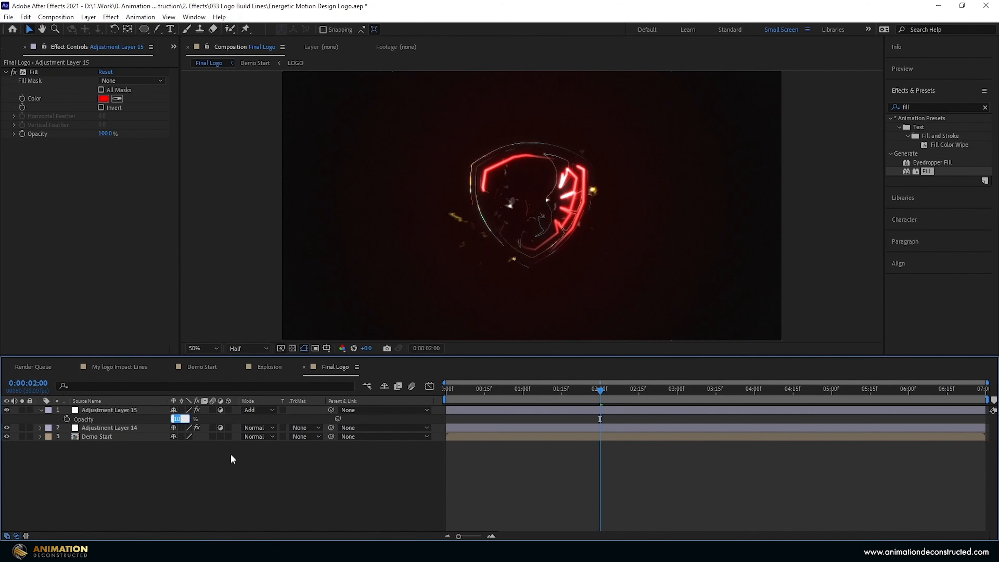
text(8)
key(Return)
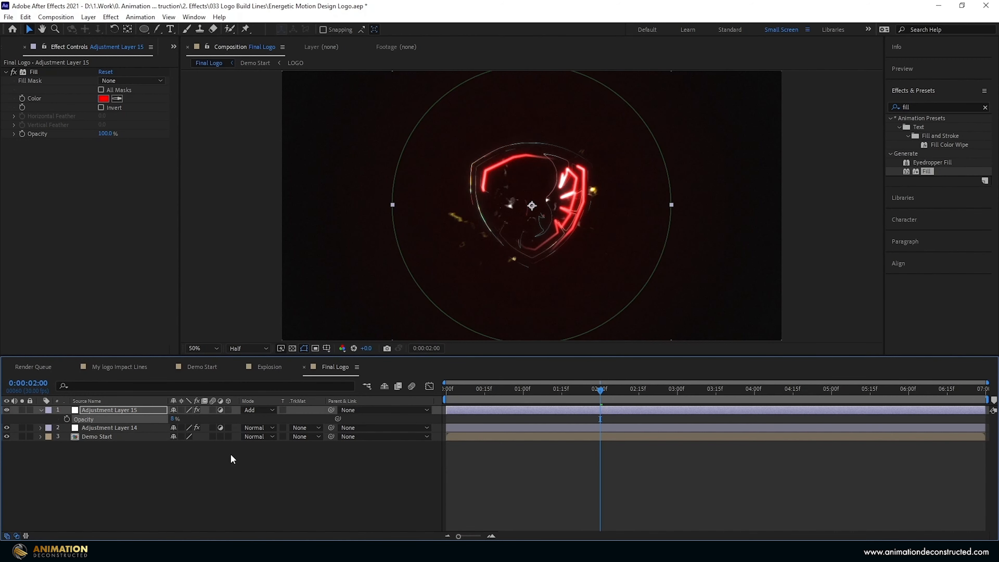
click(611, 389)
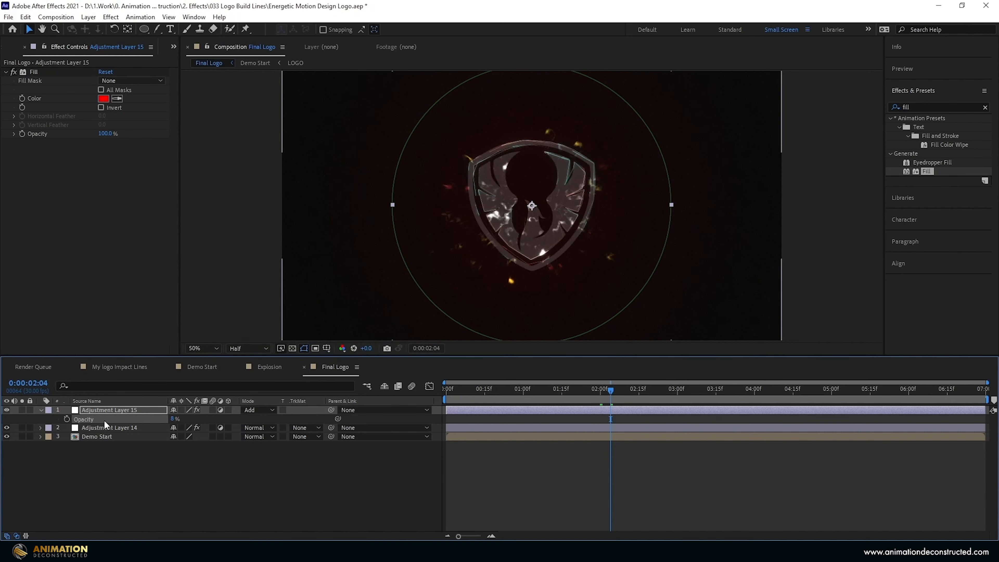
click(67, 418)
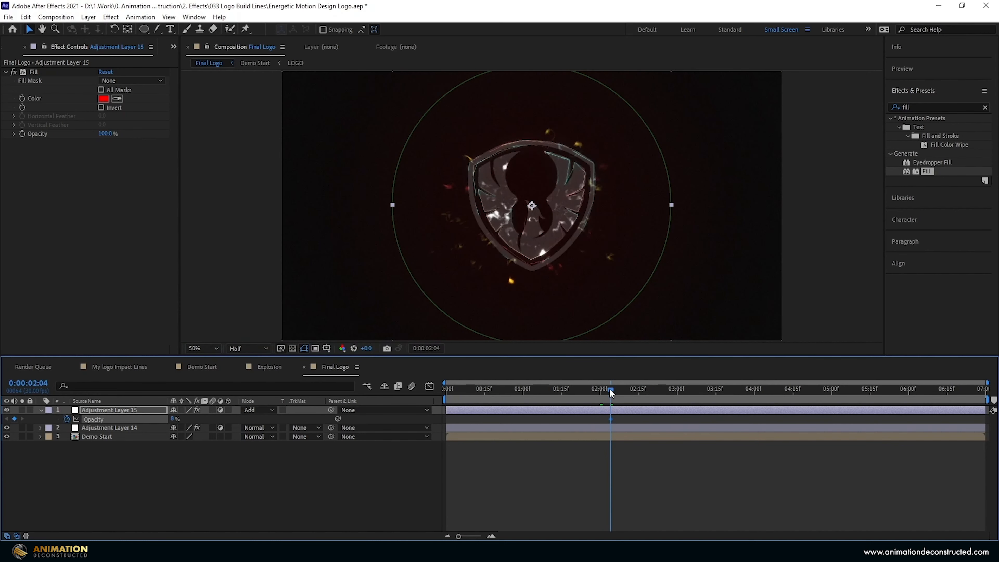
click(600, 391)
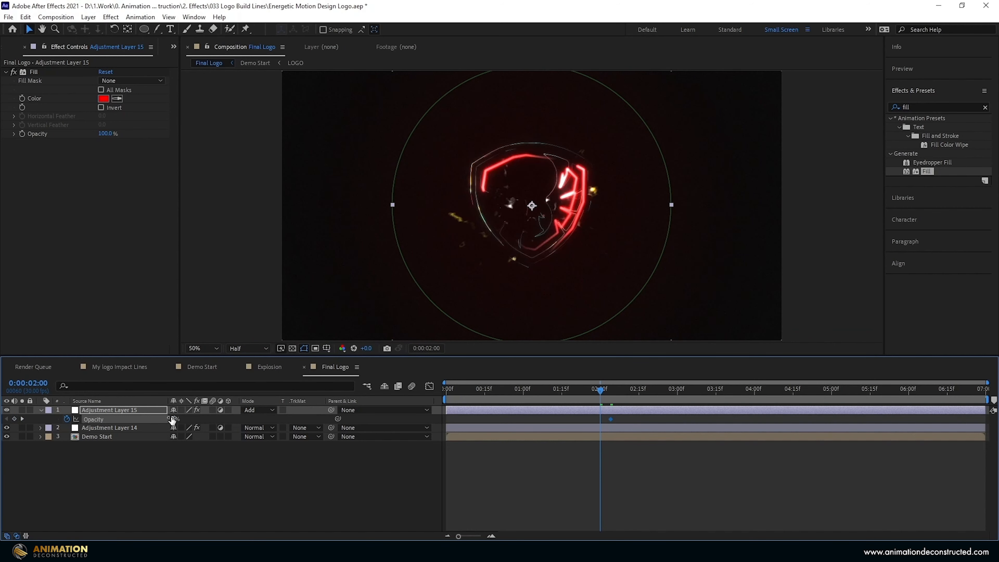
drag(601, 394, 638, 407)
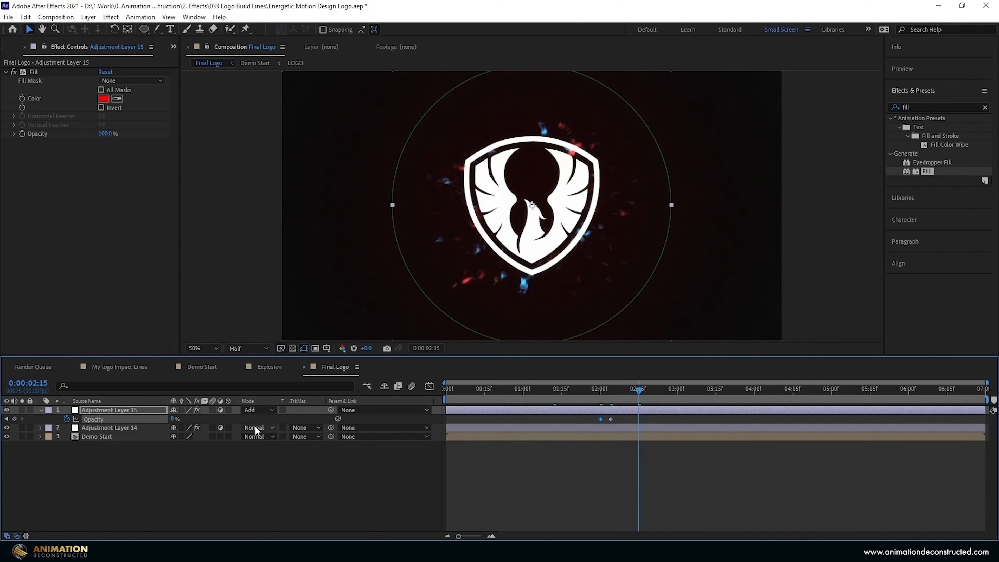
drag(173, 419, 49, 419)
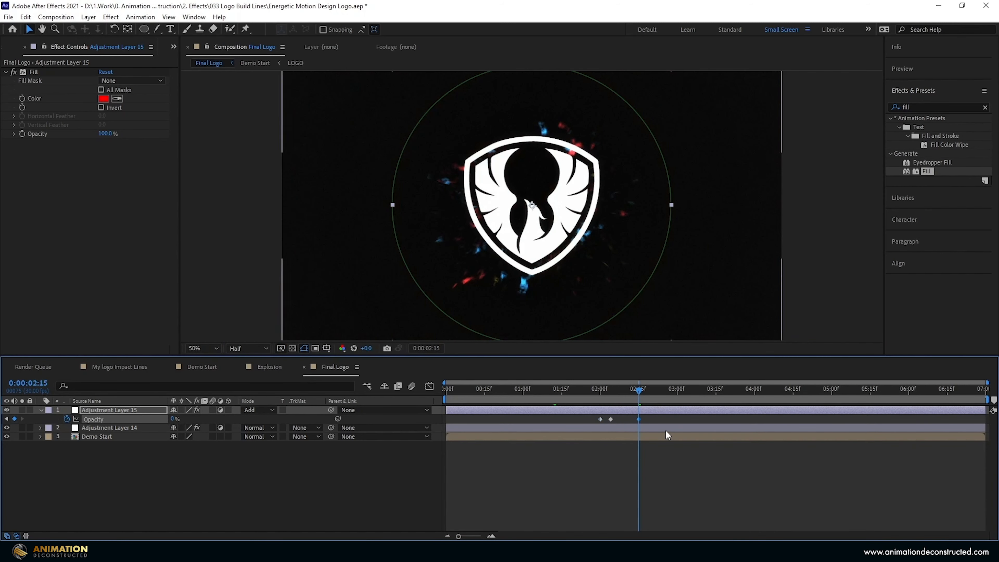
drag(653, 418, 537, 426)
key(F9)
Enlarge the viewer, set Full resolution, and preview the animation from the start.
key(Home)
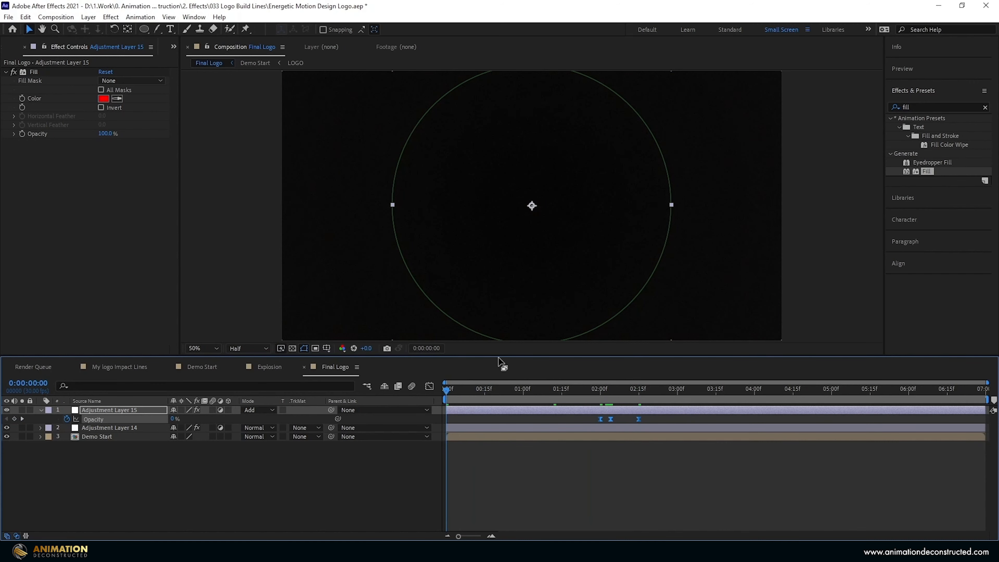
drag(499, 354, 499, 409)
click(247, 402)
click(254, 428)
key(shift+slash)
drag(580, 409, 580, 435)
key(space)
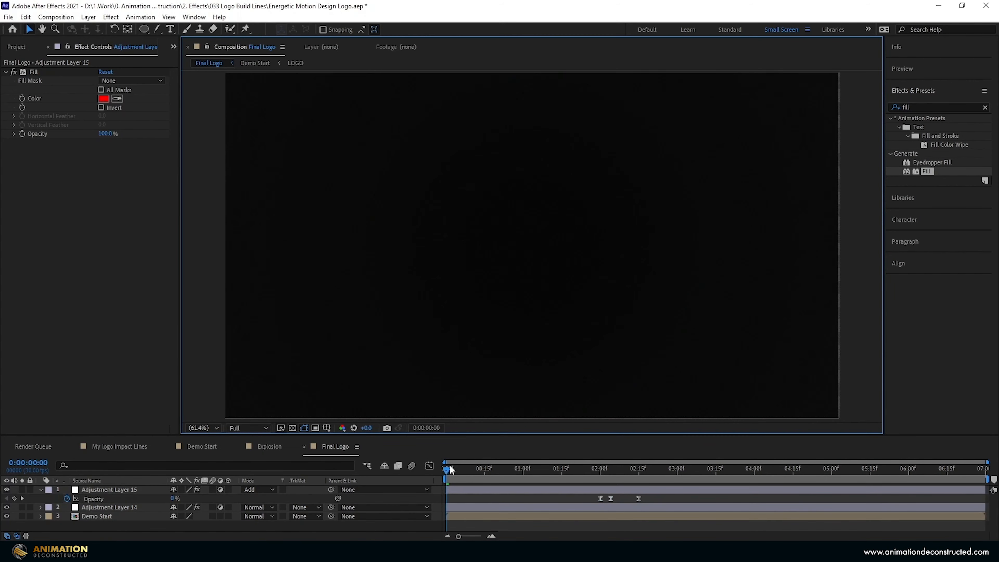